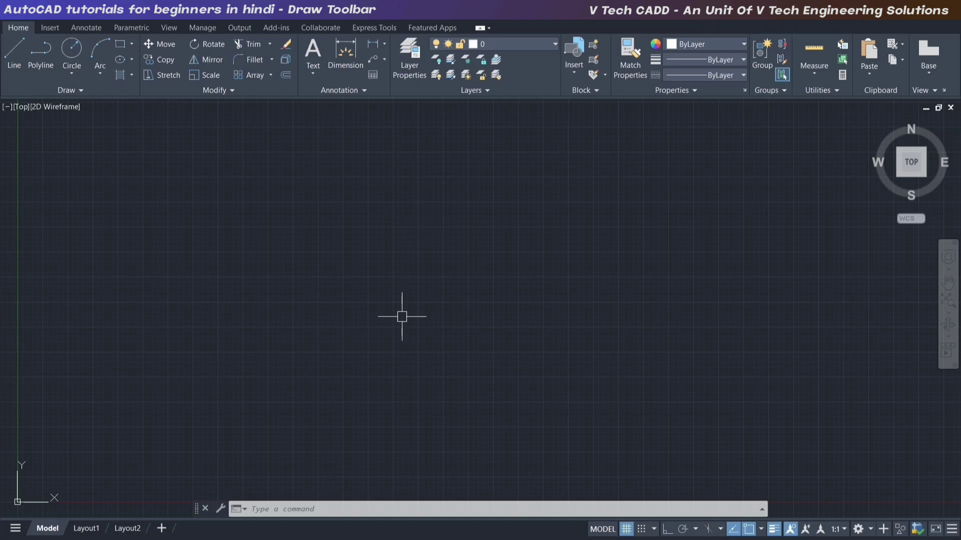
- Start a line with L, fix its first point, and switch Ortho mode on with F8
text(L)
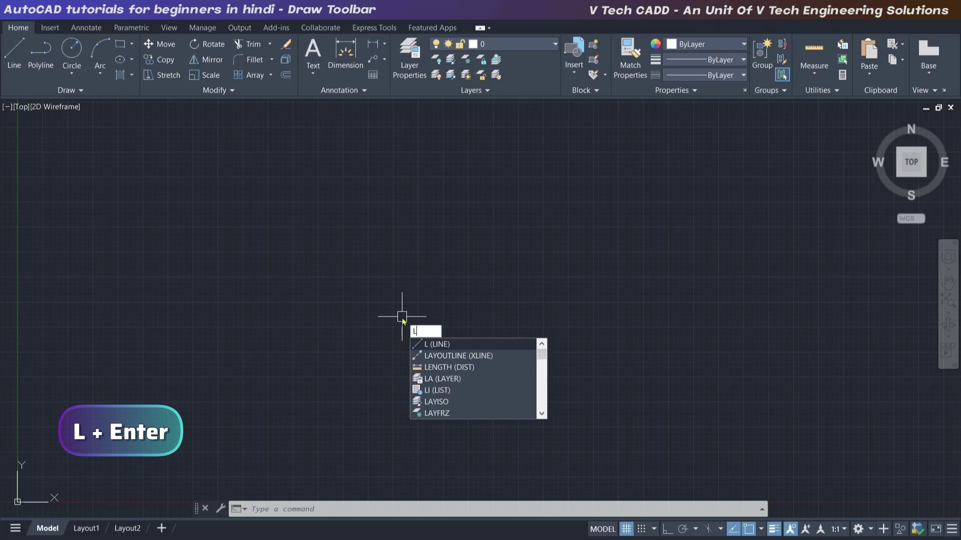
key(Return)
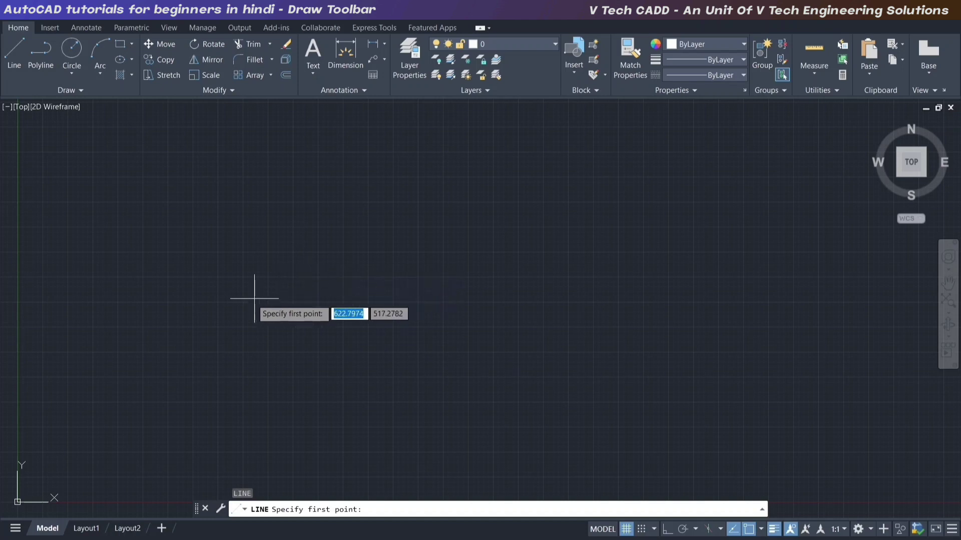
click(207, 293)
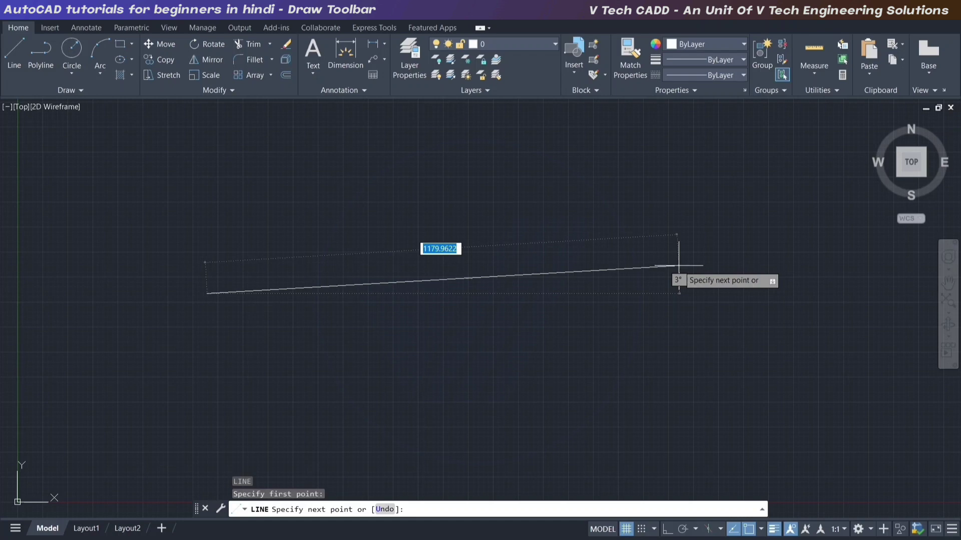
key(F8)
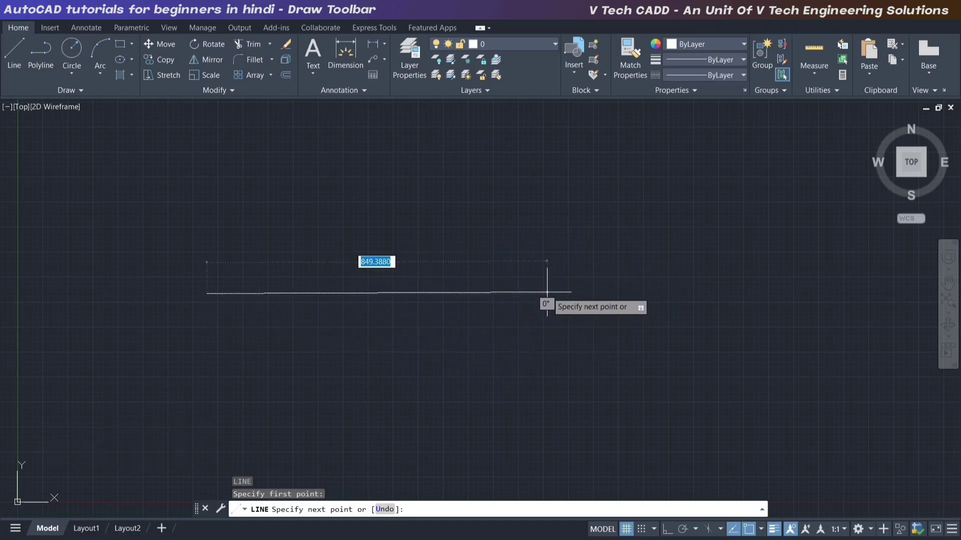
key(F8)
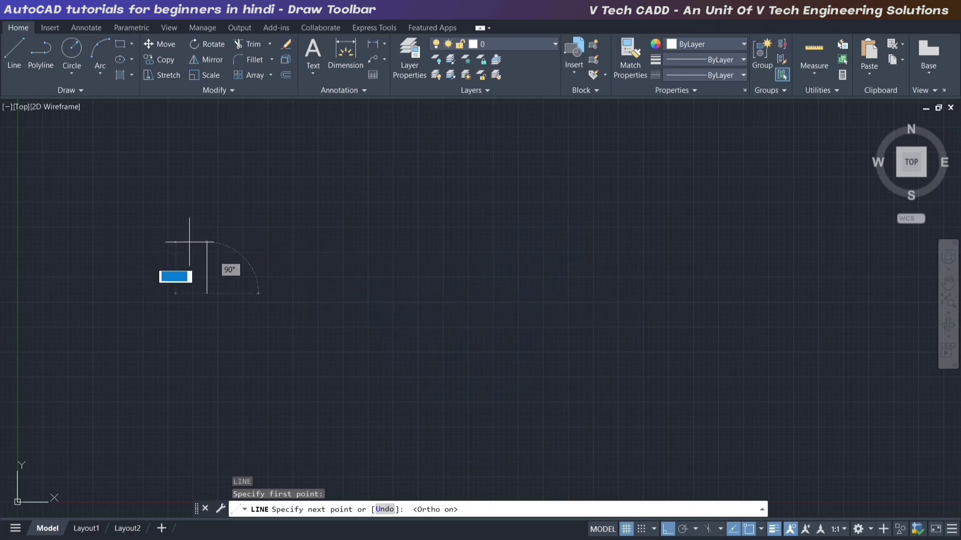
- Turn Ortho off and cancel the unfinished line, leaving the drawing empty
scroll(212, 267, up, 2)
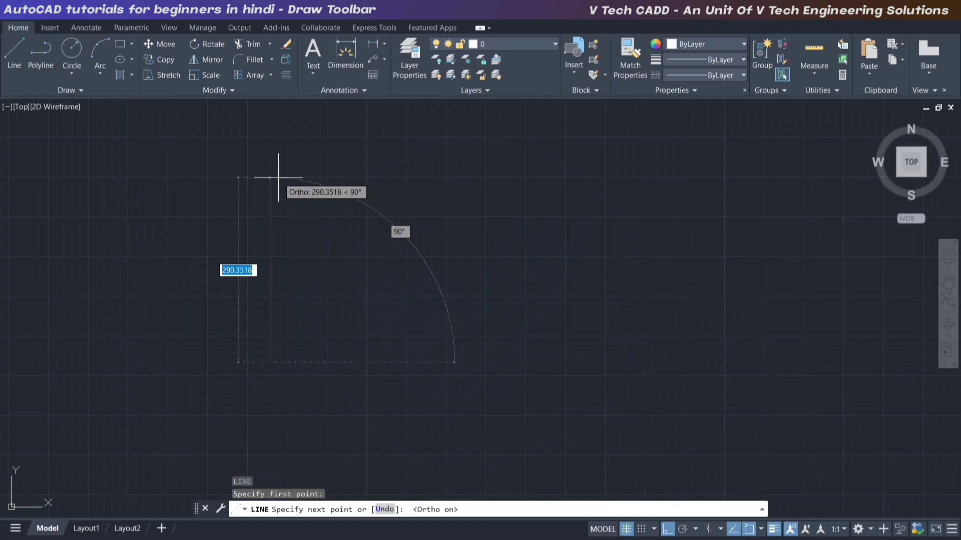
key(F8)
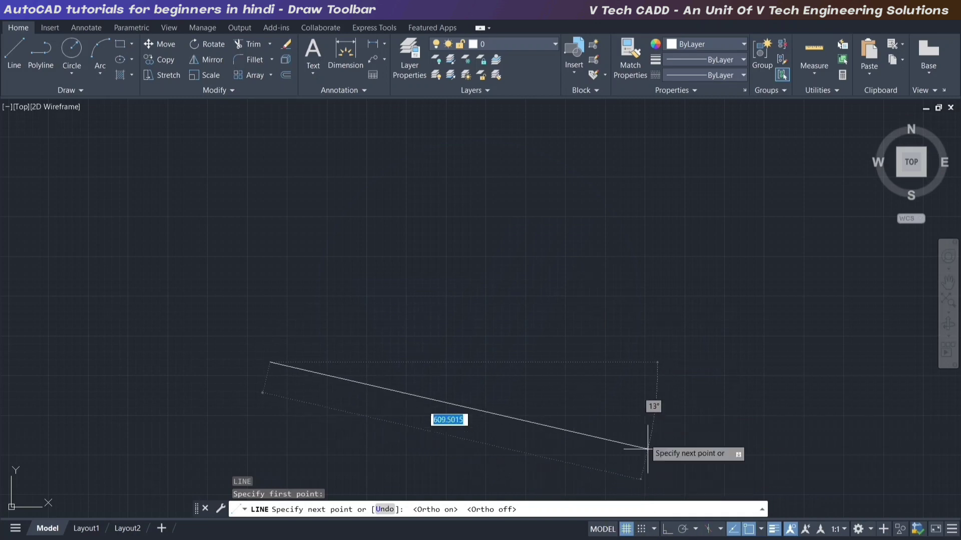
scroll(586, 284, down, 2)
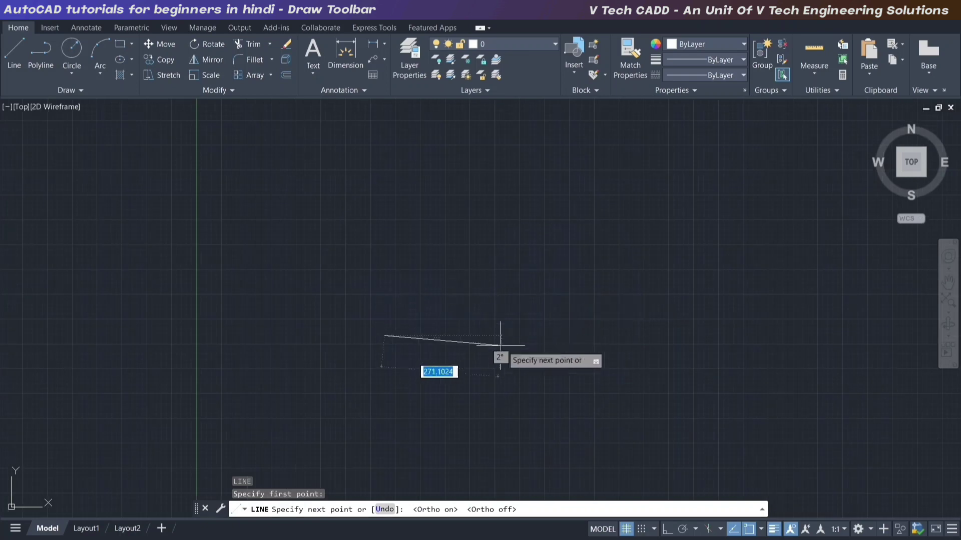
scroll(513, 330, up, 2)
key(Escape)
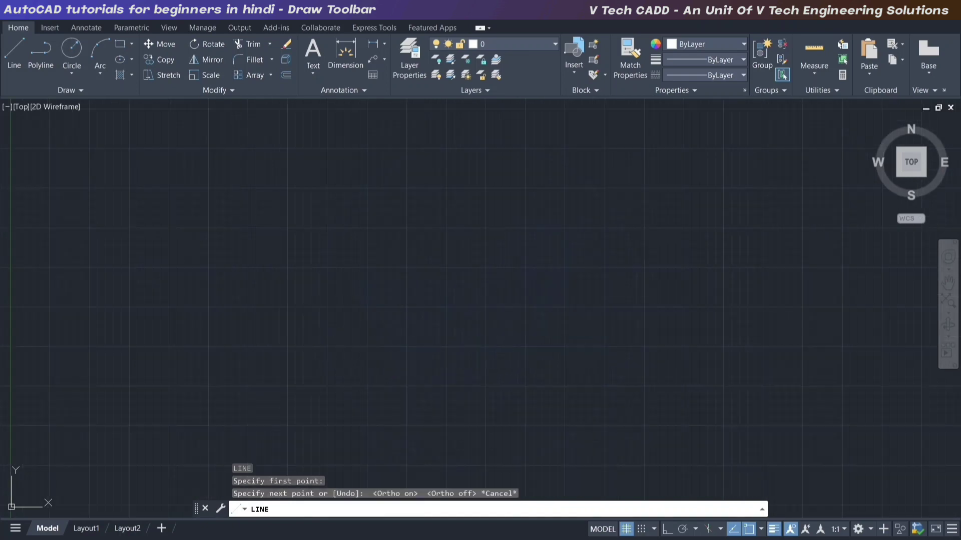
- Draw one 200-unit horizontal line with Ortho on and centre it in the view
click(15, 59)
click(243, 291)
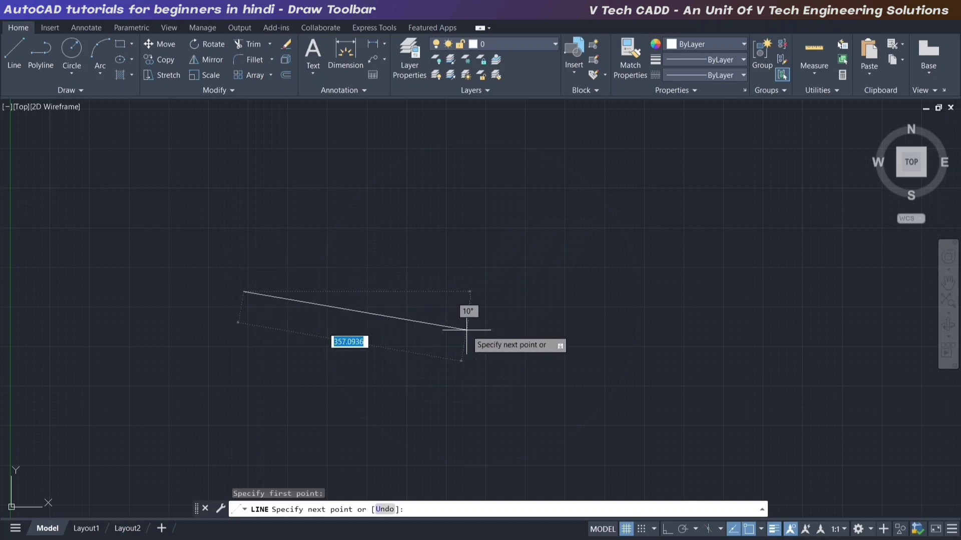
key(F8)
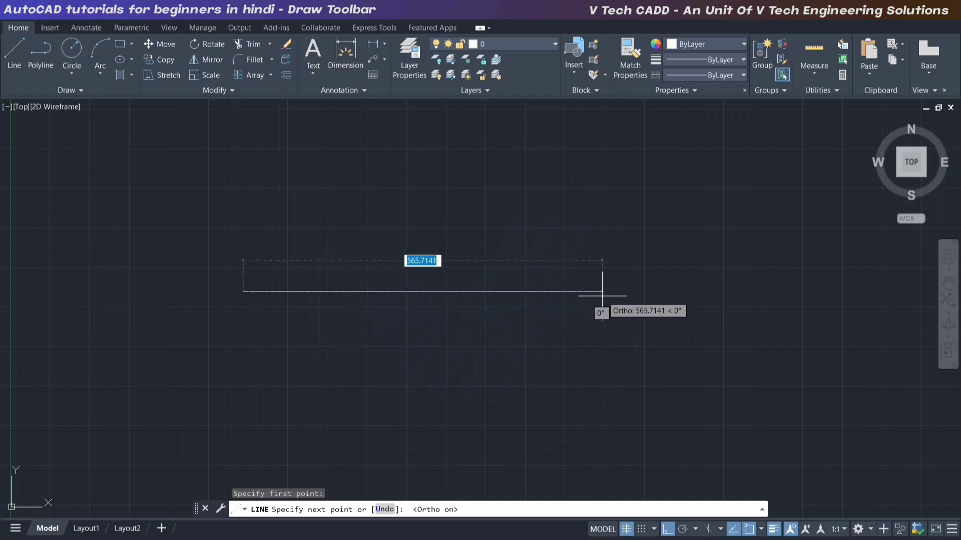
text(200)
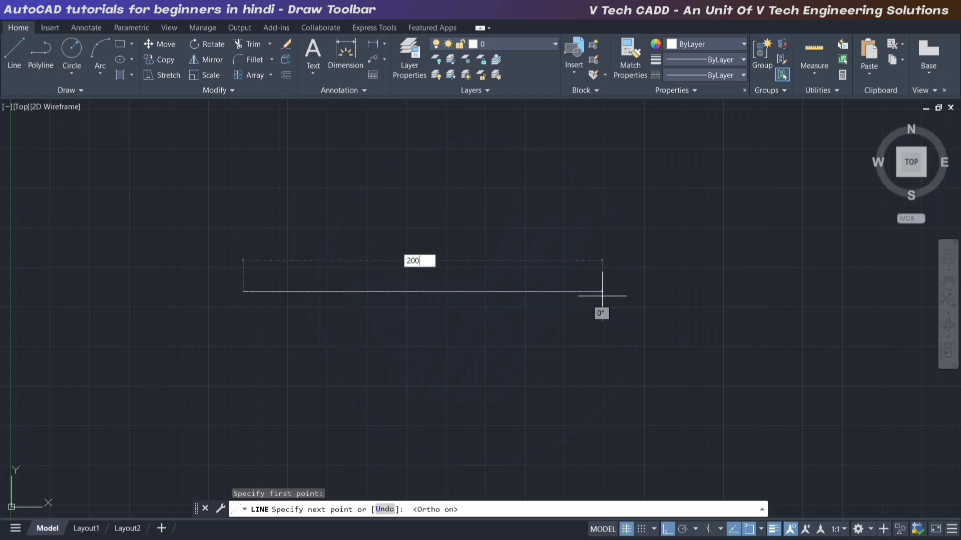
key(Return)
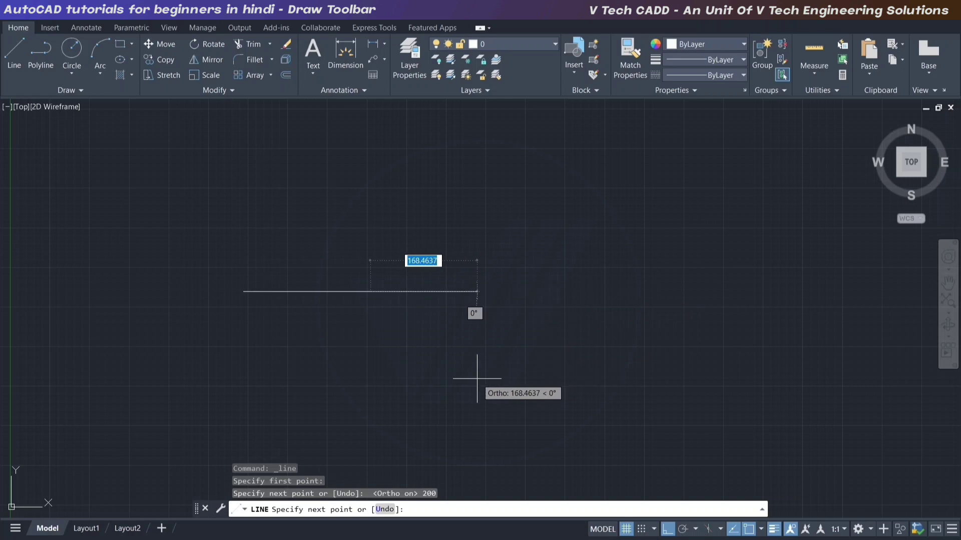
scroll(429, 232, down, 2)
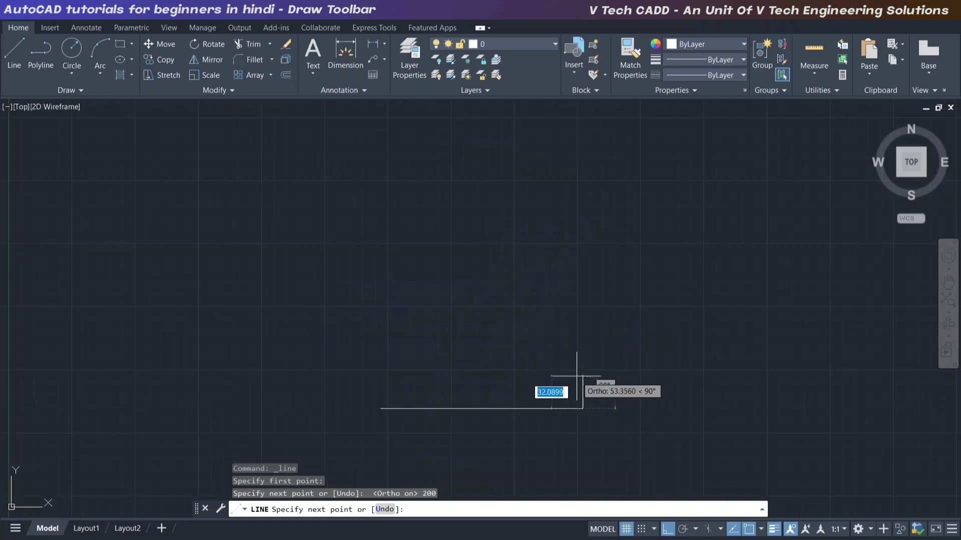
middle_drag(579, 378, 548, 288)
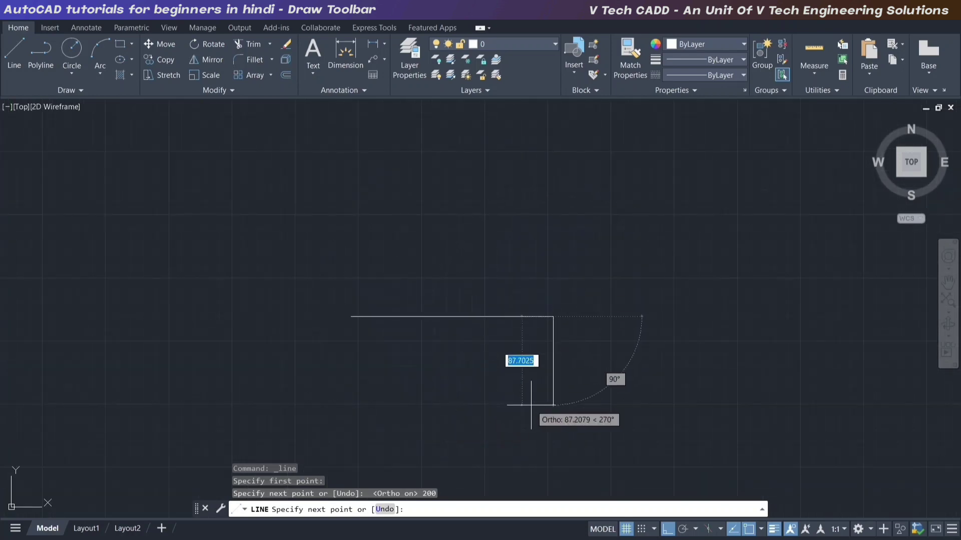
key(Escape)
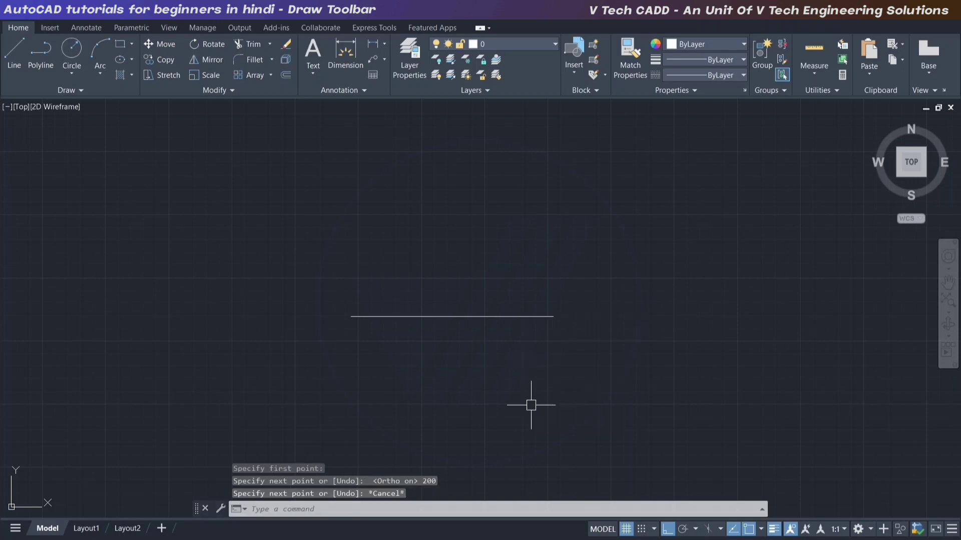
scroll(466, 348, up, 2)
middle_drag(466, 349, 465, 357)
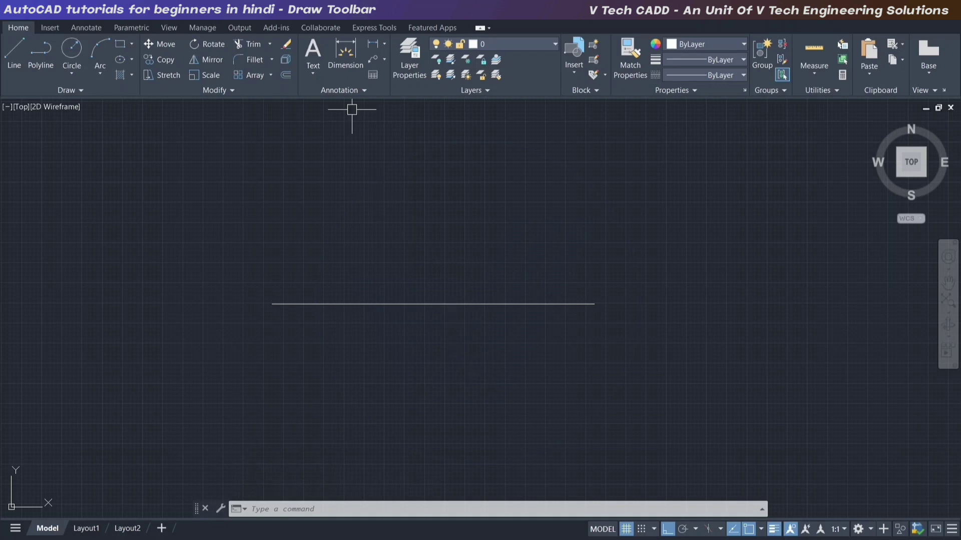
click(384, 46)
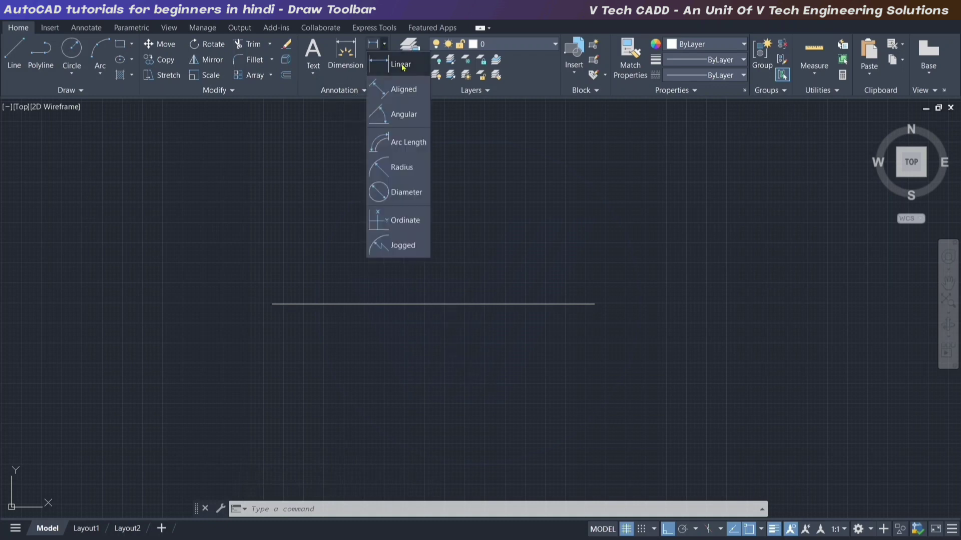
click(403, 66)
click(271, 304)
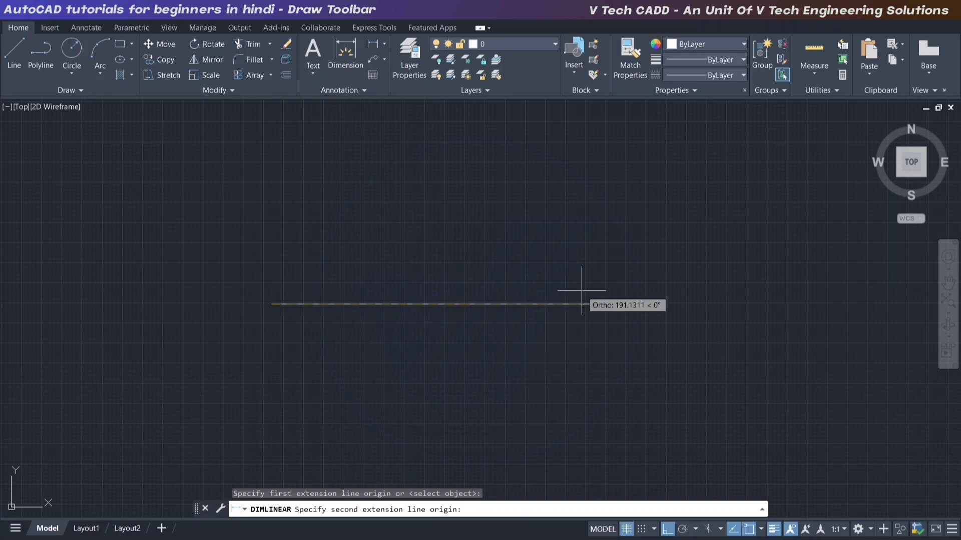
click(594, 304)
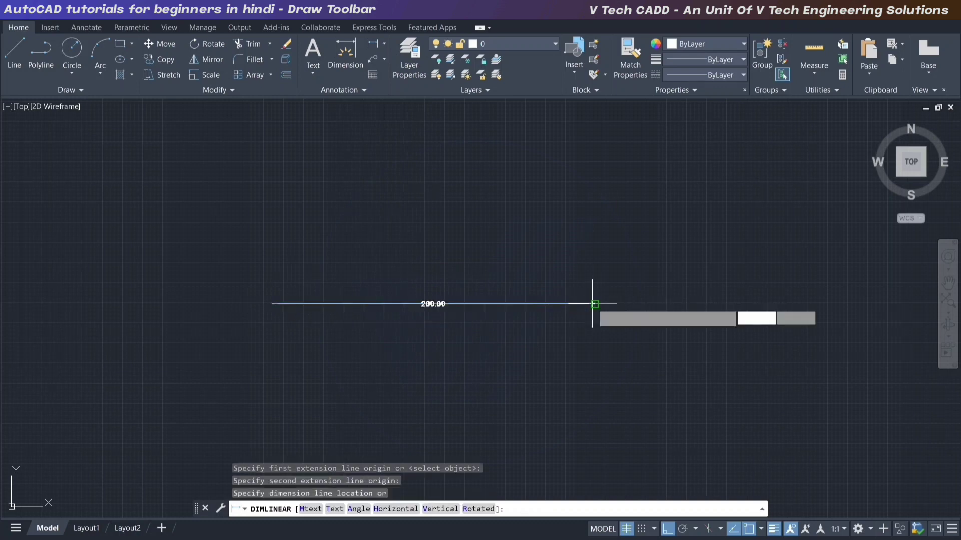
click(429, 270)
scroll(420, 300, up, 2)
scroll(420, 300, up, 2)
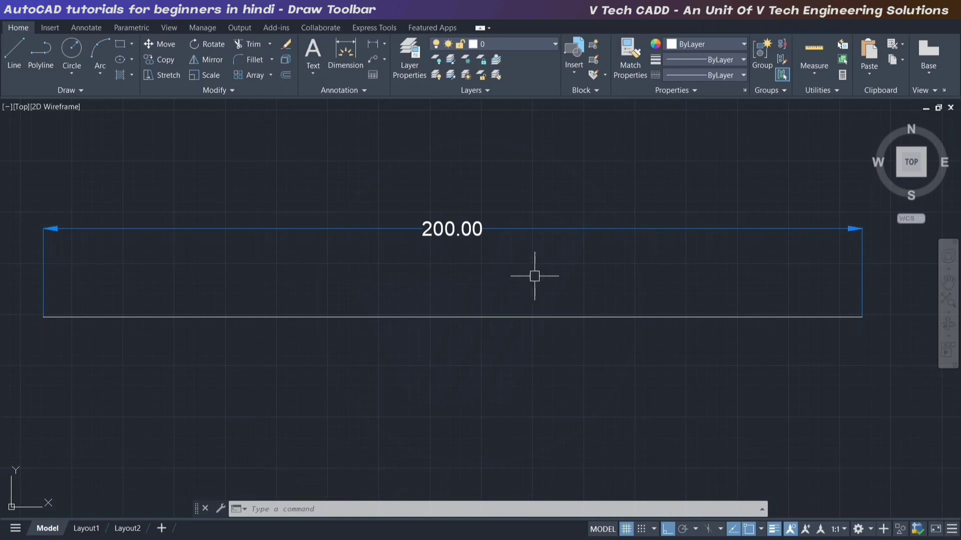
drag(535, 275, 446, 226)
key(Delete)
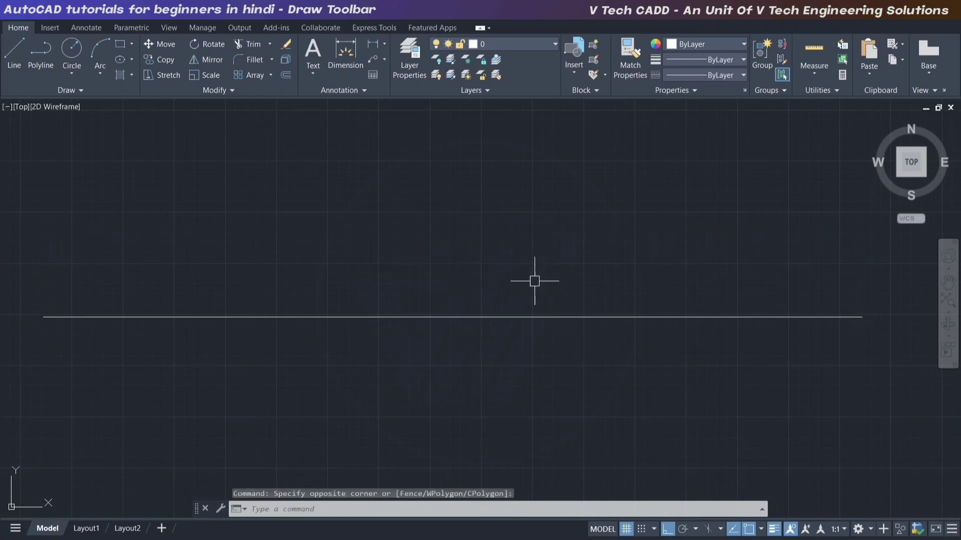
scroll(443, 285, down, 2)
scroll(450, 289, down, 2)
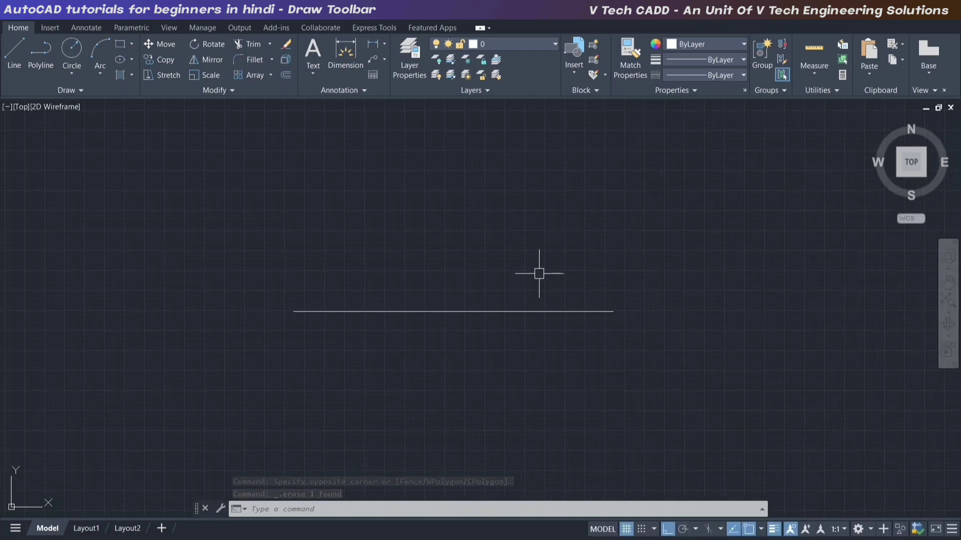
text(l)
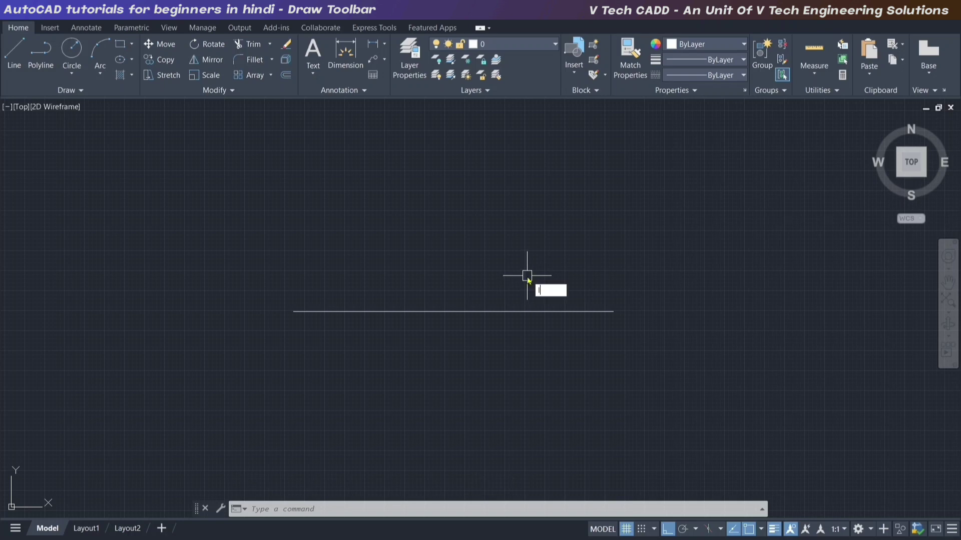
key(Return)
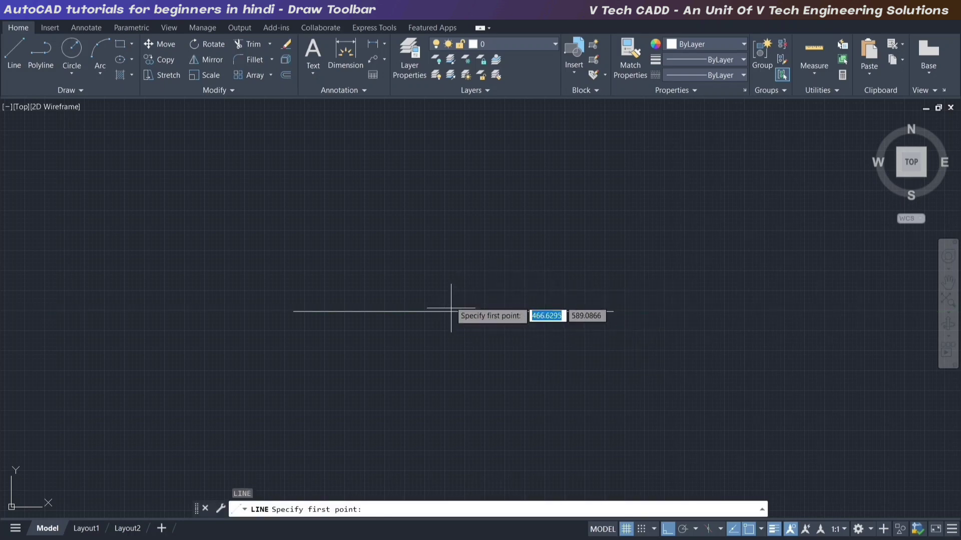
scroll(453, 300, up, 2)
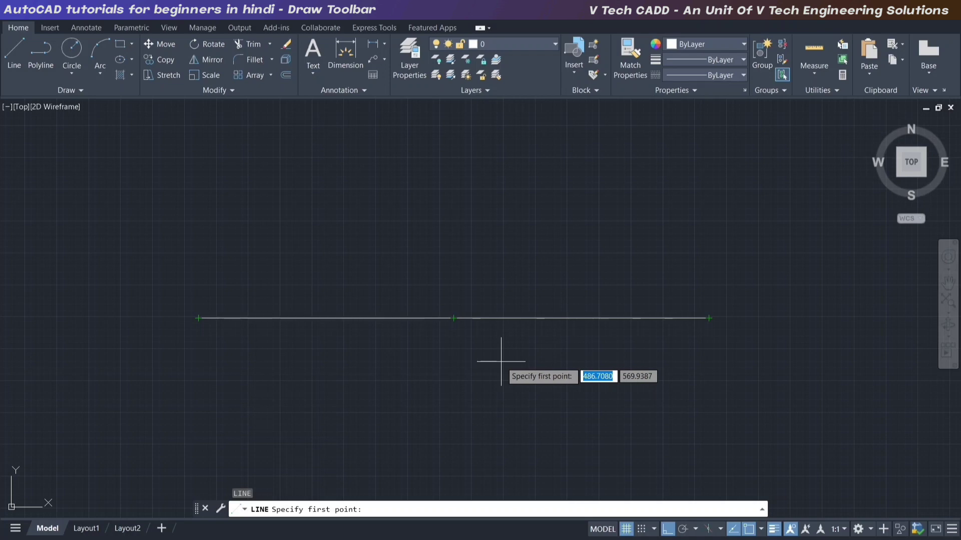
key(Escape)
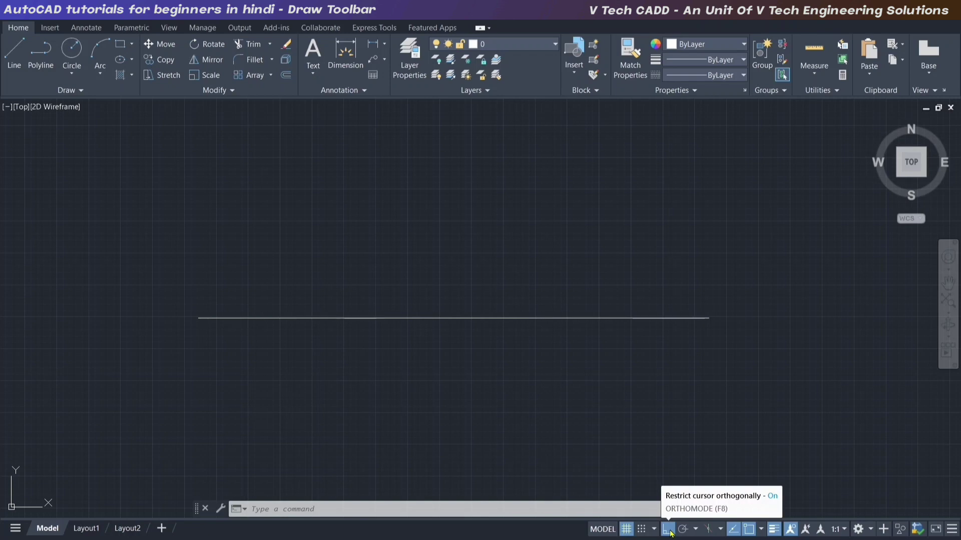
- Enable Midpoint object snap, then start and cancel a trial line
click(761, 530)
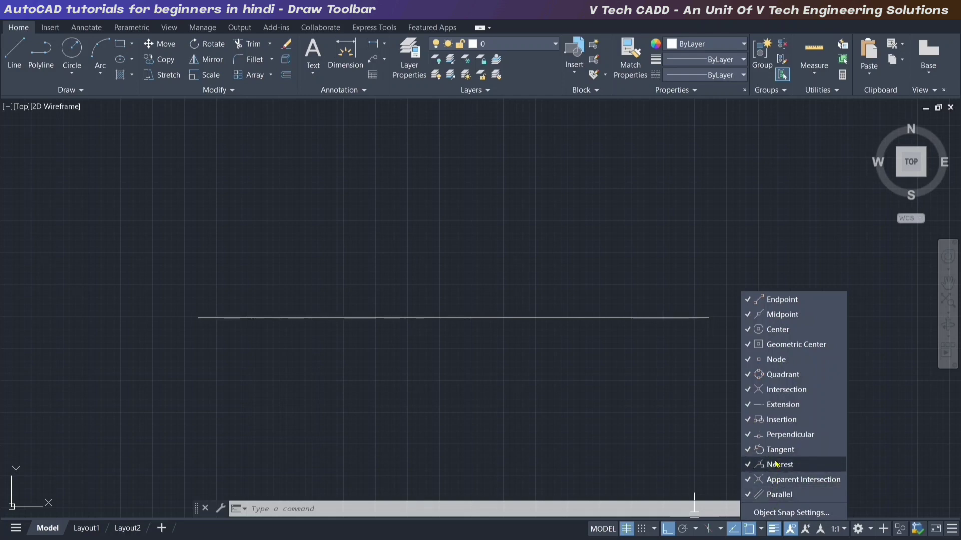
click(749, 318)
text(l)
key(Return)
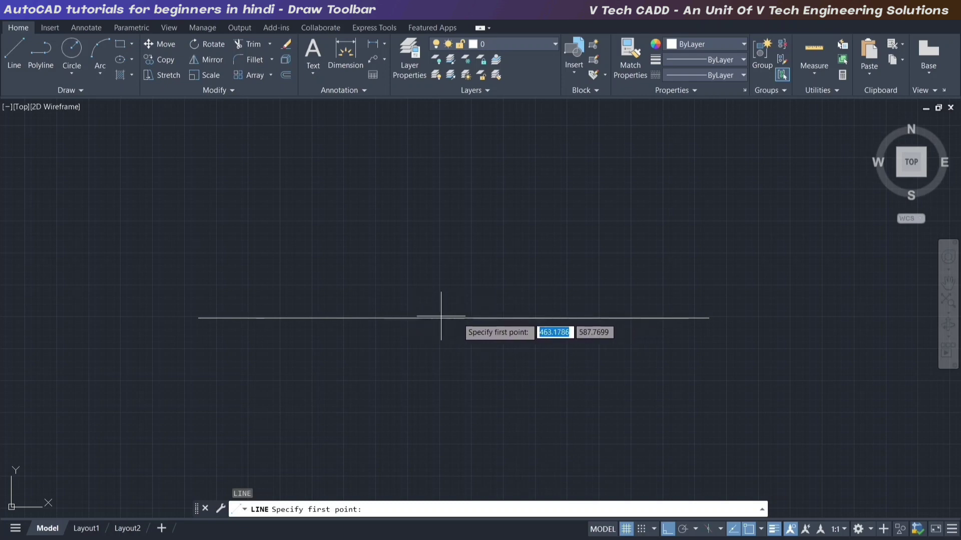
key(Escape)
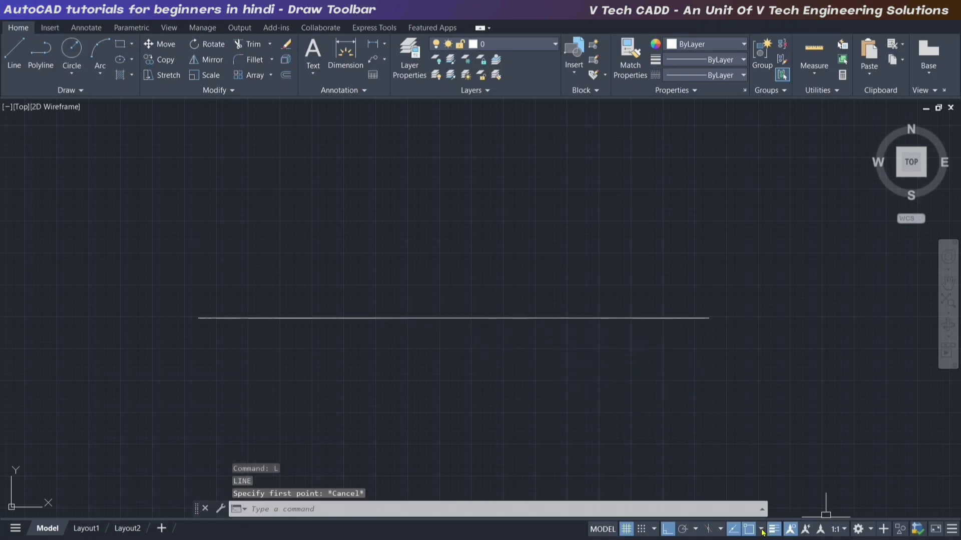
- Recheck the object snap list, close it, and zoom out
click(761, 530)
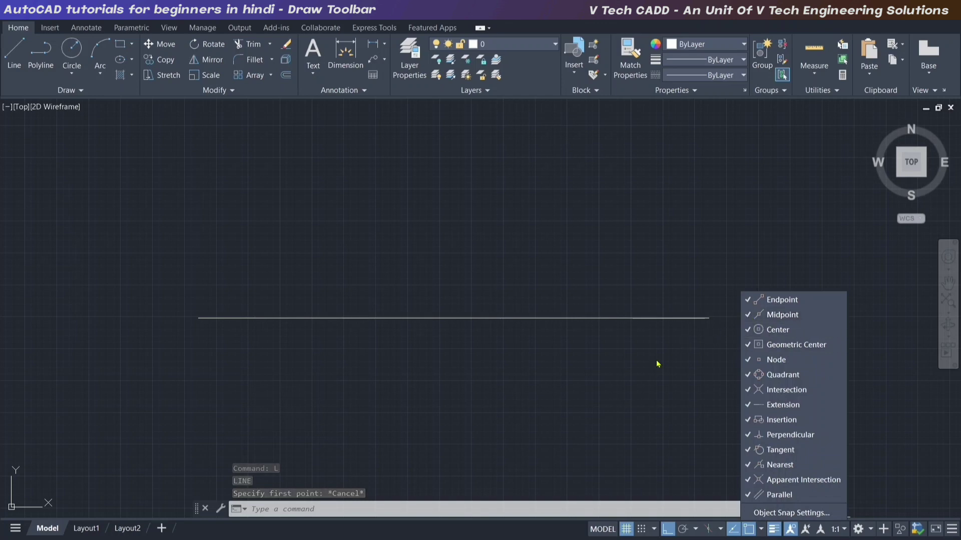
click(657, 364)
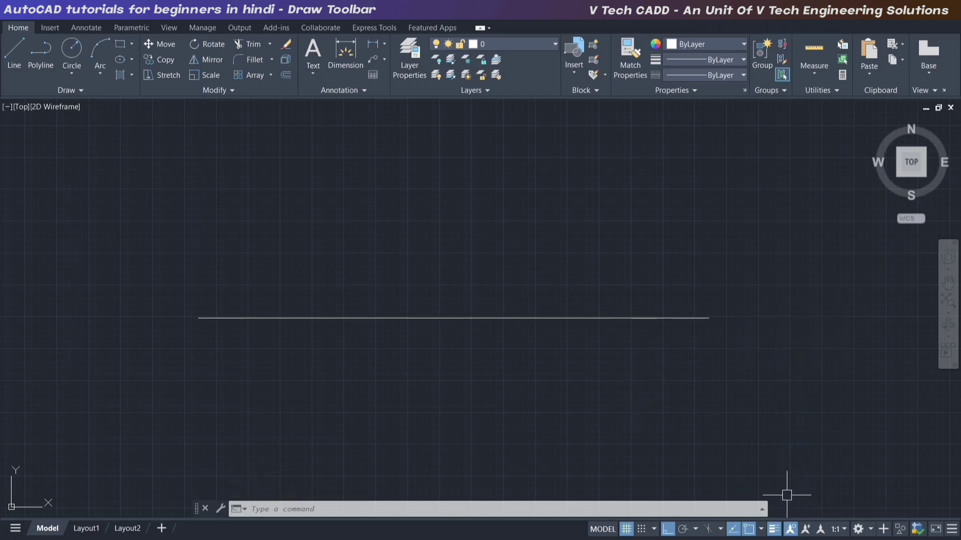
scroll(613, 393, down, 3)
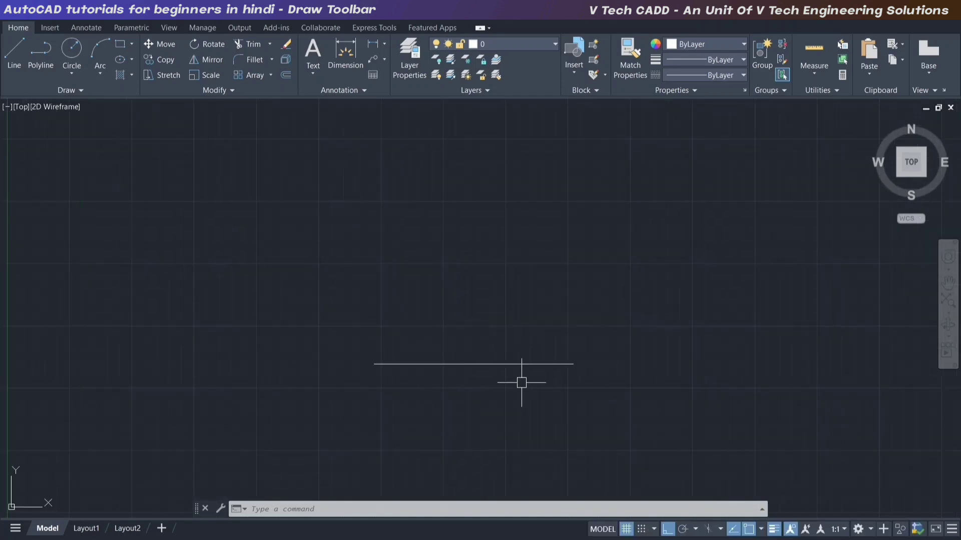
- Draw a 300-unit vertical line up from the horizontal base line
key(Return)
click(472, 365)
scroll(473, 311, up, 4)
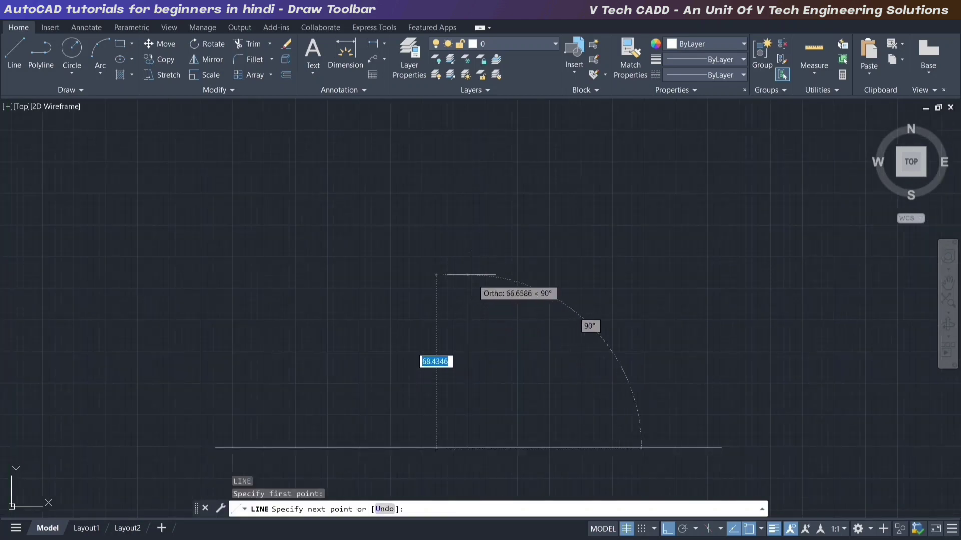
scroll(470, 273, down, 2)
text(300)
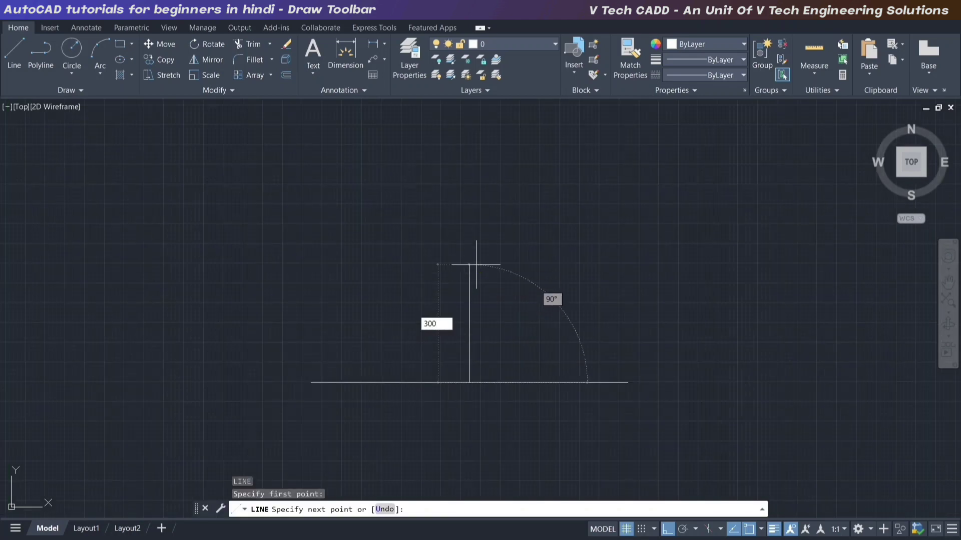
key(Return)
scroll(448, 284, down, 2)
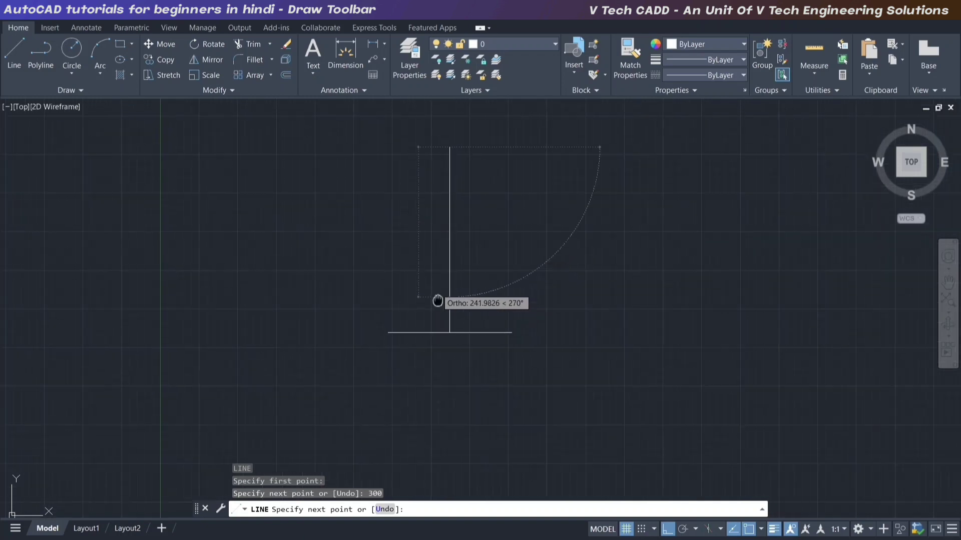
key(Escape)
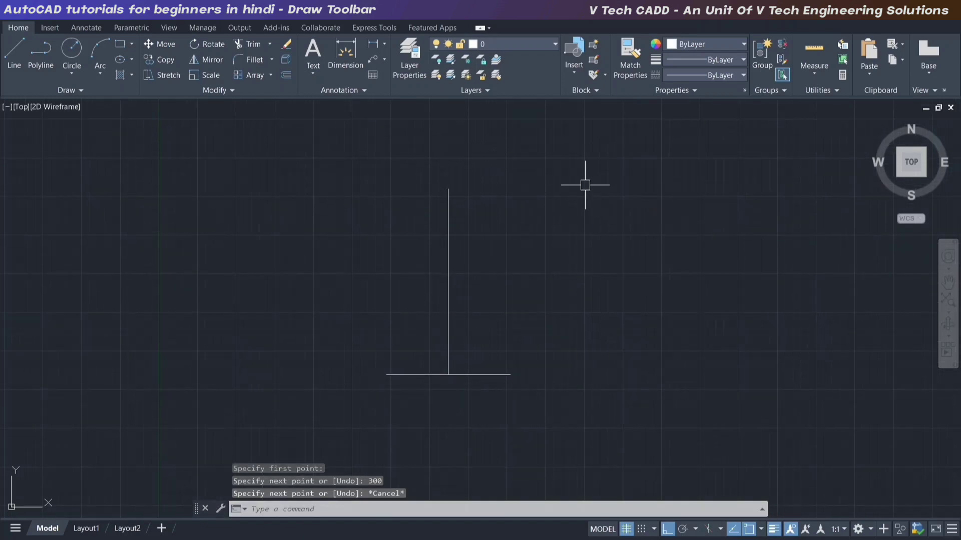
scroll(502, 240, up, 2)
- Add a 300.00 linear dimension beside the vertical line
click(375, 45)
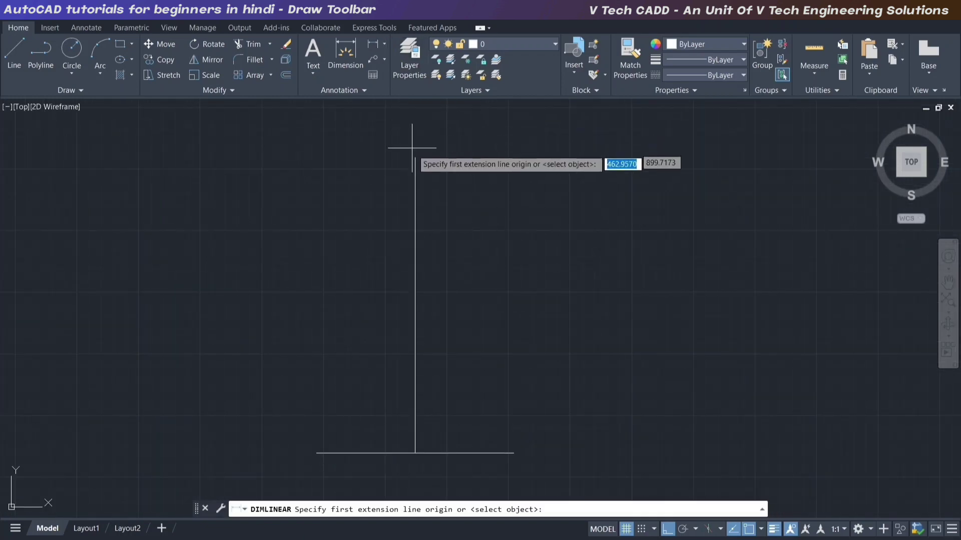
click(414, 158)
click(414, 454)
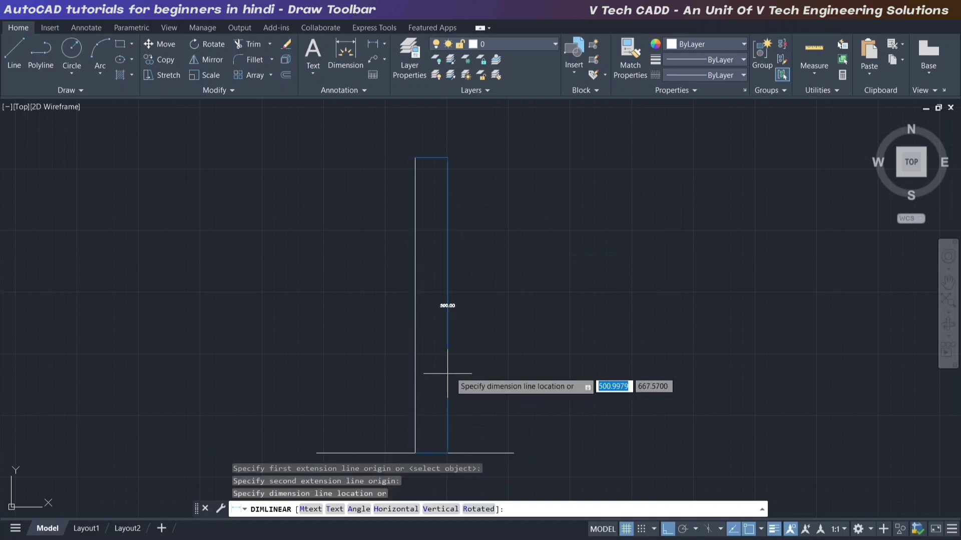
click(446, 292)
scroll(435, 270, up, 4)
scroll(431, 258, down, 4)
- Erase the 300.00 dimension using a crossing selection
click(572, 208)
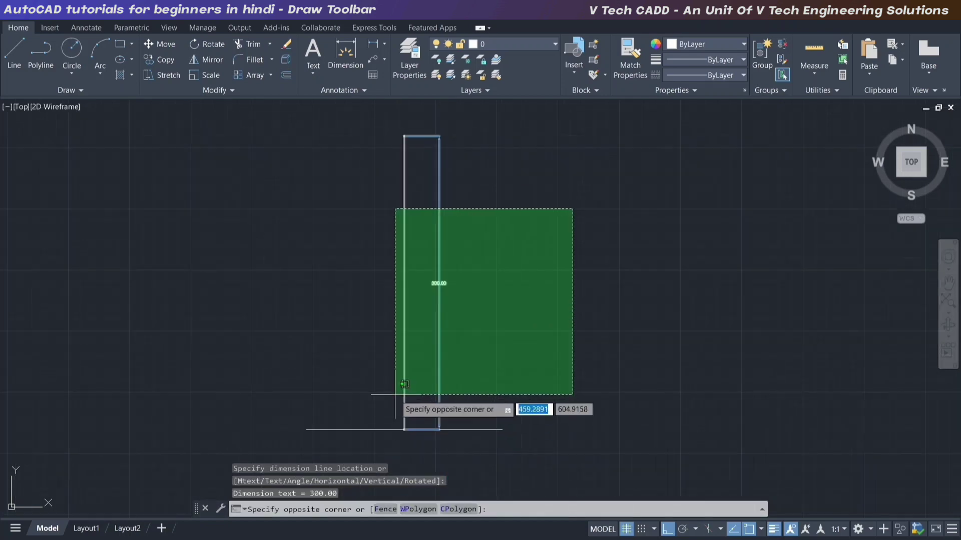
click(396, 392)
key(Delete)
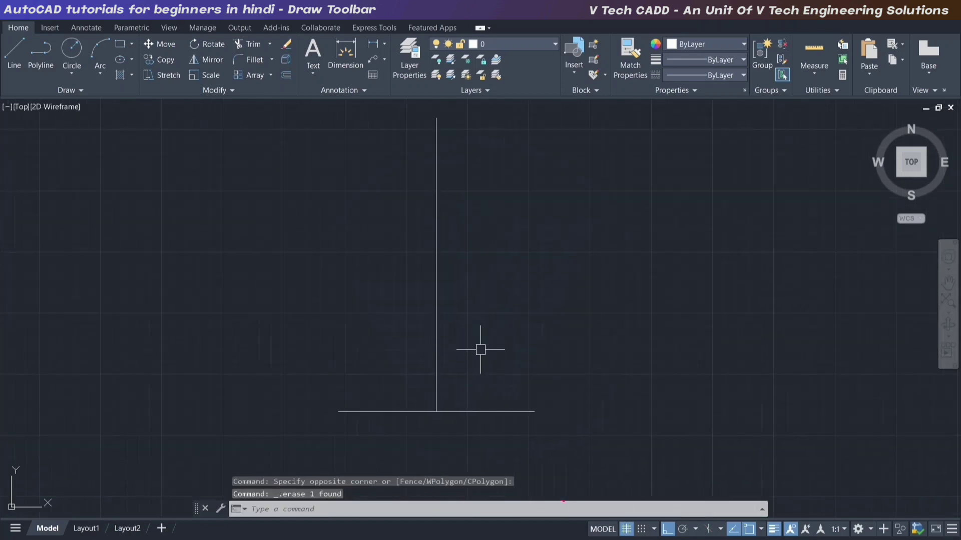
text(l)
key(Return)
- Draw the square's right side up from the base line, with Ortho on
click(534, 412)
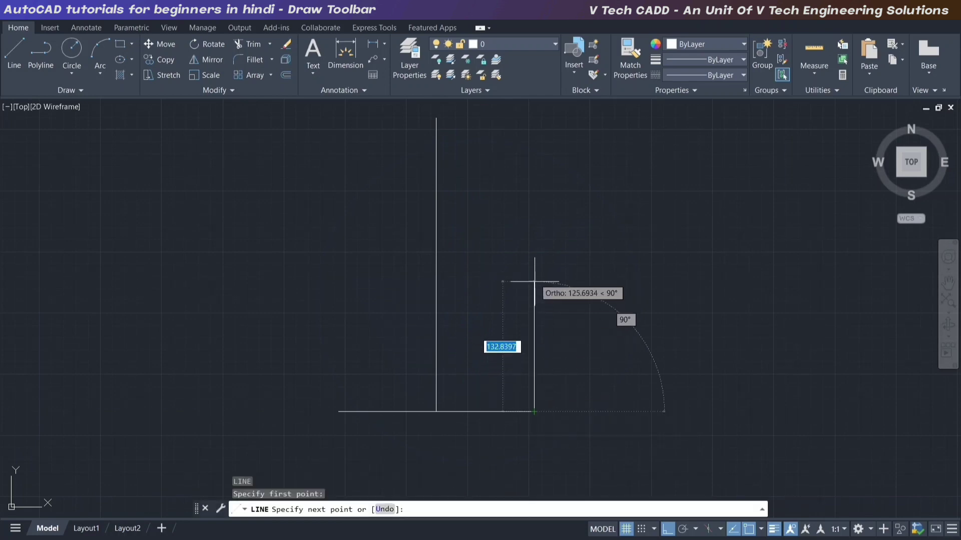
click(534, 269)
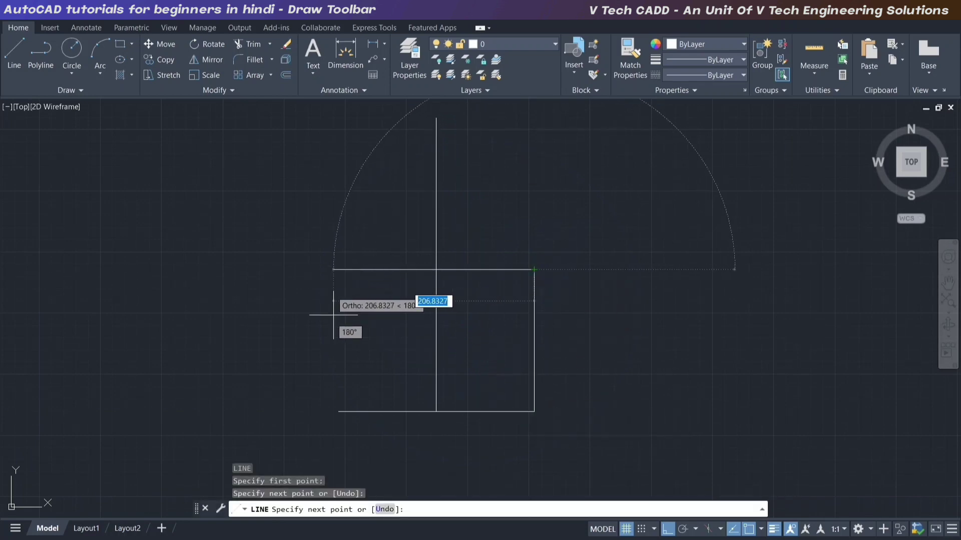
key(F8)
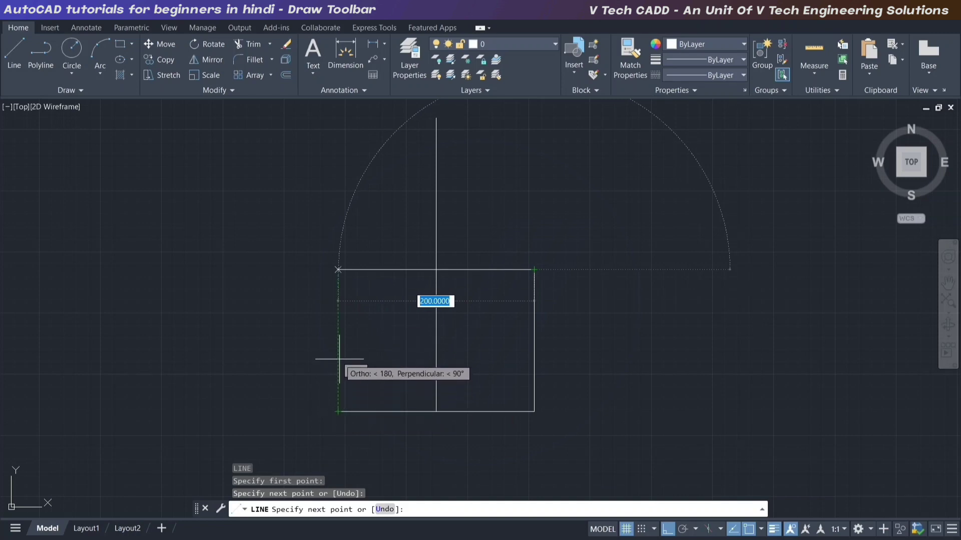
scroll(339, 359, up, 2)
middle_drag(339, 358, 426, 285)
scroll(415, 285, down, 2)
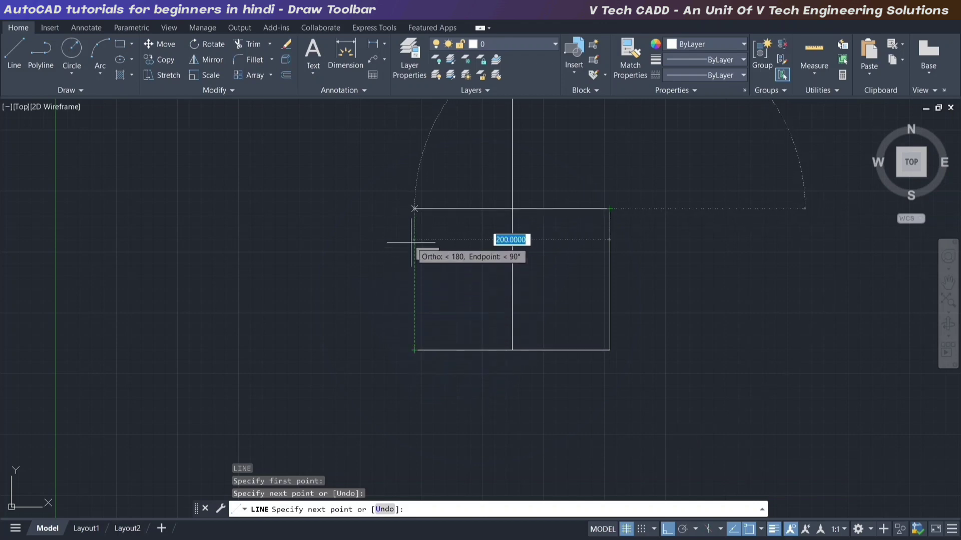
- Add the 200-unit top and left sides back to the base, then select the central vertical line
click(414, 209)
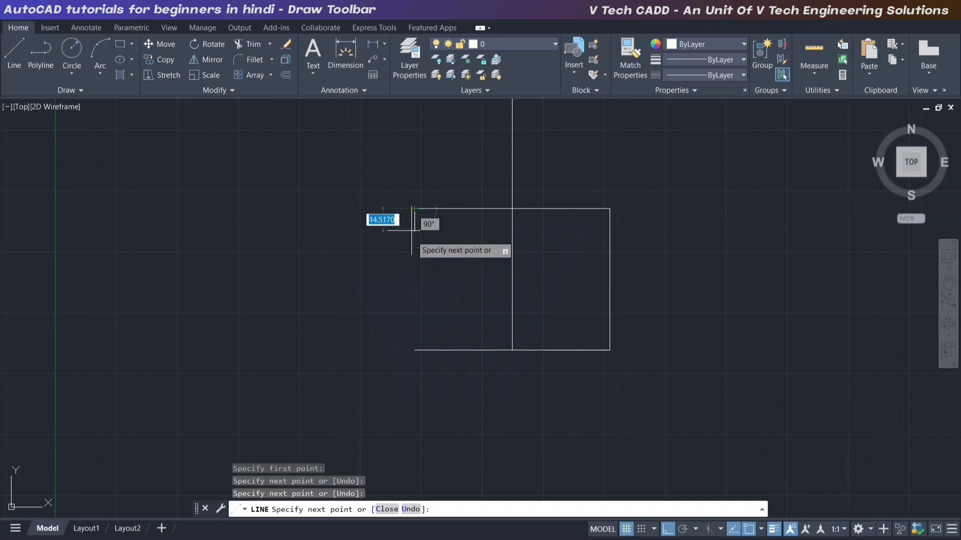
click(414, 350)
right_click(464, 274)
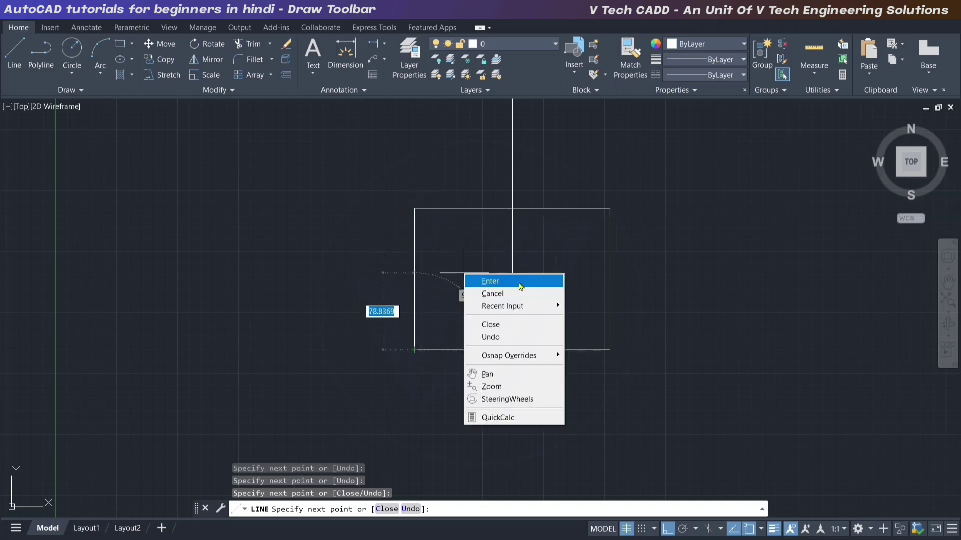
click(519, 287)
middle_drag(525, 263, 532, 307)
drag(543, 200, 490, 214)
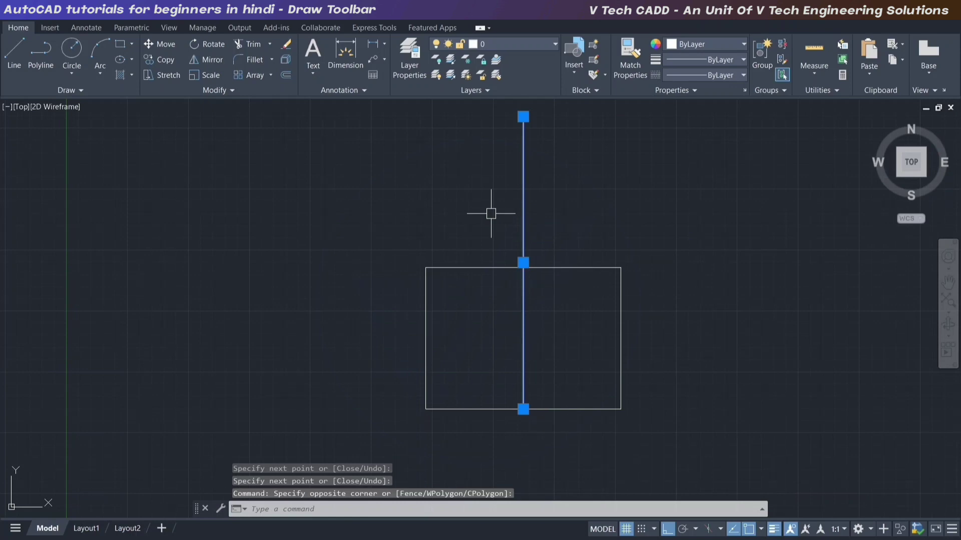
- Erase the central vertical line and trial-select the four rectangle edges, then clear the selection
key(Delete)
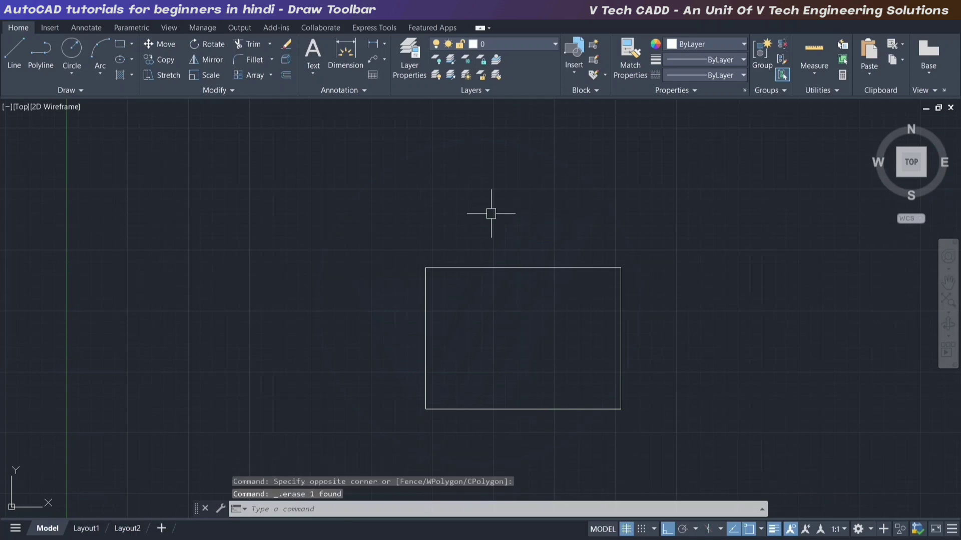
middle_drag(520, 338, 448, 304)
click(467, 234)
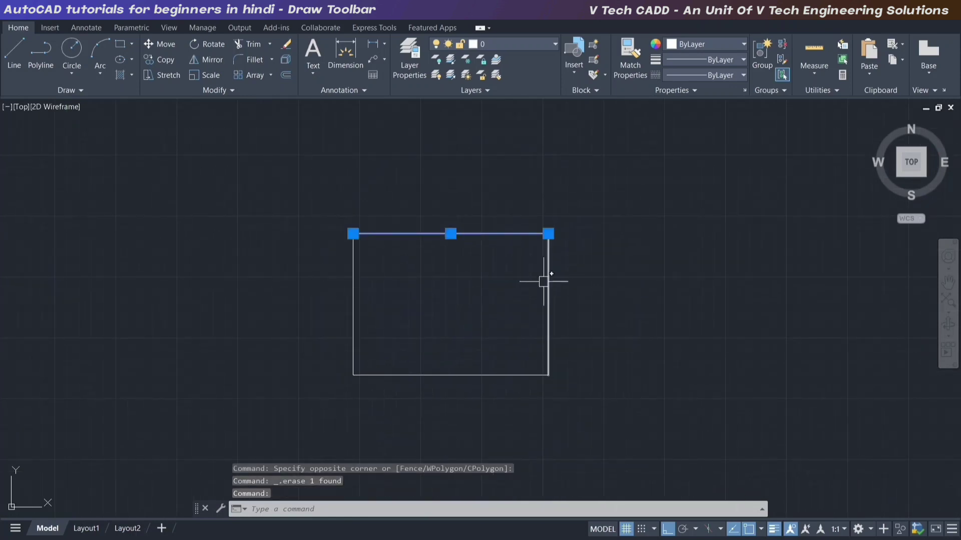
click(548, 275)
click(483, 372)
click(358, 334)
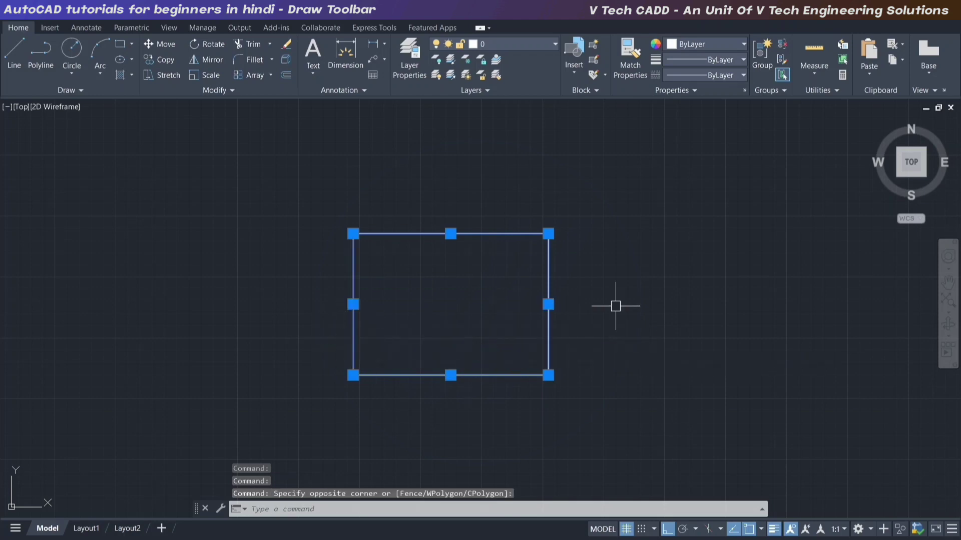
key(Escape)
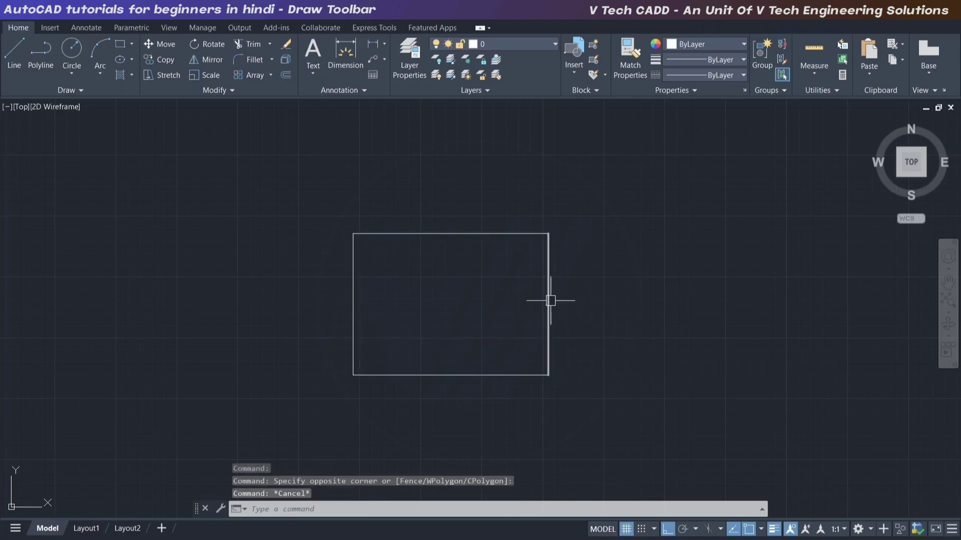
- Try stretching and moving the right edge by its grips, undoing each change
click(550, 301)
scroll(530, 287, up, 2)
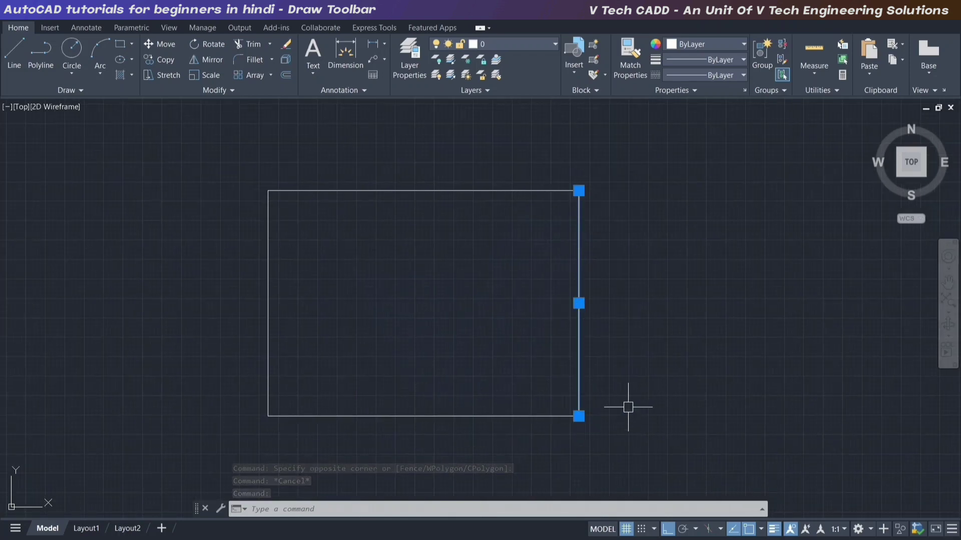
click(579, 416)
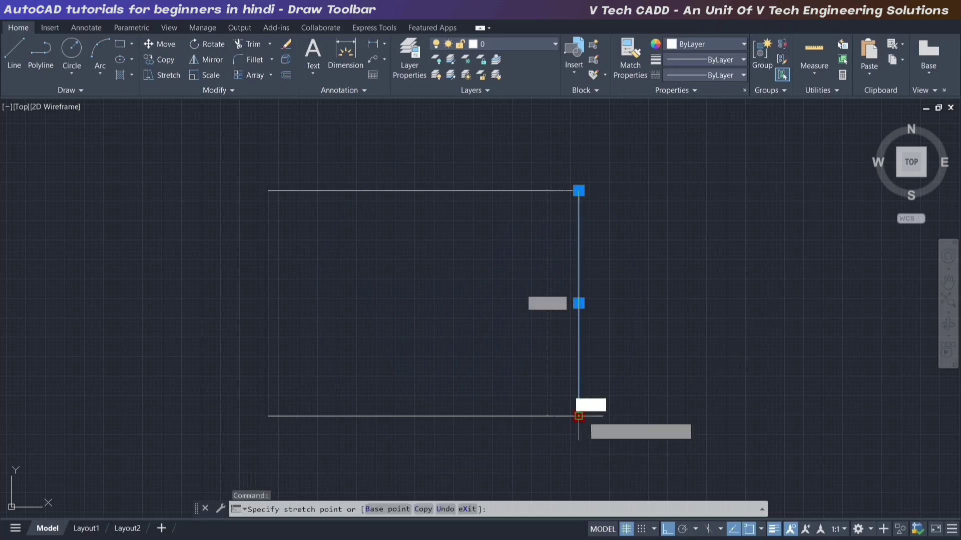
click(753, 416)
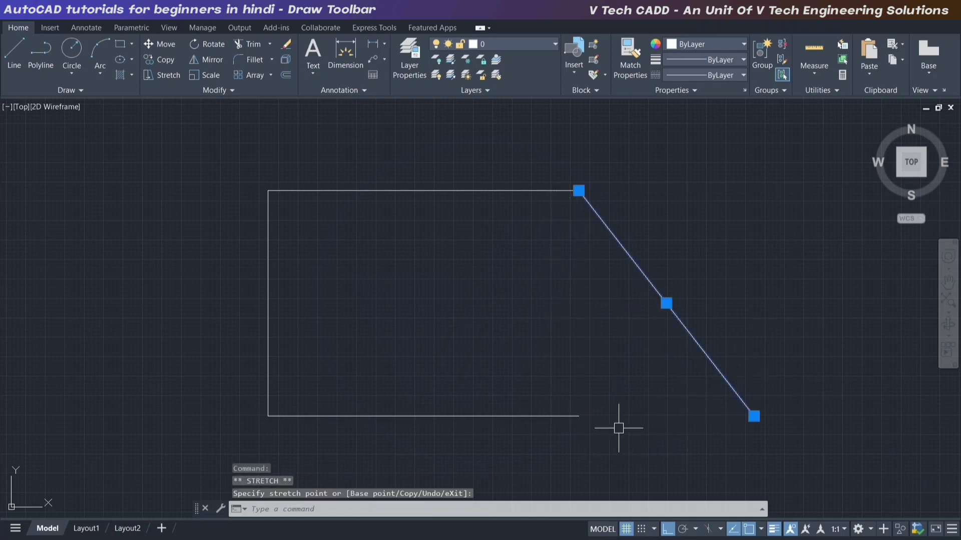
key(ctrl+z)
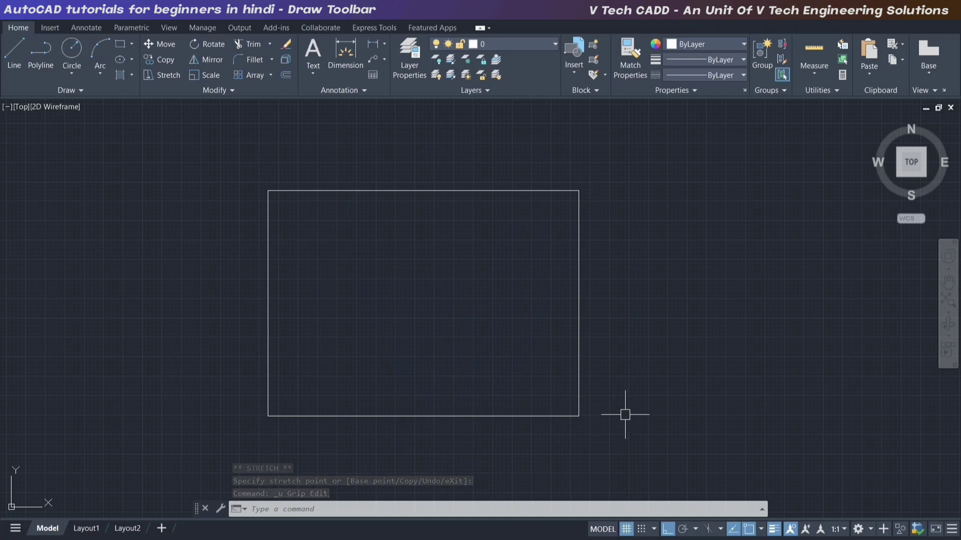
click(579, 215)
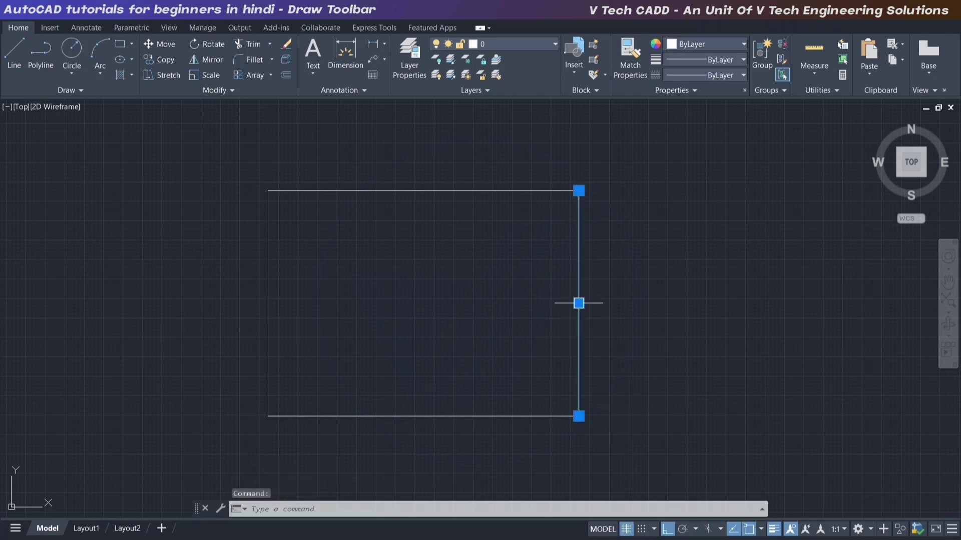
click(579, 303)
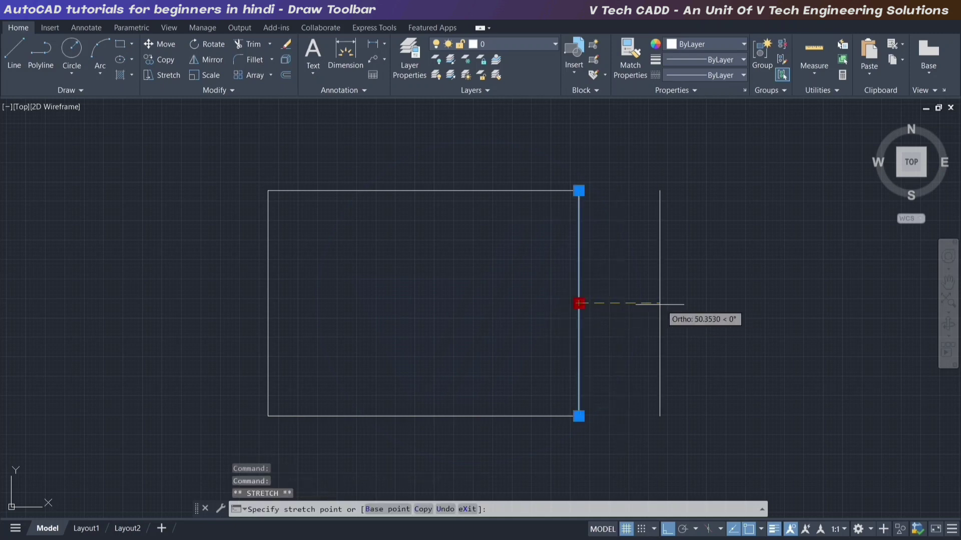
click(682, 304)
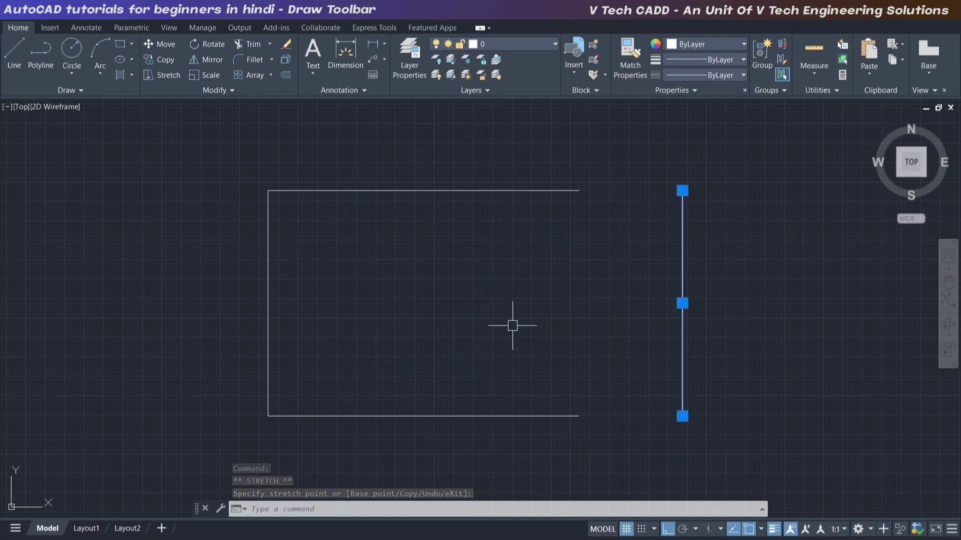
key(ctrl+z)
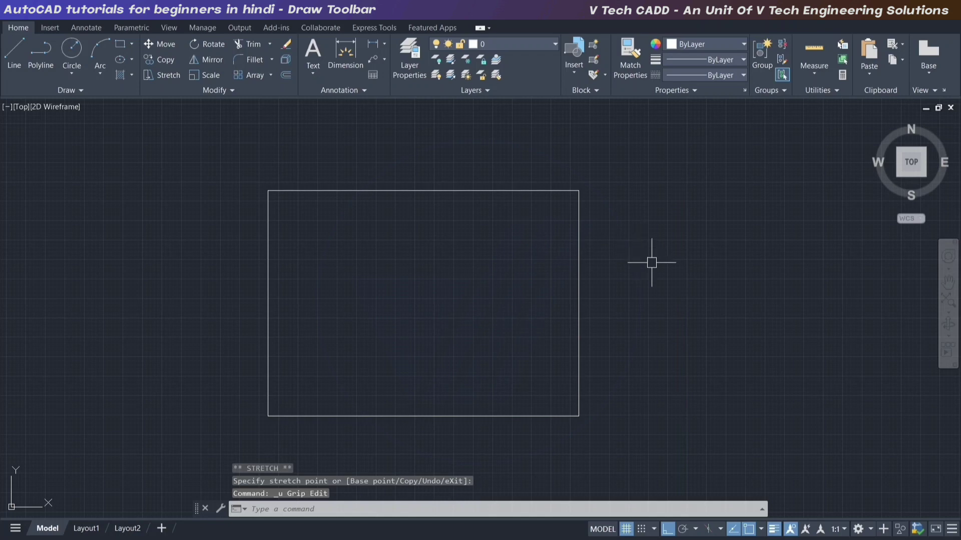
- Select all four rectangle edges and delete them
click(622, 223)
click(550, 296)
click(631, 145)
click(455, 291)
click(378, 273)
click(238, 425)
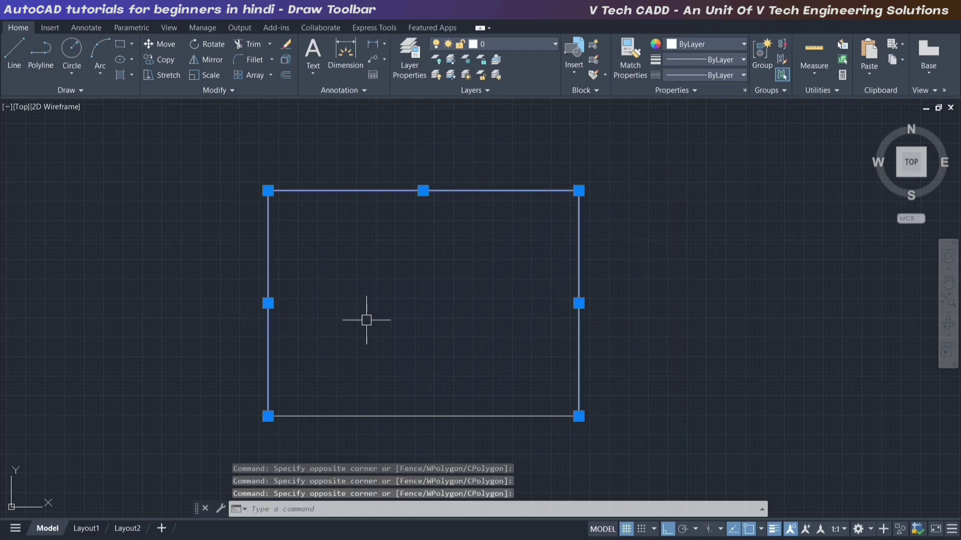
click(479, 353)
click(440, 428)
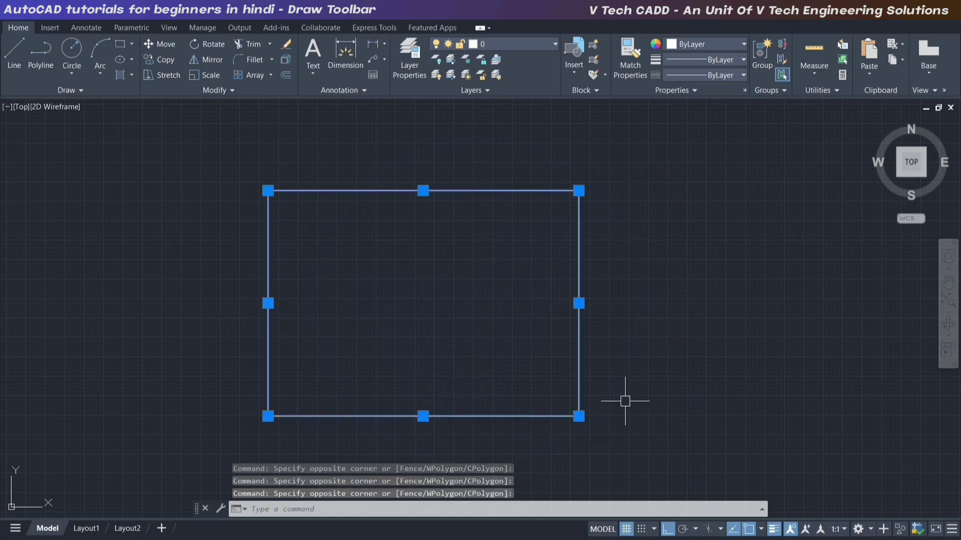
key(Delete)
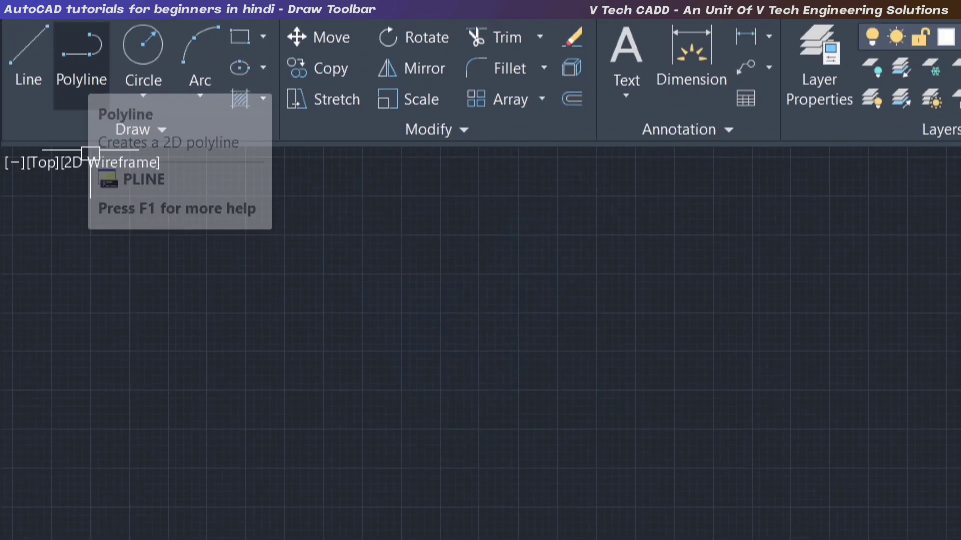
- Draw a polyline with three 200-unit sides and close it into a square with C
click(41, 50)
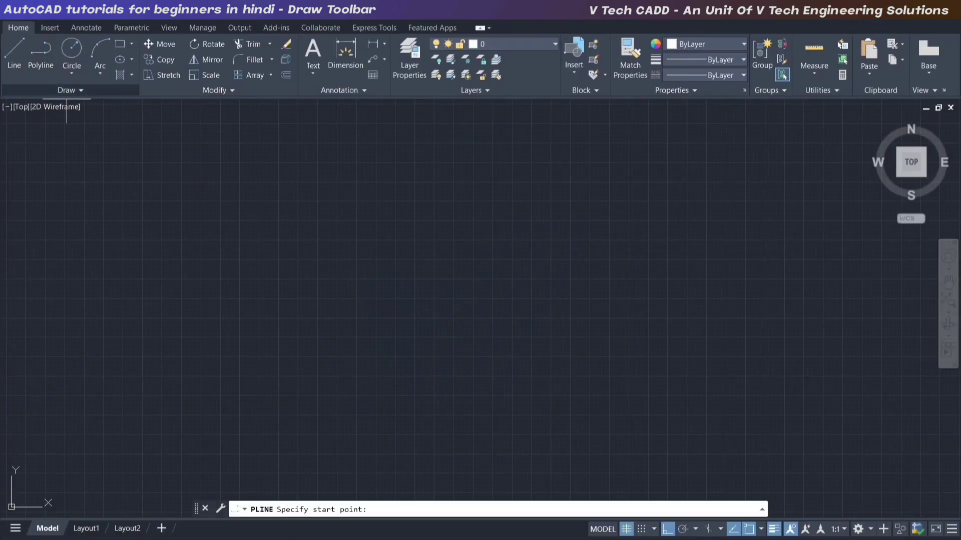
click(335, 228)
text(200)
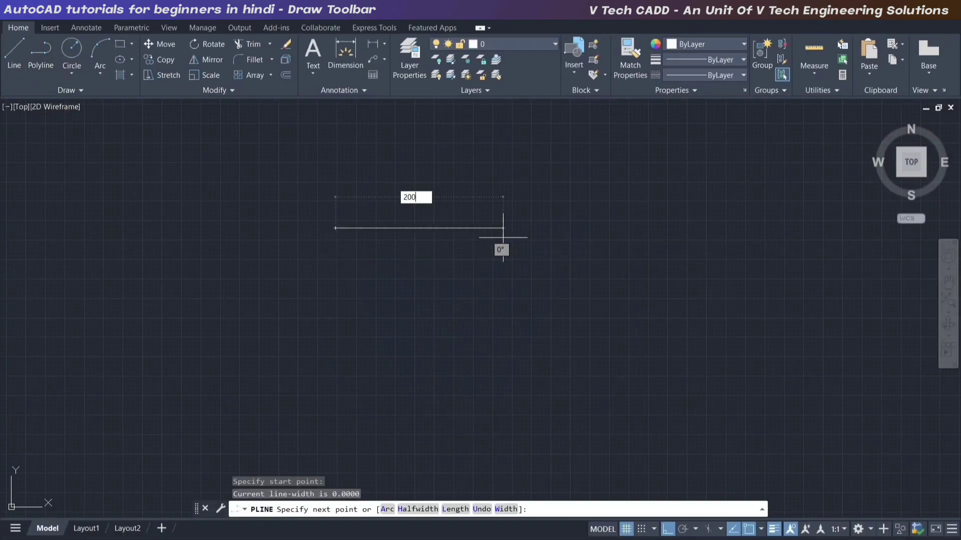
key(Return)
scroll(506, 221, down, 3)
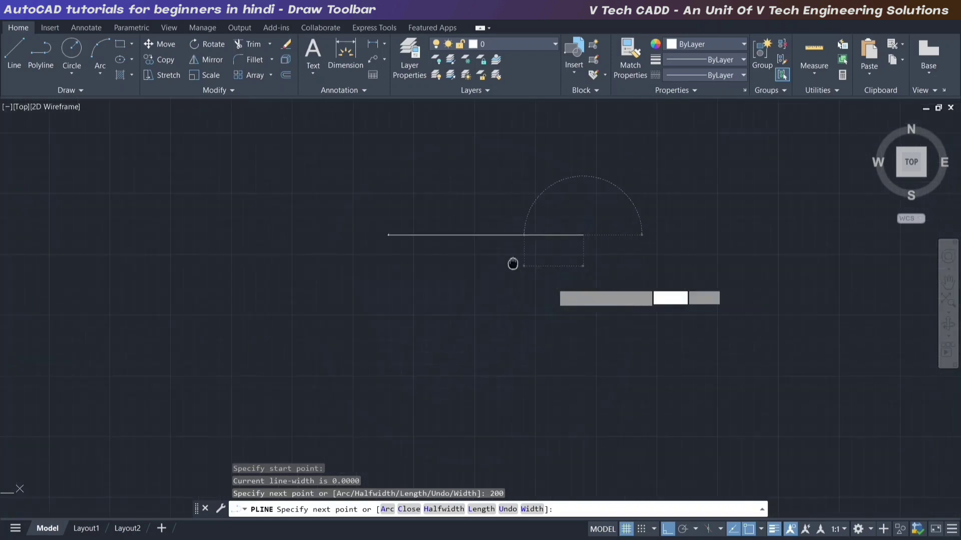
text(200)
key(Return)
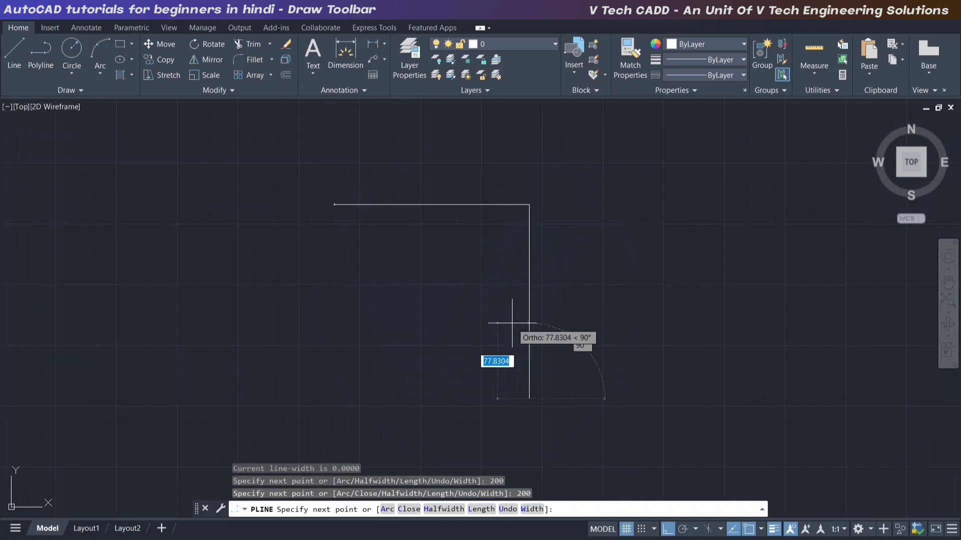
text(200)
key(Return)
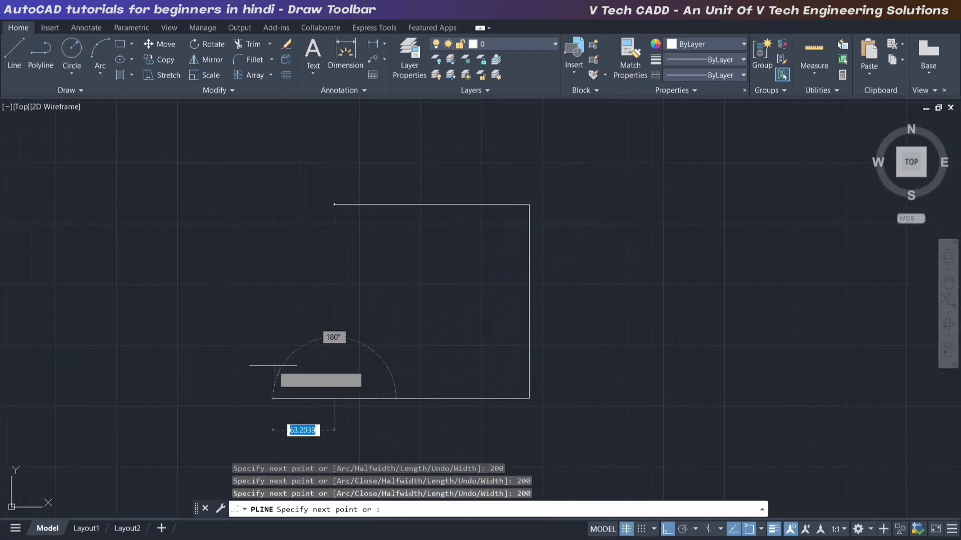
text(c)
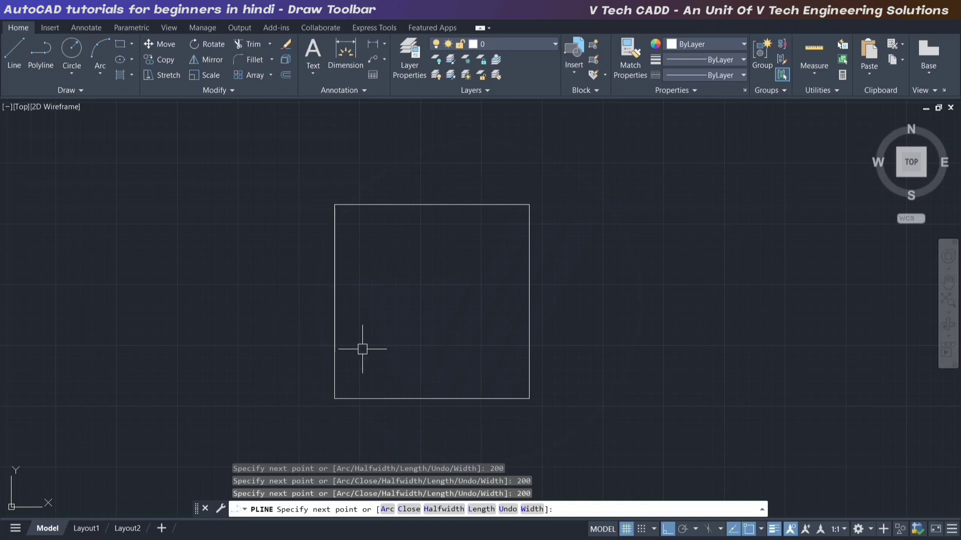
key(Return)
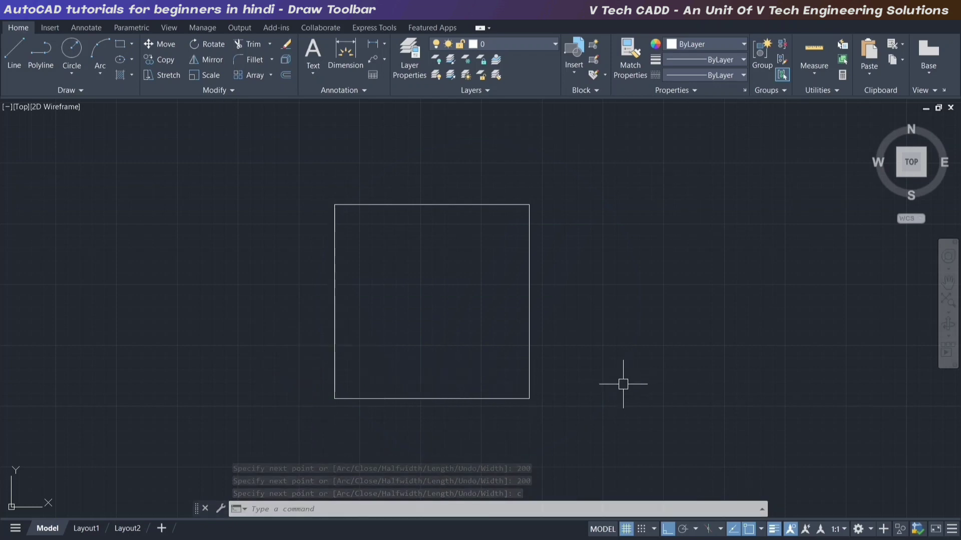
scroll(411, 358, up, 2)
mouse_move(440, 307)
middle_down()
mouse_move(440, 350)
mouse_move(453, 325)
middle_up()
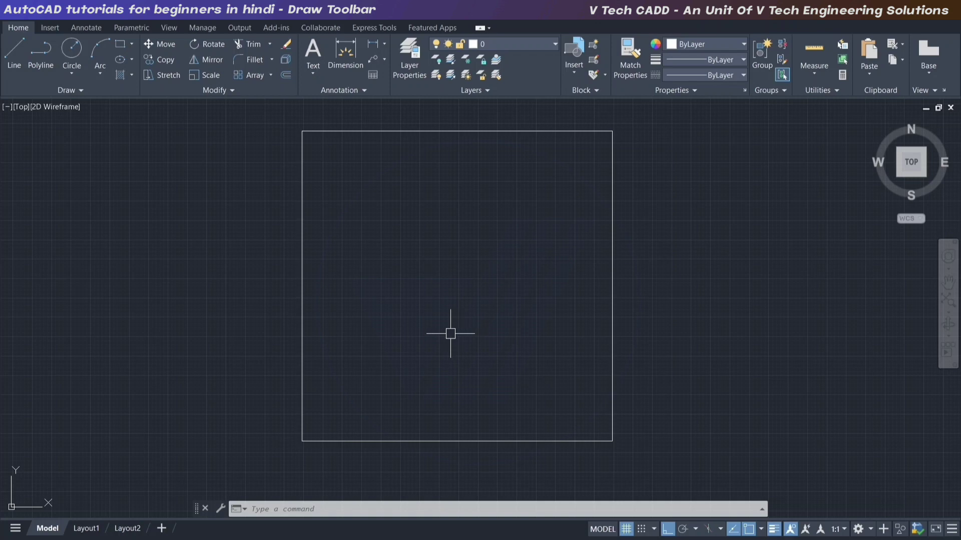
- Select the square polyline and explode it into lines with X
click(612, 247)
middle_drag(690, 321, 680, 325)
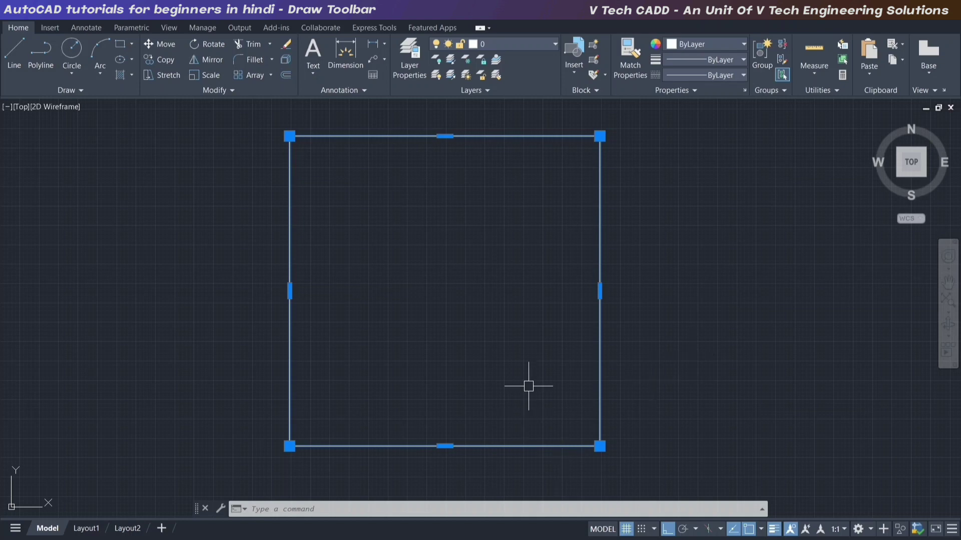
scroll(526, 352, down, 2)
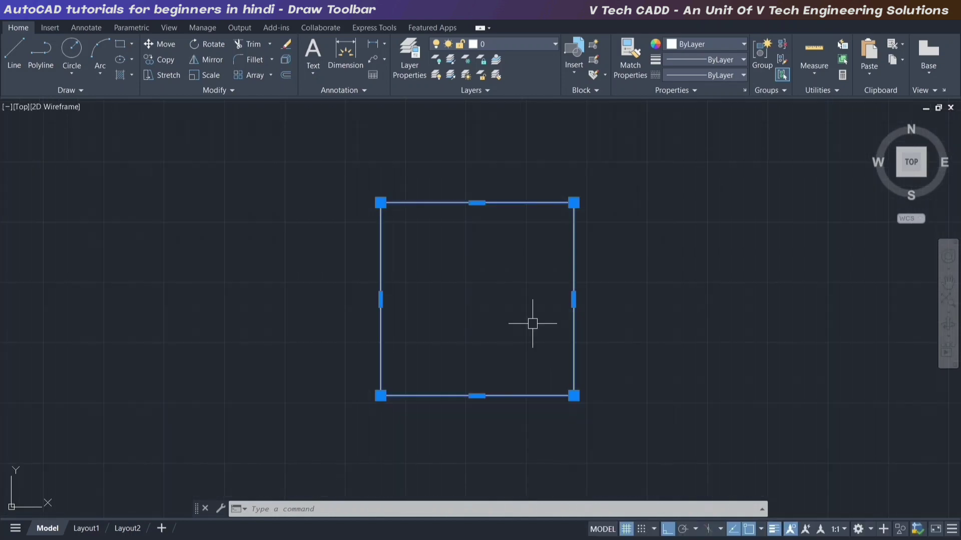
scroll(532, 324, up, 2)
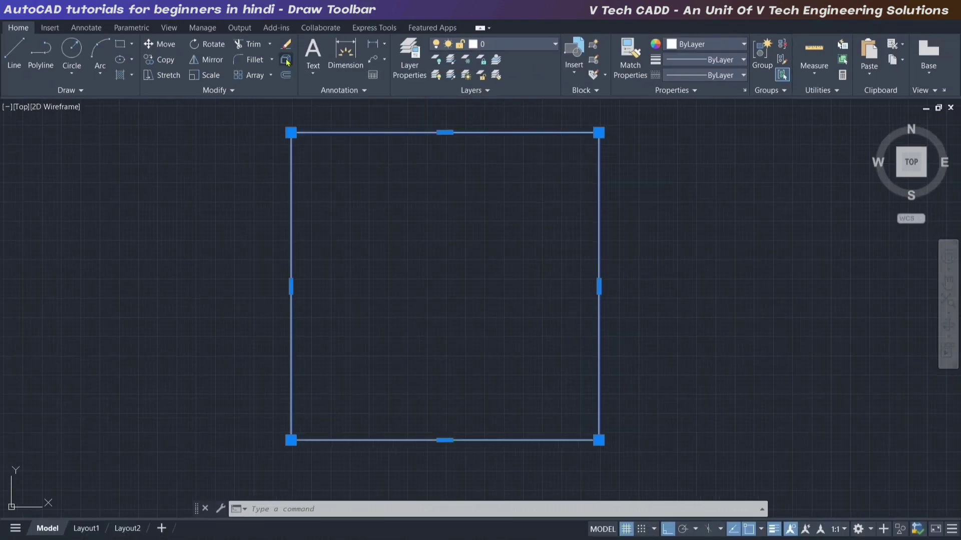
text(x)
key(Return)
- Select the four exploded lines with a crossing window and delete them
click(660, 248)
click(593, 280)
scroll(489, 345, down, 2)
click(489, 392)
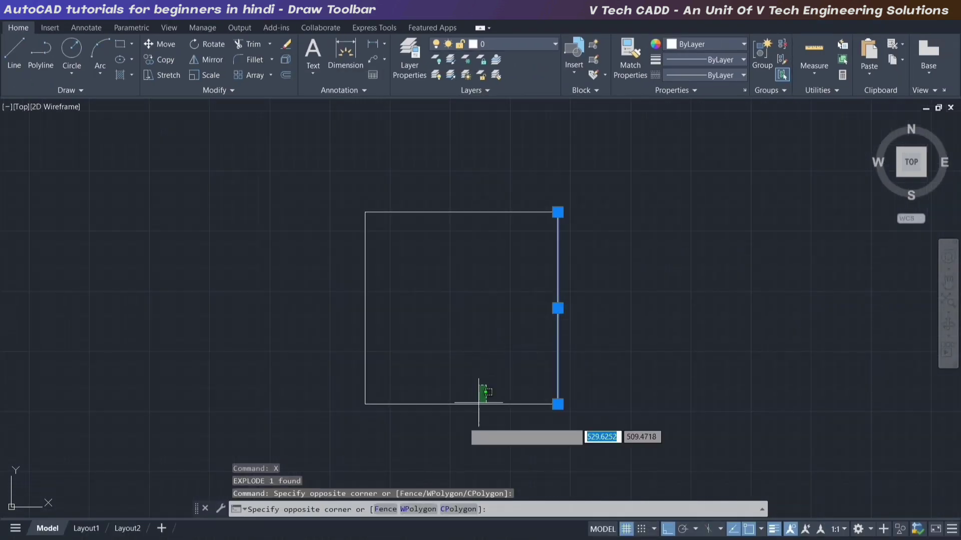
click(415, 309)
click(371, 336)
click(457, 263)
click(436, 214)
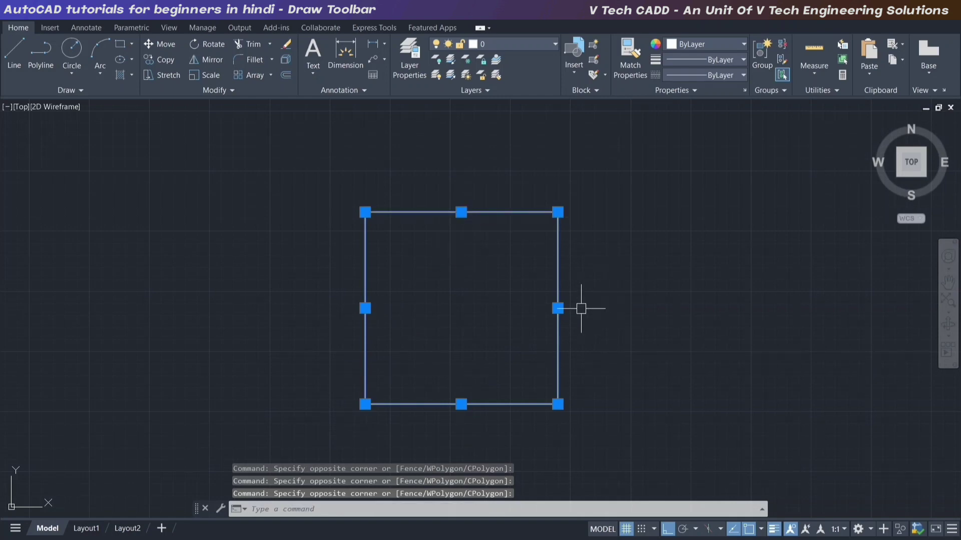
key(Escape)
click(623, 189)
click(341, 414)
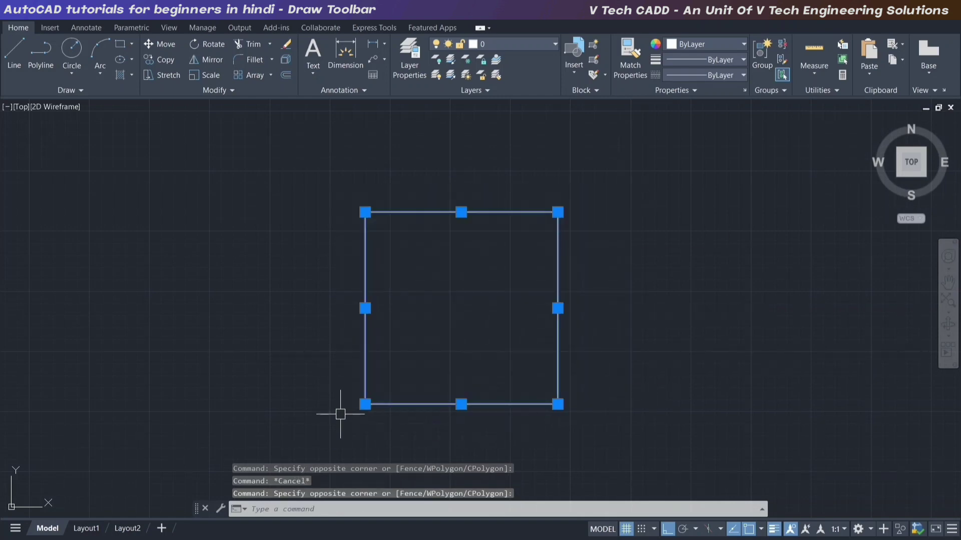
key(Delete)
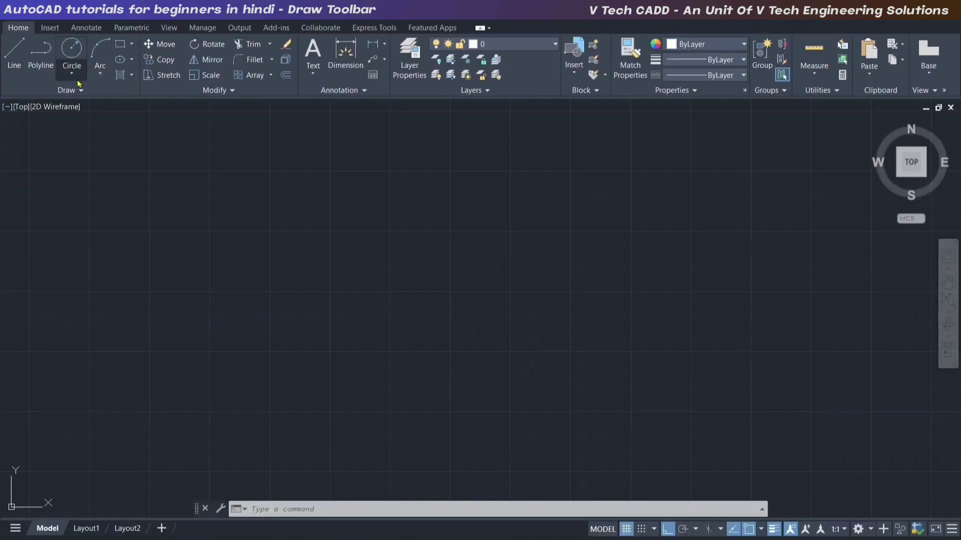
- Choose Center, Radius from the Draw panel's Circle dropdown
click(71, 74)
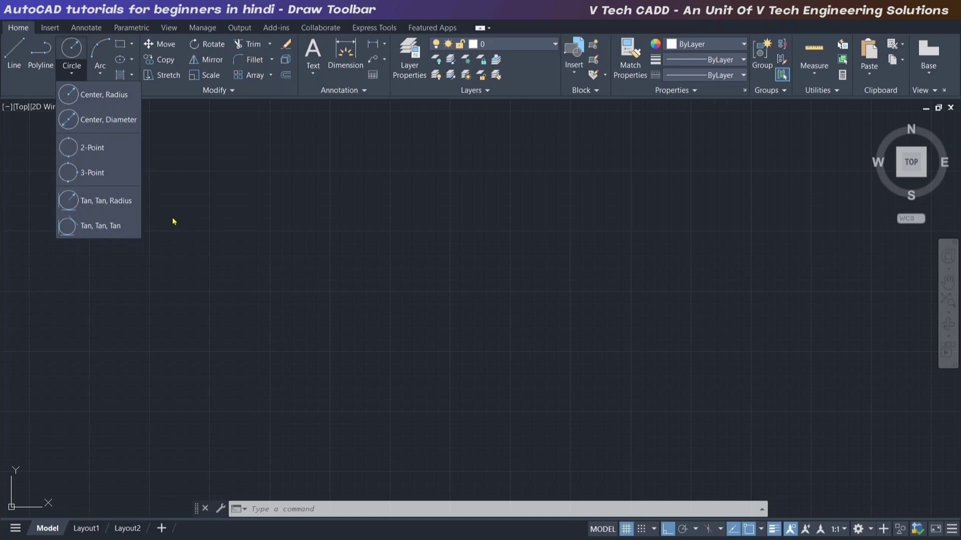
click(122, 98)
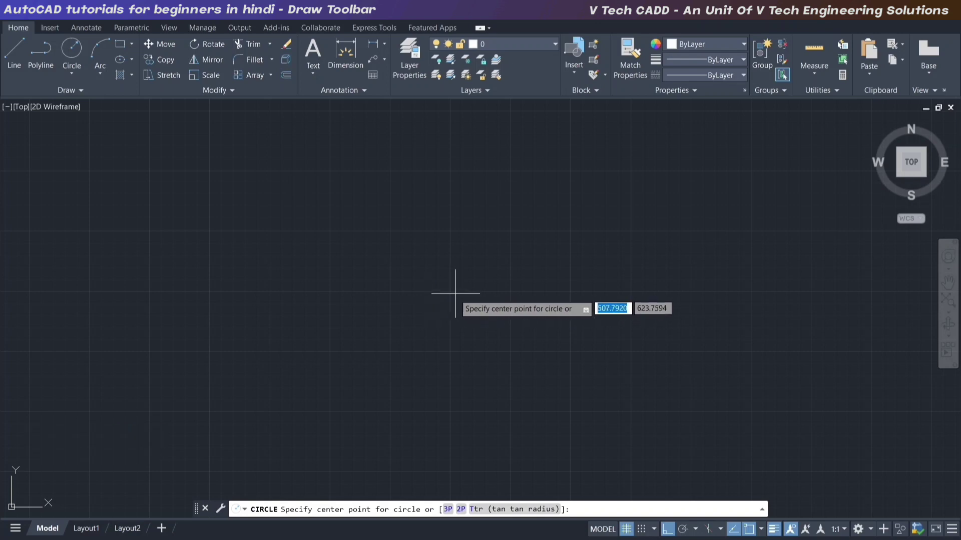
- Draw a circle by centre point with a radius of 7.5
click(451, 295)
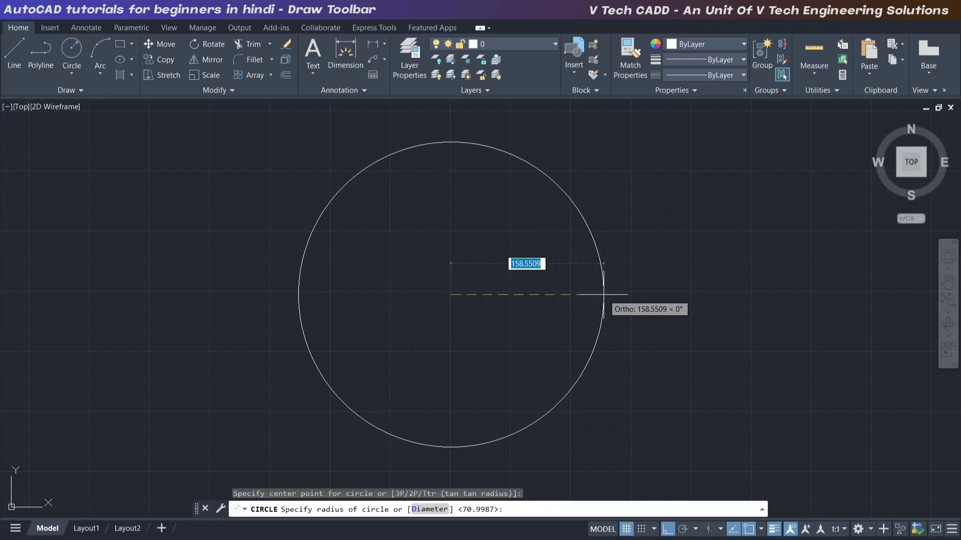
text(7.5)
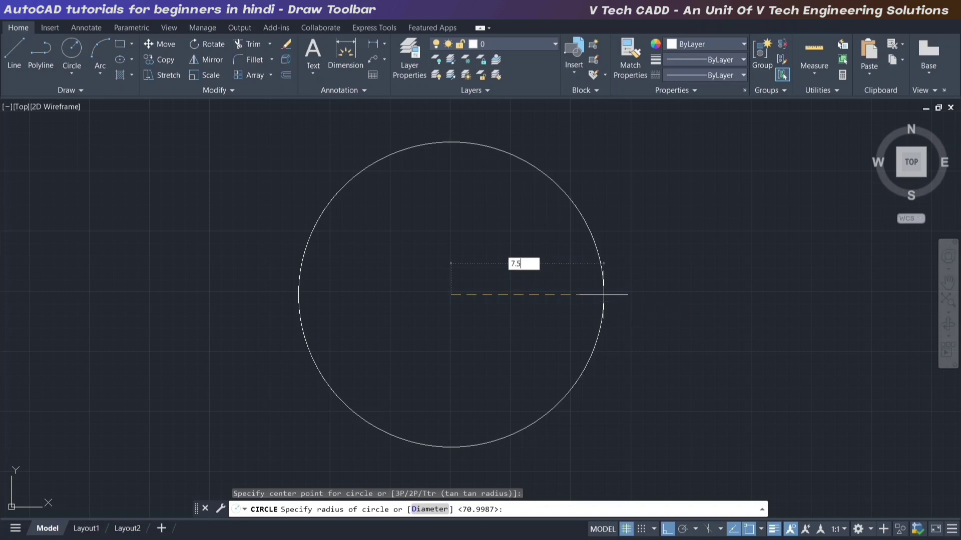
key(Return)
scroll(453, 298, up, 10)
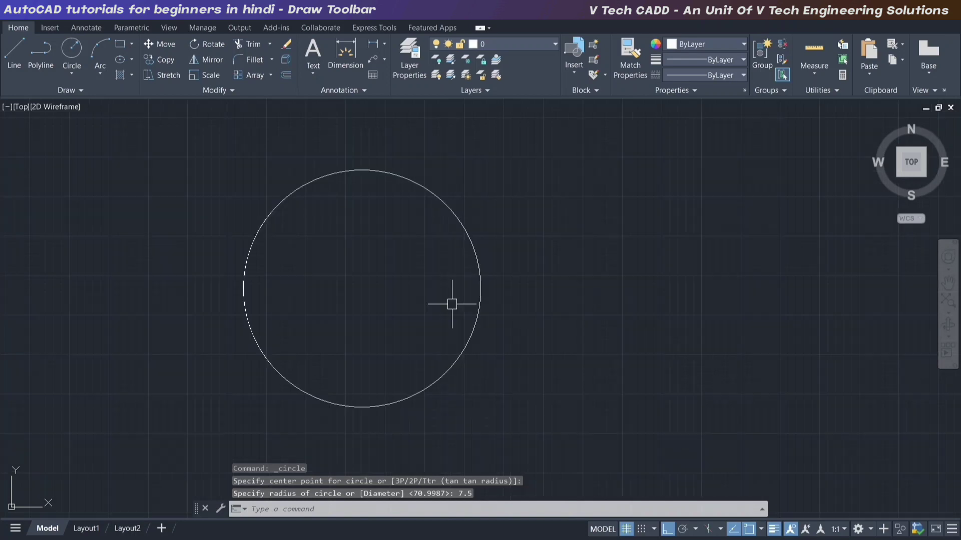
click(384, 44)
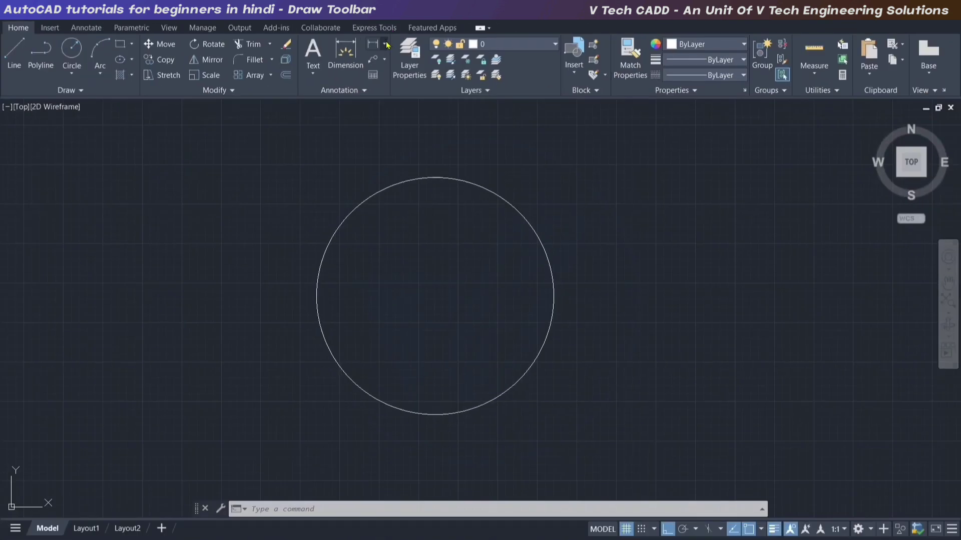
- Add an R7.50 radius dimension to the circle
click(385, 45)
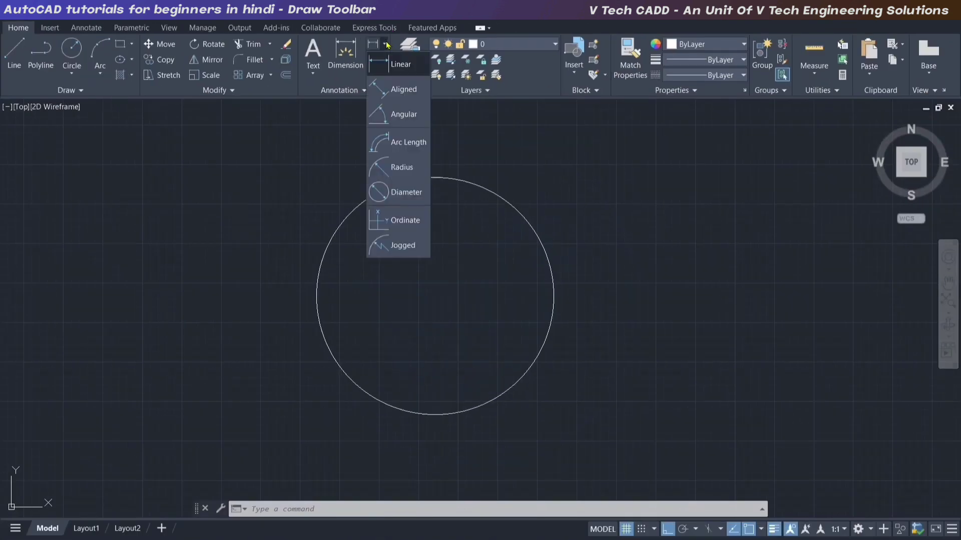
click(406, 166)
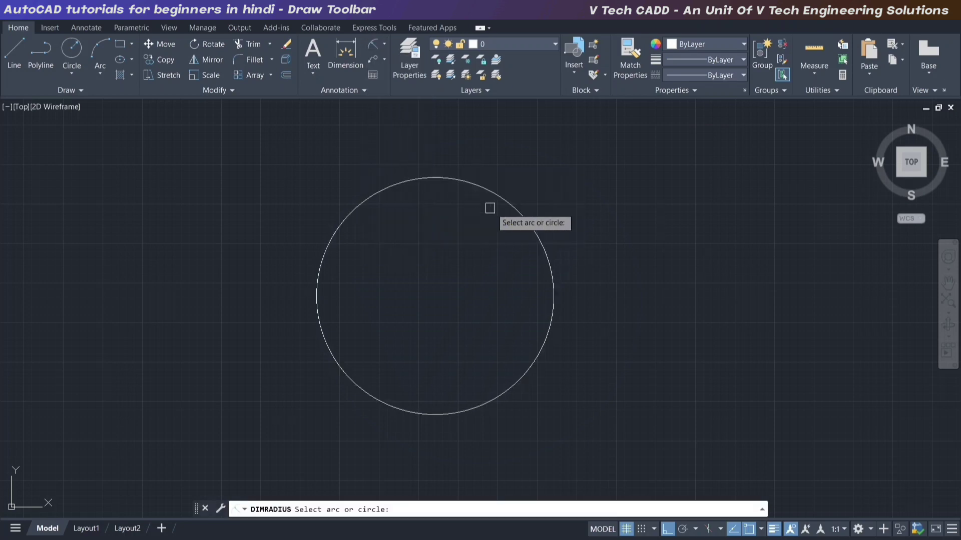
click(514, 210)
scroll(534, 208, down, 3)
middle_drag(534, 208, 445, 243)
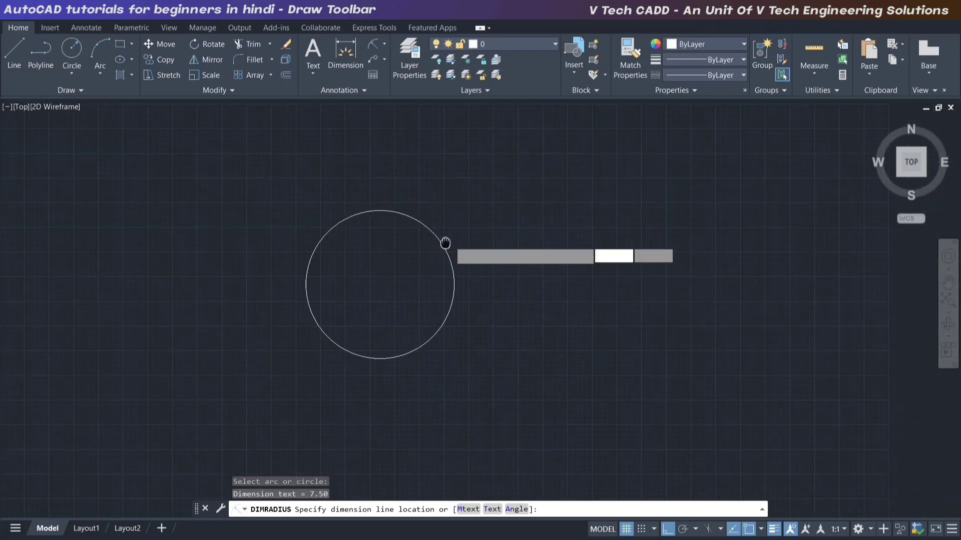
click(510, 229)
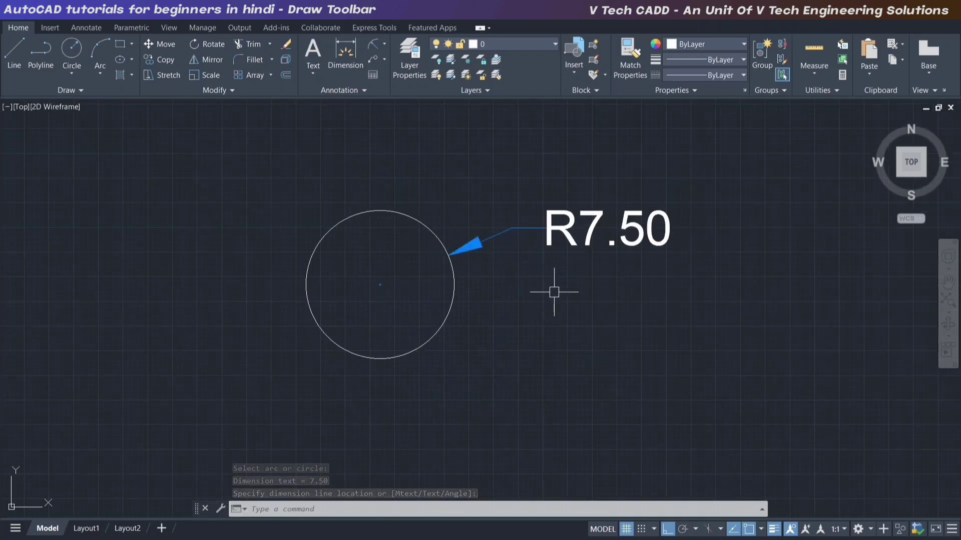
- Erase the circle and its radius dimension, leaving the drawing empty
click(684, 178)
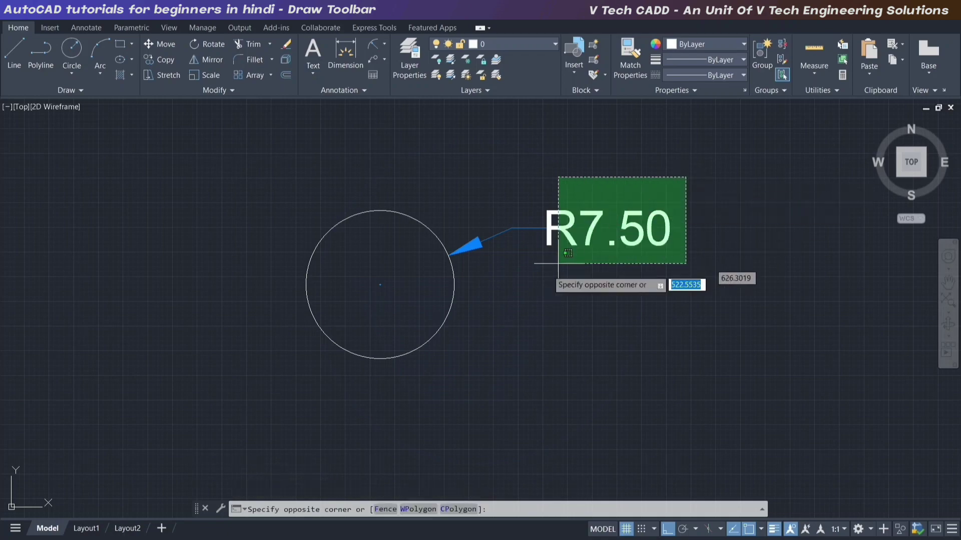
click(431, 321)
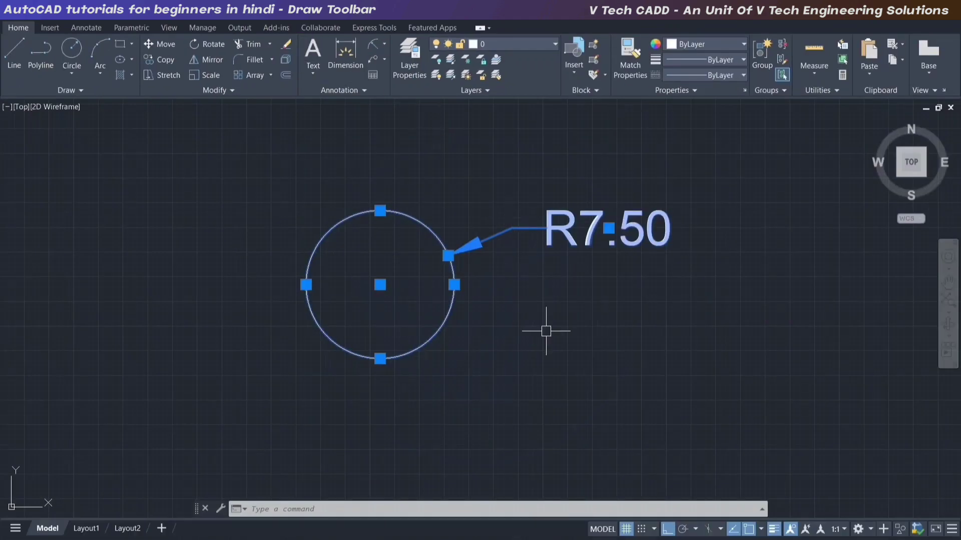
key(ctrl+a)
click(635, 387)
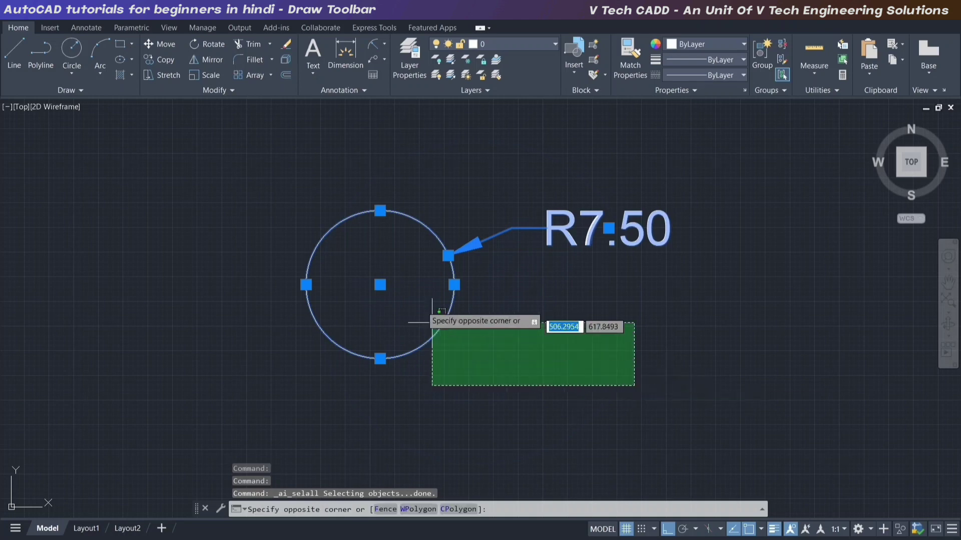
click(260, 184)
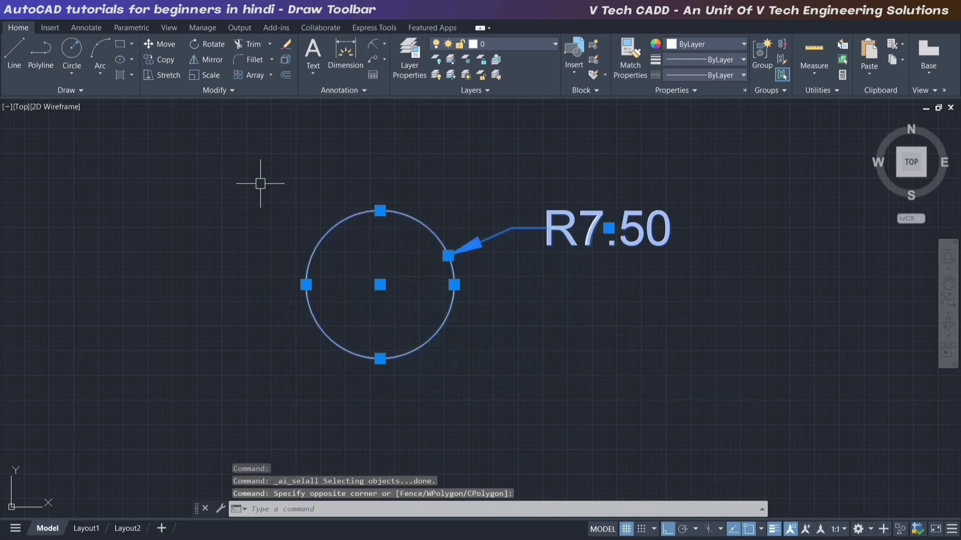
key(Delete)
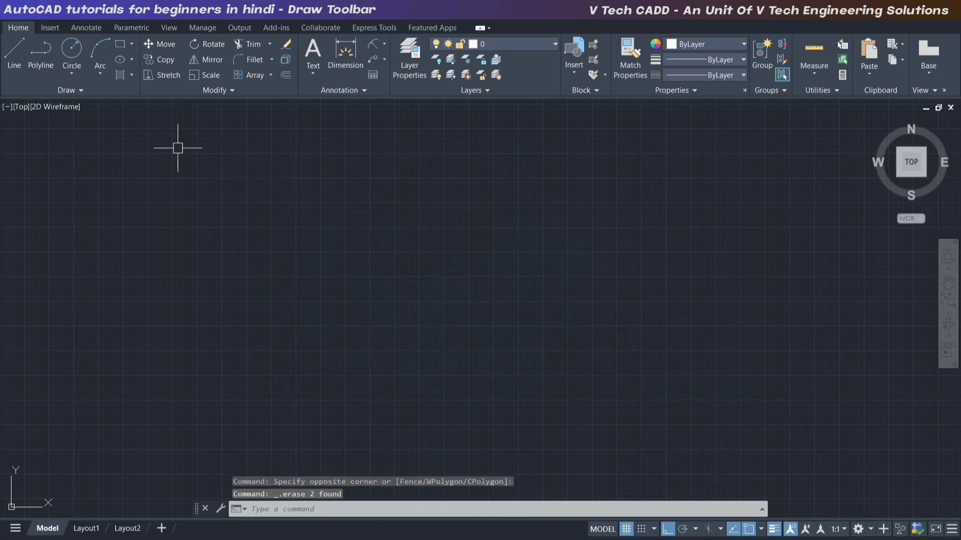
click(72, 75)
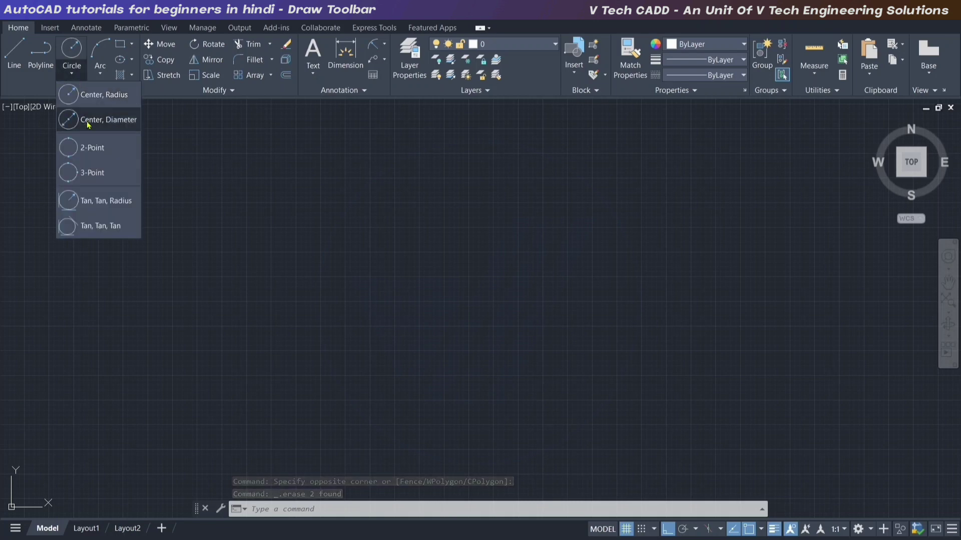
click(92, 124)
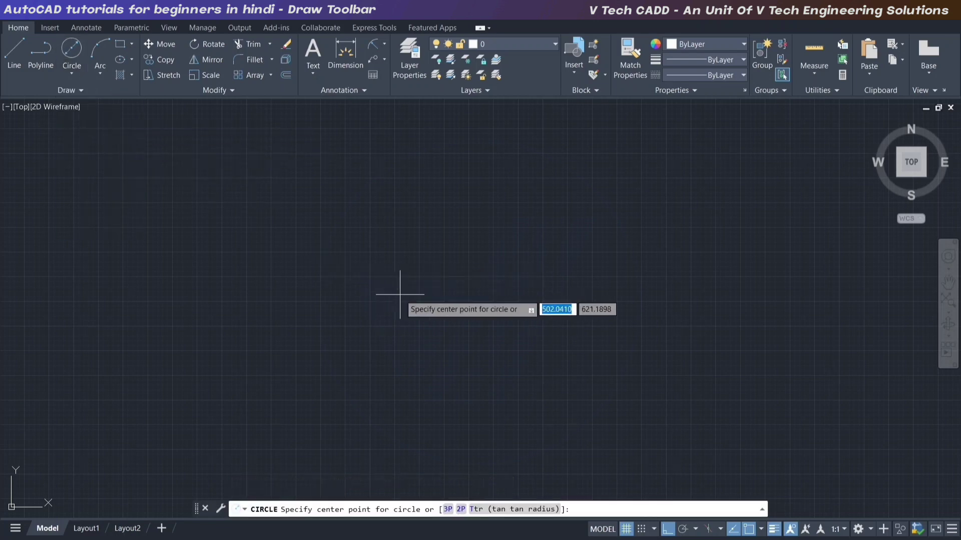
click(434, 283)
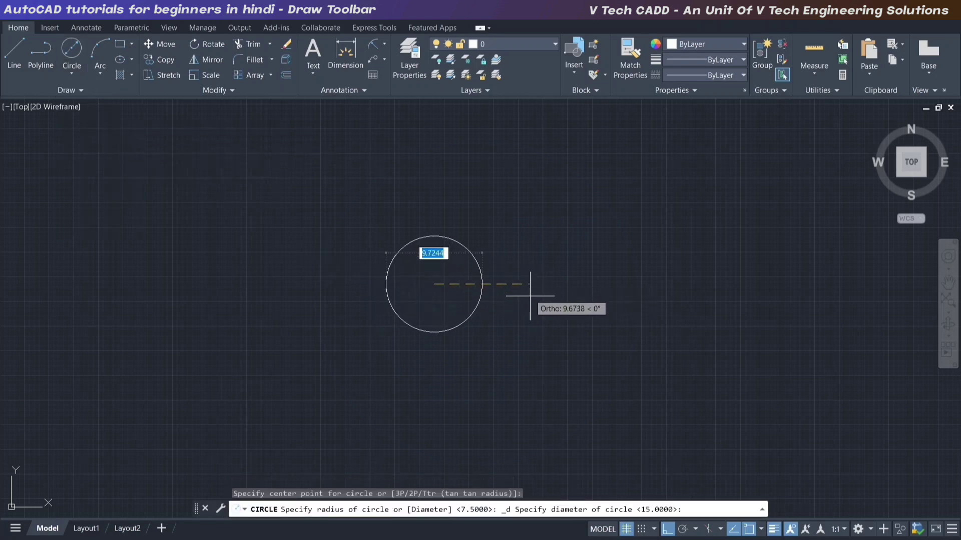
scroll(540, 280, up, 5)
scroll(596, 295, down, 2)
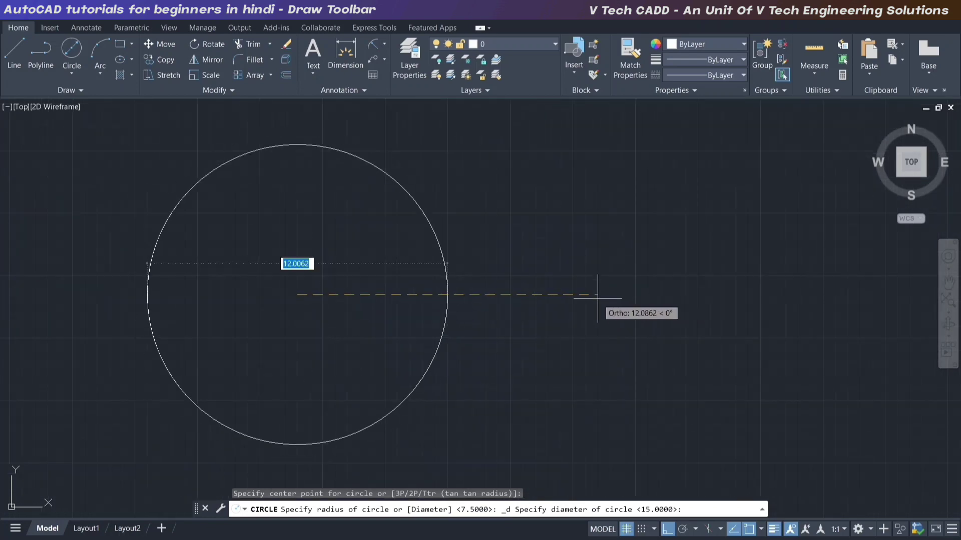
middle_drag(597, 298, 653, 293)
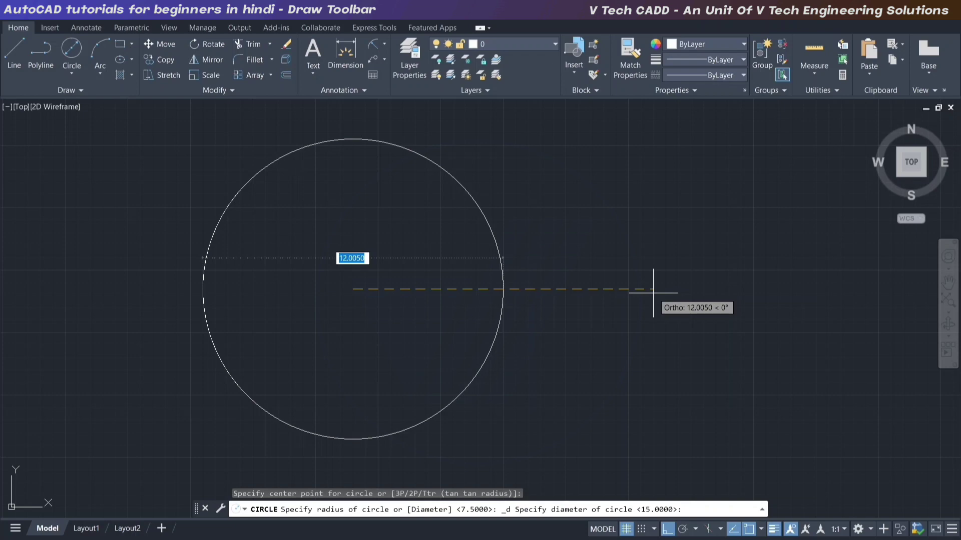
text(15)
key(Return)
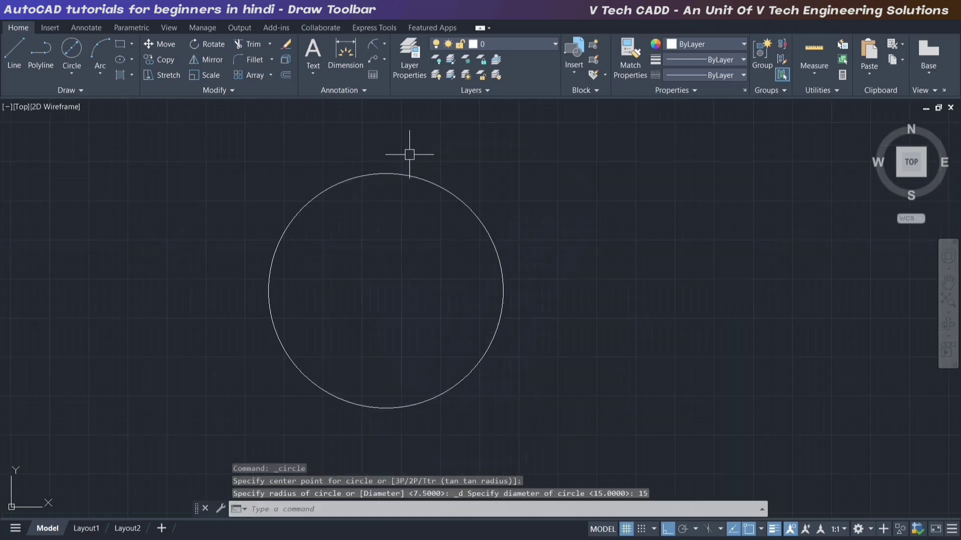
click(385, 45)
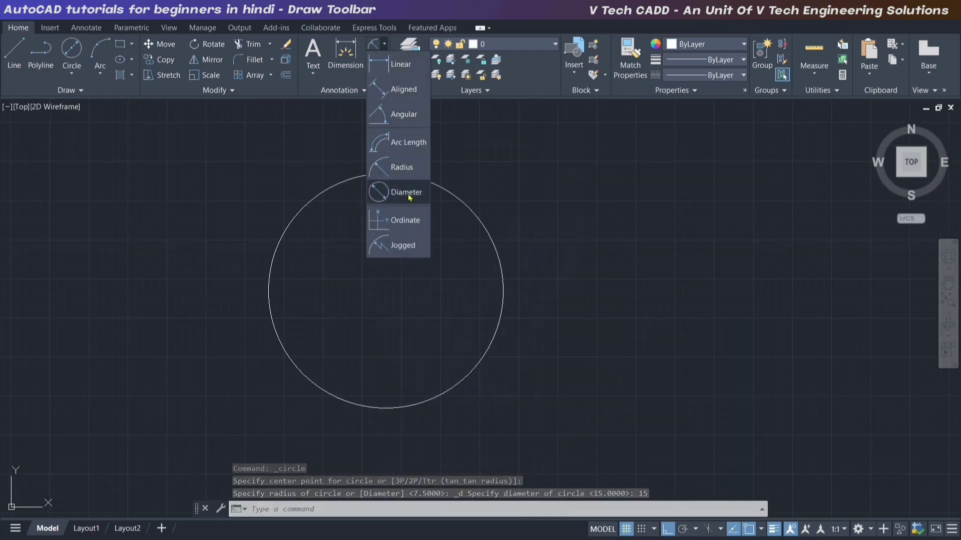
click(395, 245)
click(500, 265)
click(596, 216)
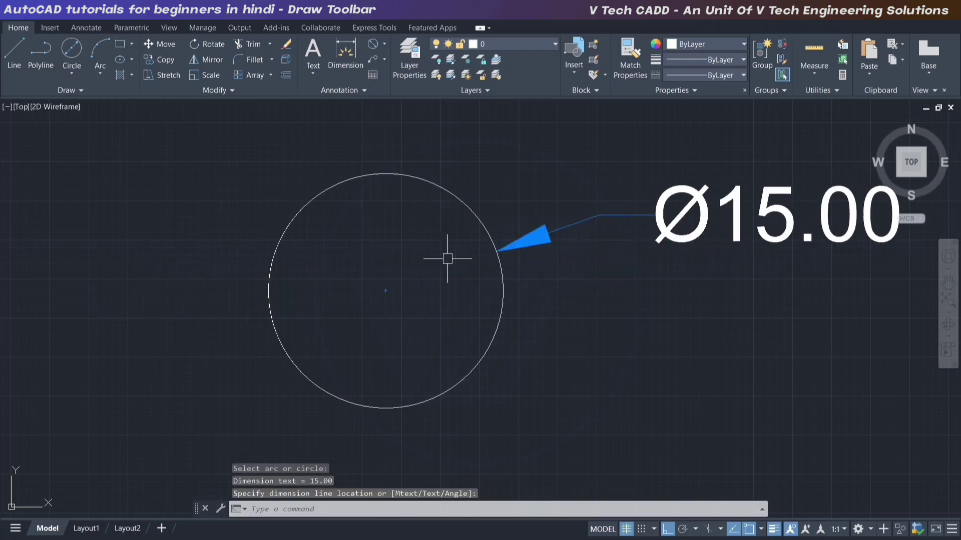
middle_drag(445, 253, 321, 270)
click(384, 44)
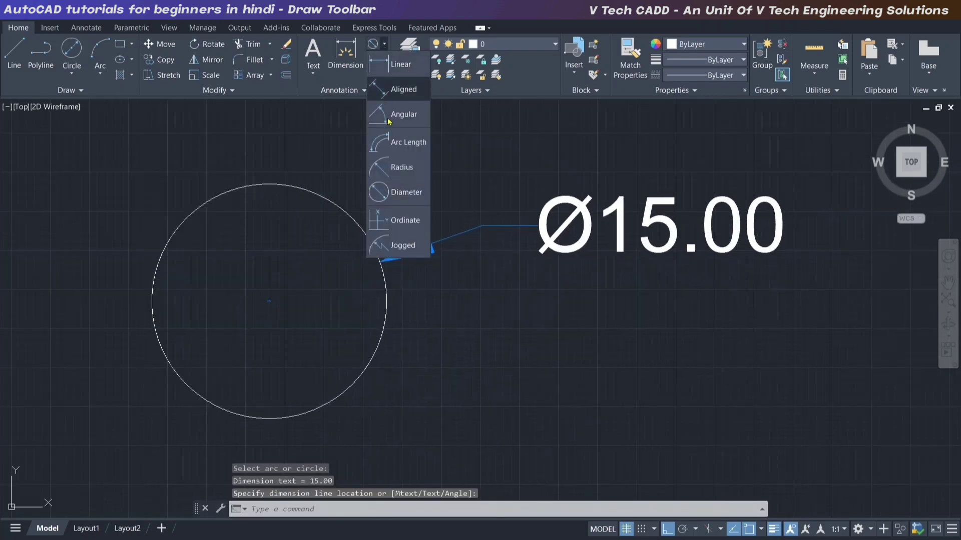
click(400, 163)
click(385, 317)
click(488, 340)
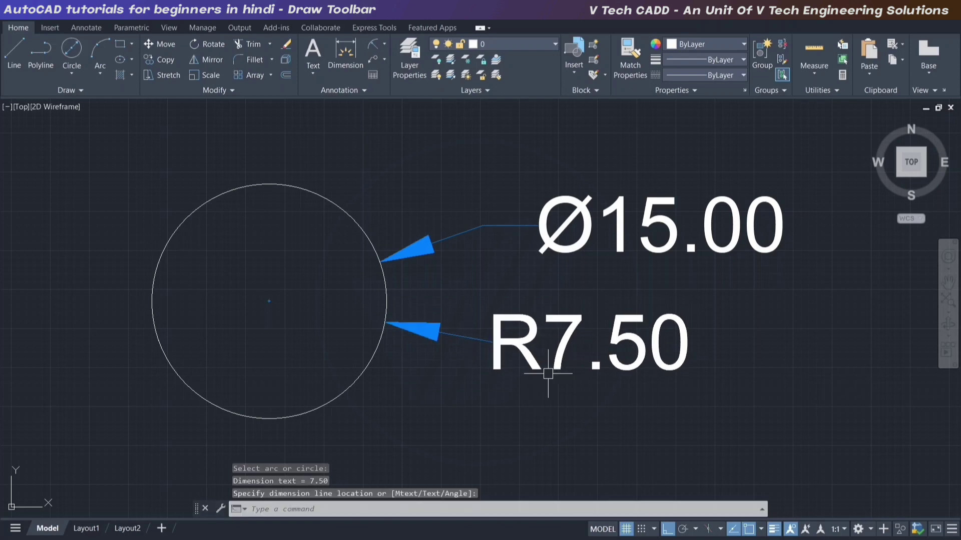
click(727, 419)
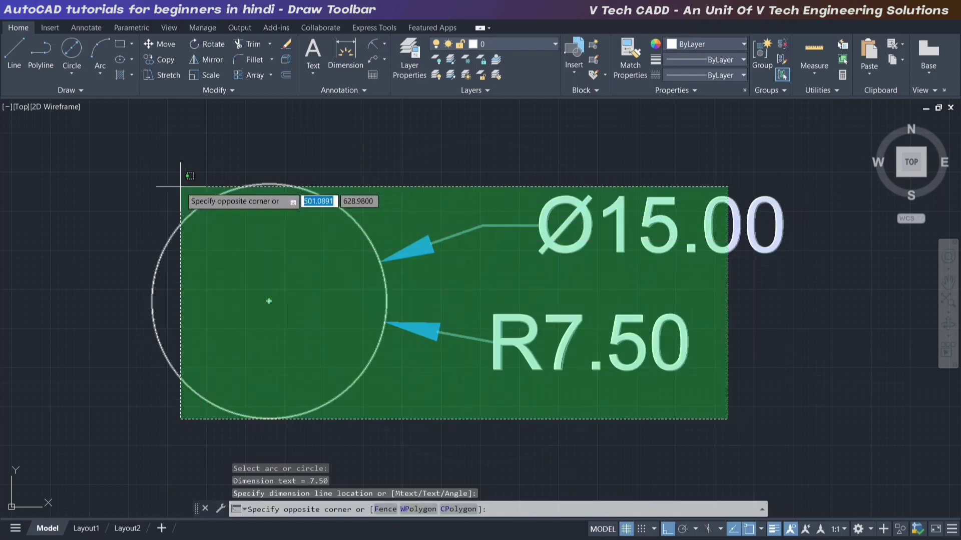
click(151, 150)
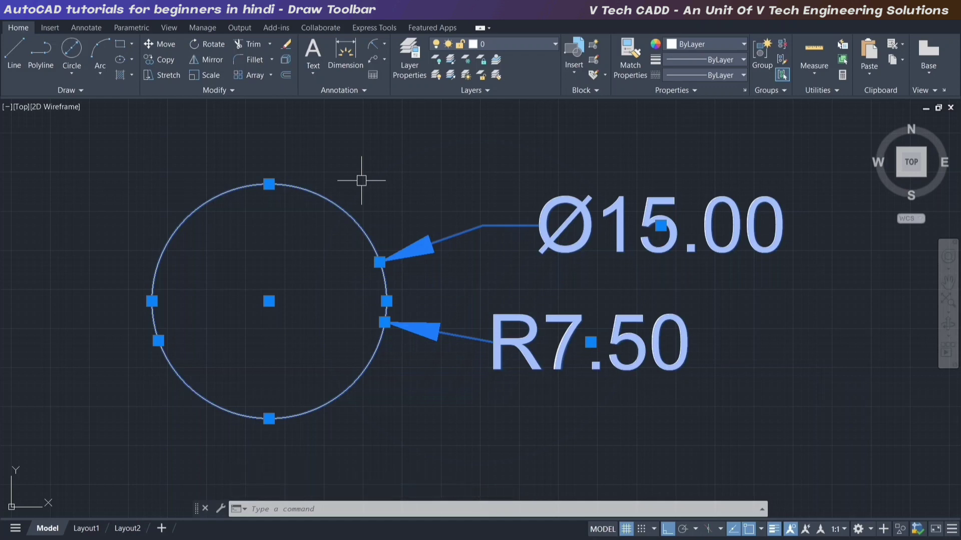
key(Delete)
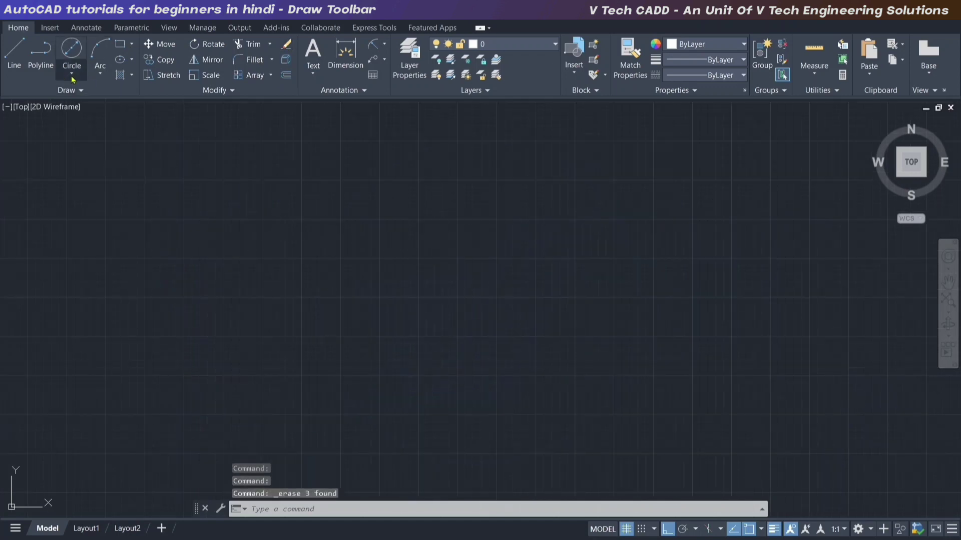
- Draw two parallel vertical lines, one on the left and one on the right
click(72, 75)
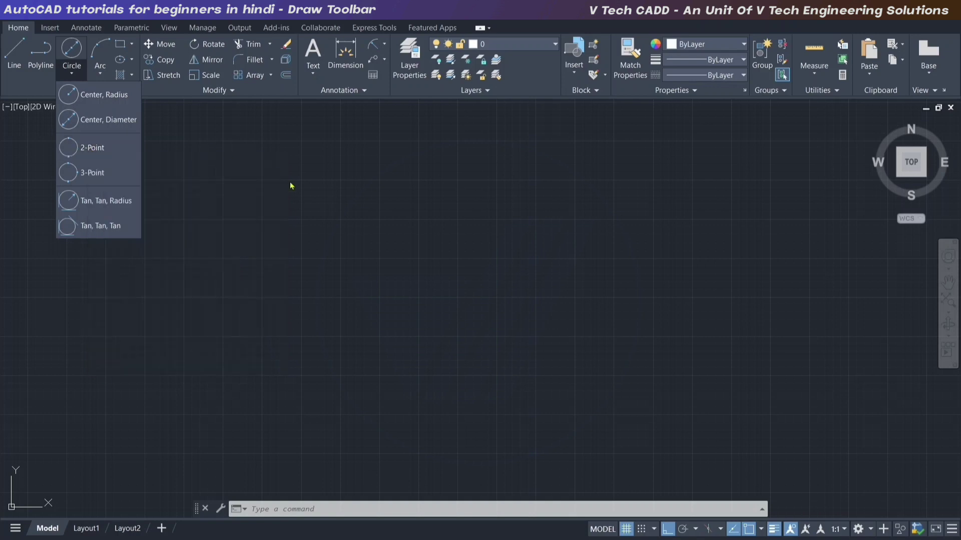
click(253, 268)
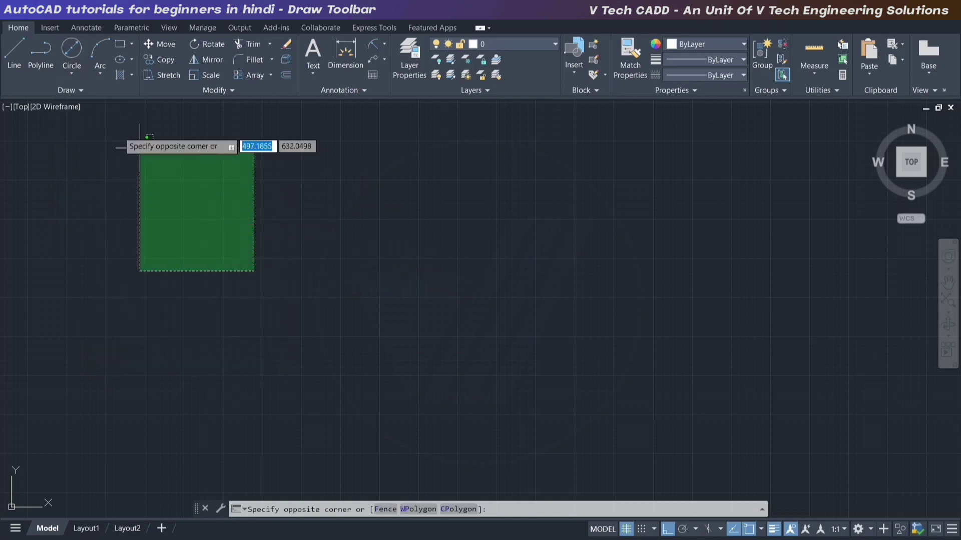
key(Escape)
key(Escape)
key(Escape)
click(20, 56)
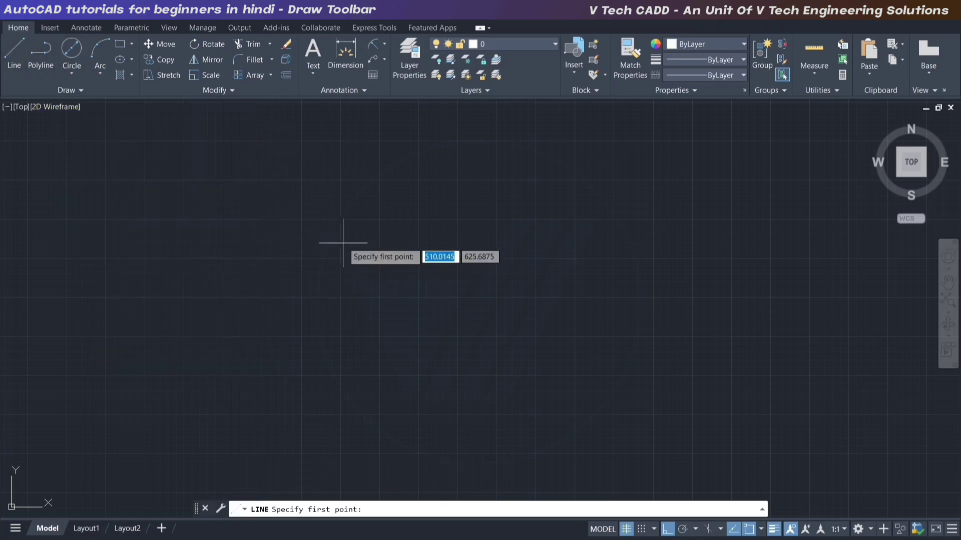
click(340, 188)
click(340, 355)
key(Return)
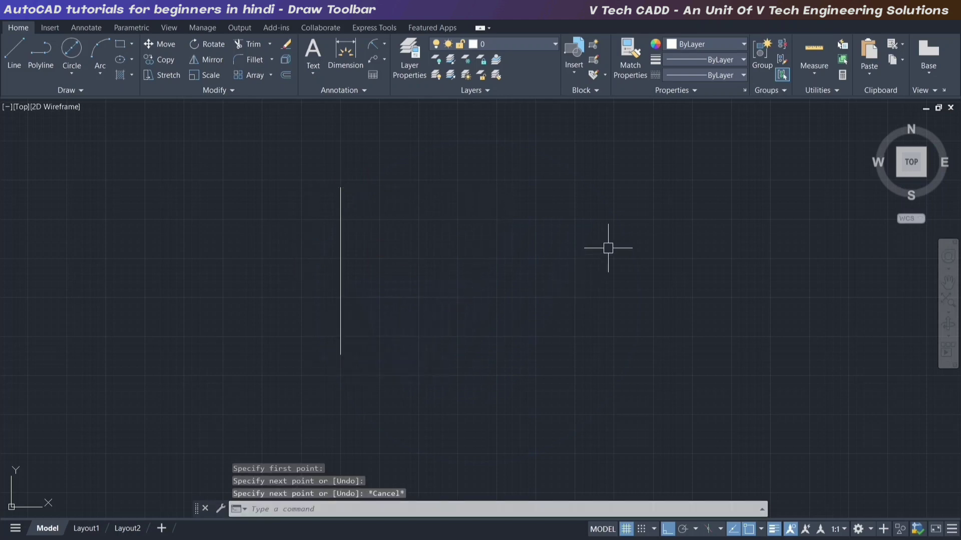
key(Return)
click(652, 180)
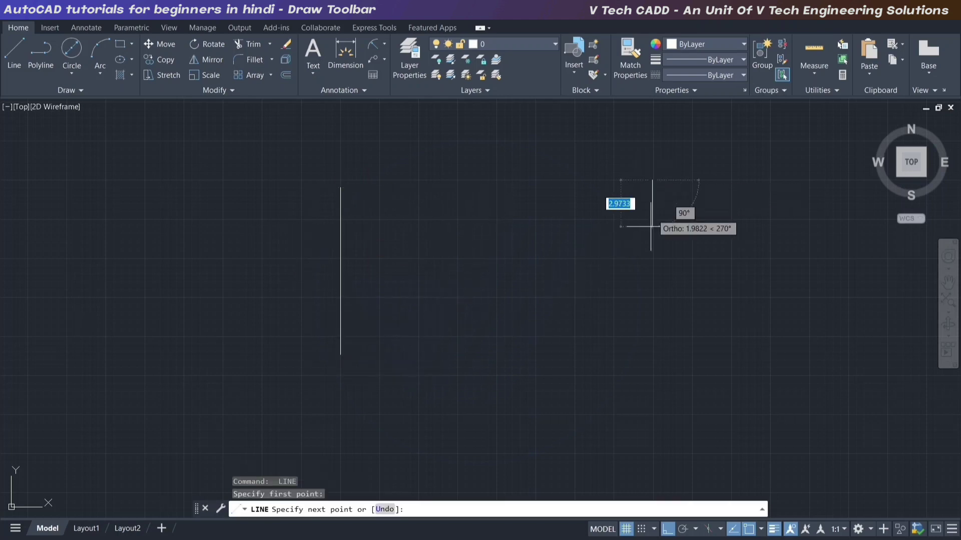
click(651, 363)
key(Escape)
key(Escape)
key(Escape)
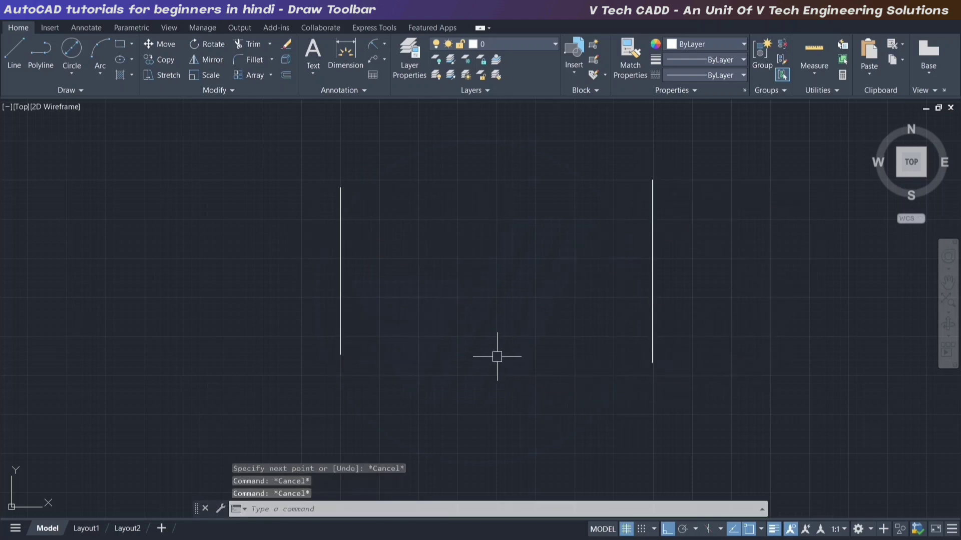
- Draw a horizontal line with L joining the middles of the two vertical lines
text(l)
key(Return)
click(341, 278)
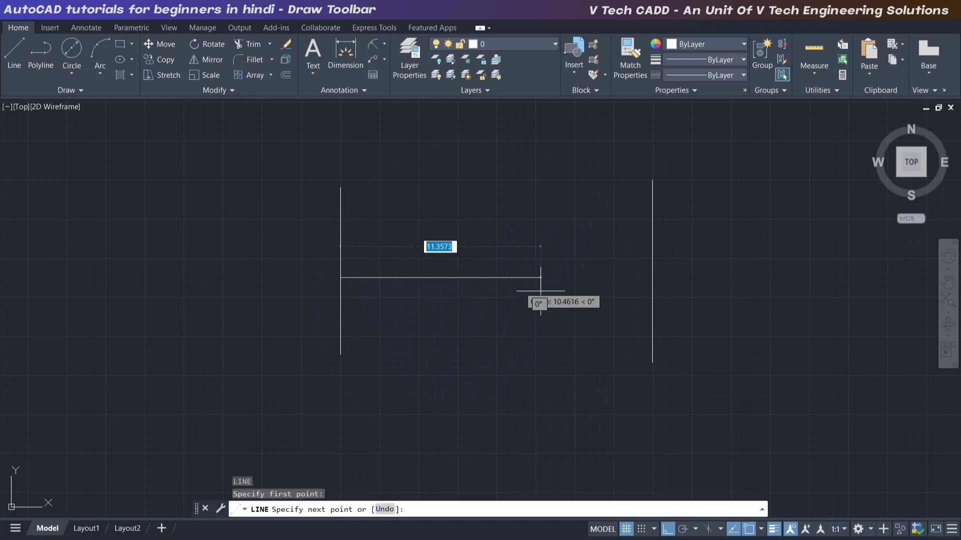
click(658, 280)
key(Escape)
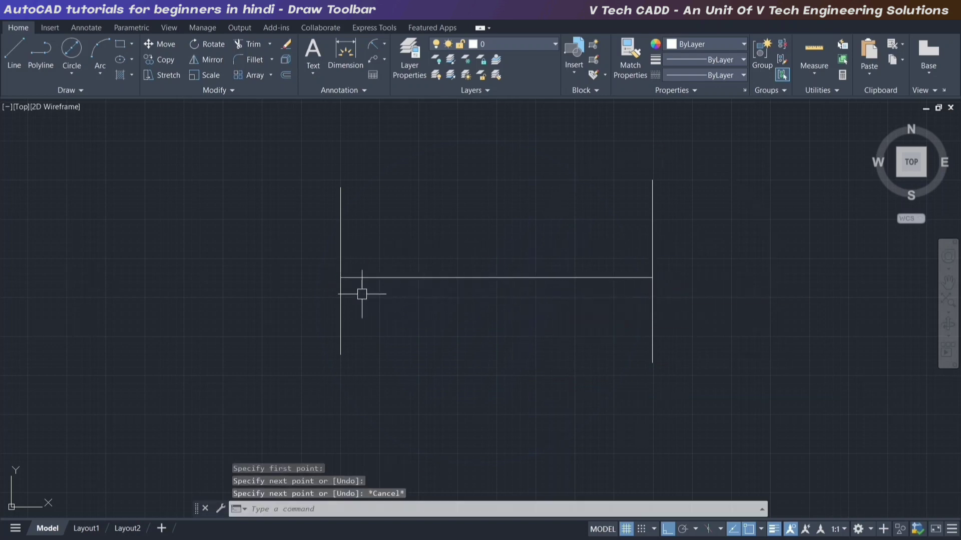
click(340, 278)
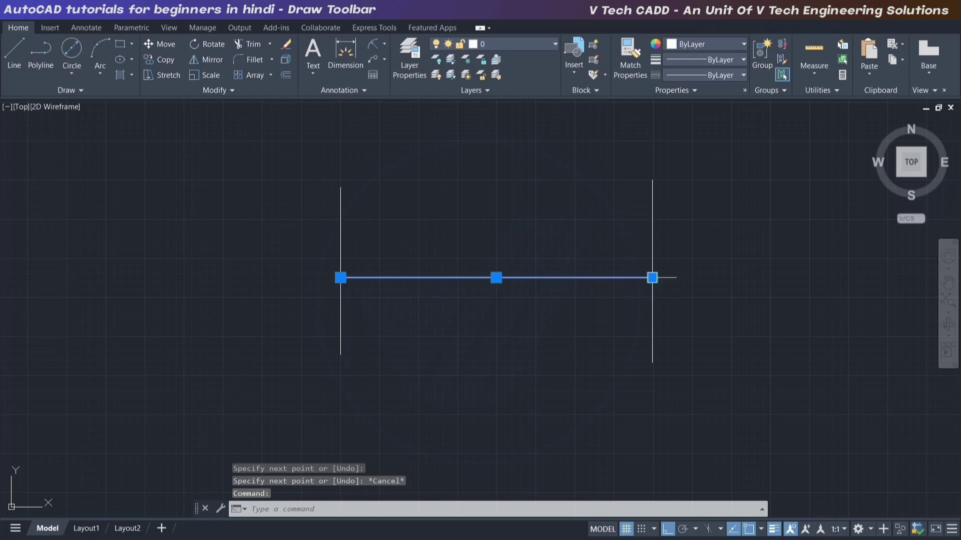
click(652, 277)
key(Escape)
key(Escape)
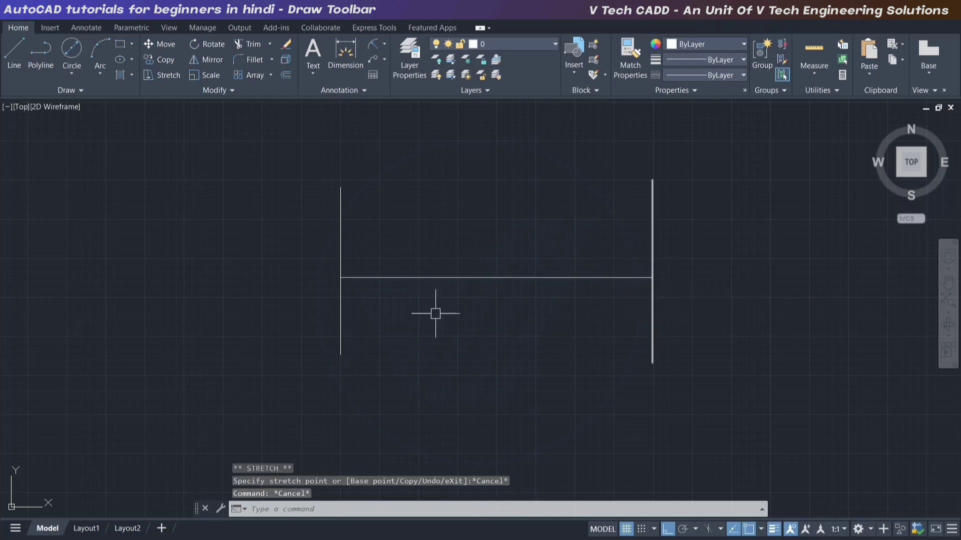
key(Escape)
click(72, 73)
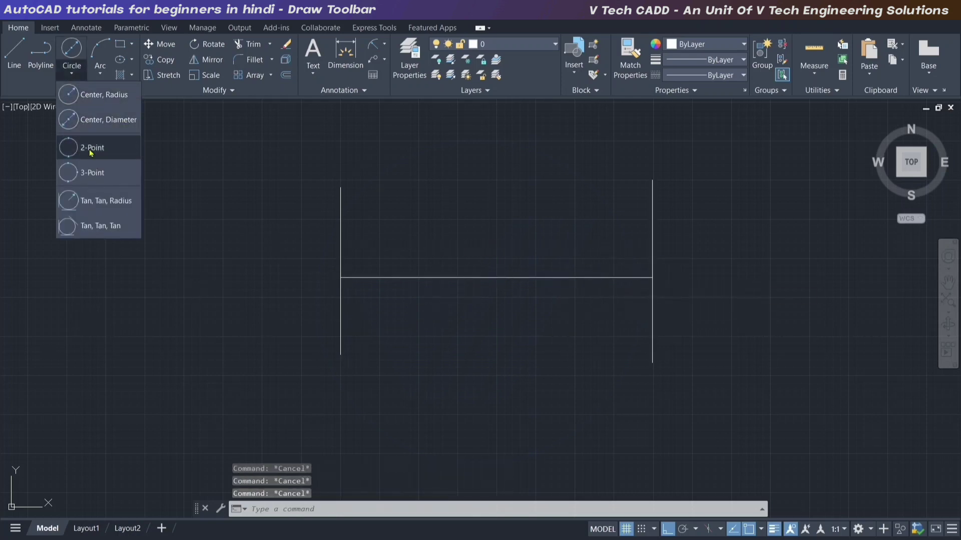
- Draw a 2-Point circle using both ends of the horizontal line as its diameter
click(91, 153)
click(340, 278)
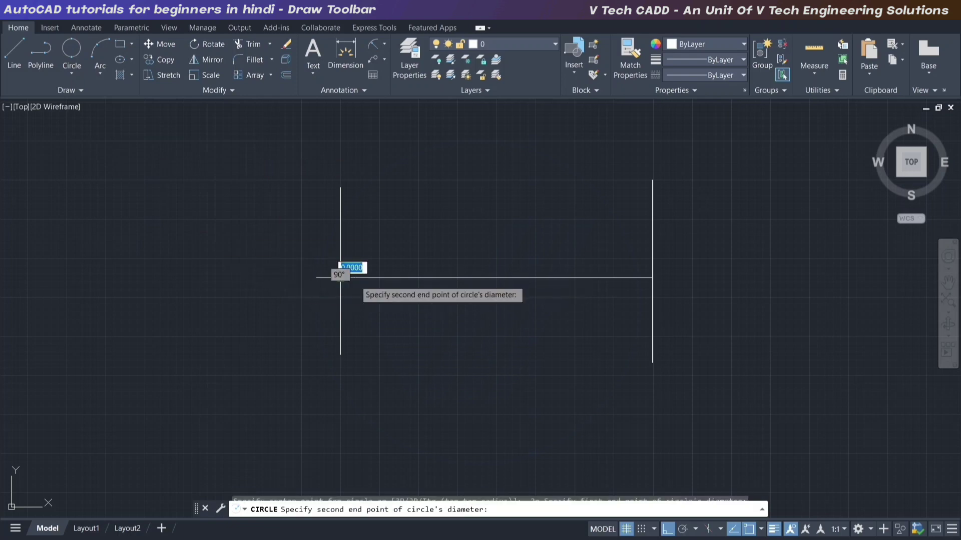
click(652, 277)
middle_drag(511, 309, 420, 329)
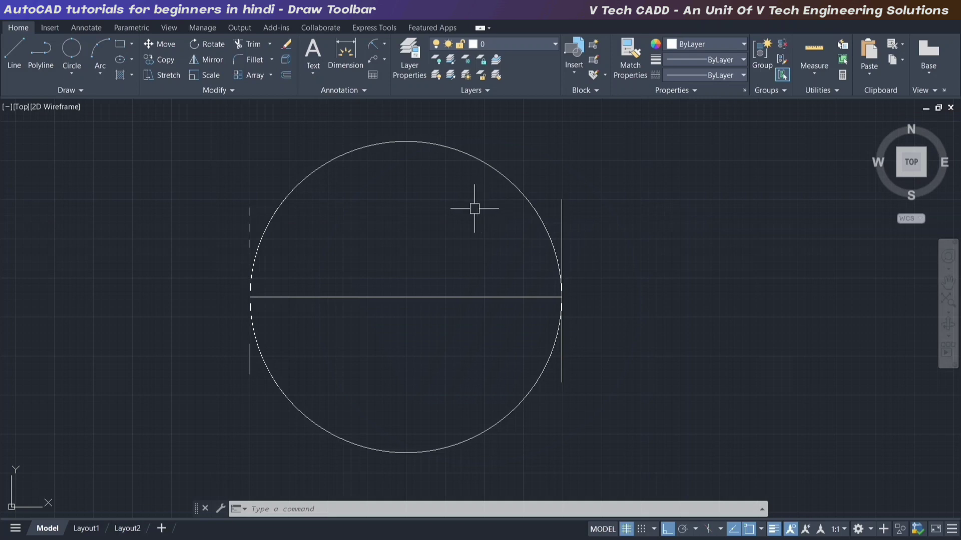
- Window-select the circle and three lines and delete them
drag(638, 212, 166, 428)
key(Delete)
click(71, 74)
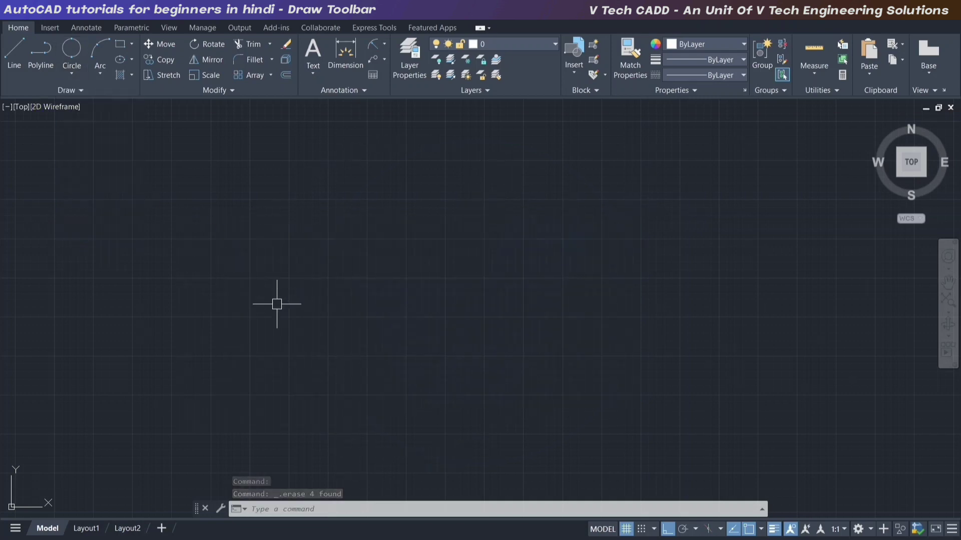
text(l)
key(Return)
click(282, 201)
click(283, 356)
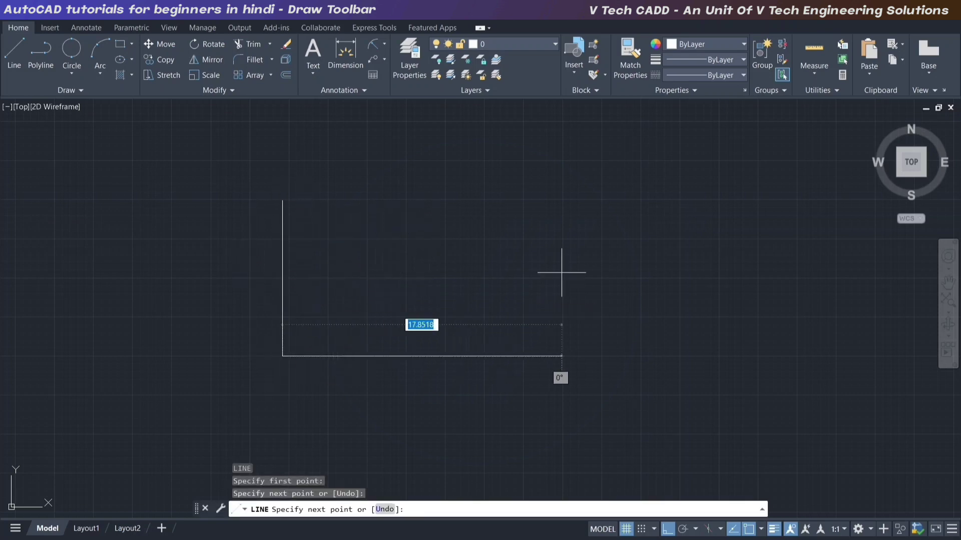
key(Return)
key(Return)
click(528, 200)
click(528, 376)
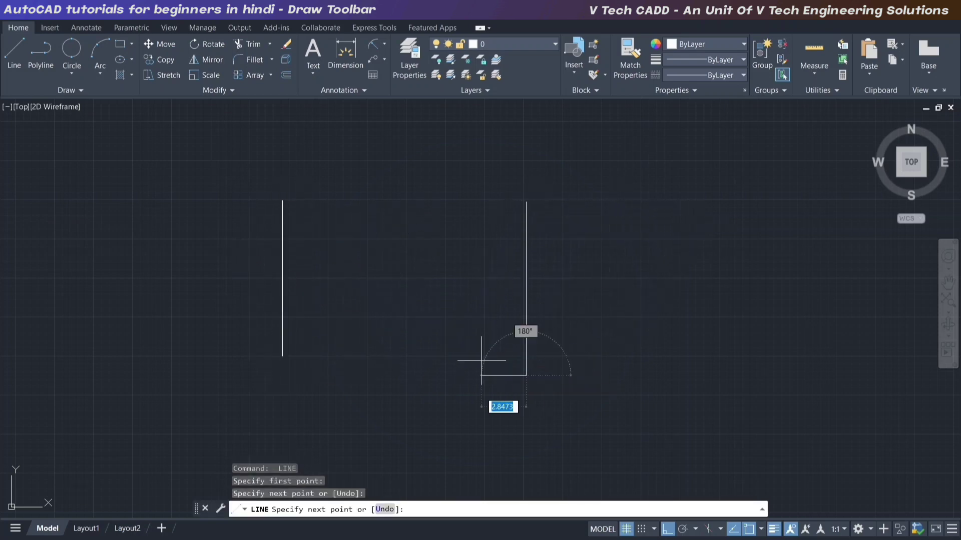
key(Return)
scroll(413, 337, down, 2)
key(Return)
scroll(385, 270, up, 4)
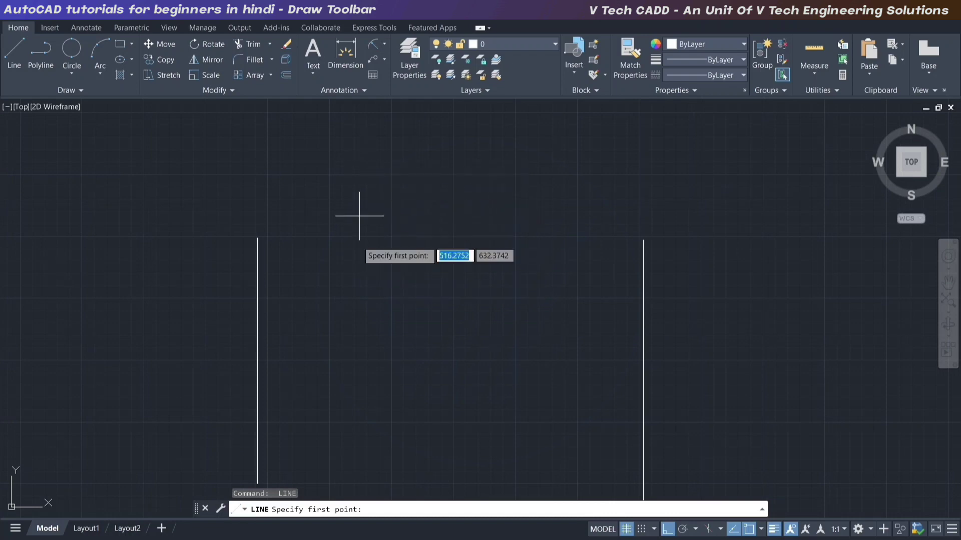
scroll(359, 329, down, 2)
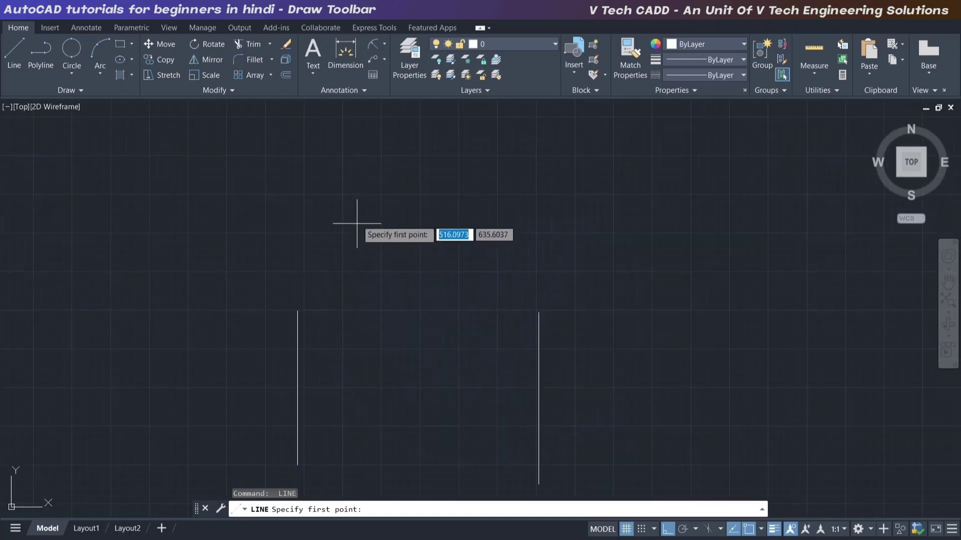
click(339, 191)
click(512, 191)
key(Return)
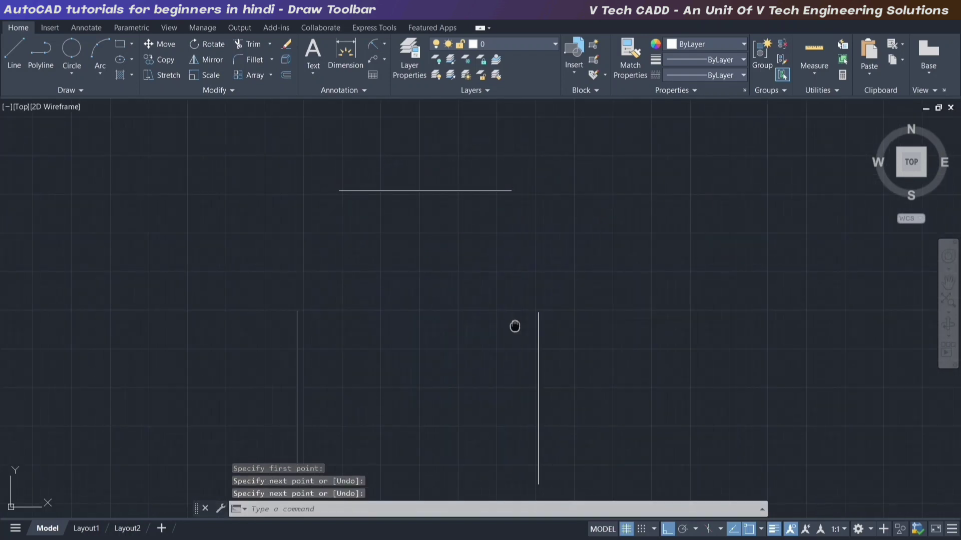
middle_drag(488, 323, 472, 298)
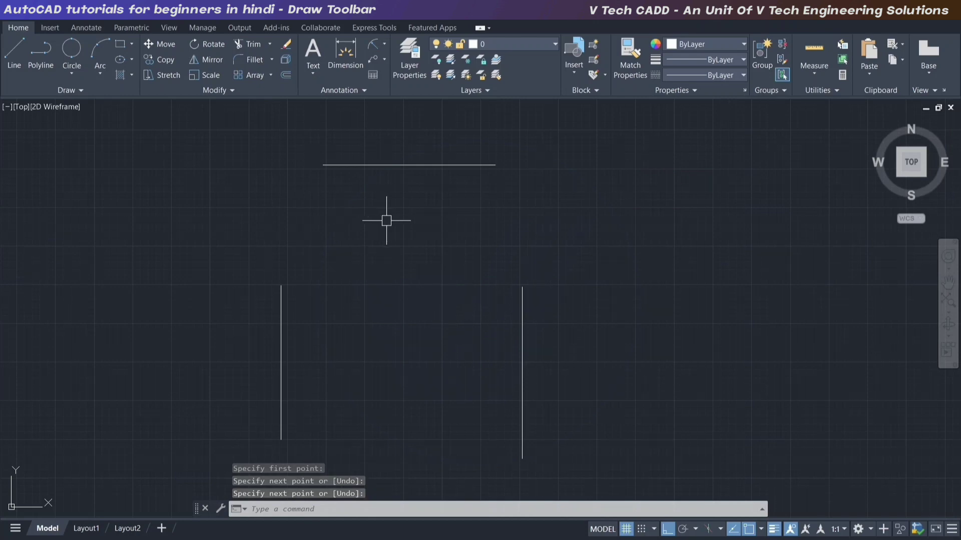
middle_drag(399, 185, 407, 172)
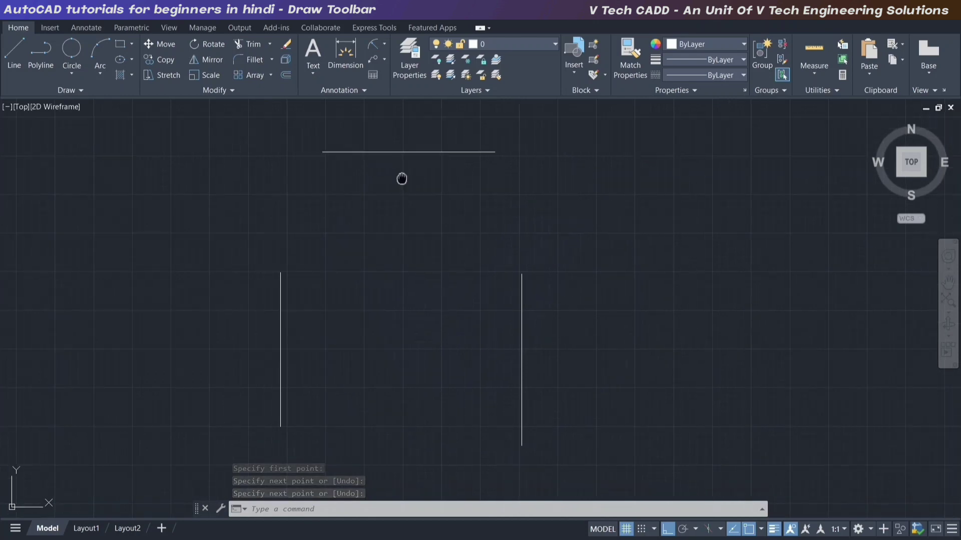
click(71, 74)
click(92, 173)
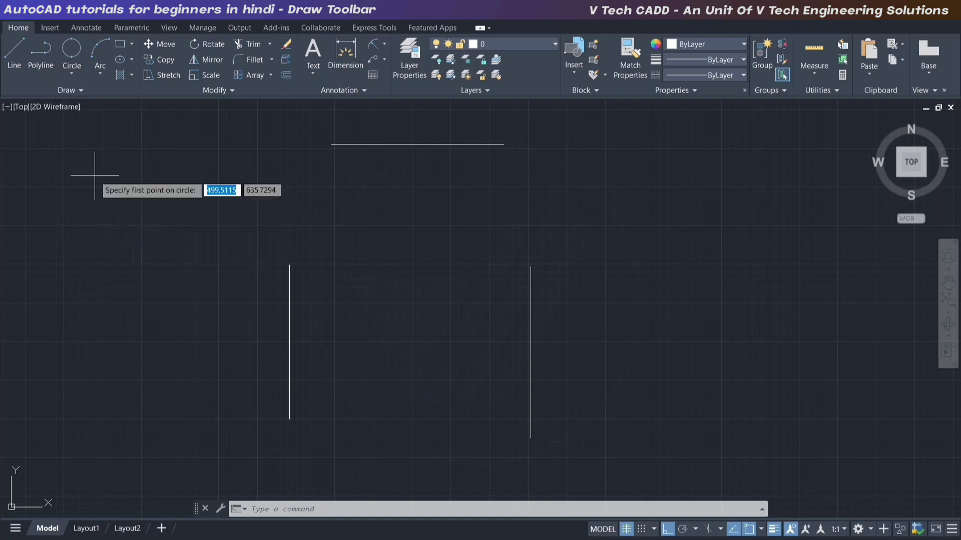
click(289, 276)
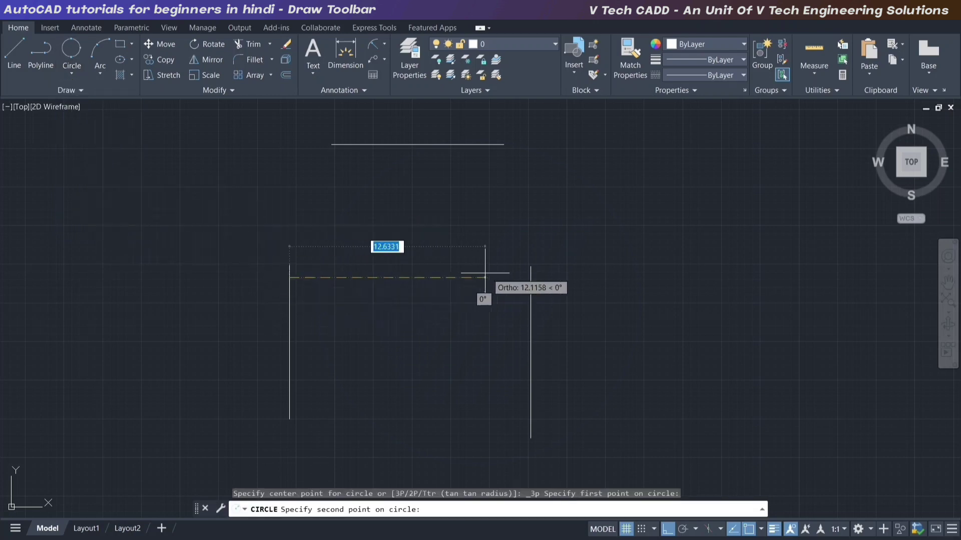
click(530, 277)
scroll(427, 178, down, 5)
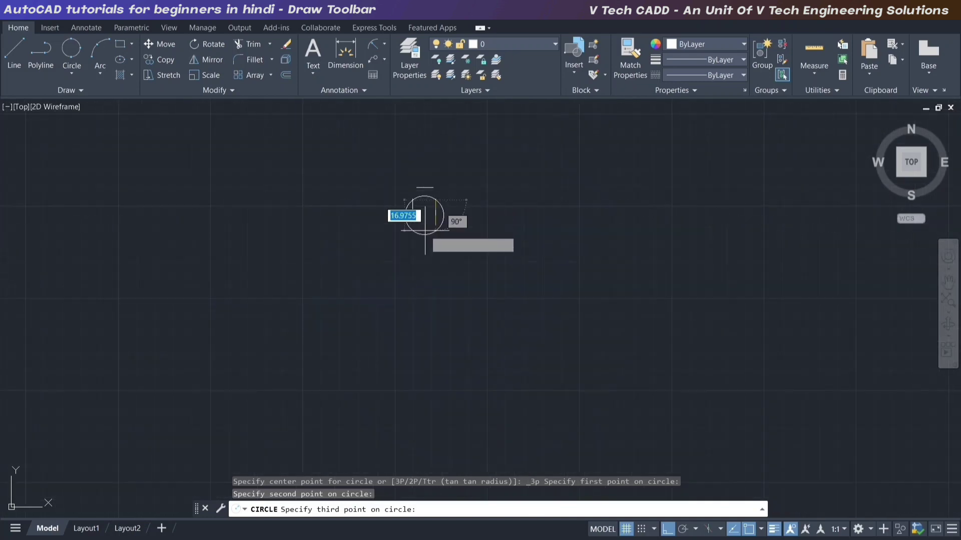
scroll(427, 229, up, 3)
middle_drag(429, 221, 387, 300)
scroll(387, 301, up, 3)
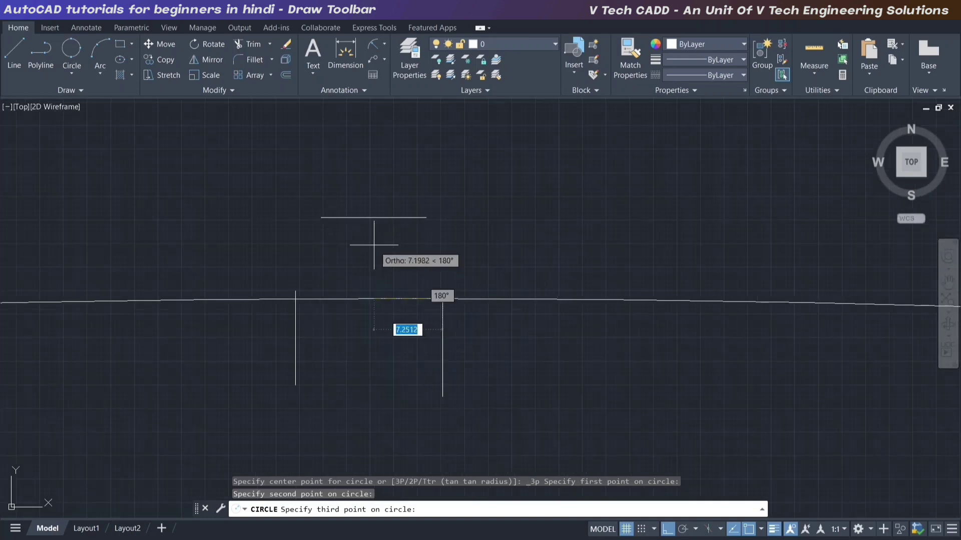
click(373, 219)
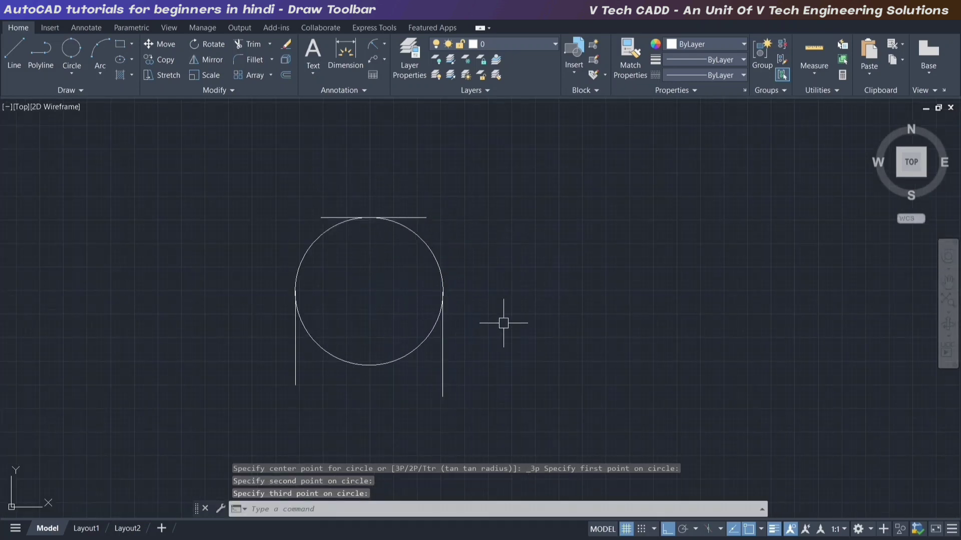
scroll(456, 336, up, 1)
scroll(436, 325, up, 2)
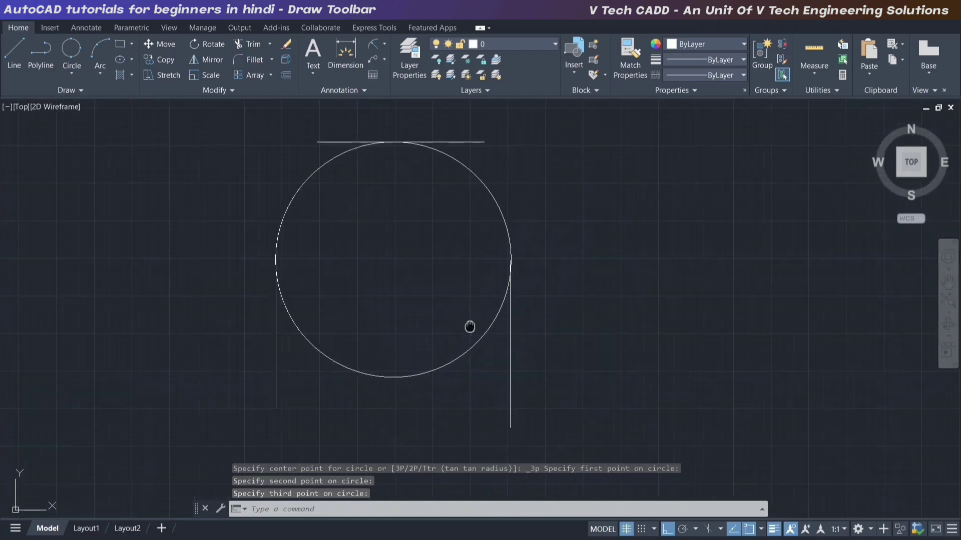
scroll(406, 292, down, 2)
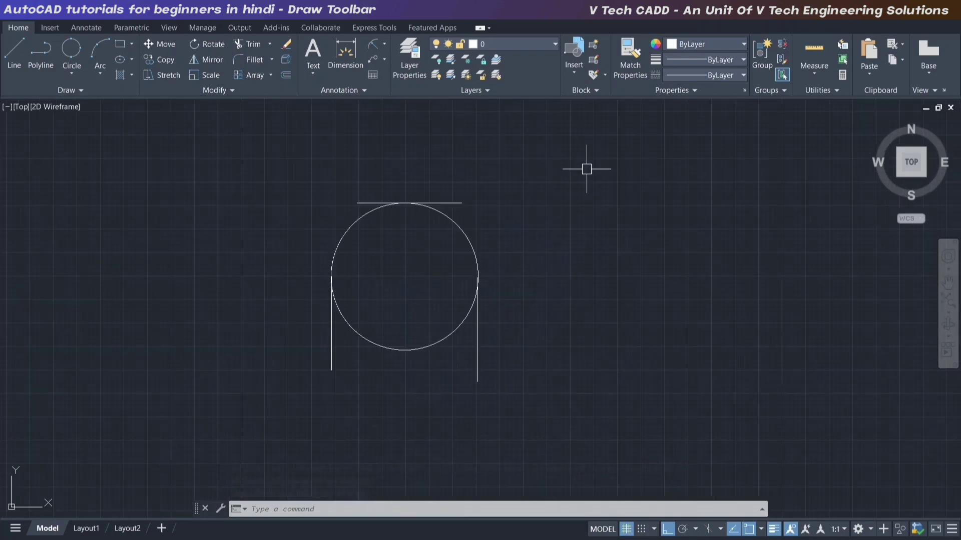
click(581, 180)
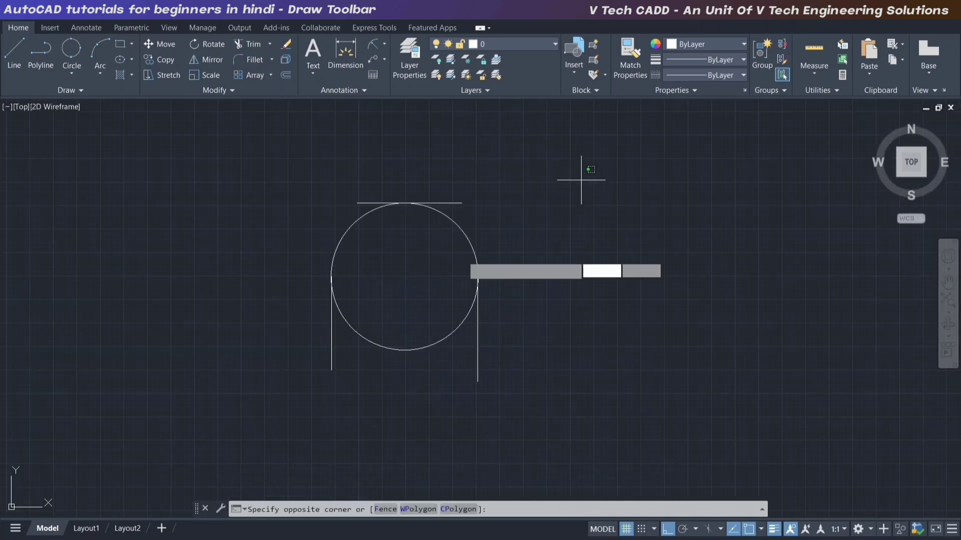
click(265, 379)
key(Delete)
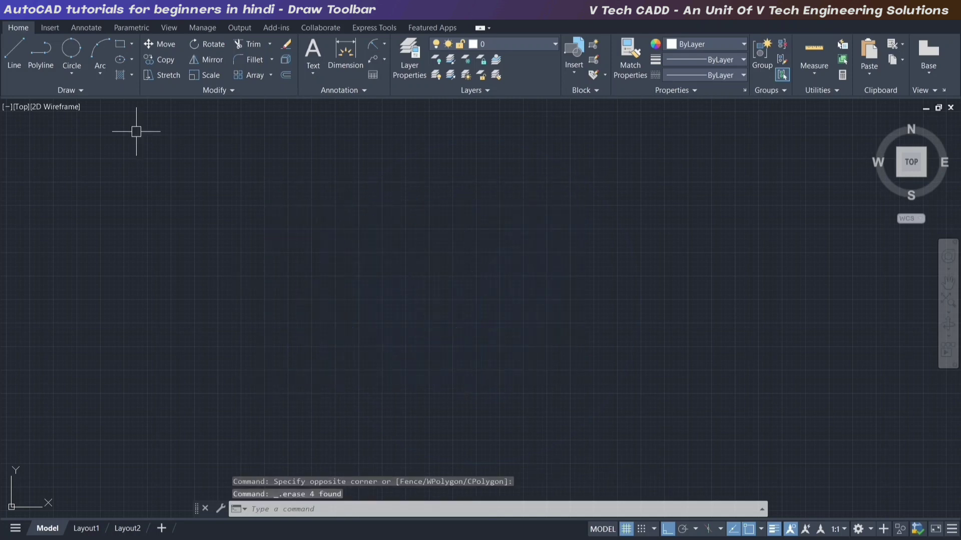
- Cancel a Tan, Tan, Radius circle attempt and draw a vertical line
click(72, 74)
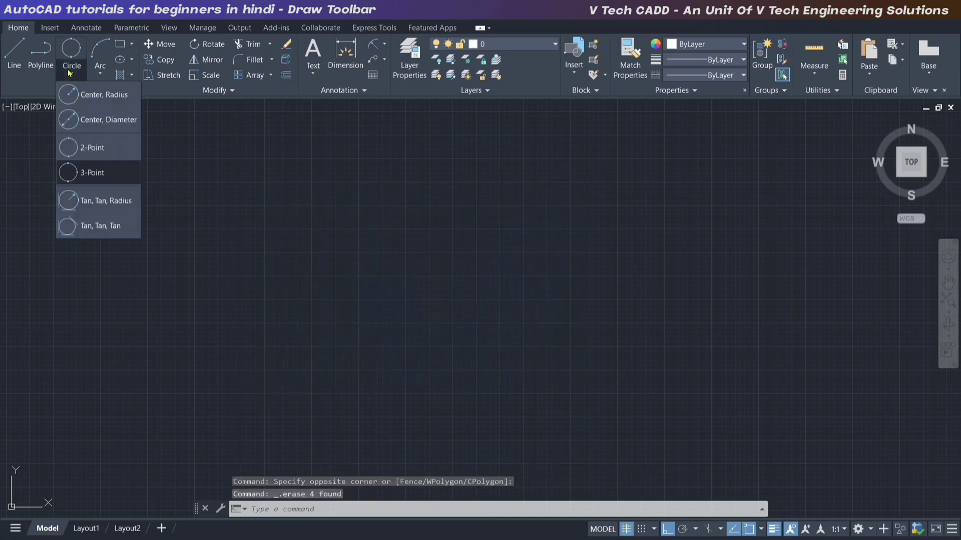
click(105, 207)
key(Escape)
key(Escape)
key(Escape)
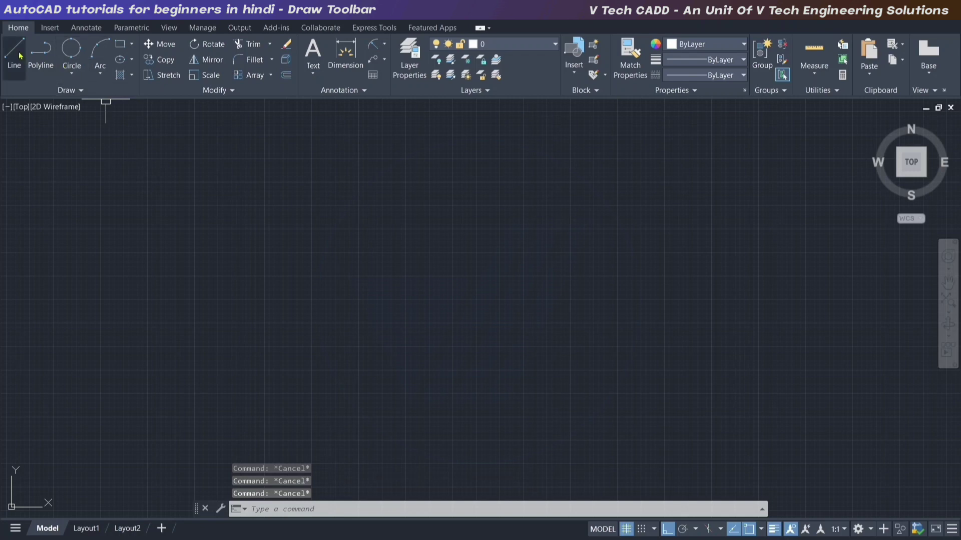
click(20, 55)
click(360, 187)
click(360, 358)
key(Escape)
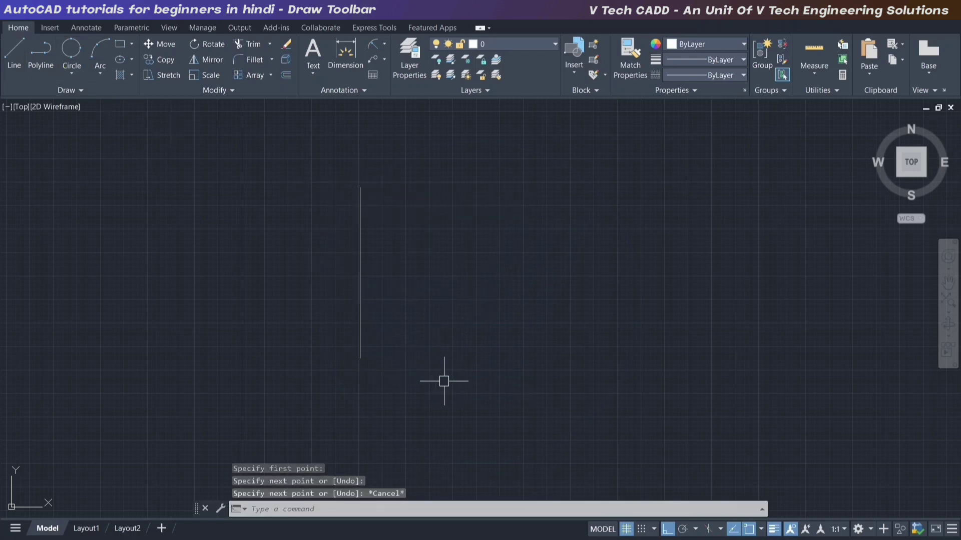
- Draw a slanted line rising to the right beside the vertical line
key(Return)
click(435, 413)
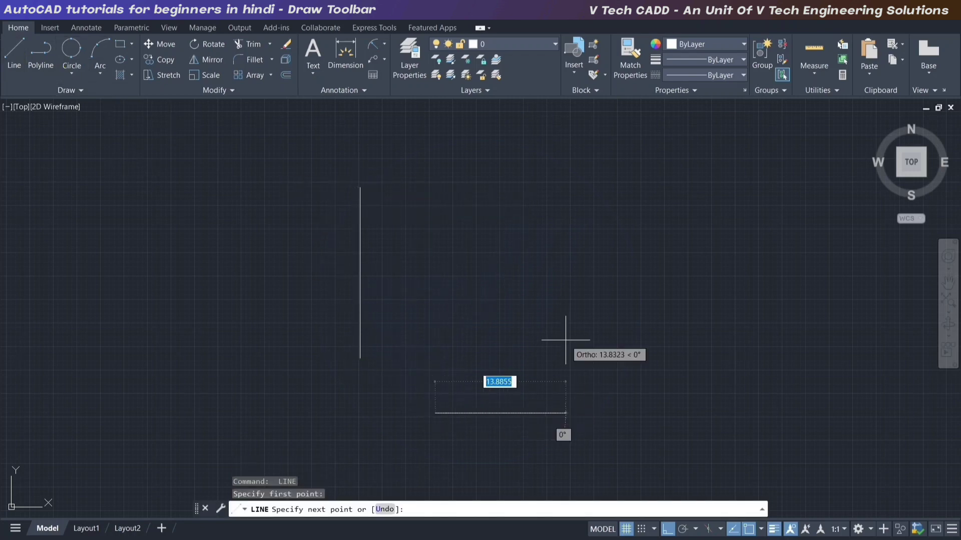
click(594, 284)
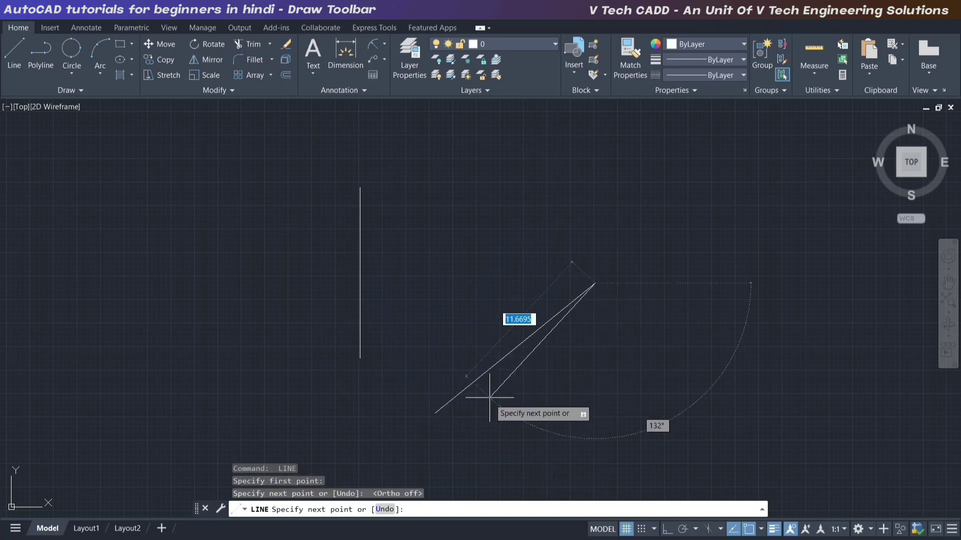
key(Escape)
key(Escape)
key(Escape)
middle_drag(567, 397, 568, 398)
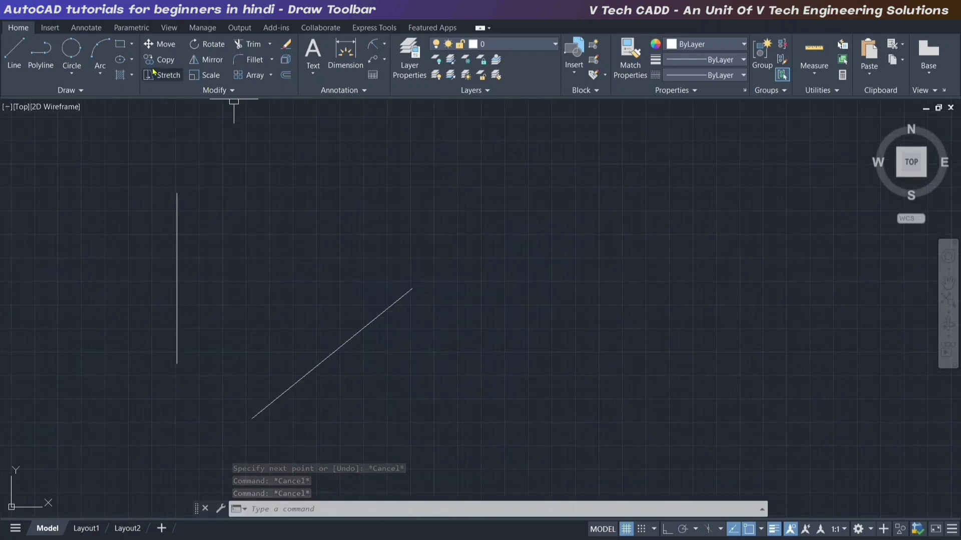
- Start an aligned dimension on the slanted line, then cancel it
click(374, 50)
click(395, 90)
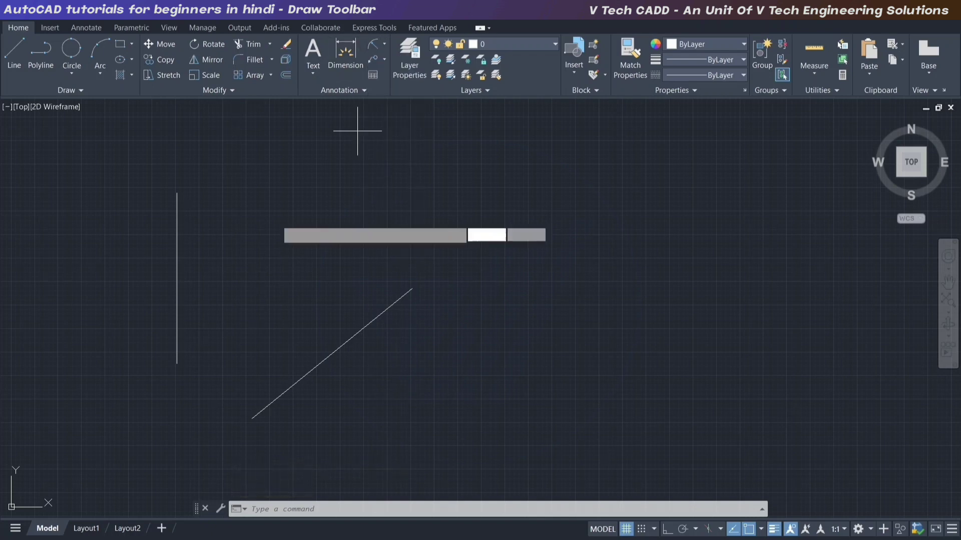
click(177, 335)
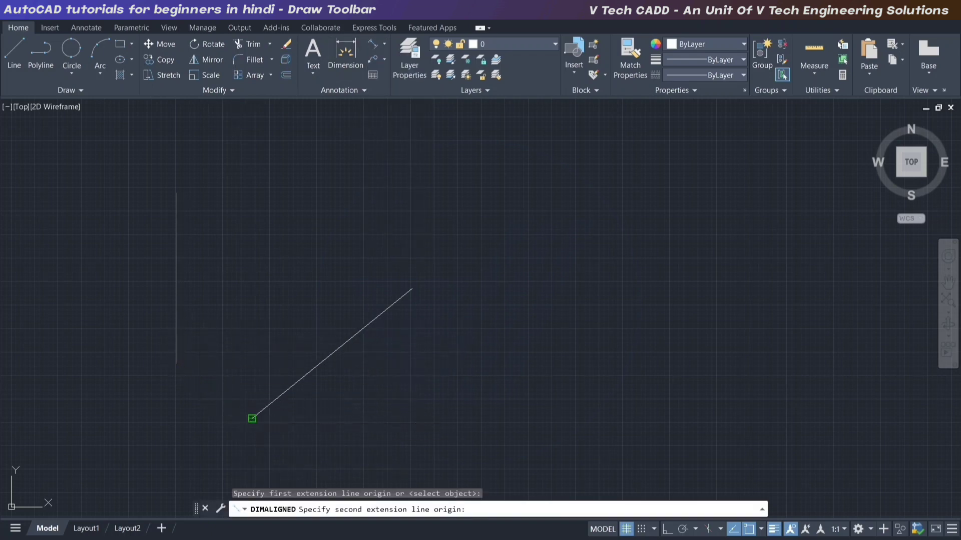
click(251, 418)
scroll(215, 381, up, 4)
scroll(216, 380, down, 3)
key(Escape)
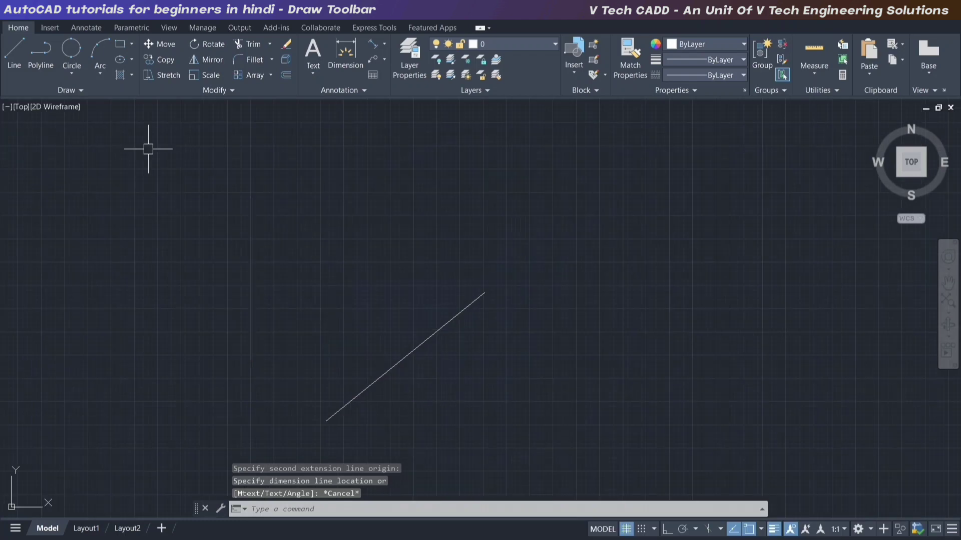
- Draw a radius-5 circle tangent to the vertical and slanted lines
click(71, 73)
click(96, 201)
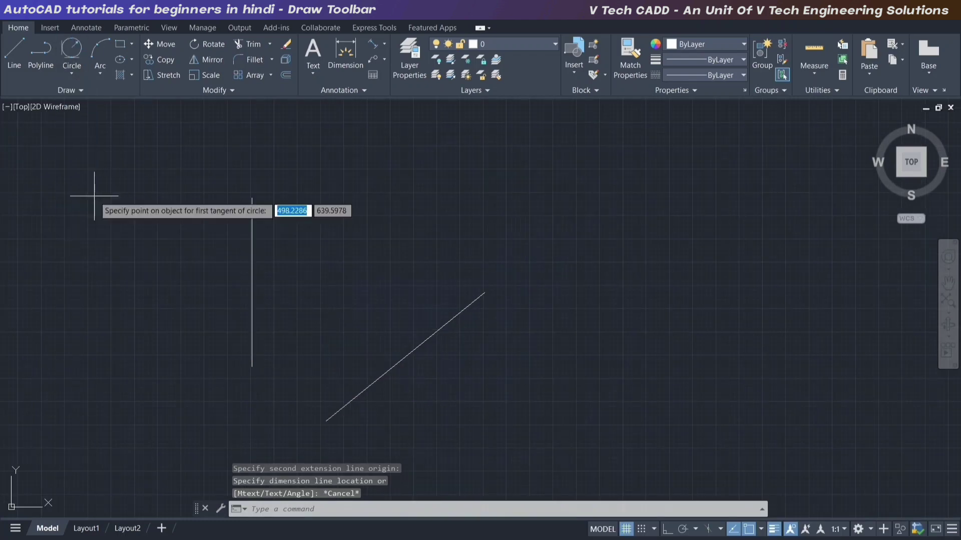
click(251, 325)
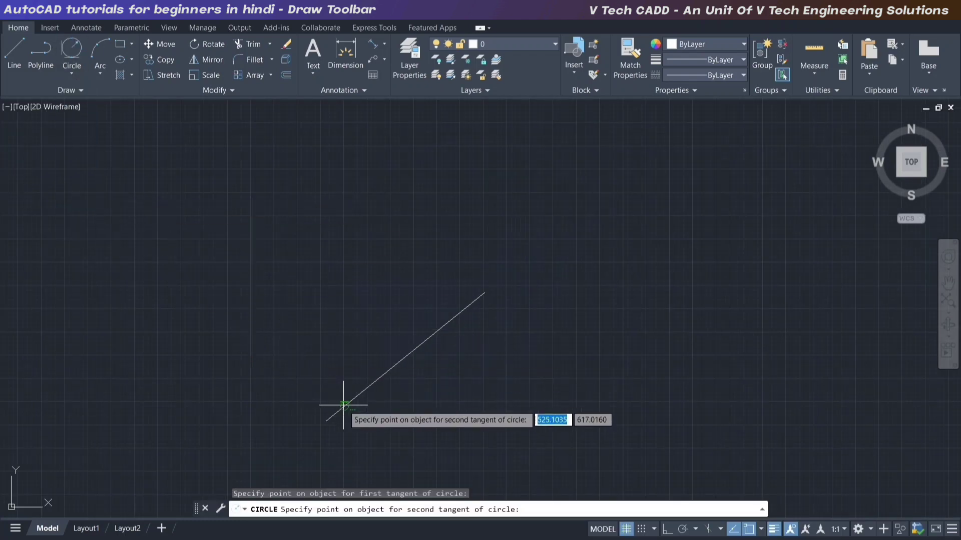
click(343, 401)
key(Return)
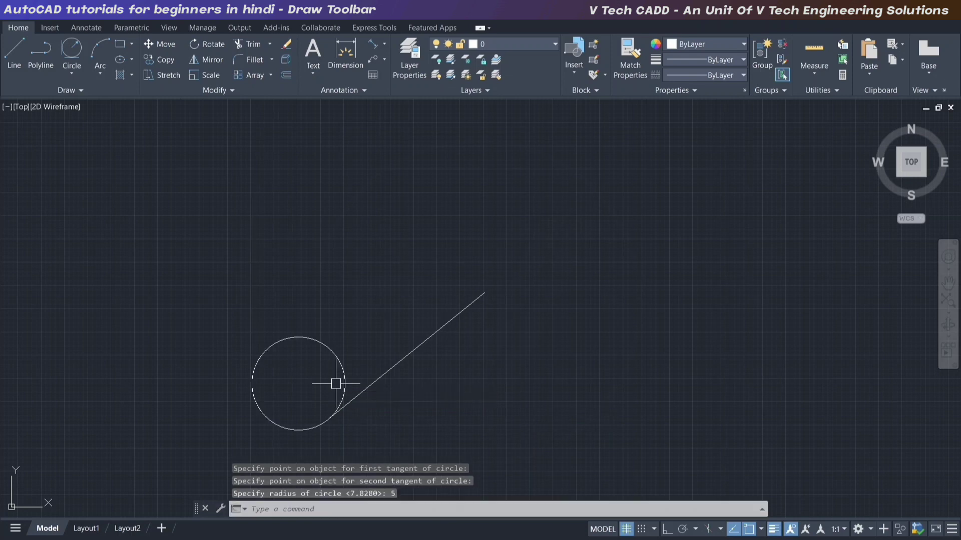
scroll(285, 392, up, 2)
middle_drag(286, 392, 330, 300)
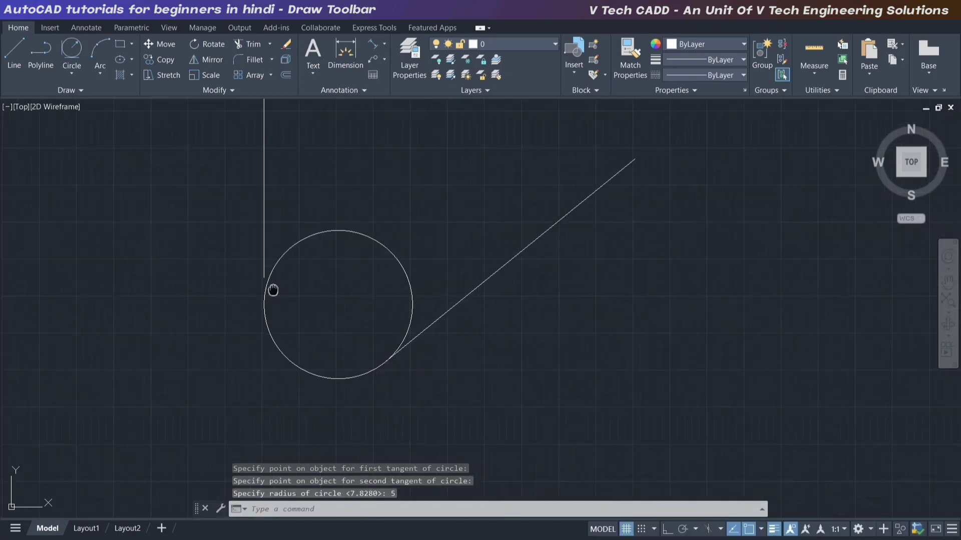
middle_drag(272, 285, 278, 300)
- Extend the vertical line down to the circle with EXTEND
text(ex)
key(Return)
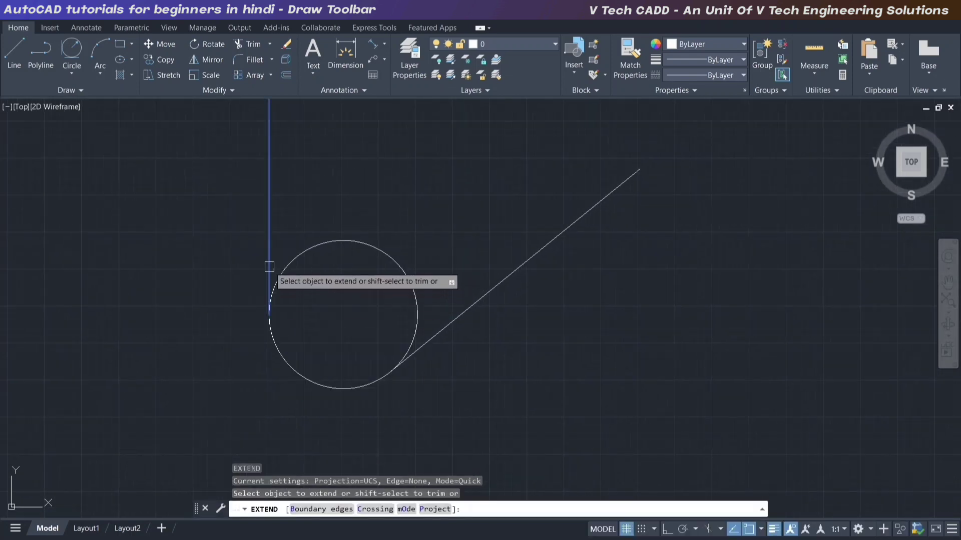
click(268, 268)
scroll(477, 299, up, 2)
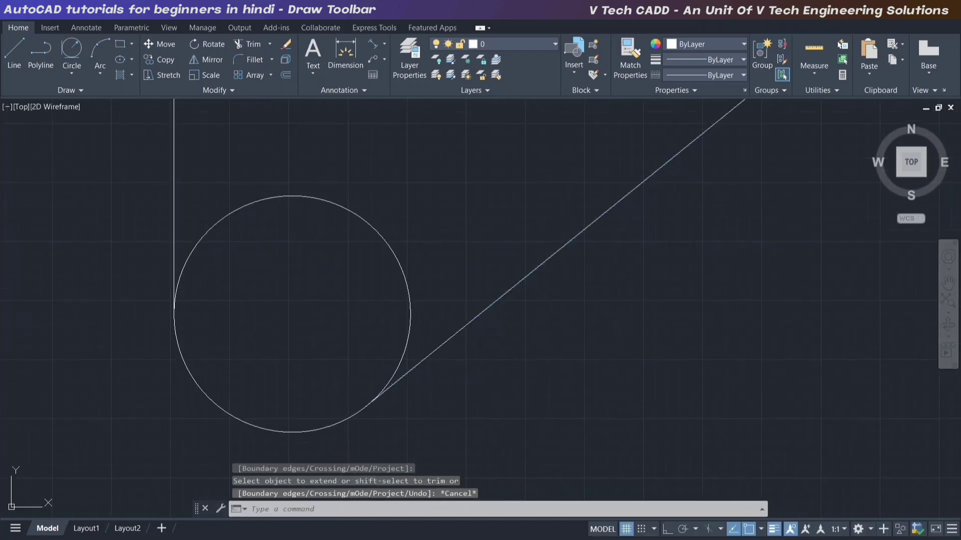
scroll(438, 343, down, 2)
key(Escape)
click(450, 336)
key(Escape)
click(289, 250)
click(304, 201)
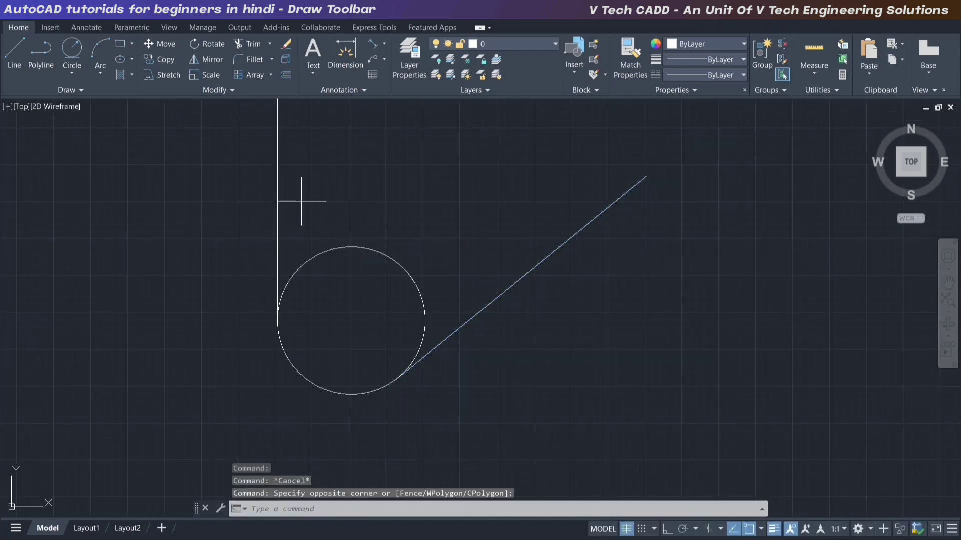
click(295, 165)
click(265, 140)
key(Escape)
- Add an R5.00 radius dimension to the circle
click(386, 43)
click(398, 163)
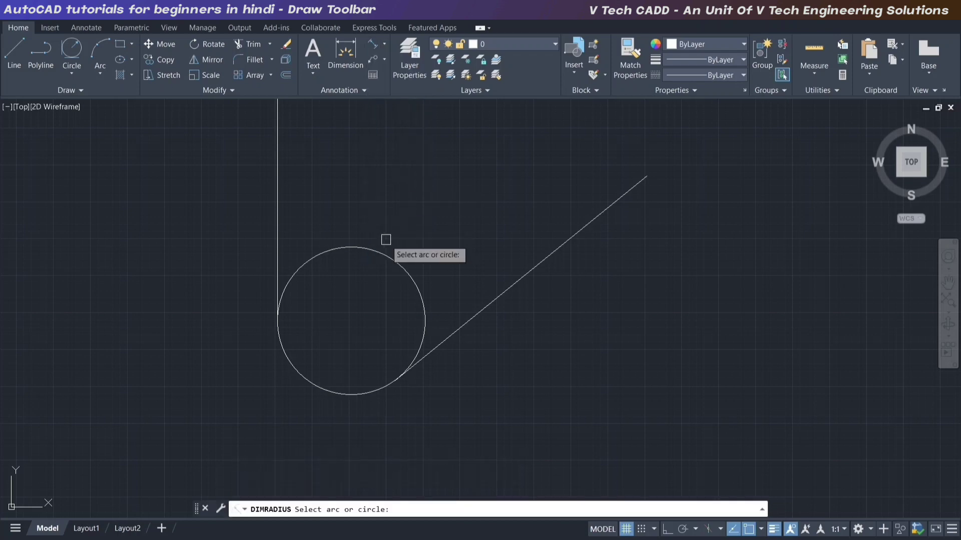
click(382, 253)
scroll(415, 213, down, 2)
click(419, 214)
- Crossing-select all four objects and delete them
scroll(418, 214, down, 1)
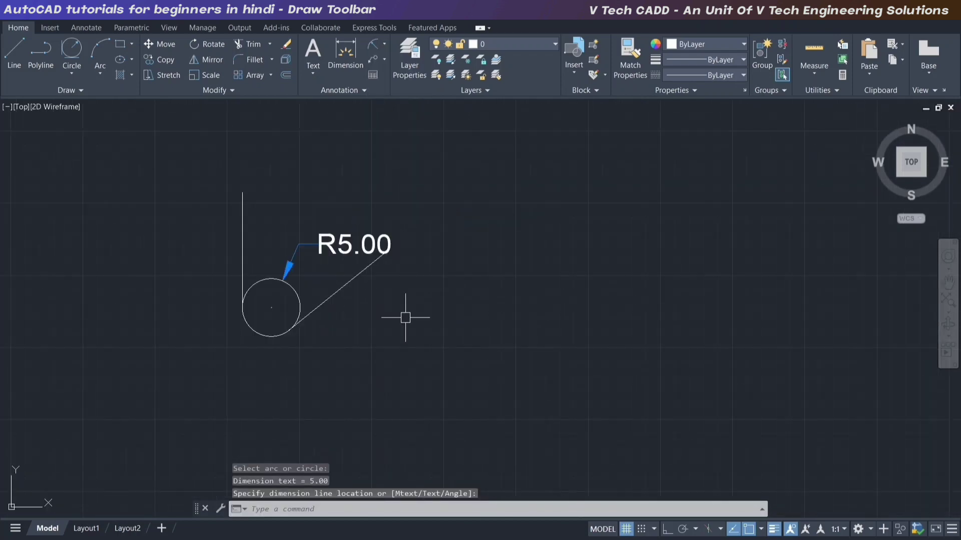
click(407, 317)
click(220, 281)
key(Delete)
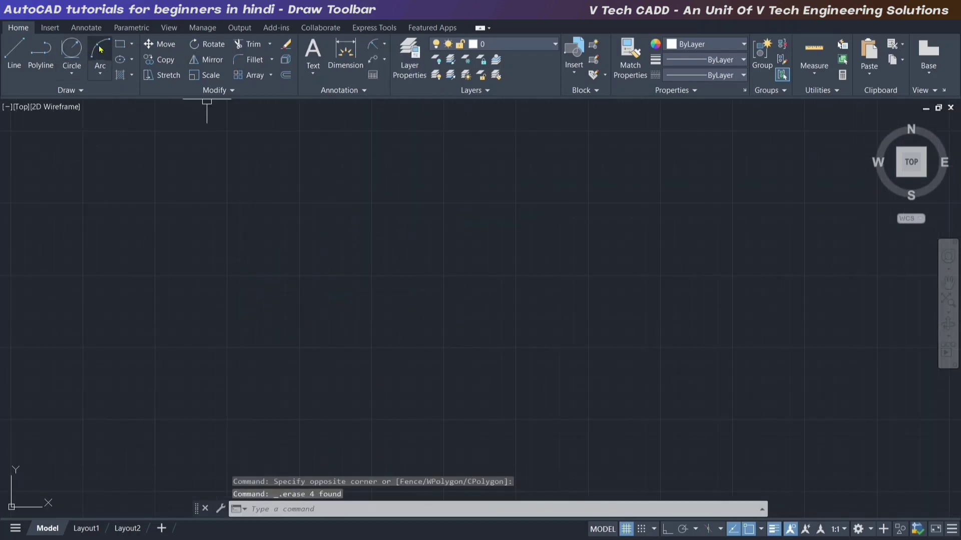
click(14, 50)
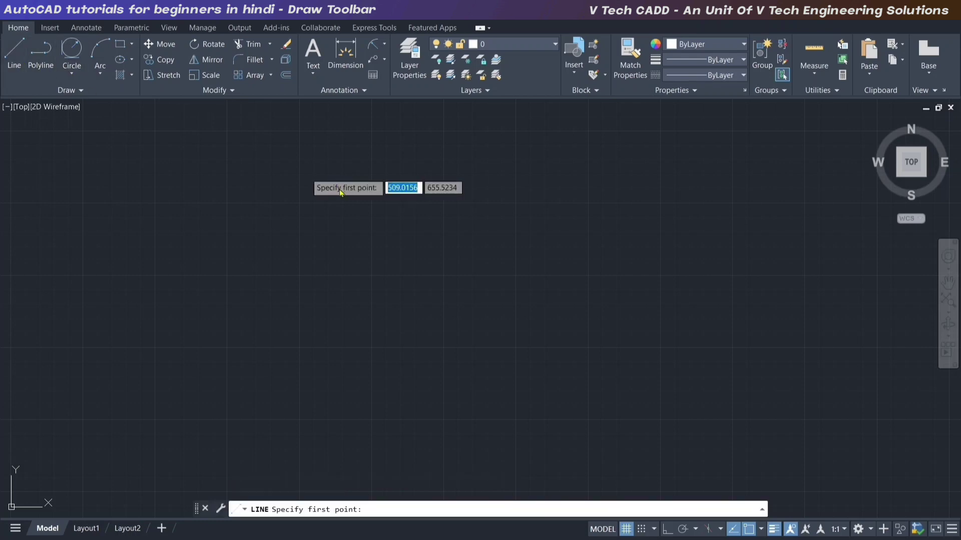
click(350, 258)
key(F8)
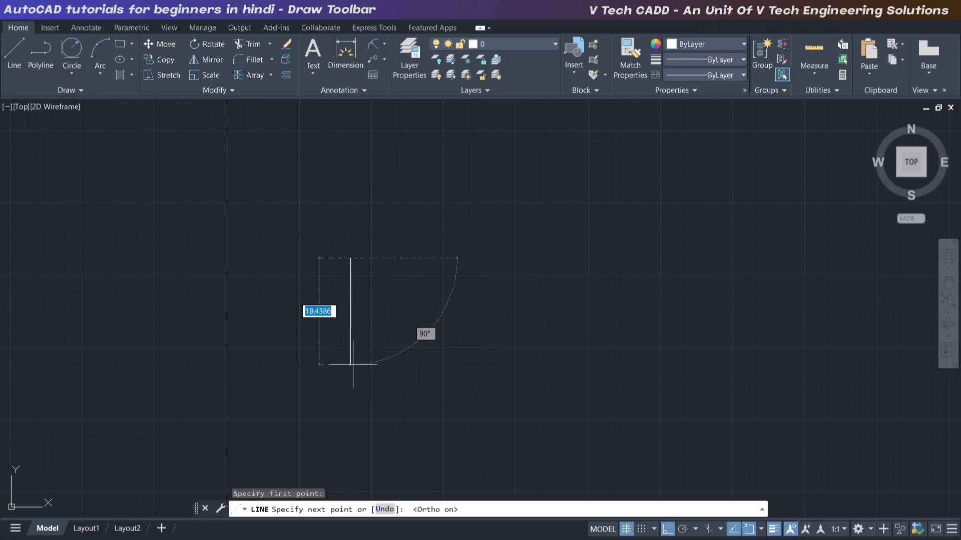
click(351, 382)
scroll(366, 398, up, 4)
scroll(395, 385, down, 2)
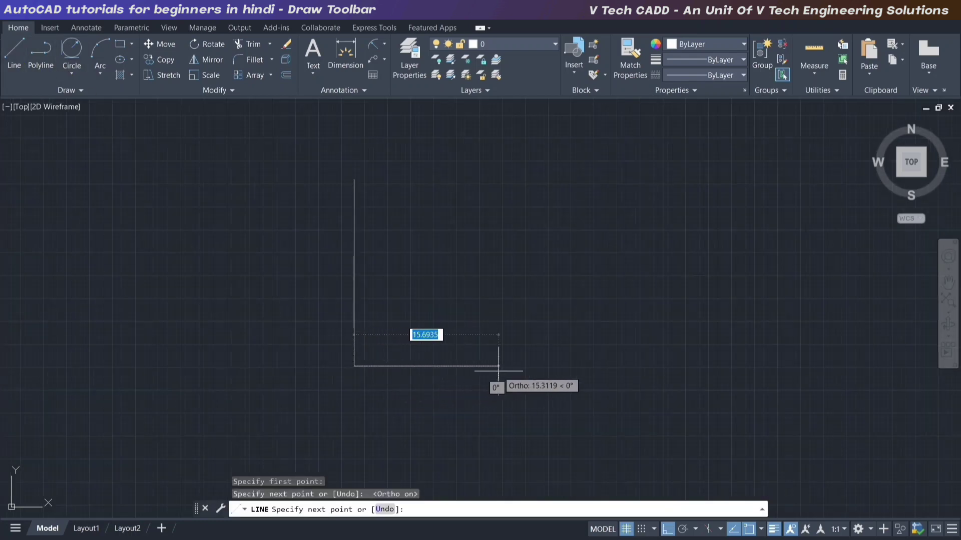
click(520, 370)
key(Escape)
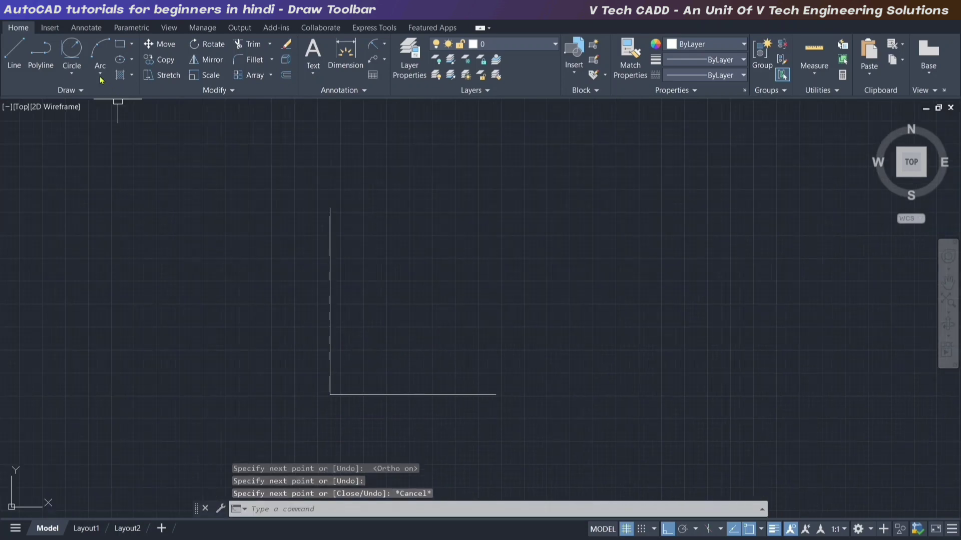
click(72, 74)
click(90, 197)
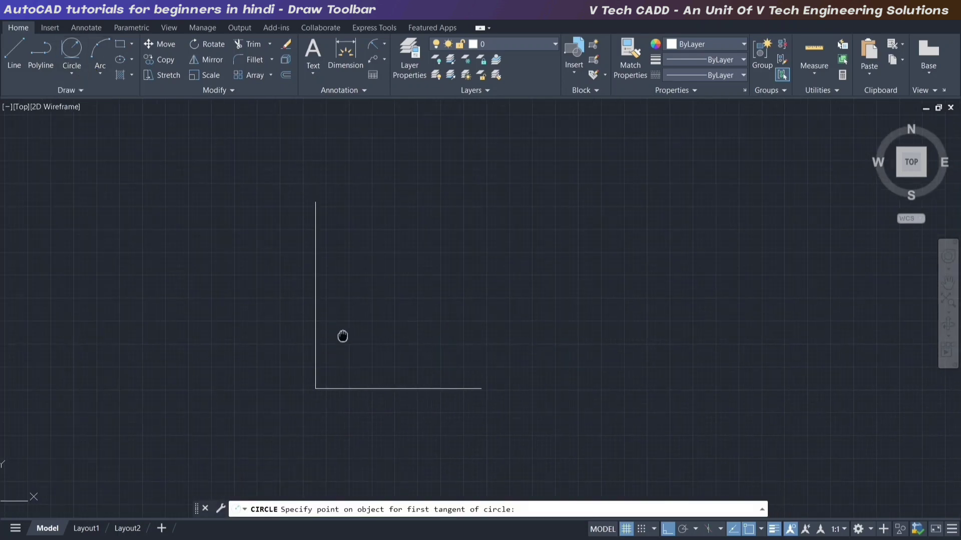
scroll(273, 331, up, 2)
click(276, 326)
click(361, 393)
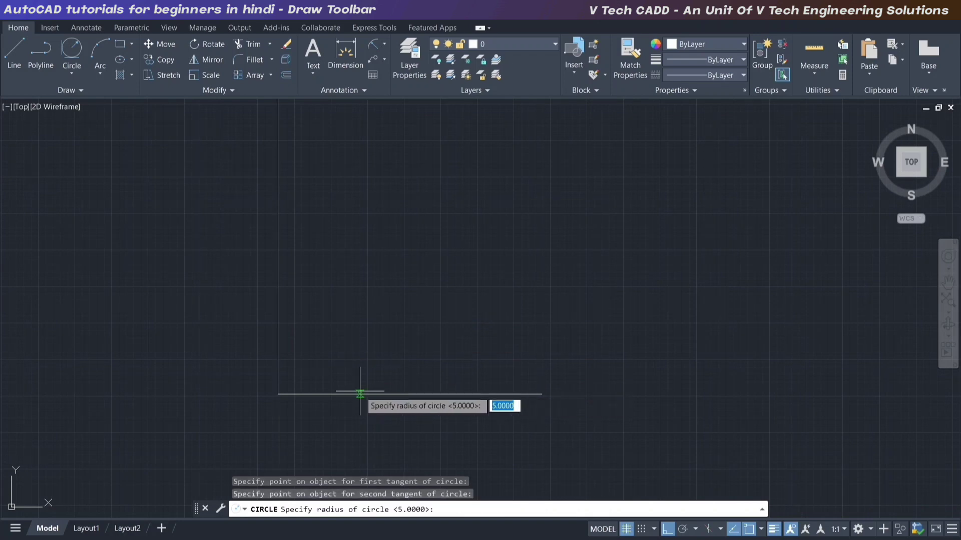
text(10)
key(Return)
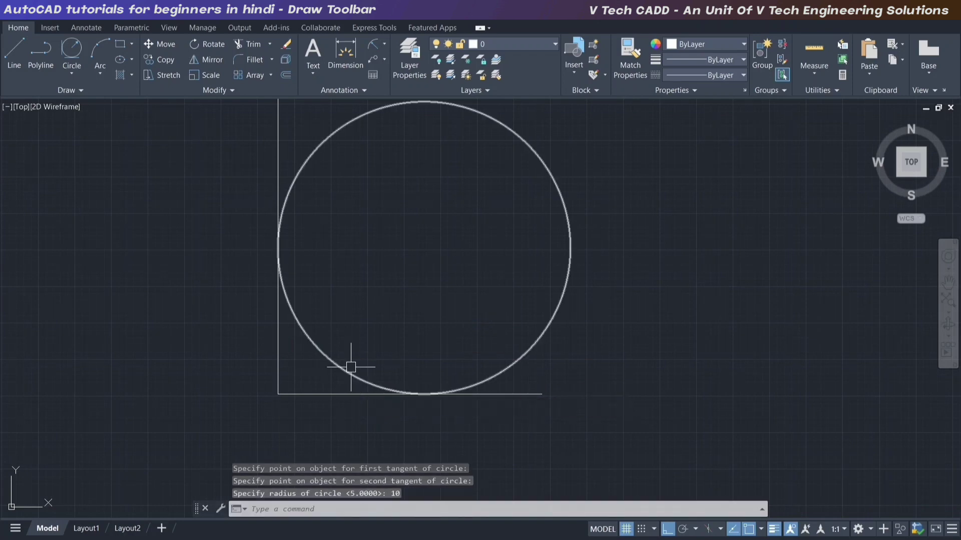
scroll(375, 400, down, 2)
click(385, 59)
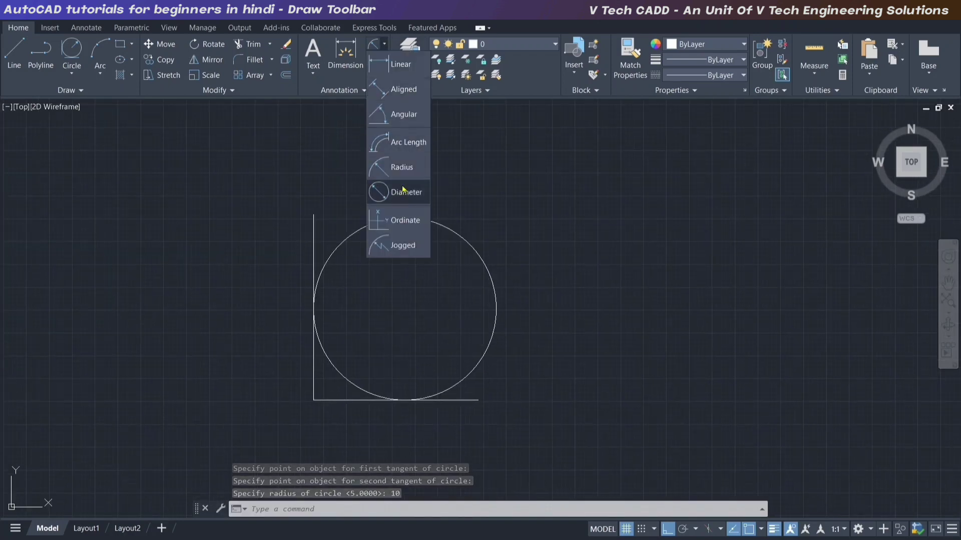
click(401, 192)
click(466, 239)
click(423, 261)
middle_drag(424, 261, 390, 233)
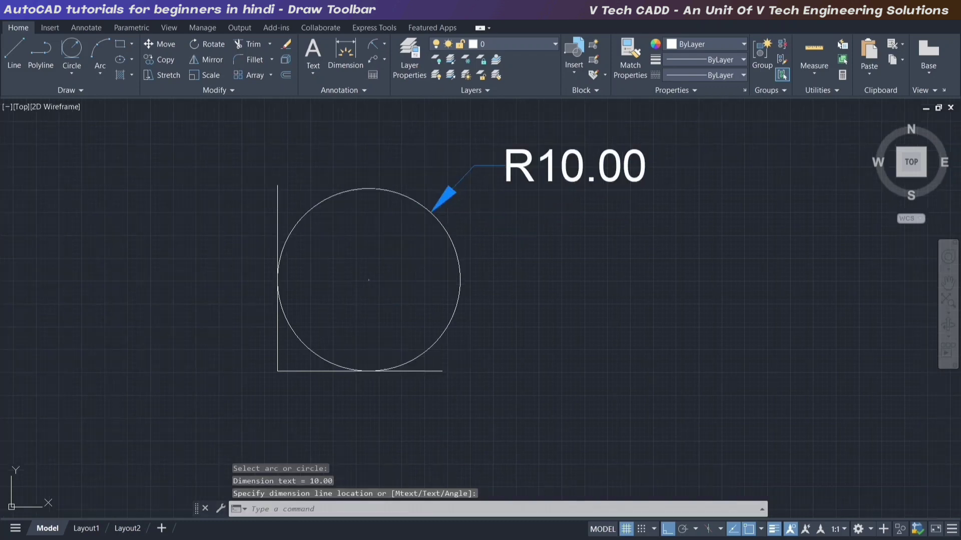
click(276, 349)
click(432, 372)
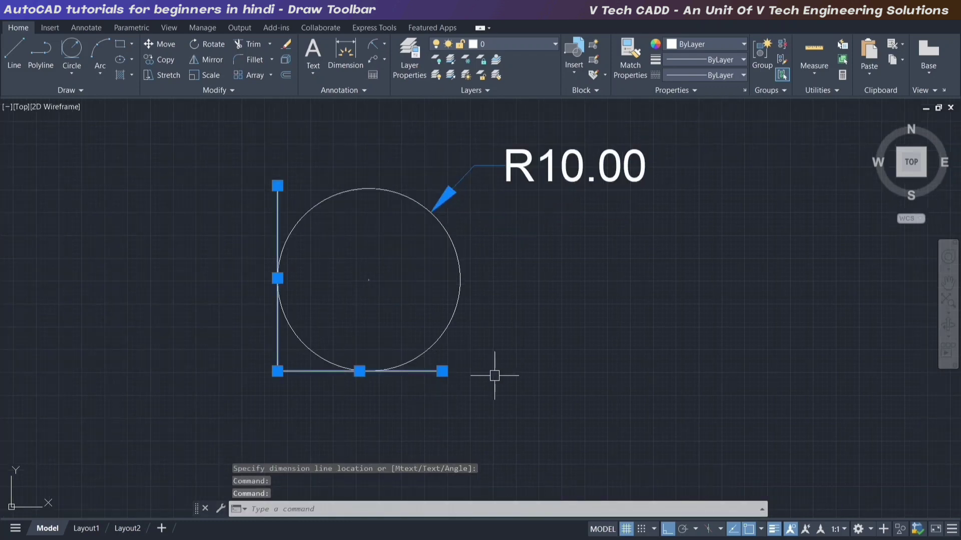
key(Escape)
scroll(450, 361, down, 2)
click(576, 393)
click(317, 230)
key(Delete)
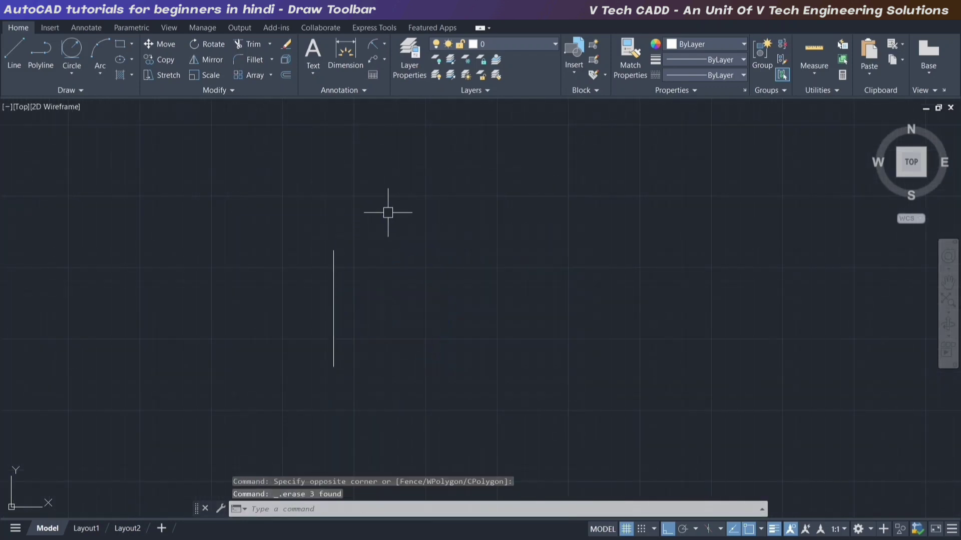
click(387, 213)
click(308, 320)
key(Delete)
click(67, 90)
click(72, 74)
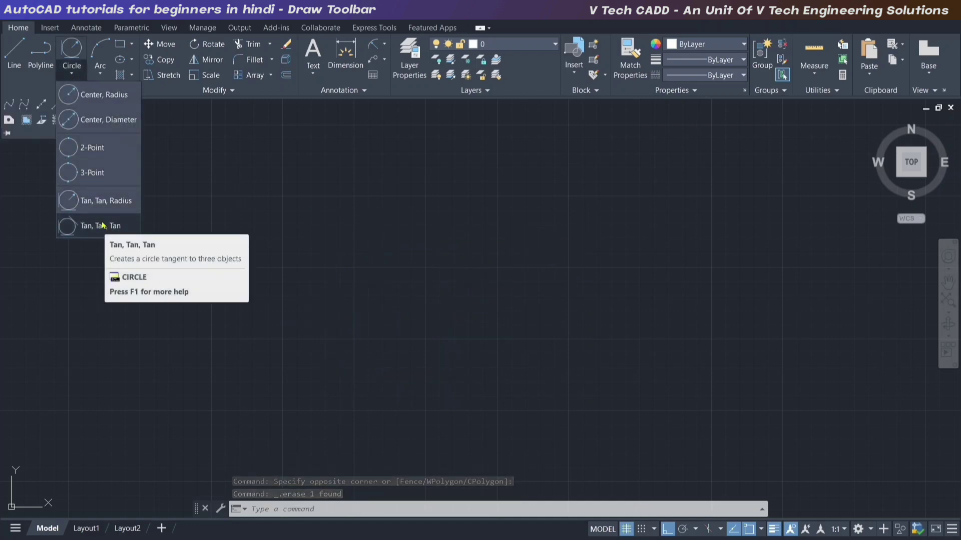
key(Escape)
key(Escape)
key(Escape)
- Draw a vertical line on the left of the drawing
click(14, 53)
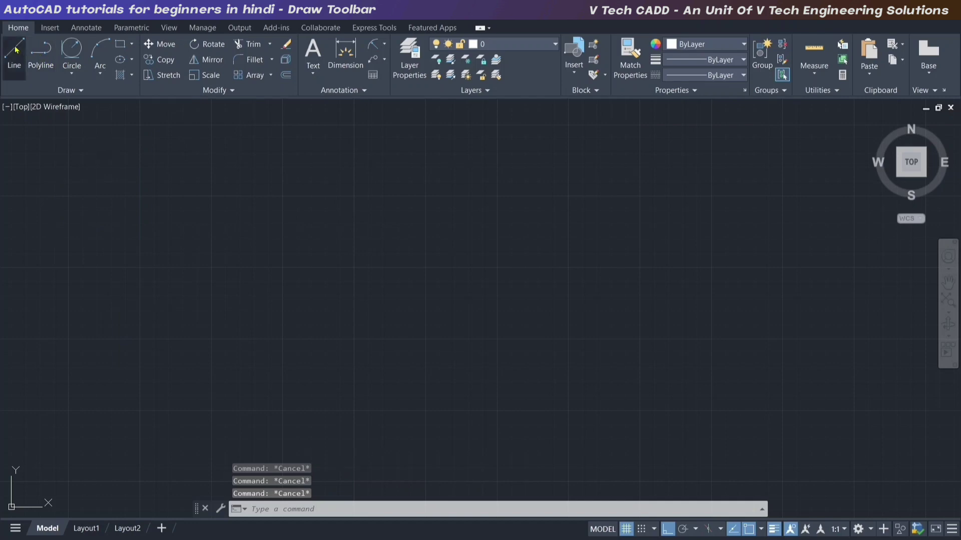
click(295, 306)
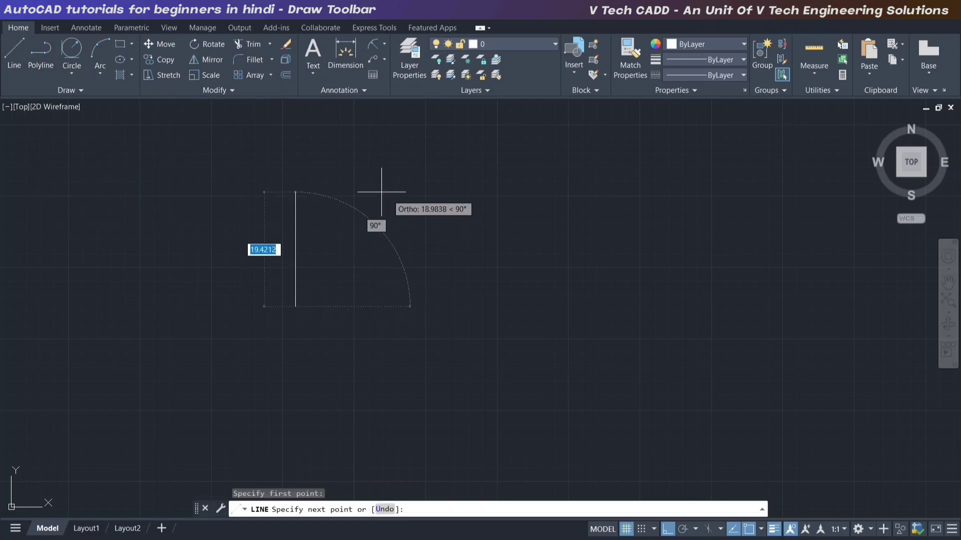
middle_drag(386, 193, 395, 279)
click(305, 167)
key(Escape)
scroll(440, 238, down, 2)
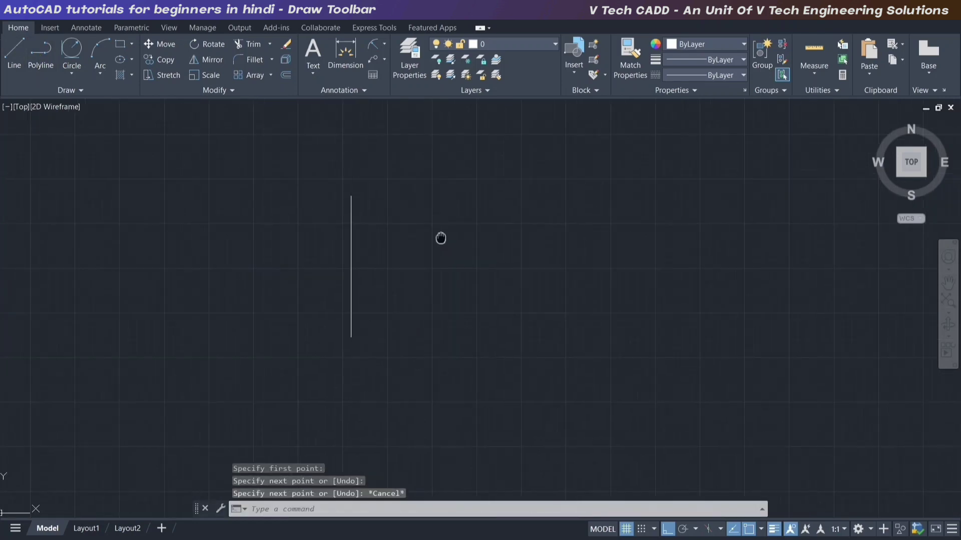
- Draw a descending diagonal line to the right of the vertical one
key(Return)
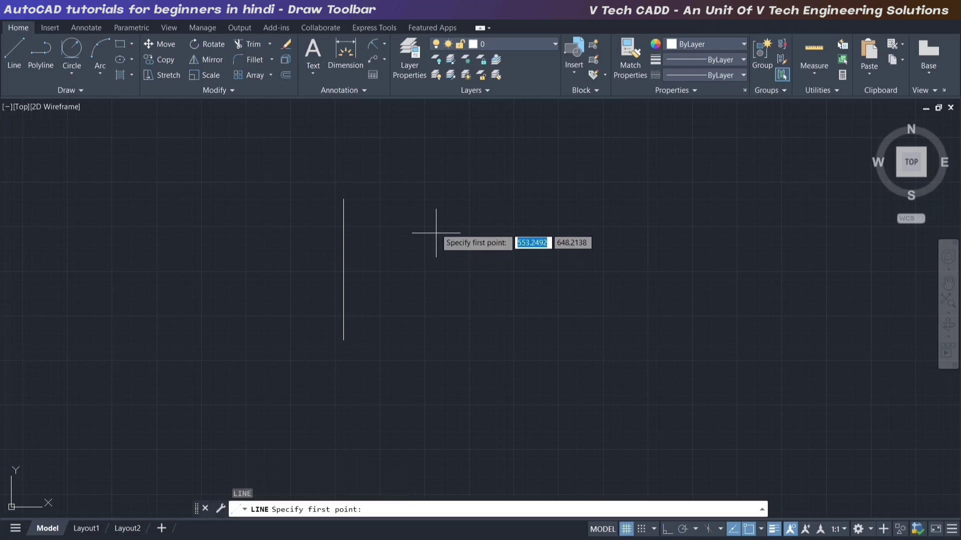
scroll(433, 210, up, 2)
click(426, 172)
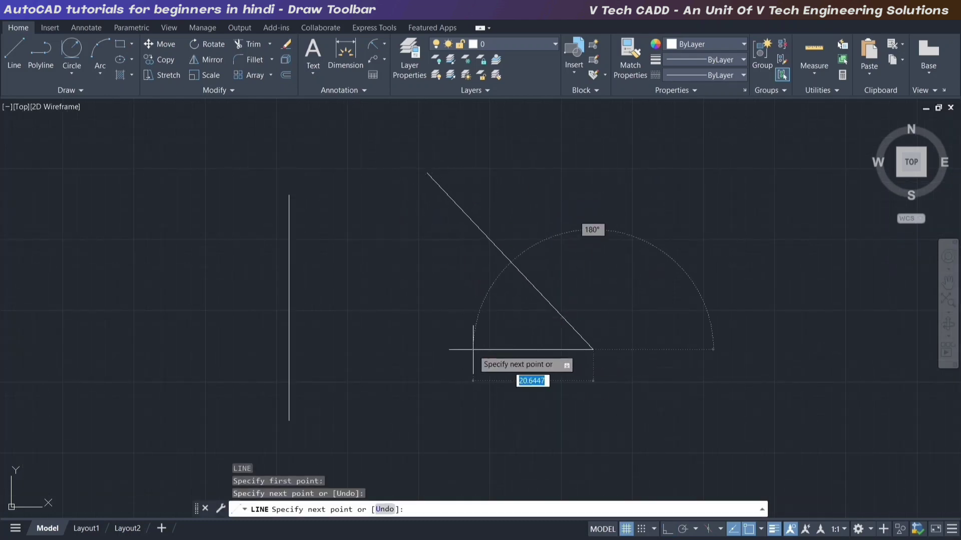
scroll(482, 369, down, 2)
click(491, 284)
key(Escape)
- Draw a shallow slanted line rising to the right below the others
key(Return)
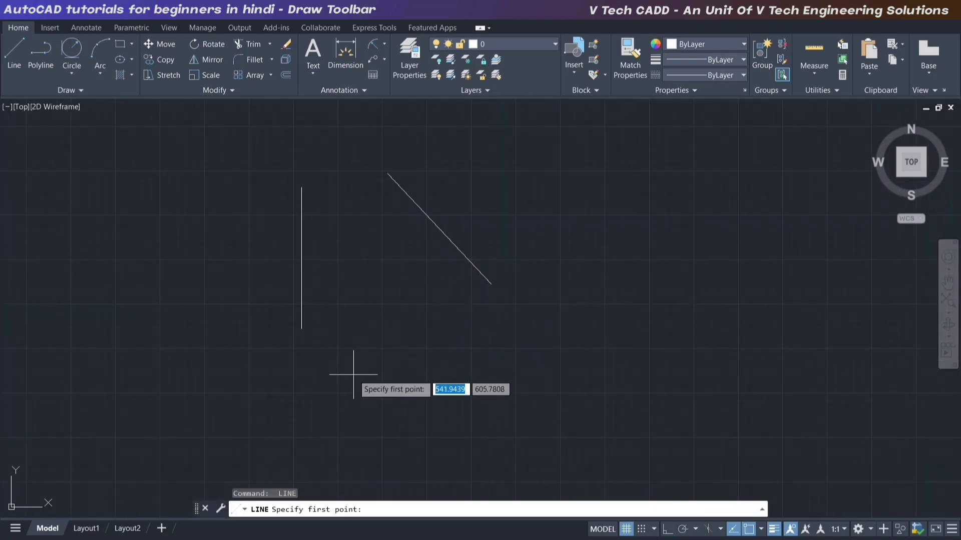
click(353, 374)
click(471, 337)
key(Escape)
middle_drag(378, 293, 408, 321)
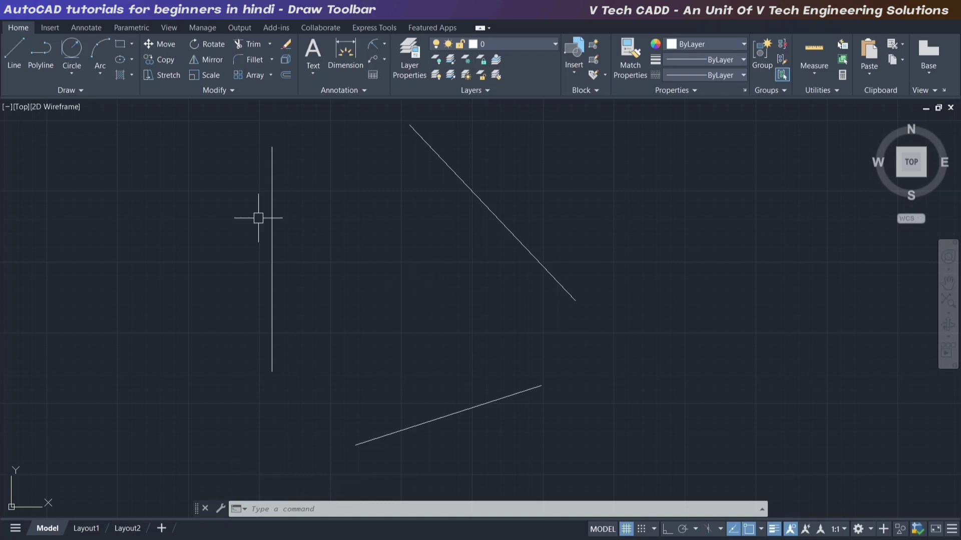
- Draw a Tan, Tan, Tan circle touching the vertical, diagonal and lower lines
click(79, 78)
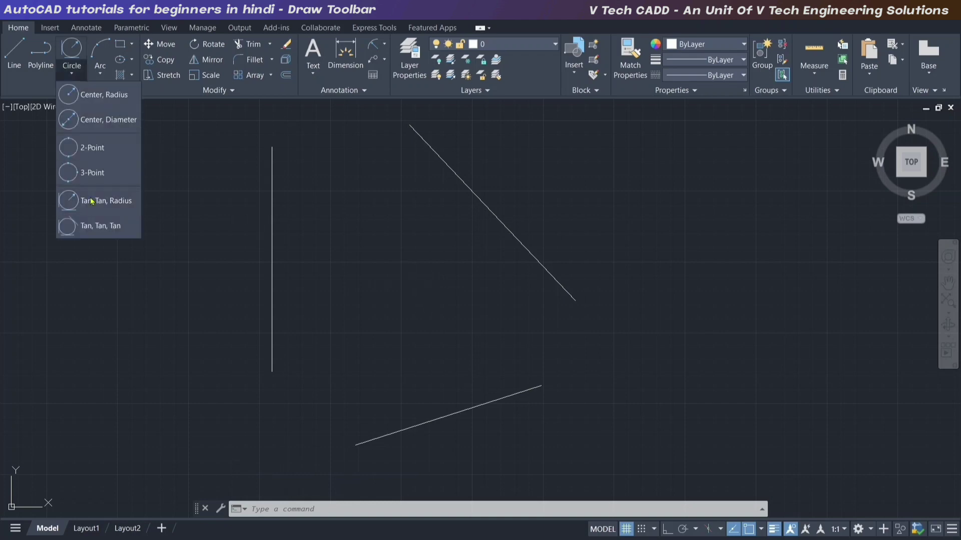
click(106, 231)
click(272, 231)
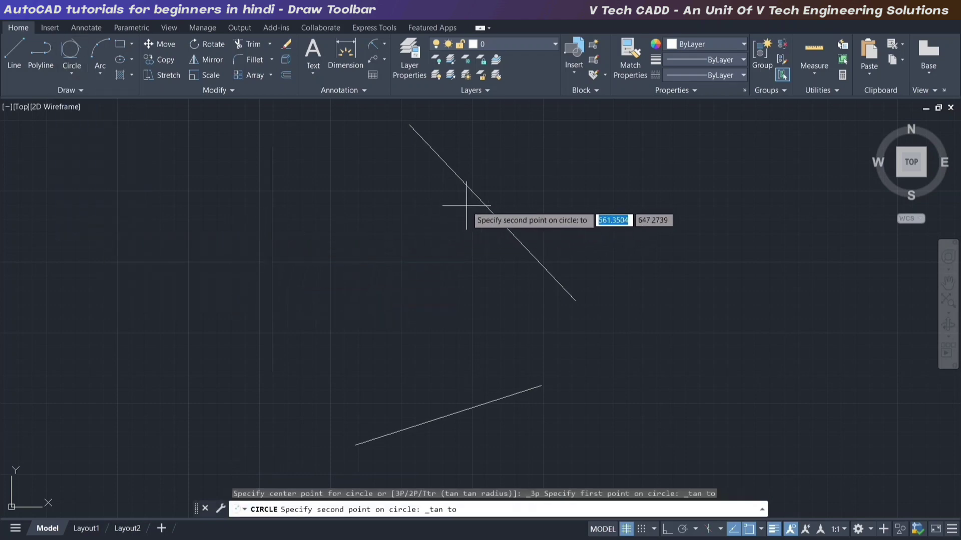
click(469, 195)
click(451, 411)
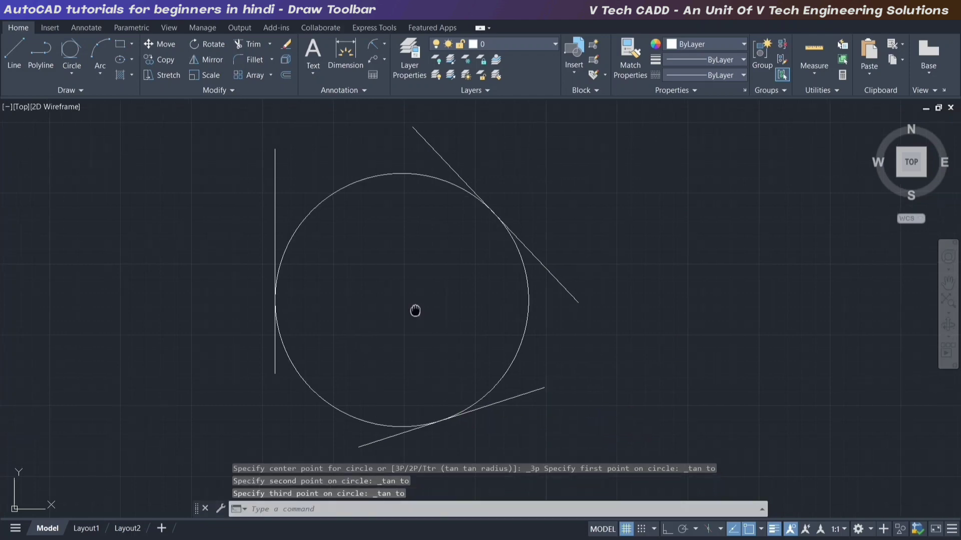
middle_drag(414, 311, 442, 321)
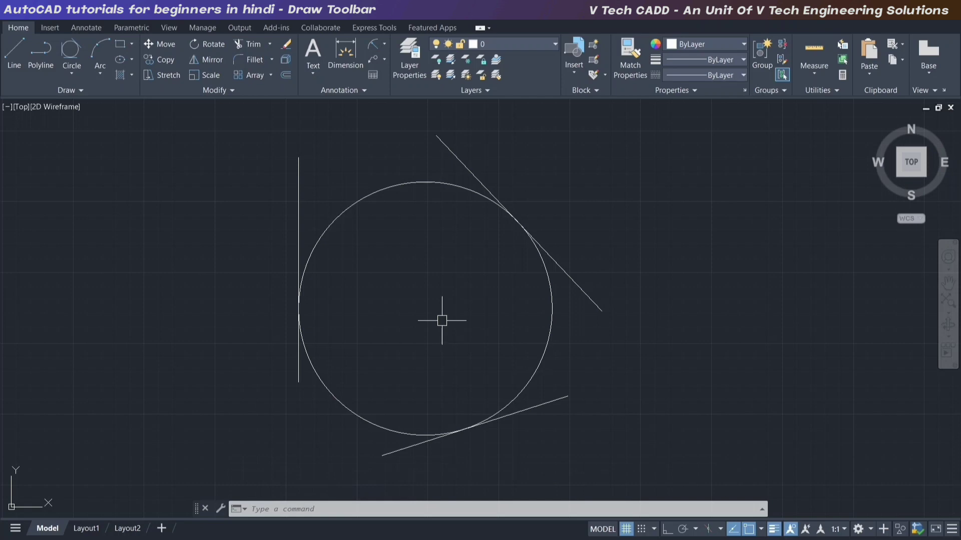
- Crossing-select the circle and three lines and delete them
click(698, 175)
click(246, 439)
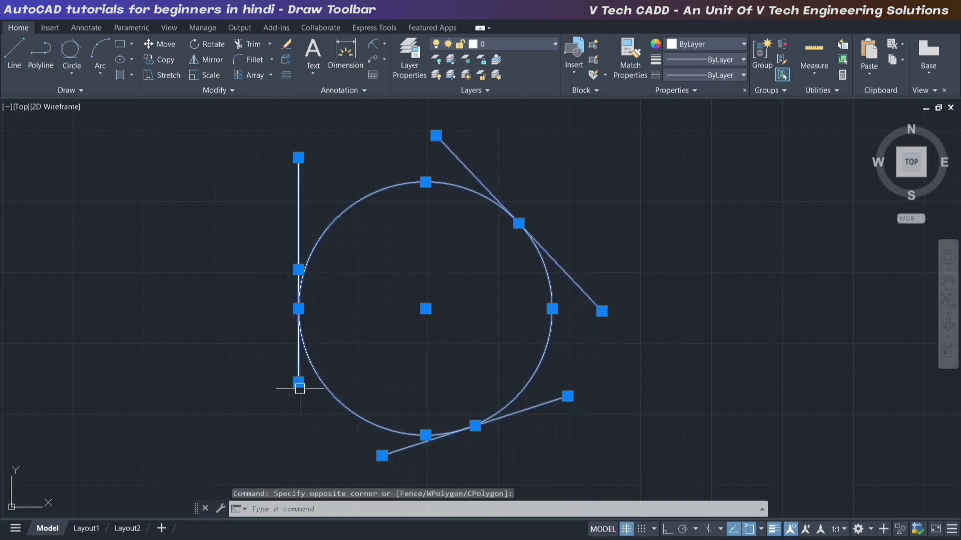
key(Delete)
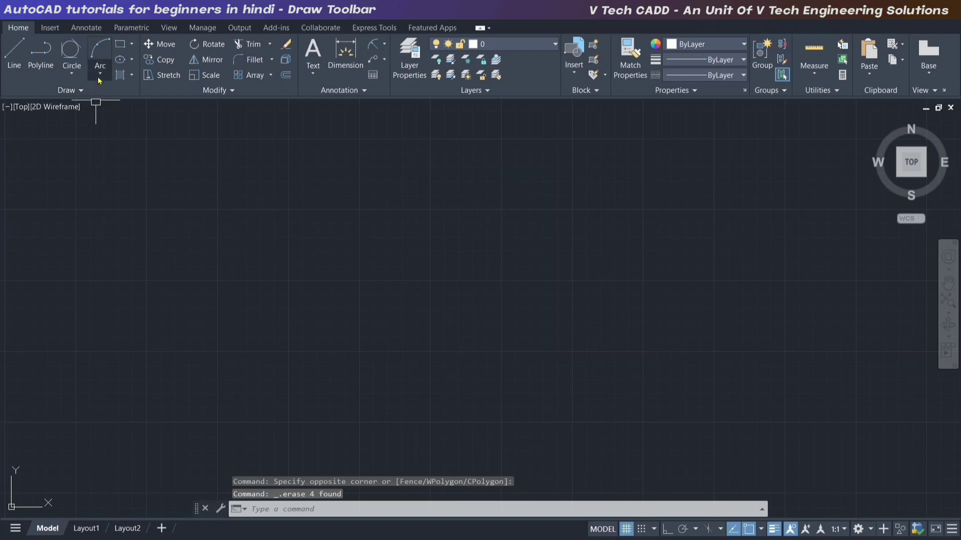
- Try a 3-Point arc, cancel it, and start a new LINE command
click(100, 80)
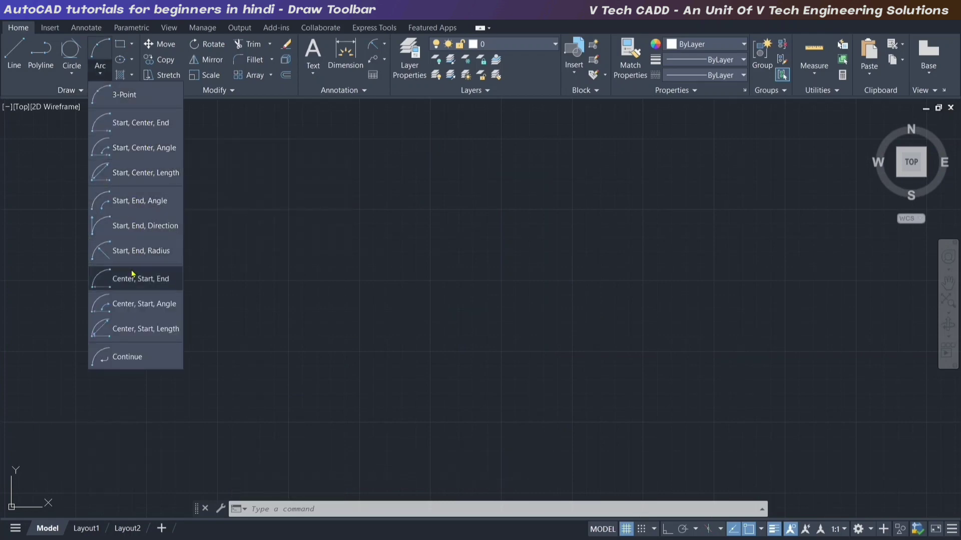
click(413, 271)
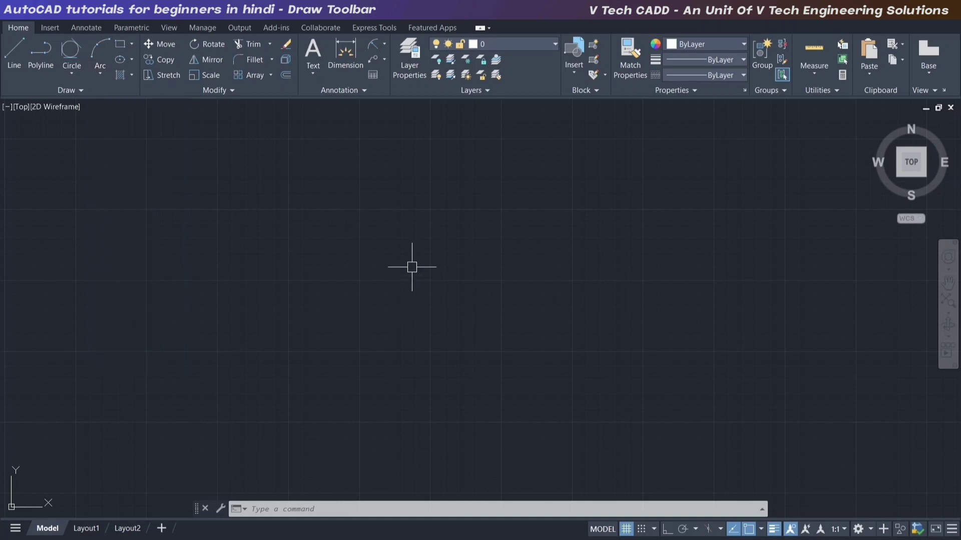
click(101, 75)
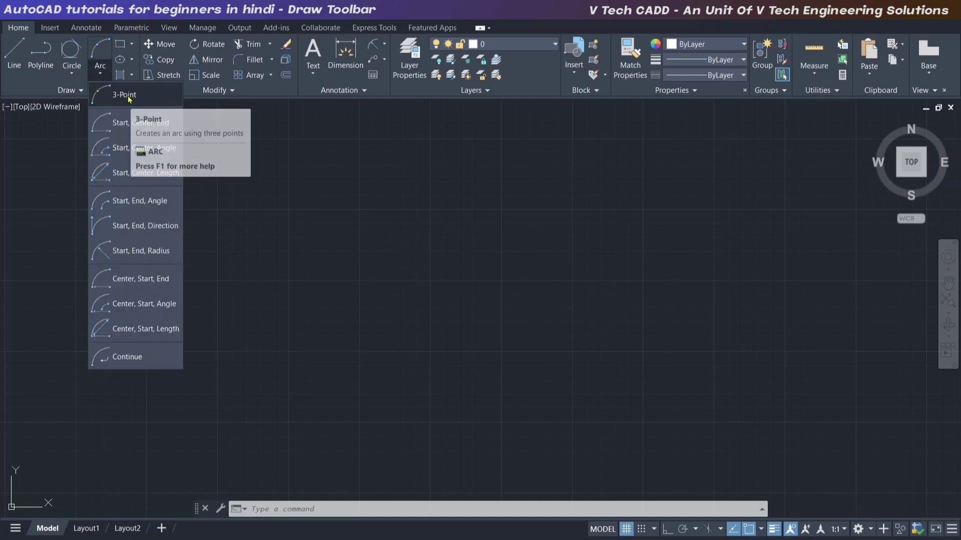
click(129, 99)
key(Escape)
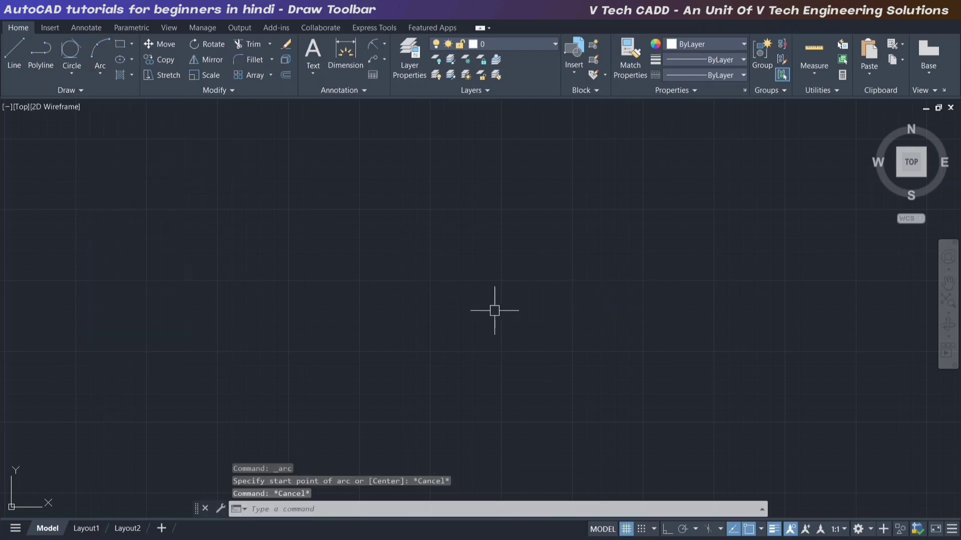
key(Escape)
text(L)
key(Return)
- Draw three separate vertical lines of differing heights, ending each LINE command with Esc
click(296, 304)
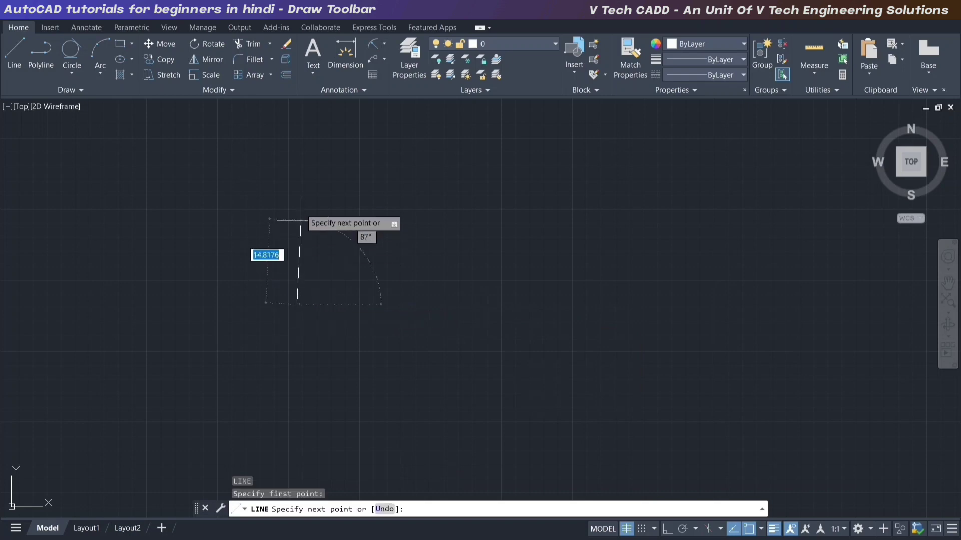
click(297, 192)
key(Escape)
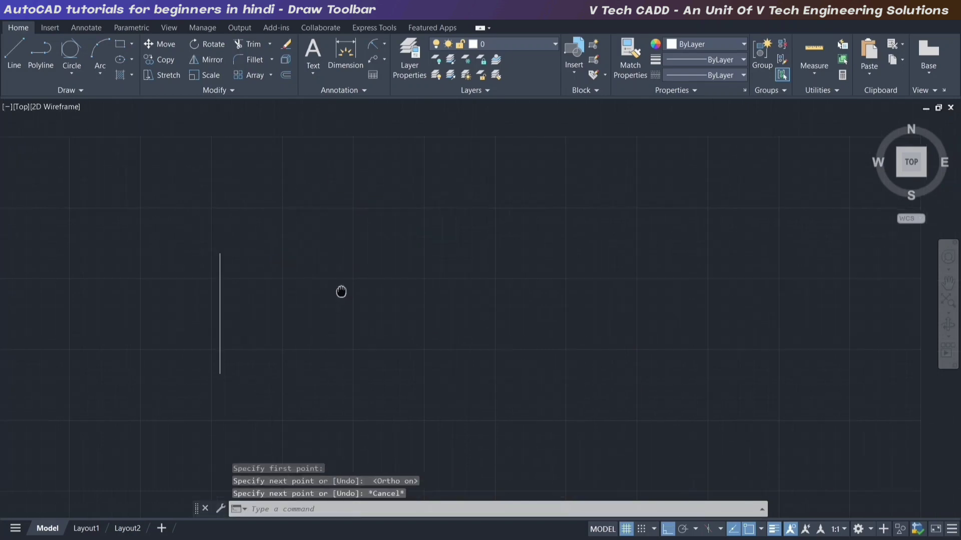
key(Return)
click(415, 190)
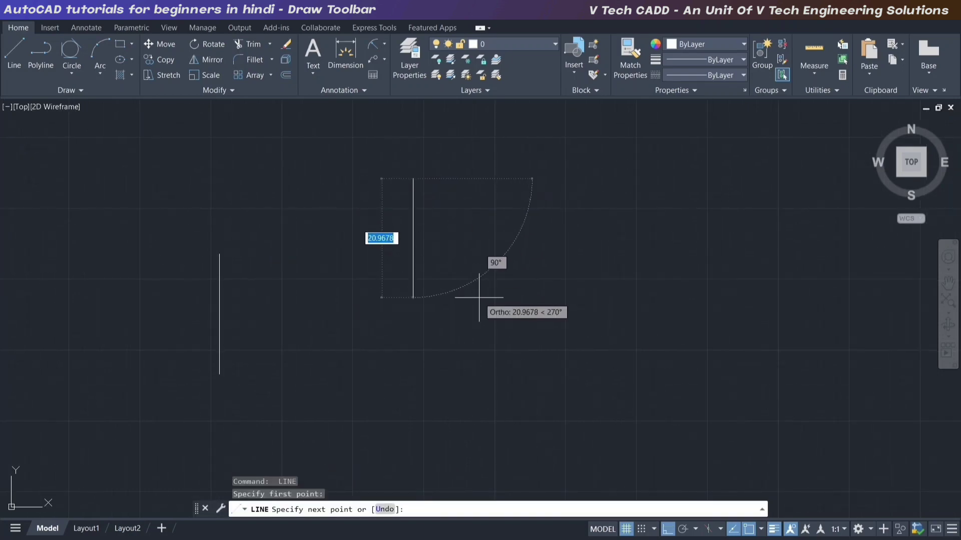
click(416, 310)
key(Escape)
text(l)
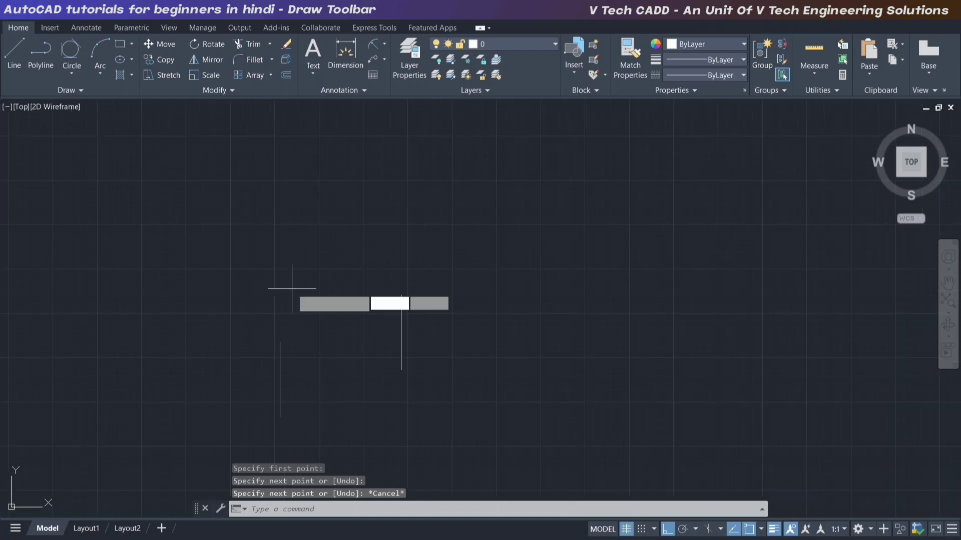
key(Return)
click(328, 279)
click(310, 200)
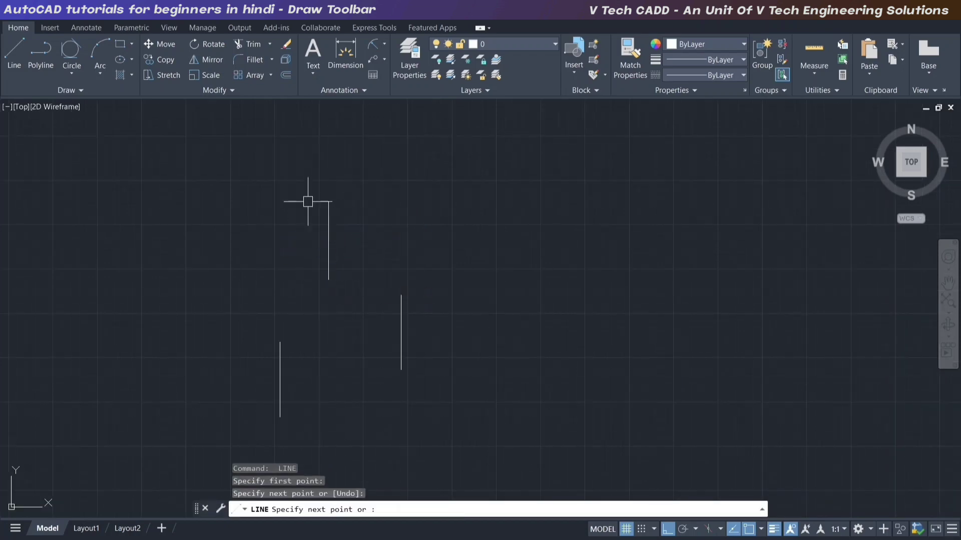
key(Escape)
- Select the lower-left and upper vertical lines, clear the selection, and start a 3-Point arc
scroll(326, 341, up, 2)
click(231, 305)
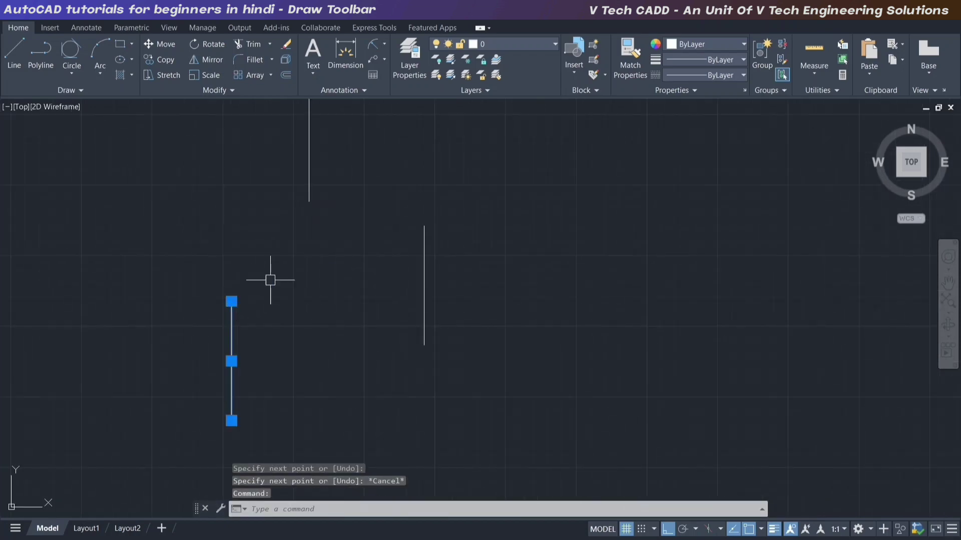
click(307, 201)
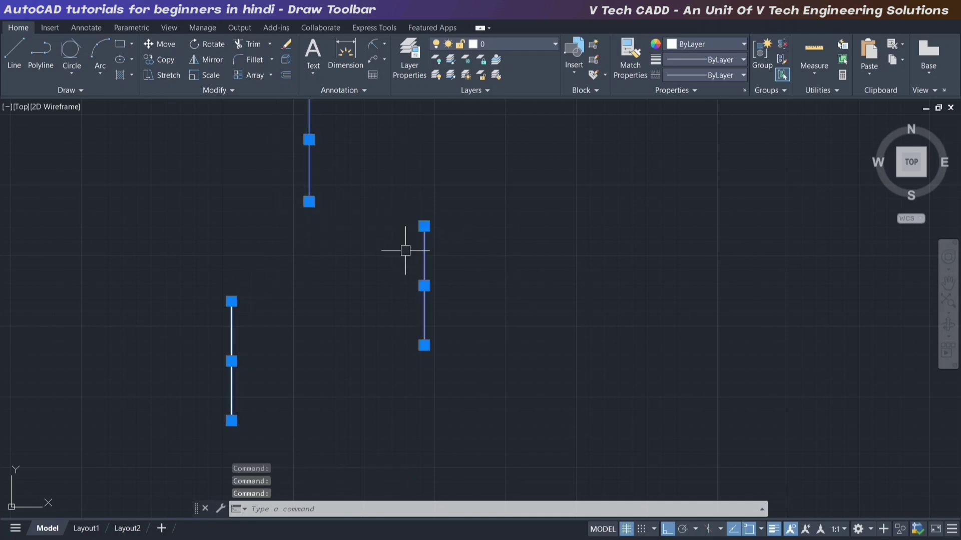
key(Escape)
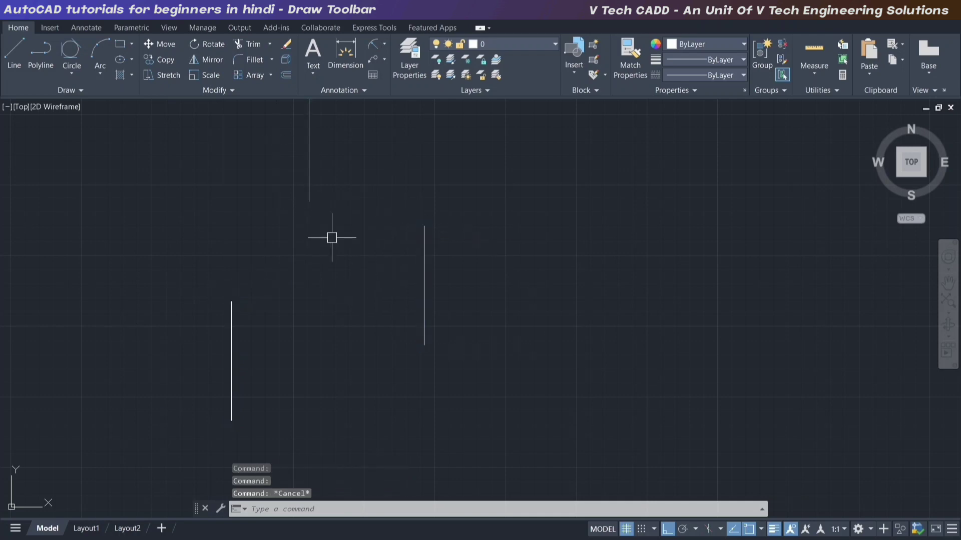
click(100, 73)
click(118, 94)
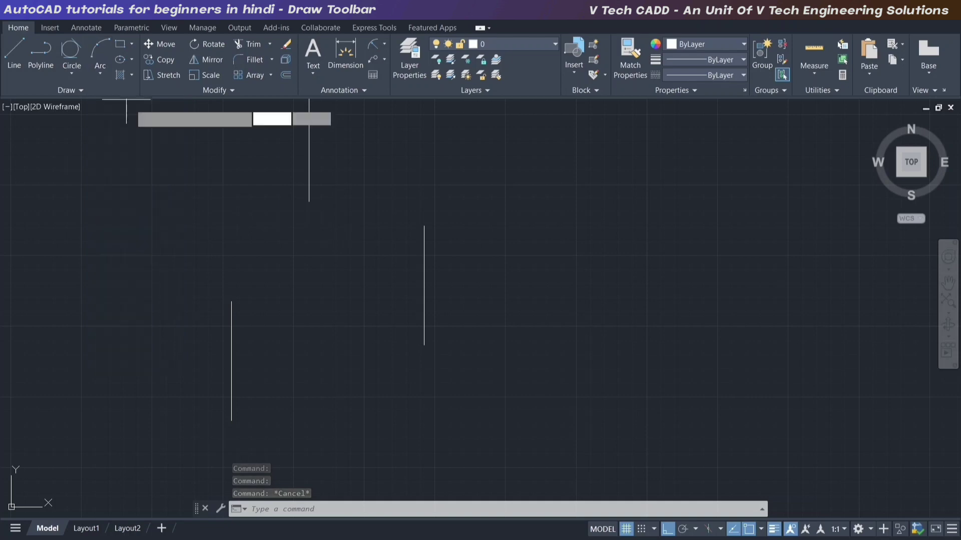
- With Ortho off, draw a 3-Point arc through the three vertical lines' endpoints
click(231, 301)
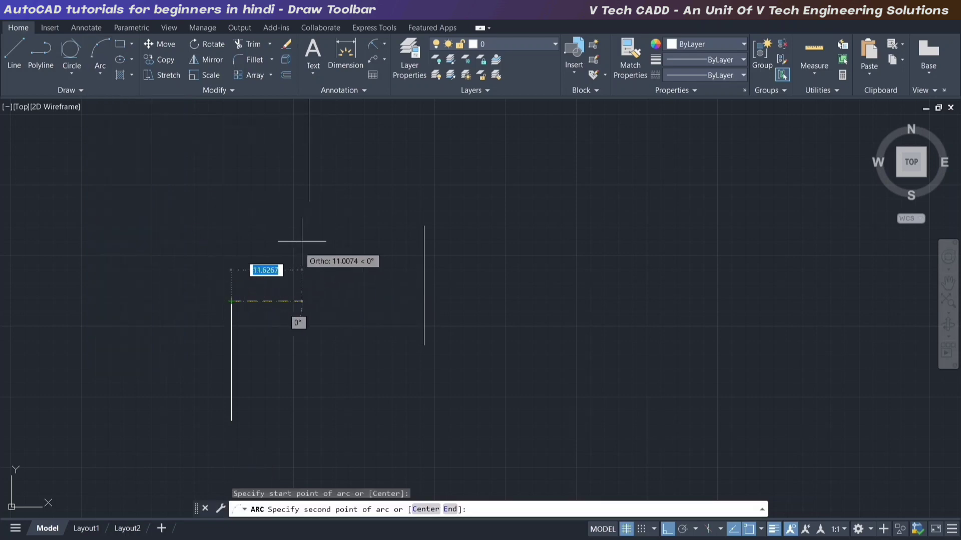
key(F8)
click(309, 202)
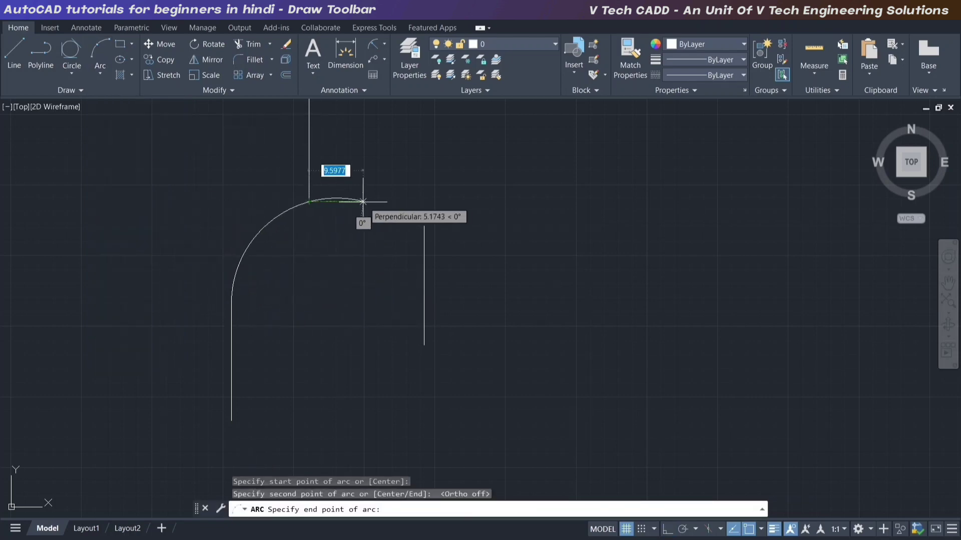
click(424, 226)
scroll(325, 257, down, 2)
middle_drag(326, 257, 393, 287)
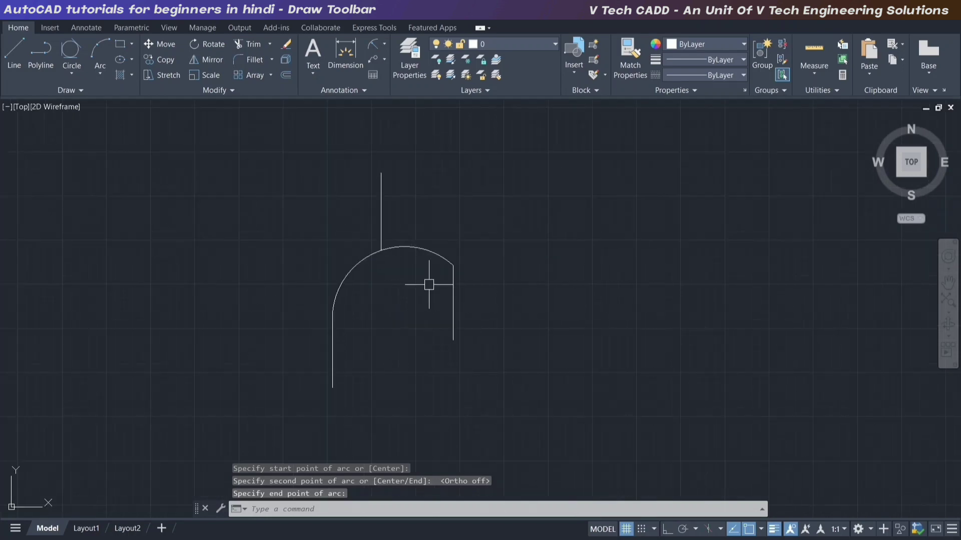
- Draw a second, free-standing 3-Point arc to the right
click(100, 74)
click(116, 94)
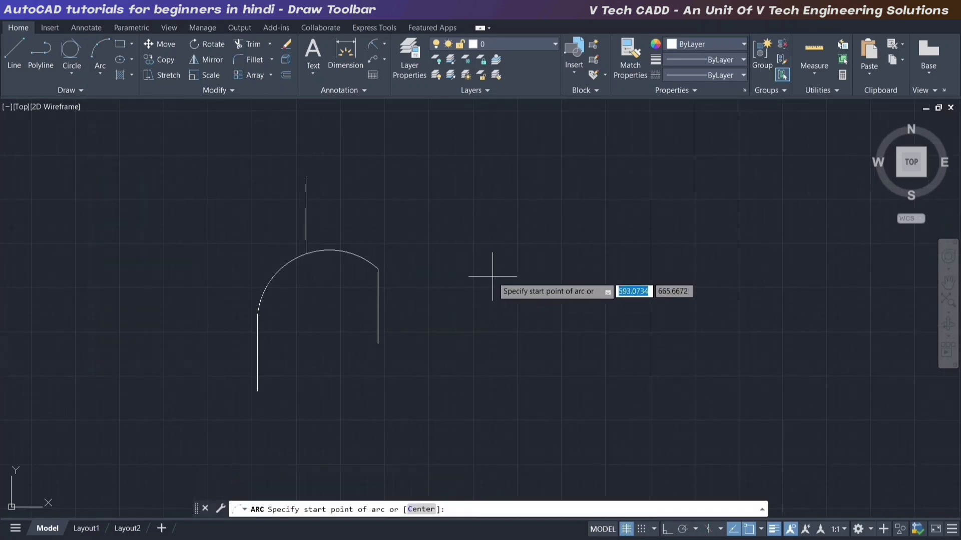
click(491, 276)
click(601, 192)
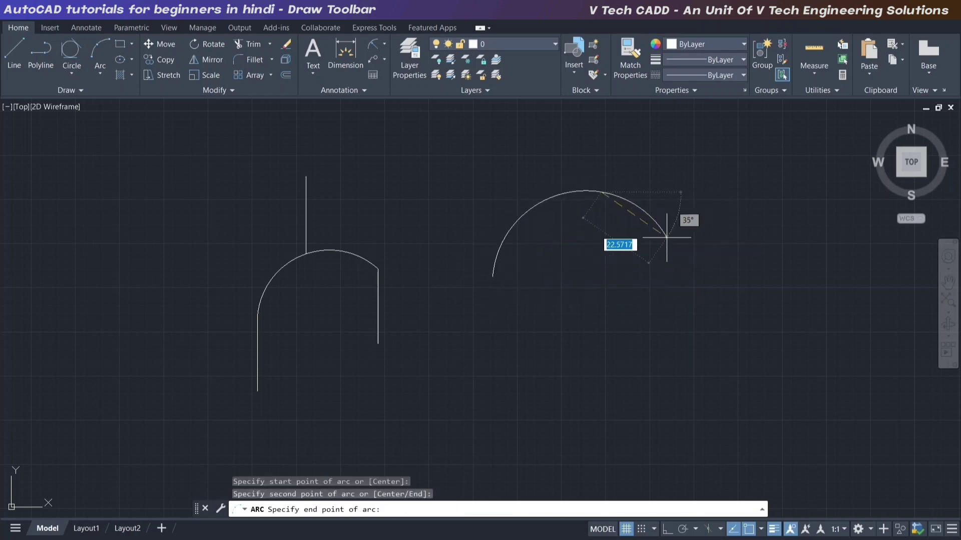
click(740, 300)
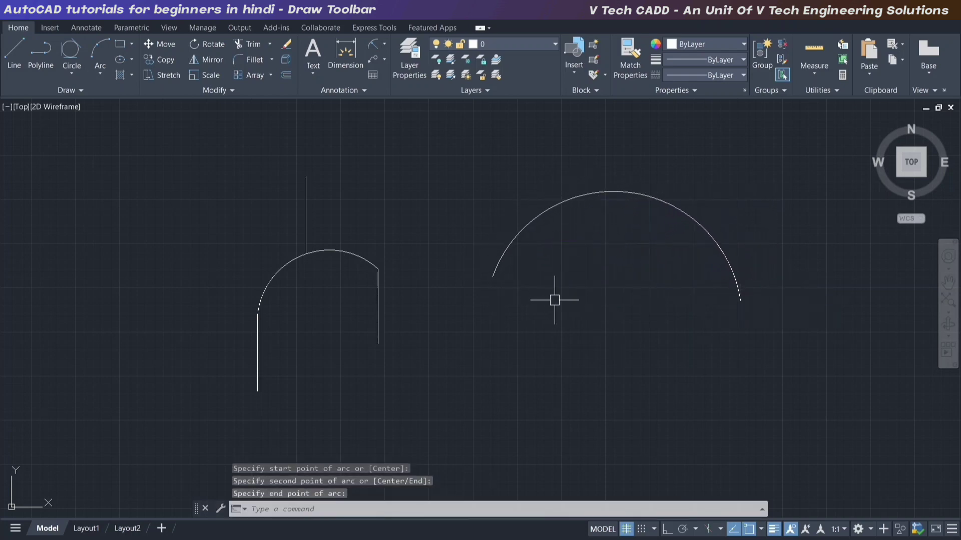
- Window-select the lines and both arcs and erase them
click(728, 168)
click(228, 375)
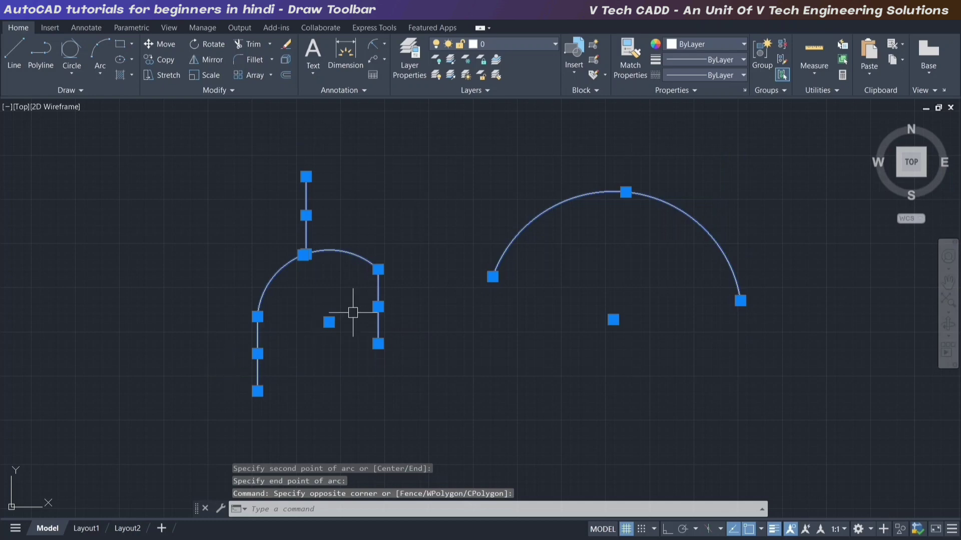
key(Delete)
click(96, 76)
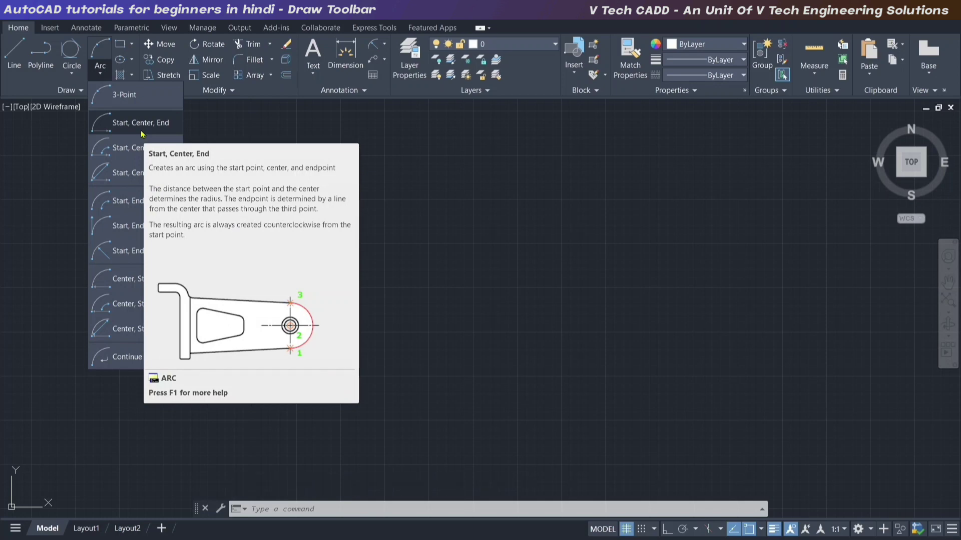
- Draw a Start, Center, End arc, center 50 from start, ending straight above the center
key(Escape)
key(Escape)
key(Escape)
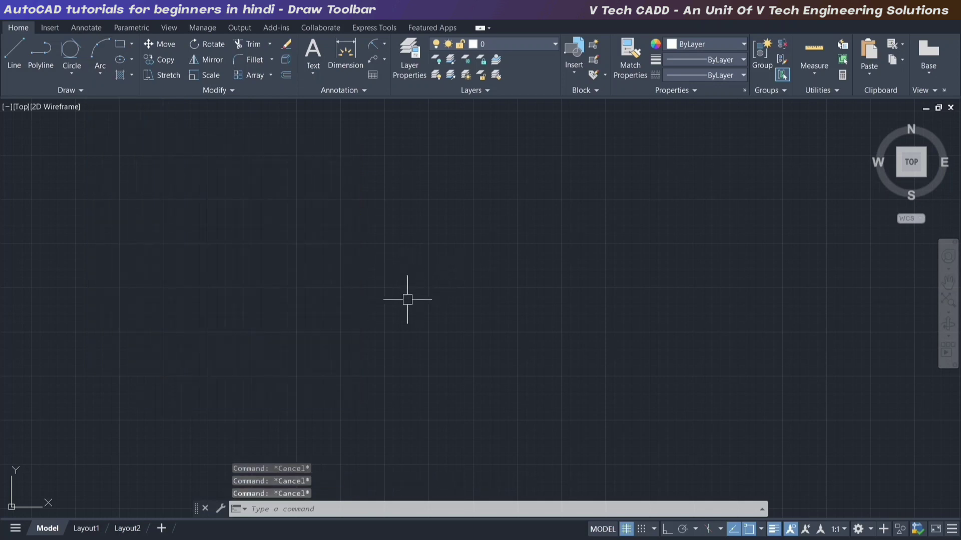
click(108, 74)
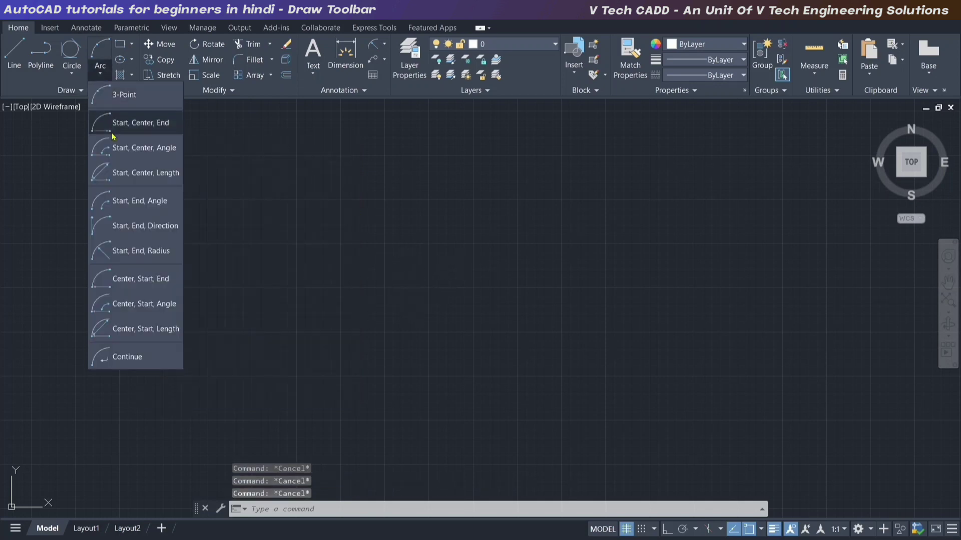
click(144, 125)
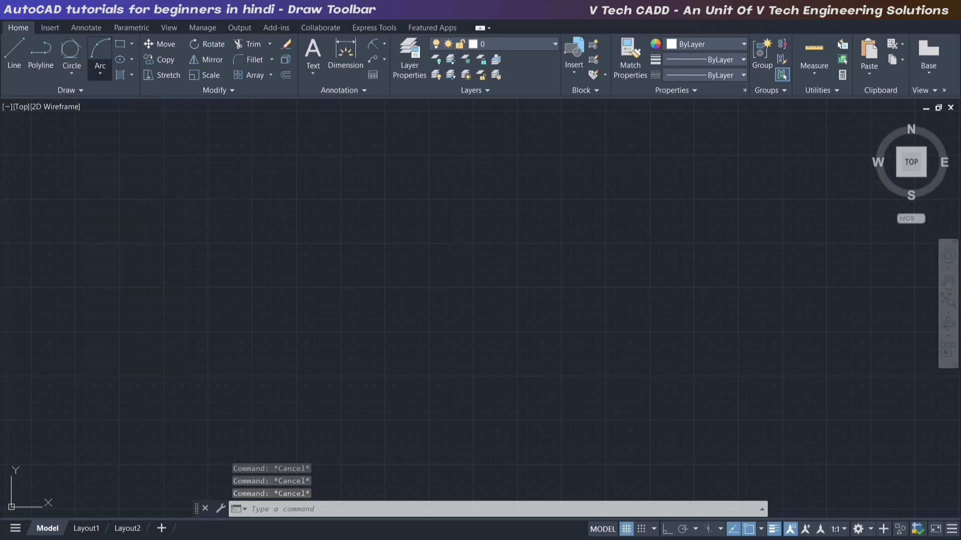
click(372, 287)
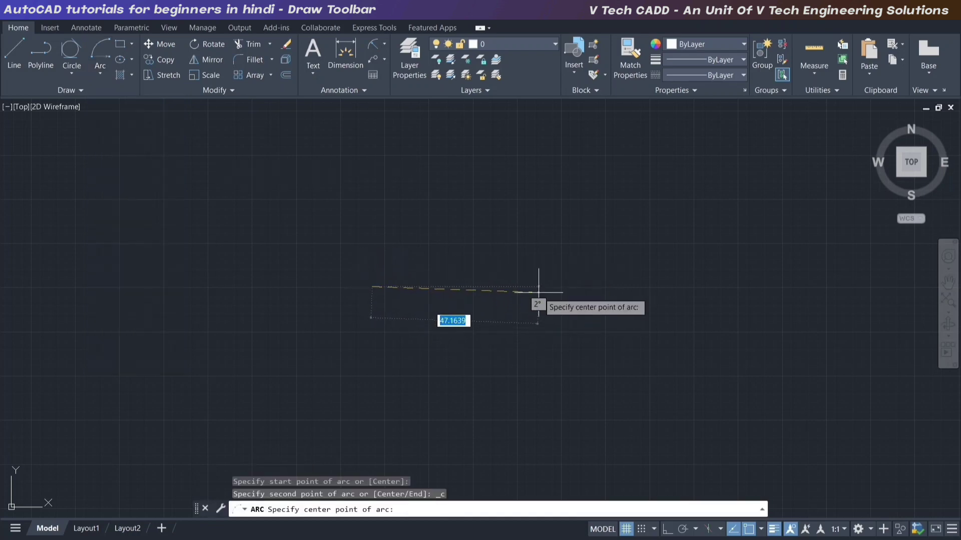
key(F8)
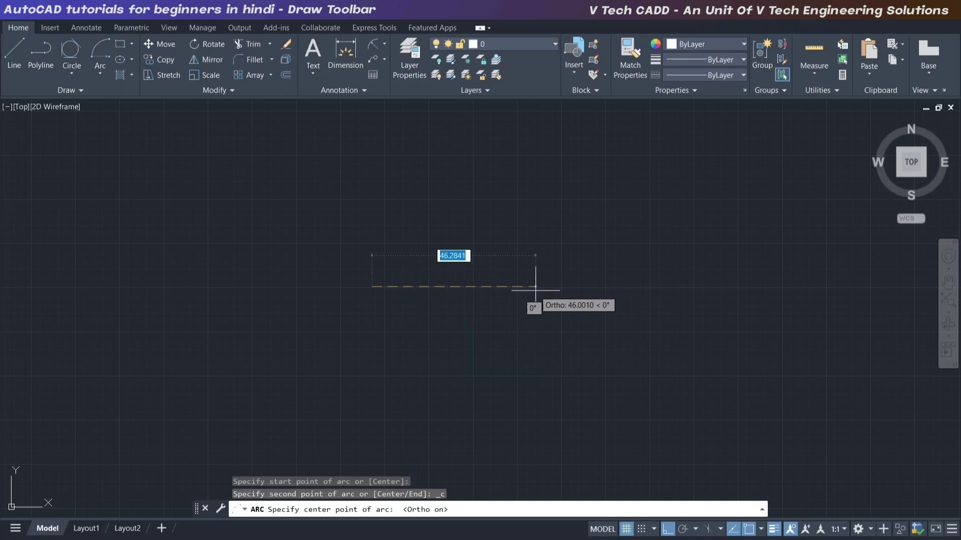
key(Return)
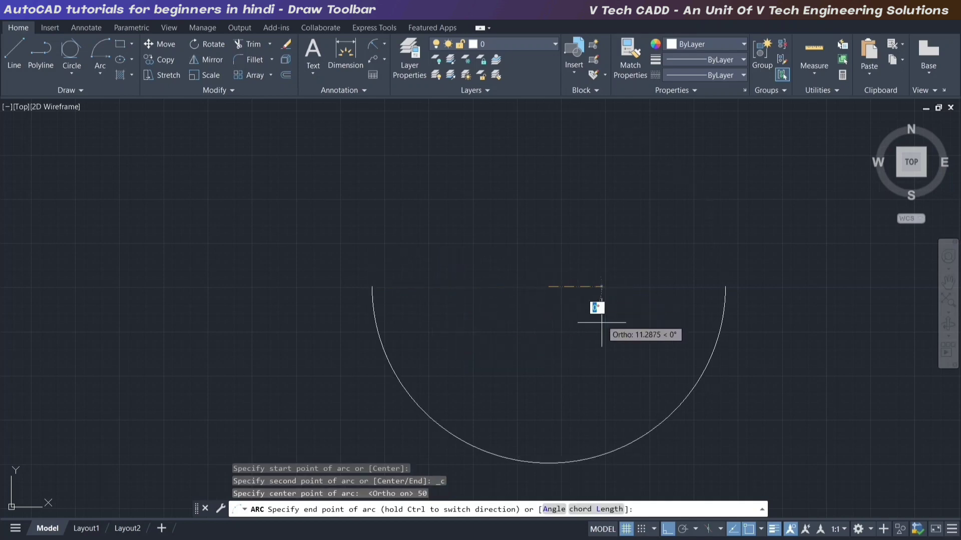
scroll(541, 371, down, 2)
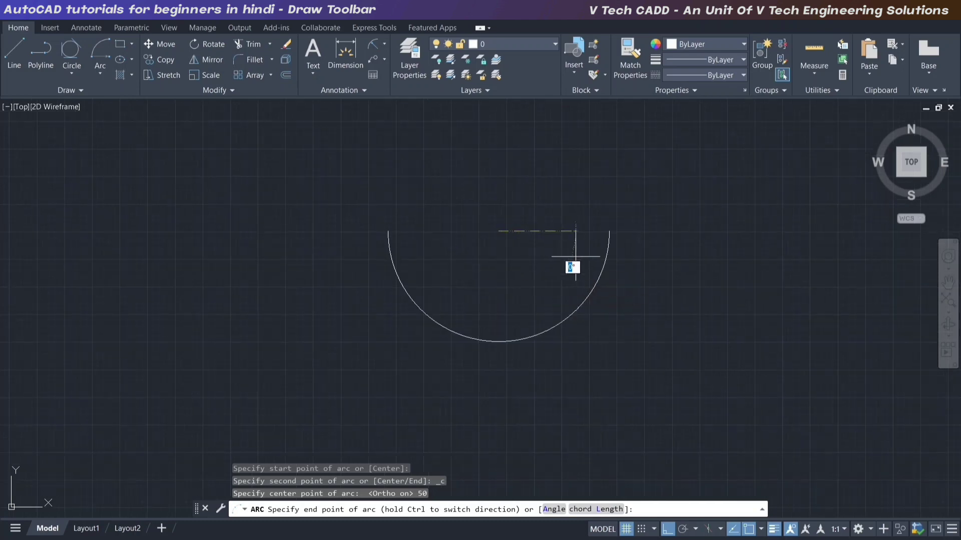
middle_drag(507, 335, 507, 378)
key(F8)
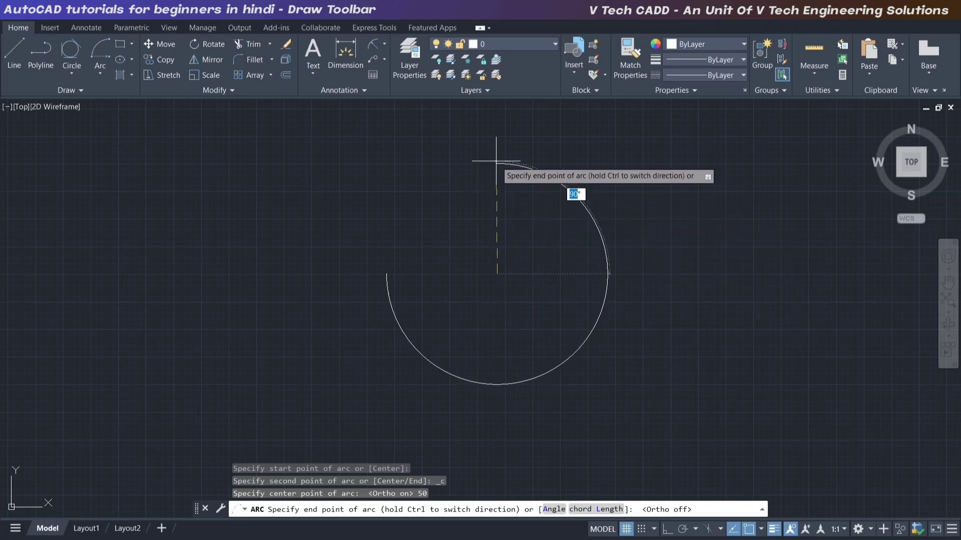
key(F8)
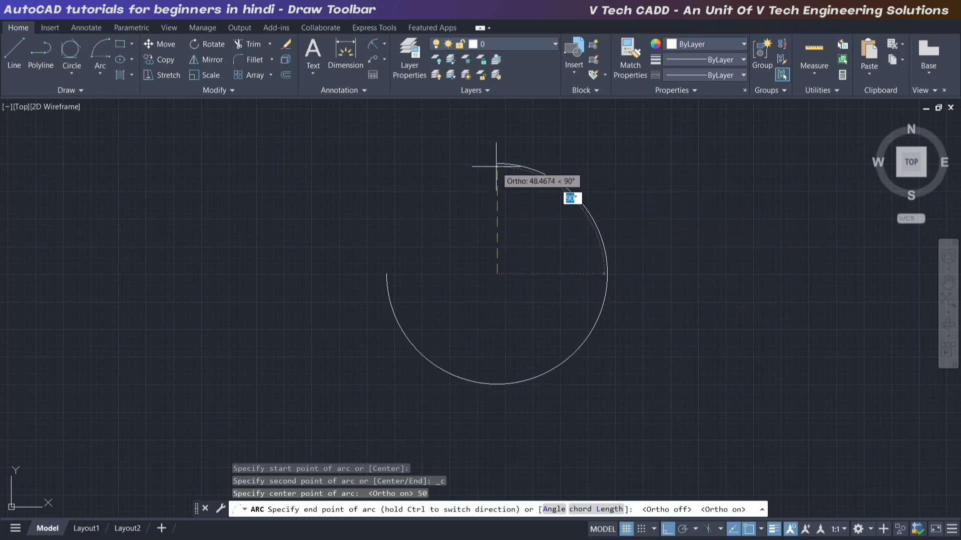
click(497, 164)
middle_drag(522, 270, 392, 292)
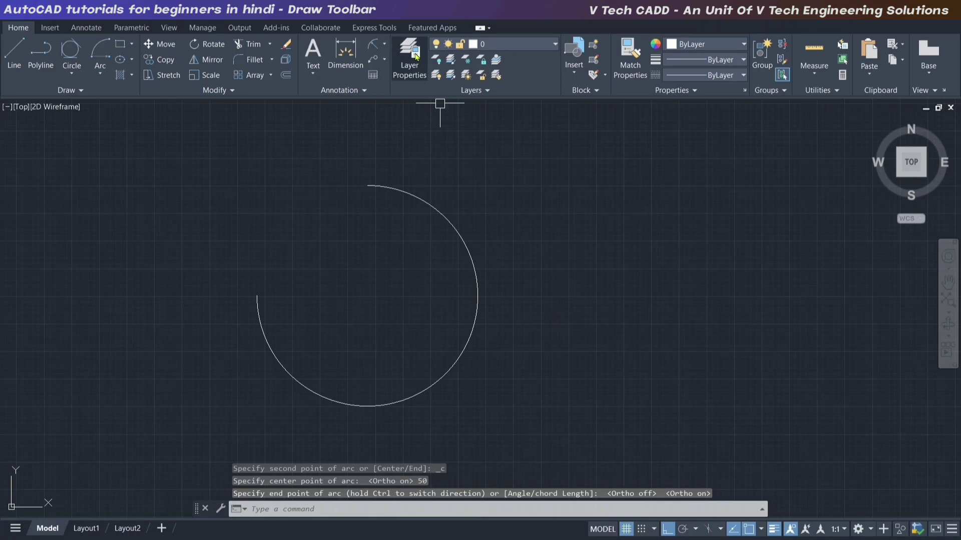
- Add a Ø100.00 diameter dimension to the arc
click(384, 46)
click(400, 190)
click(453, 221)
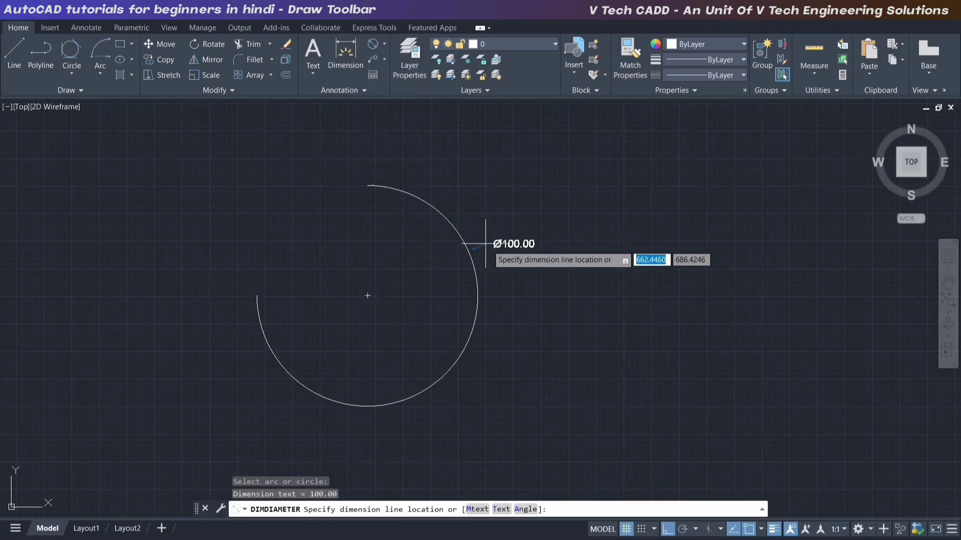
click(510, 244)
scroll(527, 266, up, 2)
scroll(521, 262, down, 2)
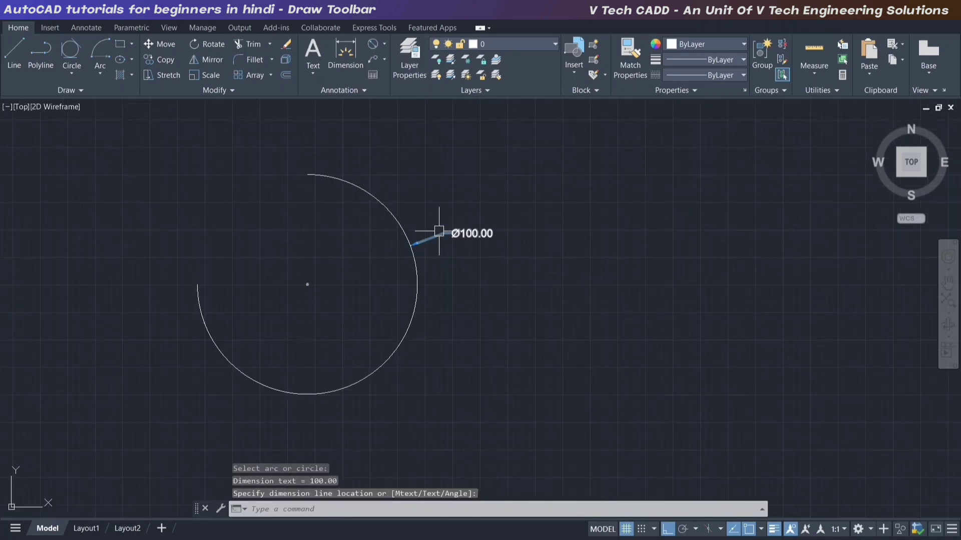
- Draw a second Start, Center, End arc with a diagonal center, Ortho back on for the end
click(100, 74)
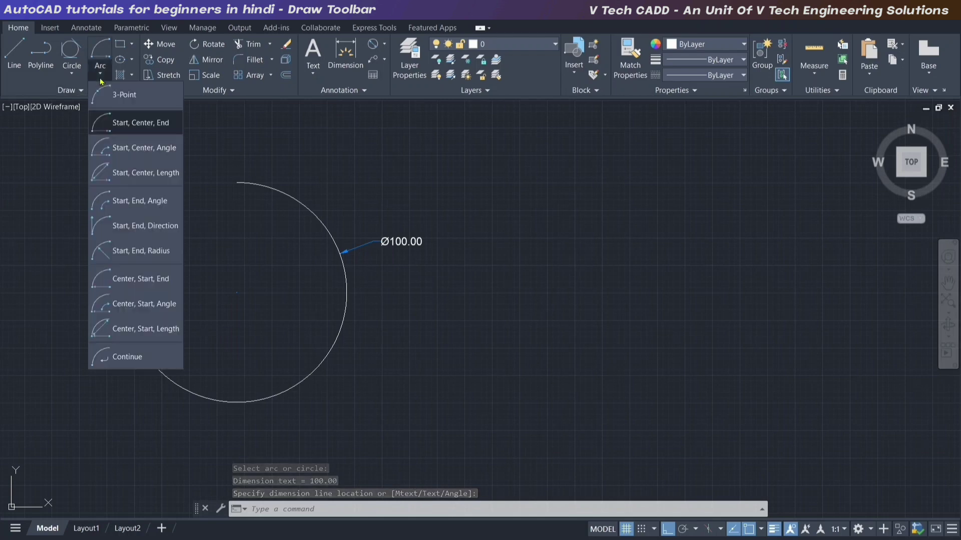
click(144, 124)
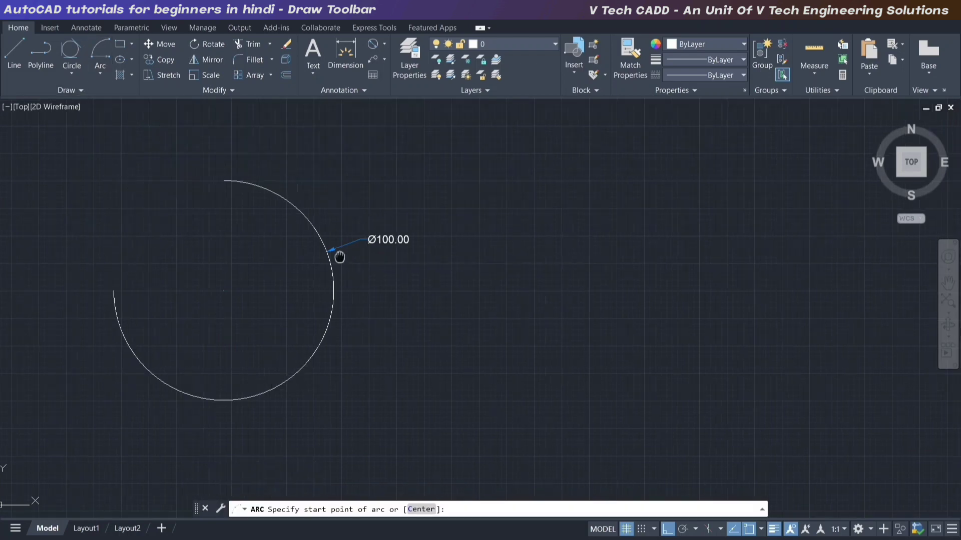
click(534, 310)
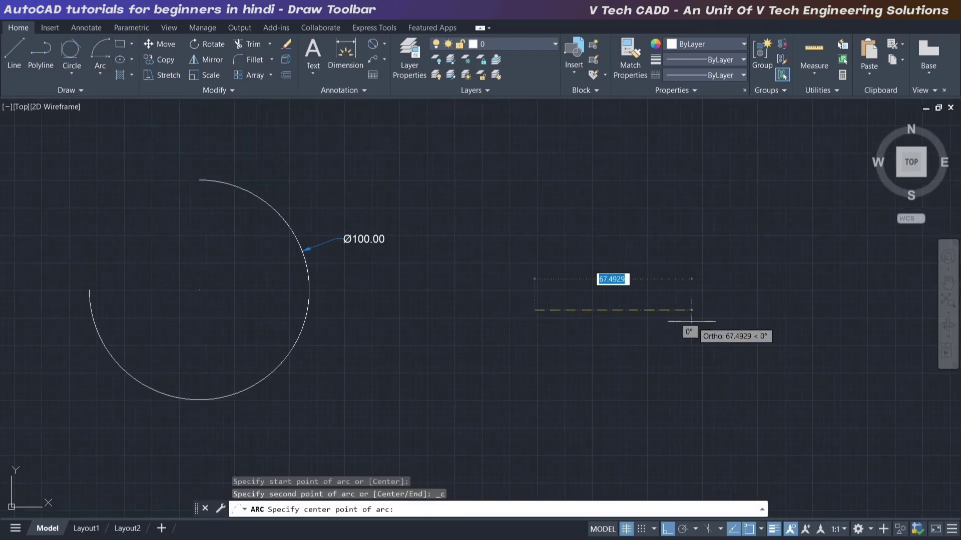
key(F8)
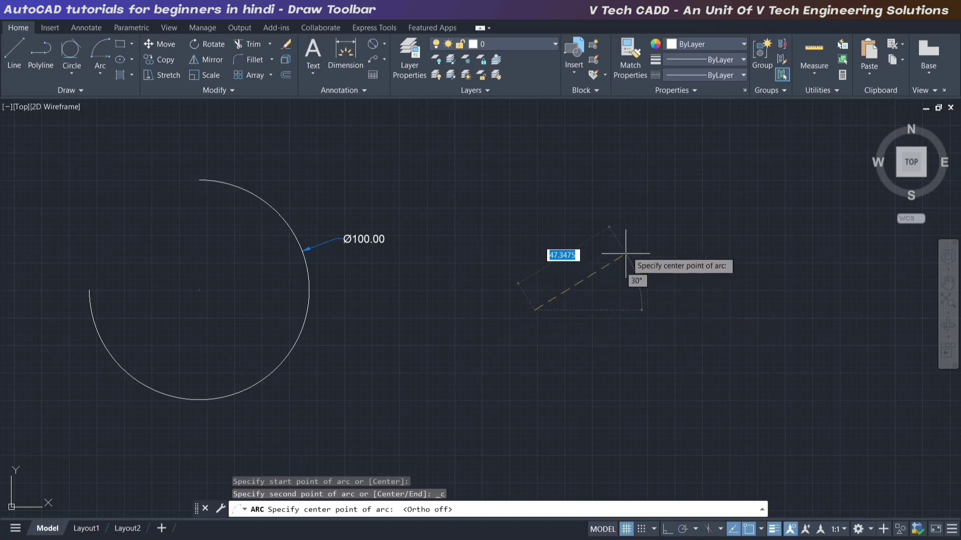
click(621, 225)
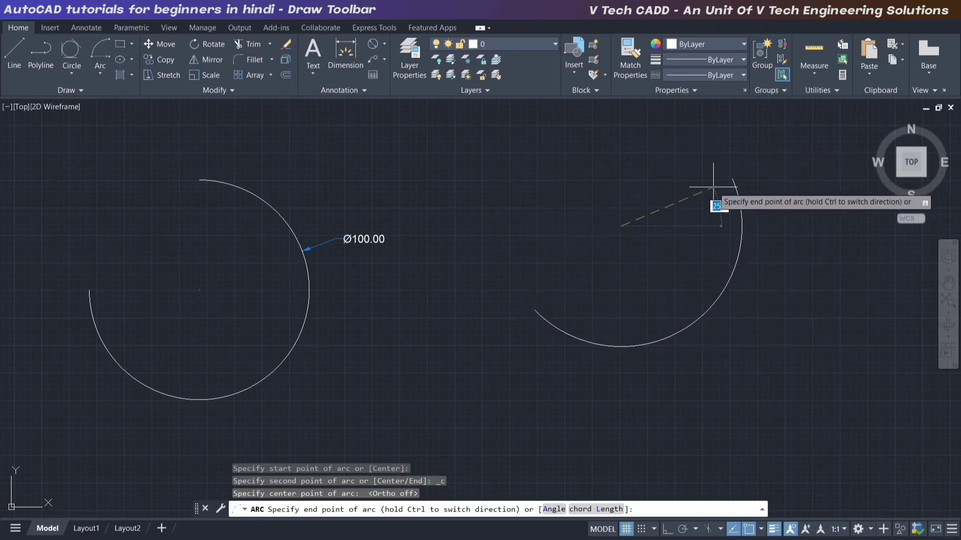
key(F8)
click(741, 226)
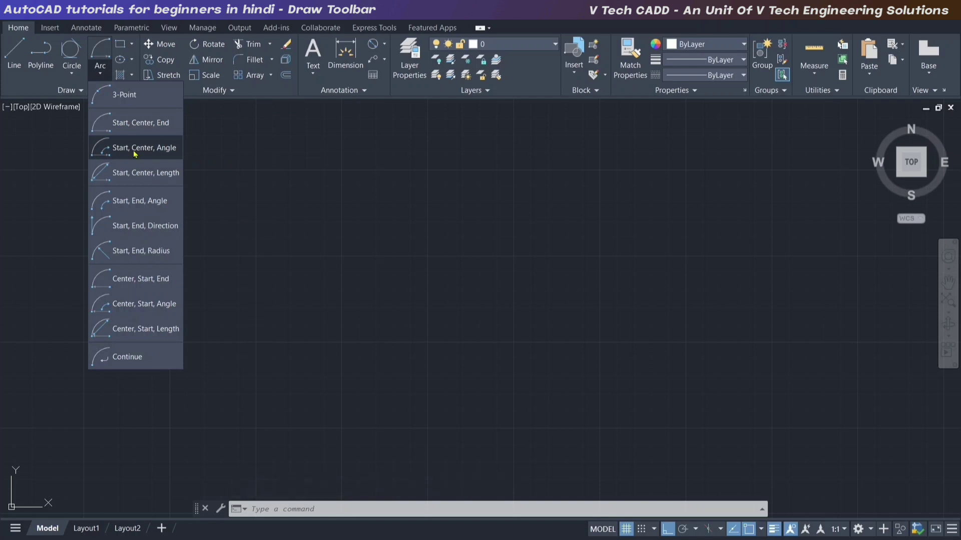
- Draw a Start, Center, Angle arc with a 50-unit center offset and 135° angle
click(136, 153)
click(379, 310)
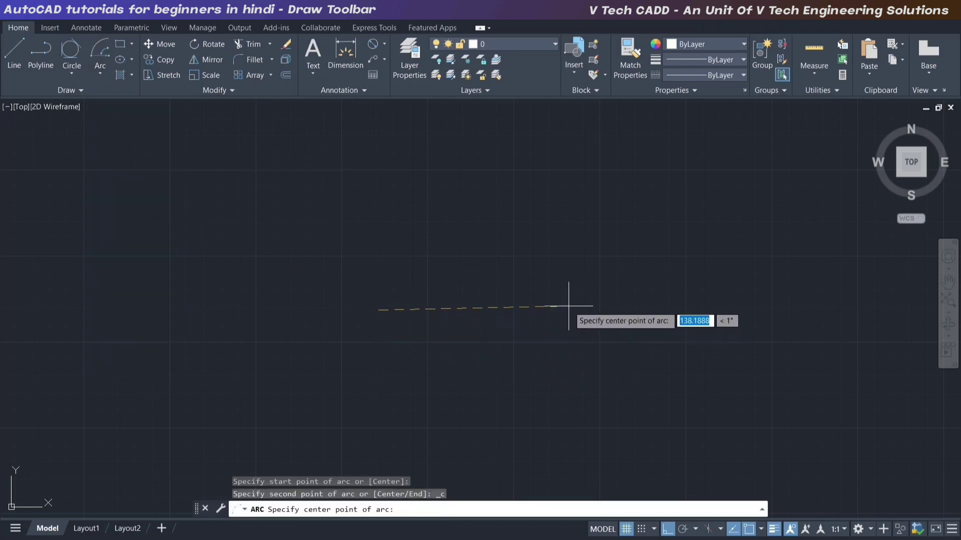
key(Return)
text(135)
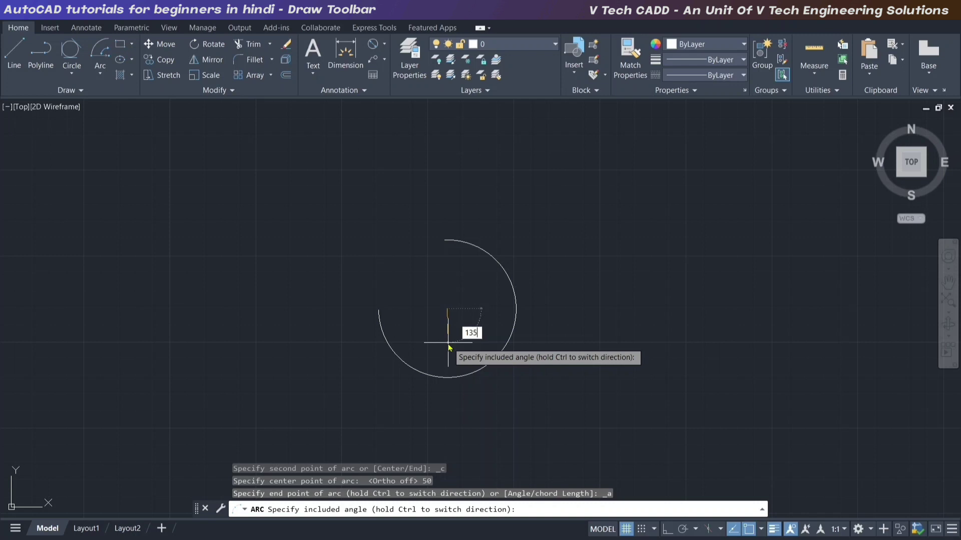
key(Return)
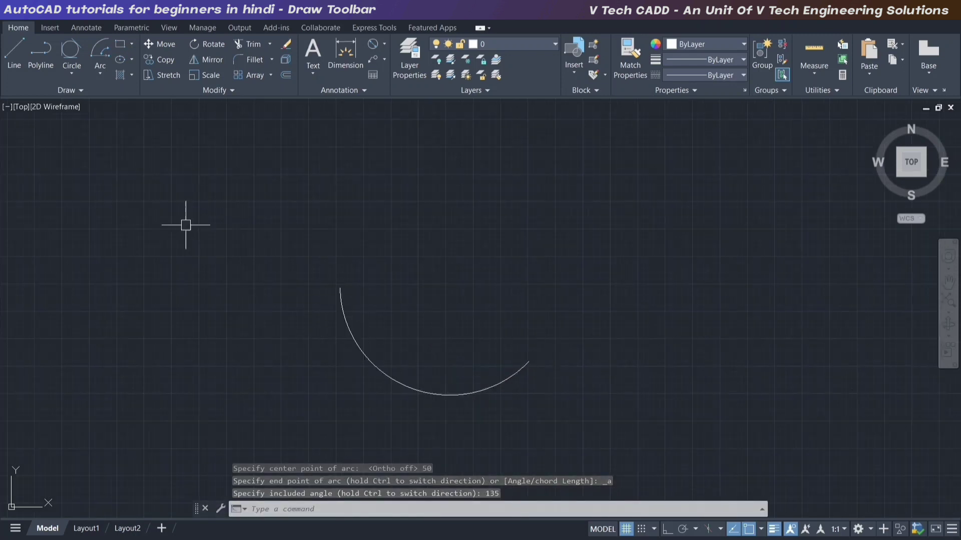
middle_drag(350, 250, 127, 186)
- Draw another Start, Center, Angle arc with its center to the right and a 90° angle
click(101, 75)
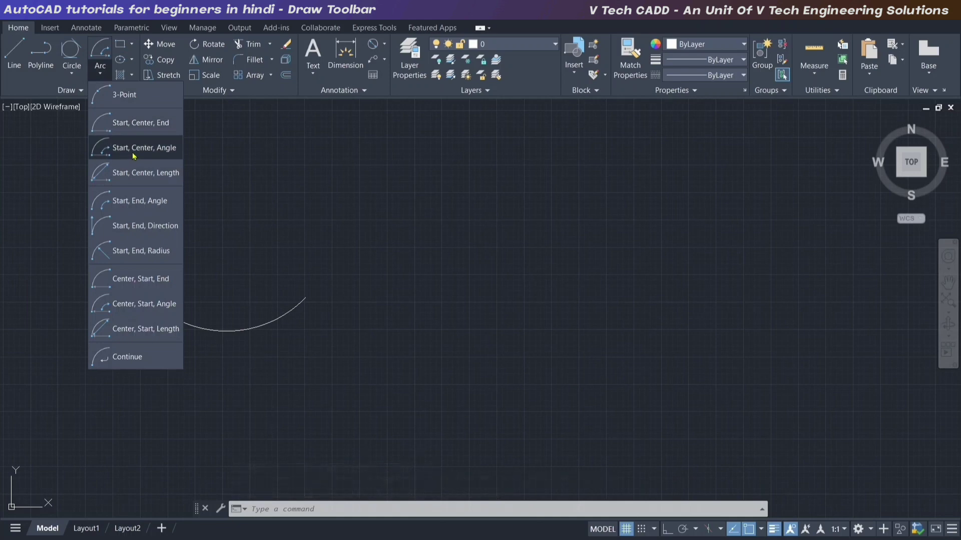
click(138, 146)
click(438, 261)
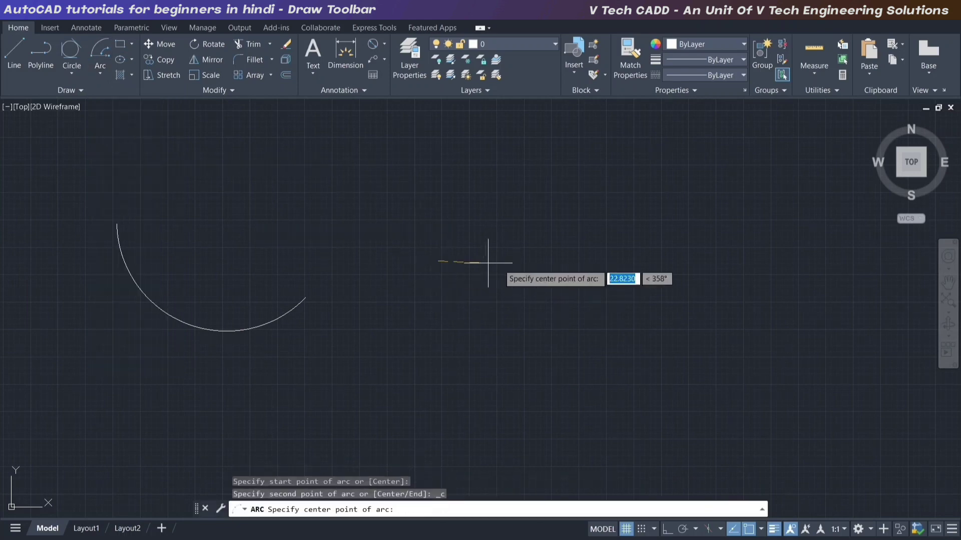
key(F8)
click(608, 262)
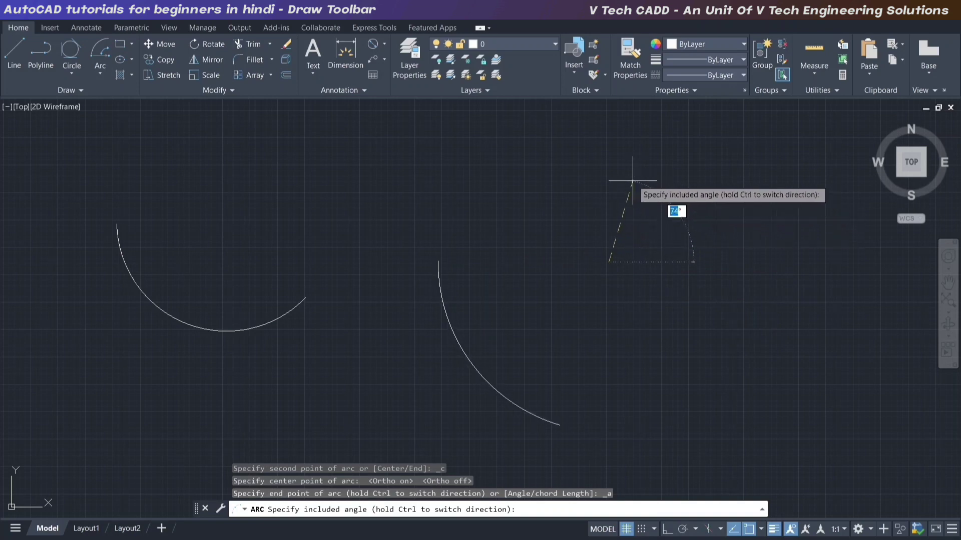
click(608, 161)
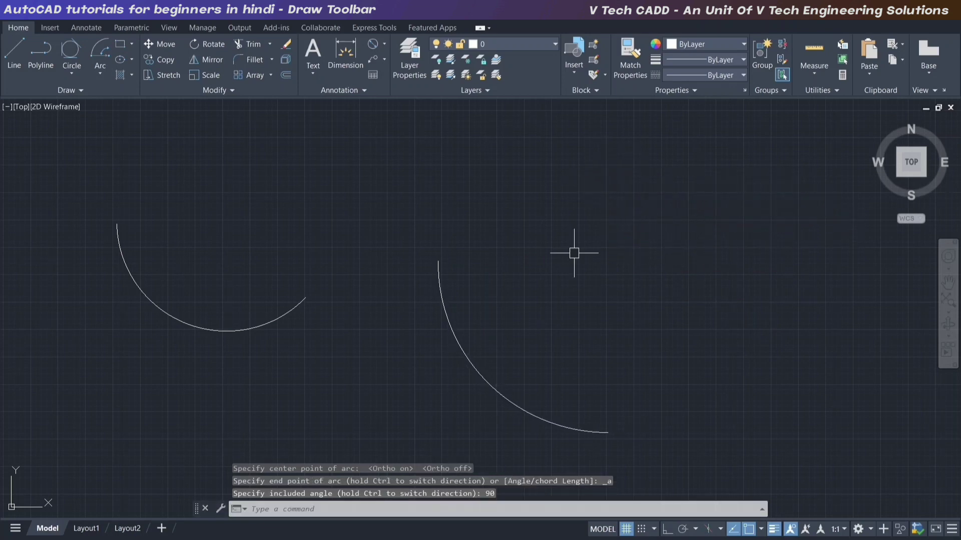
- Close the 90° arc with a horizontal and a vertical line through its center
text(l)
key(Return)
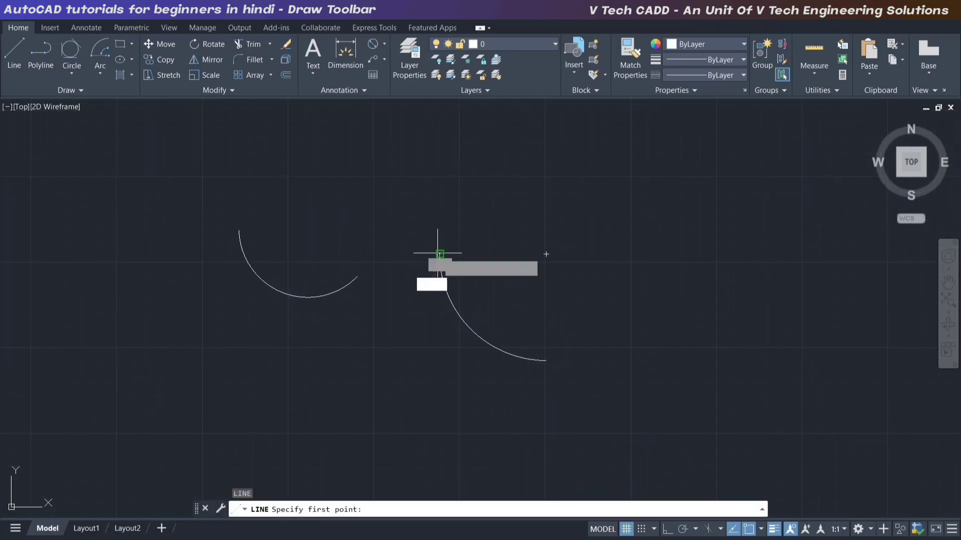
click(440, 255)
click(545, 255)
click(545, 363)
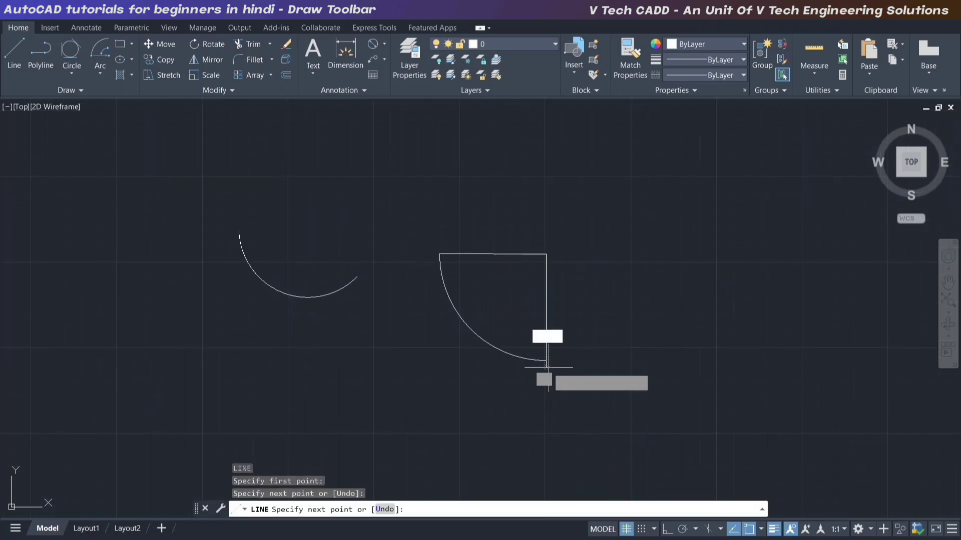
key(Escape)
- Window-select both arcs and the lines and erase them
scroll(556, 285, up, 2)
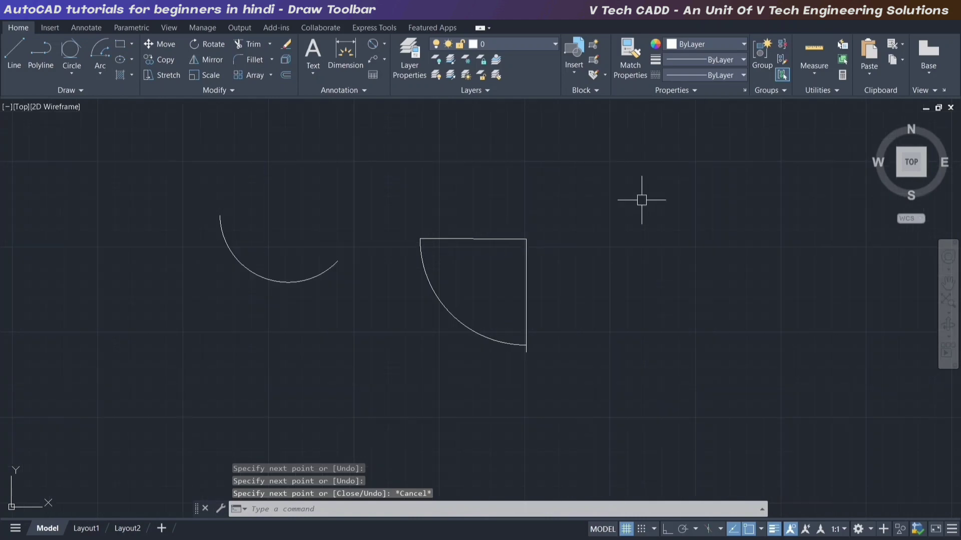
click(677, 168)
click(151, 407)
key(Delete)
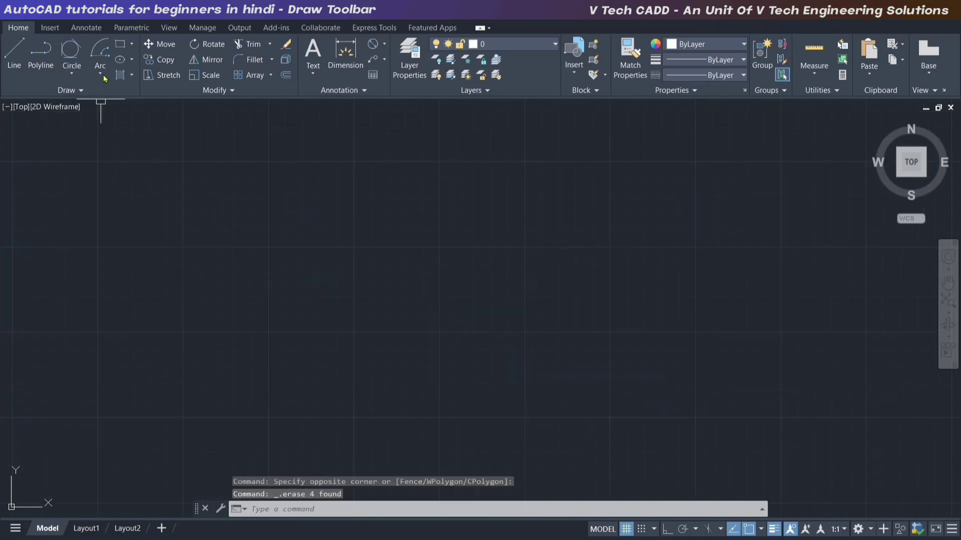
- Draw a Start, Center, Length arc with a 120 chord length
click(102, 74)
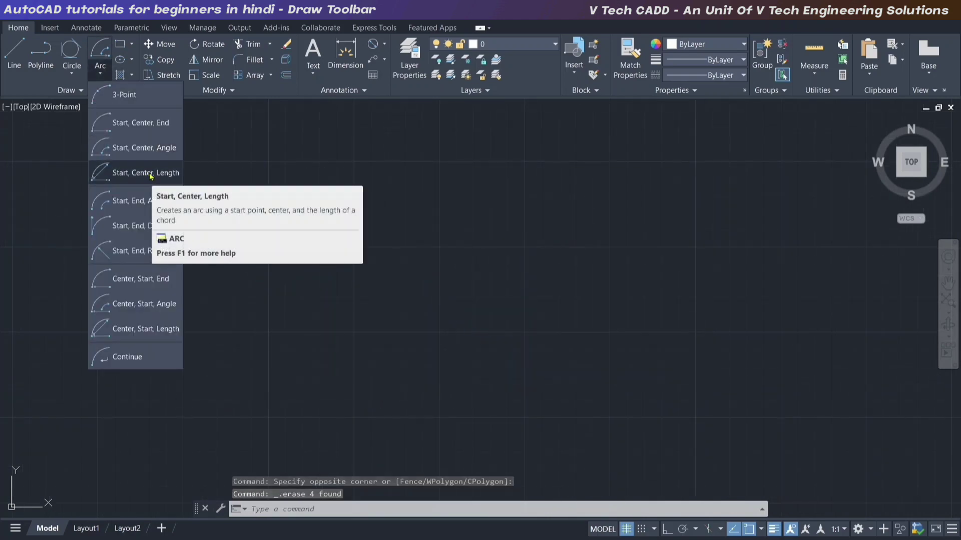
mouse_move(145, 172)
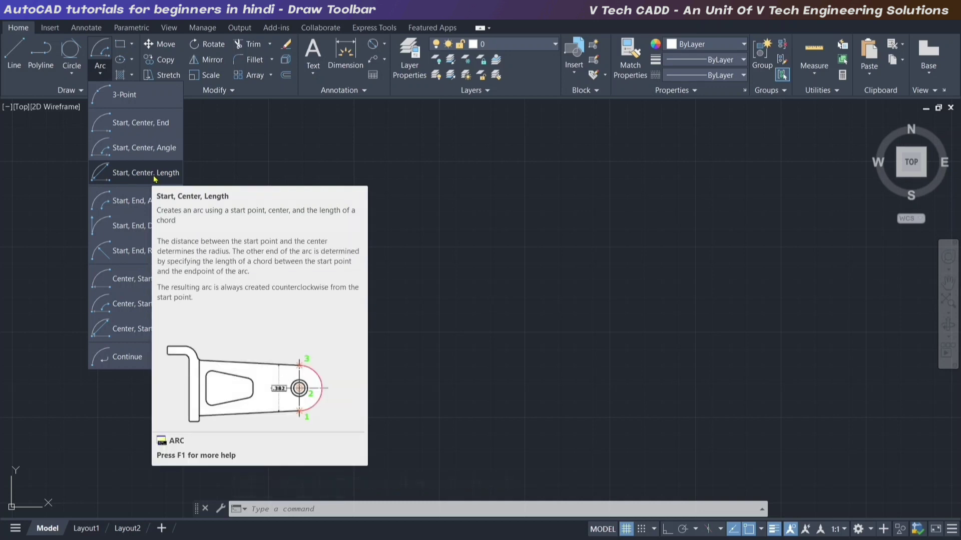
click(154, 179)
click(414, 315)
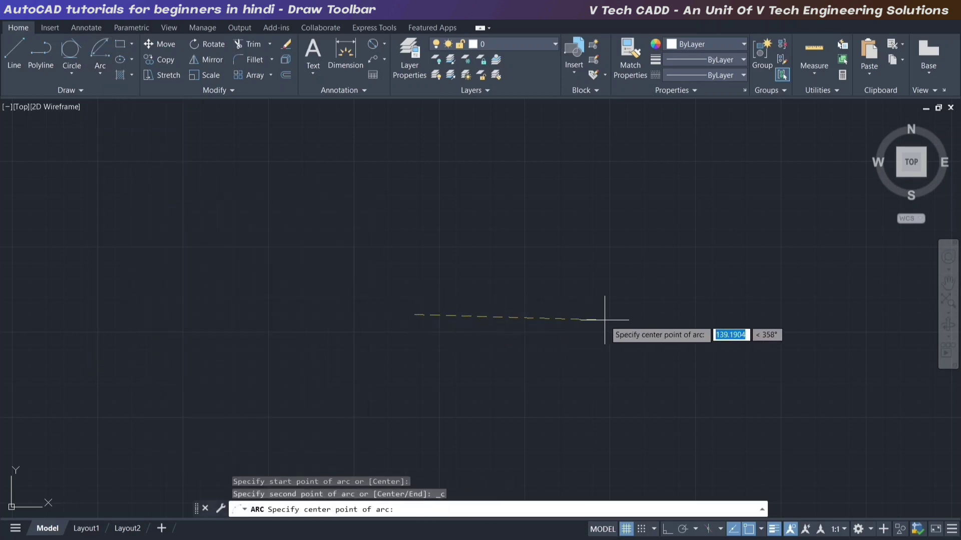
key(F8)
key(F8)
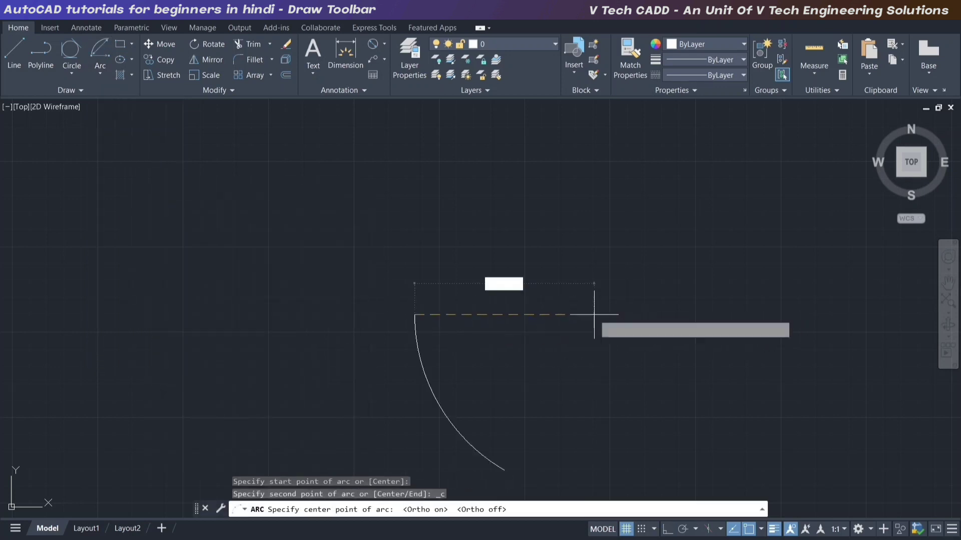
click(552, 332)
text(120)
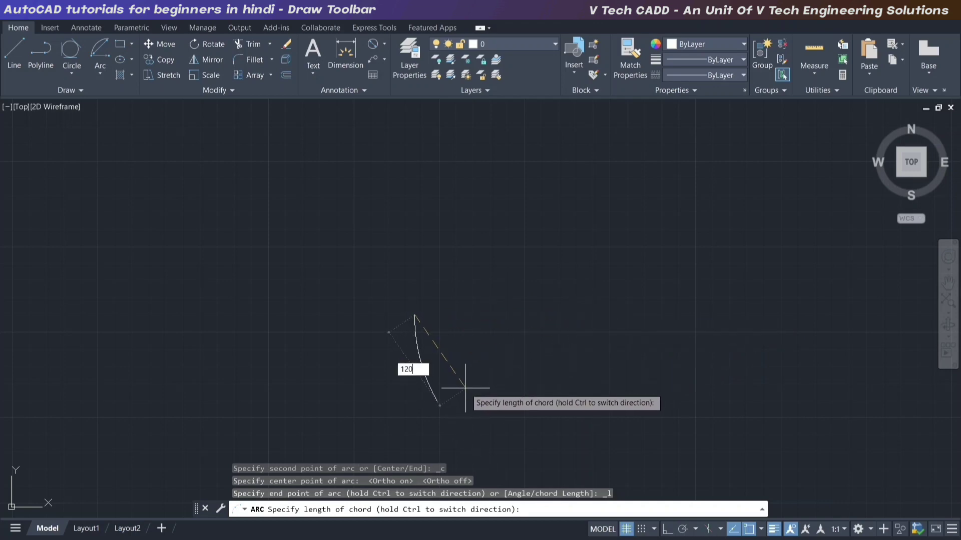
key(Return)
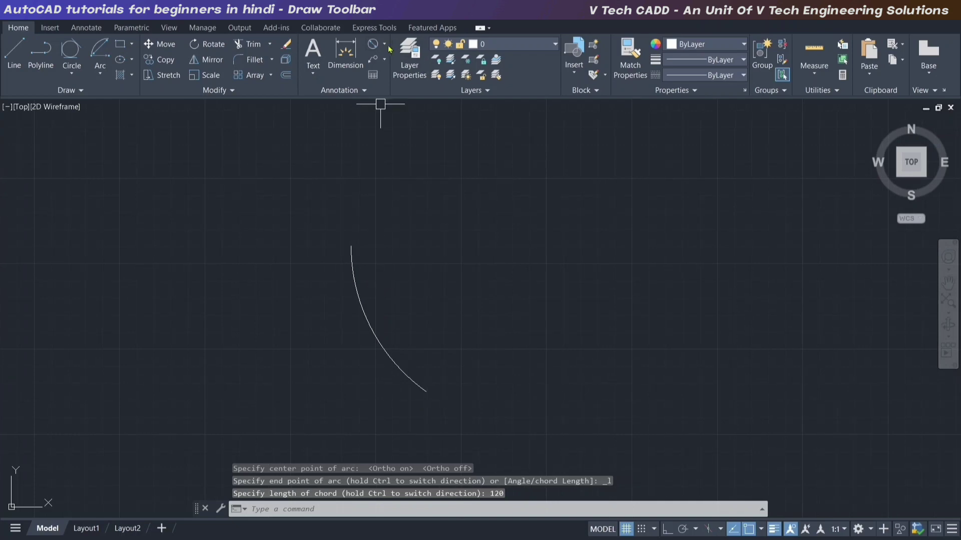
- Add an aligned 120.00 dimension between the arc's two ends
click(387, 46)
click(396, 91)
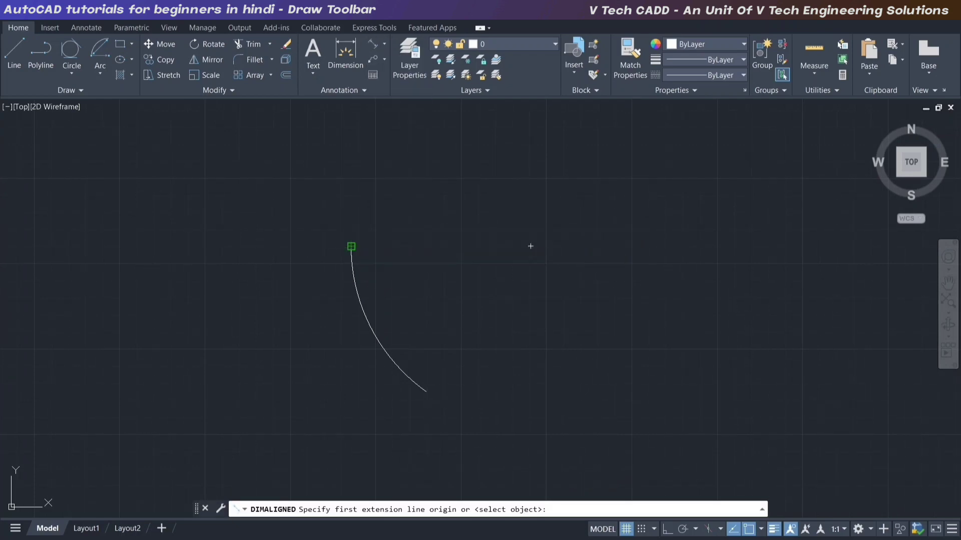
click(351, 246)
click(426, 391)
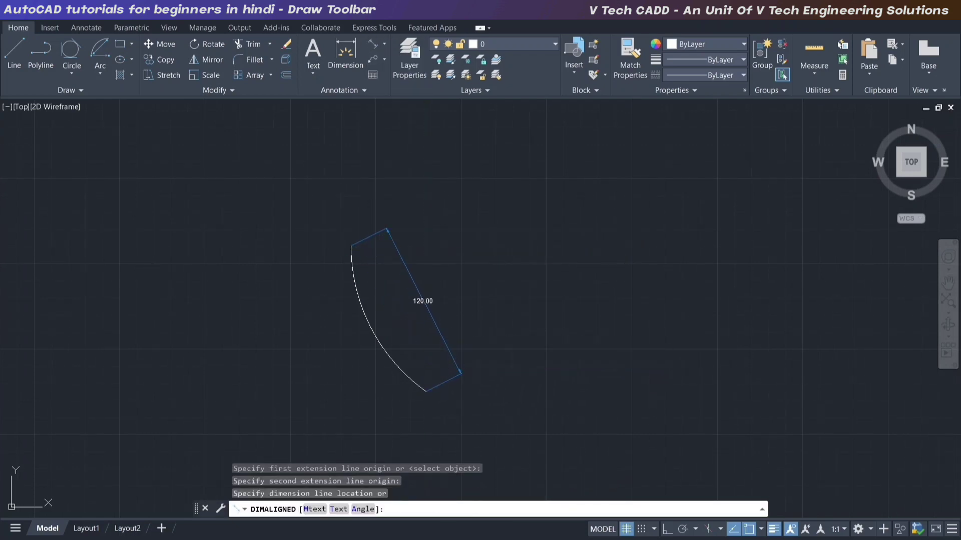
click(423, 300)
scroll(413, 331, up, 2)
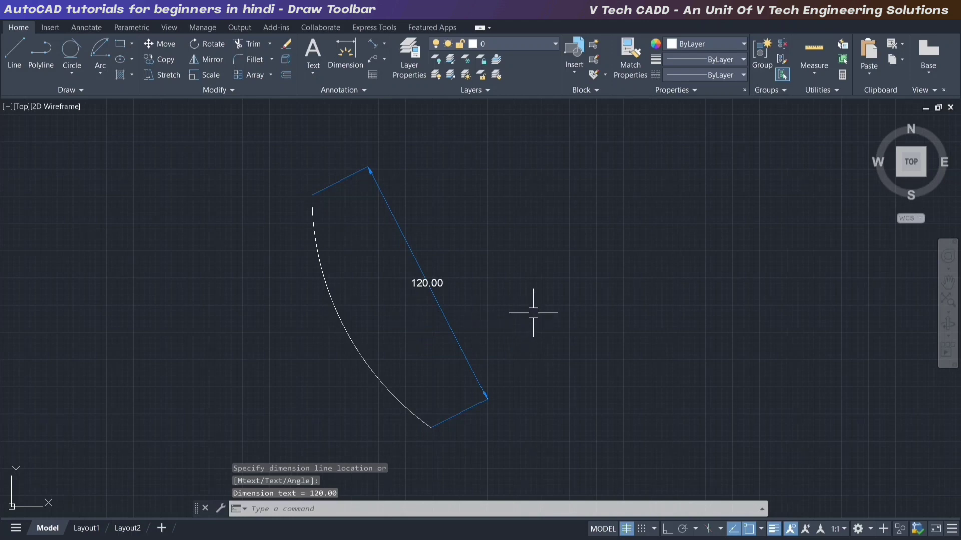
- Select the arc and its dimension and erase them
click(311, 343)
key(Delete)
click(100, 74)
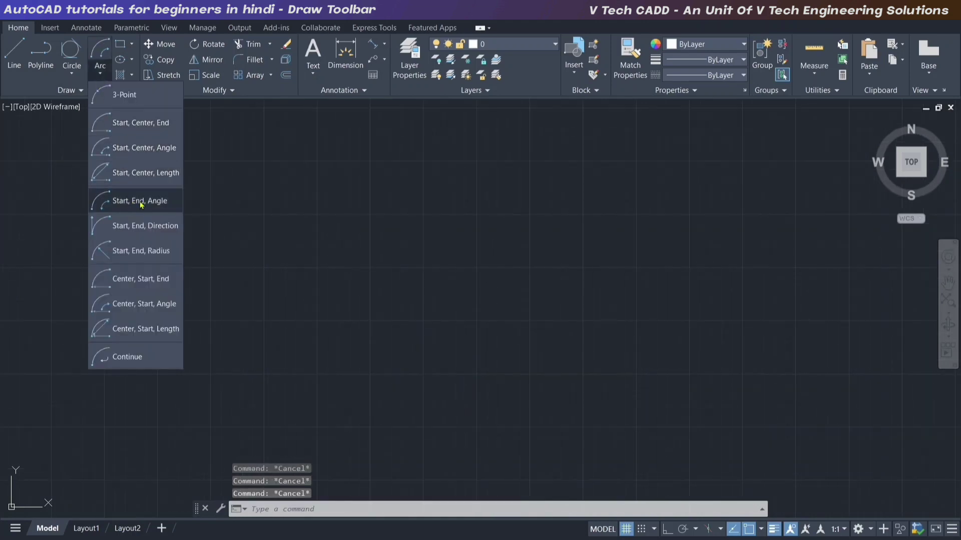
- Draw a Start, End, Angle arc with horizontal endpoints and a 135° included angle
click(141, 204)
click(409, 294)
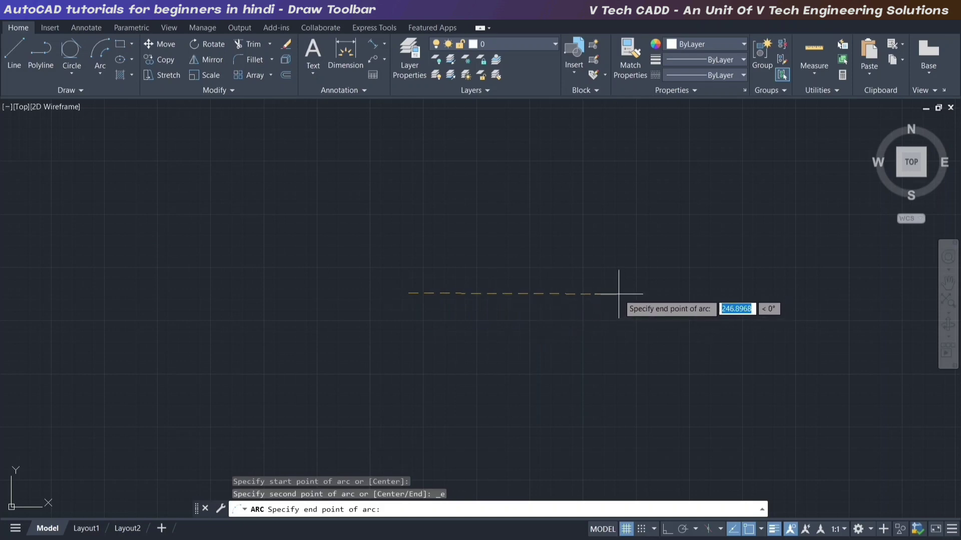
click(618, 293)
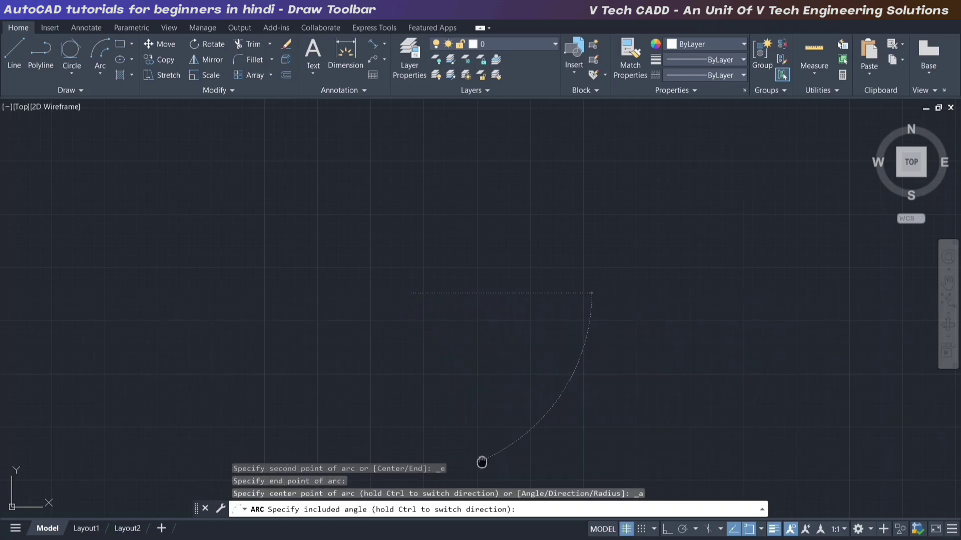
scroll(481, 437, up, 2)
text(135)
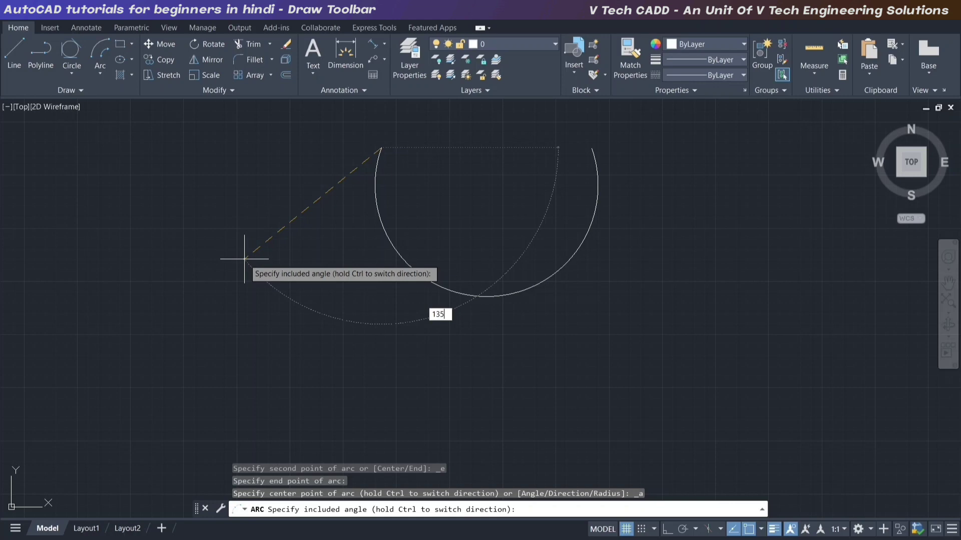
key(Return)
middle_drag(494, 223, 509, 268)
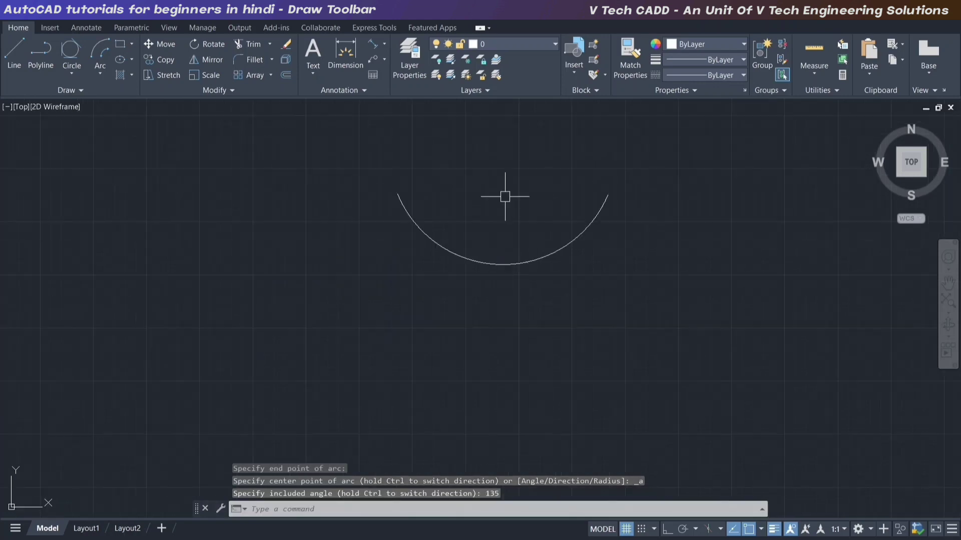
- Crossing-select the arc and erase it
drag(574, 209, 425, 329)
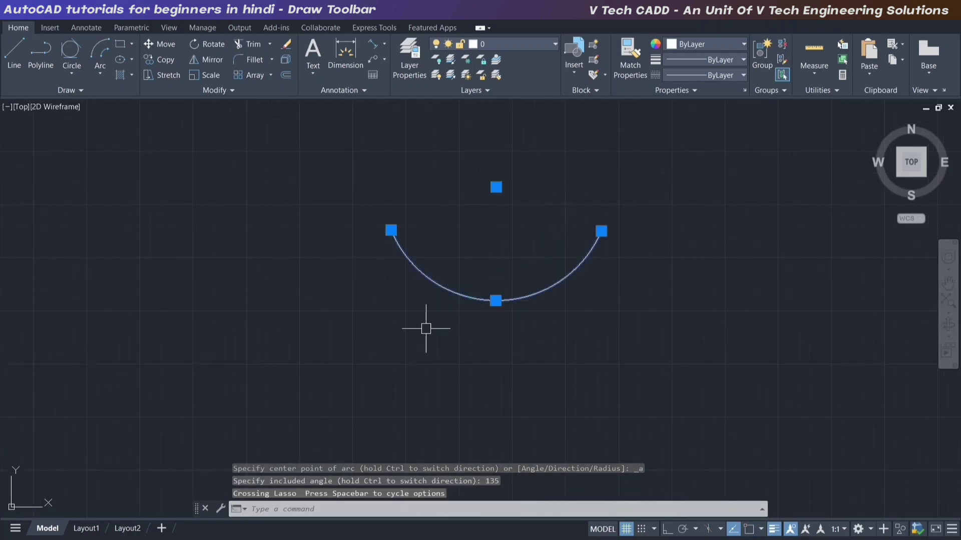
key(Delete)
click(99, 75)
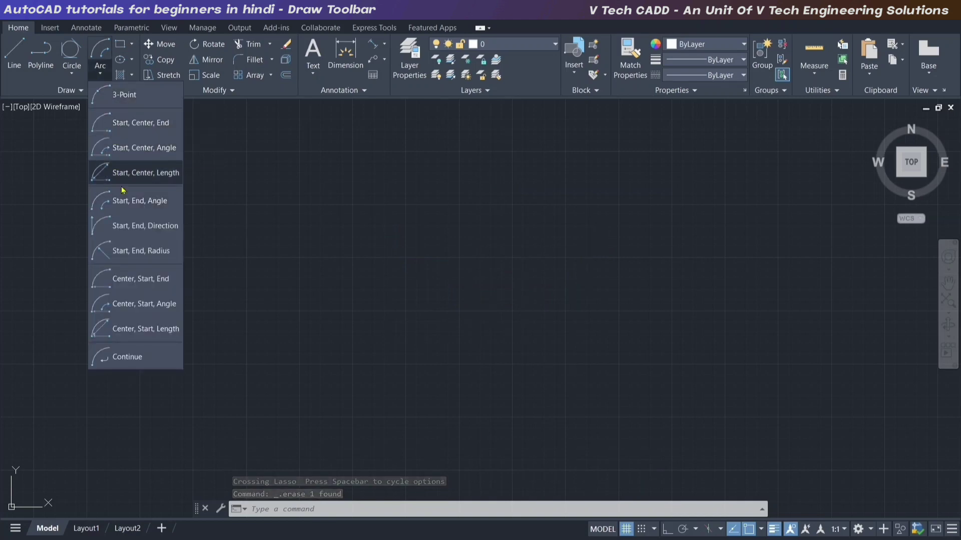
- Draw a Start, End, Direction arc between two horizontal points, sagging downward
click(138, 229)
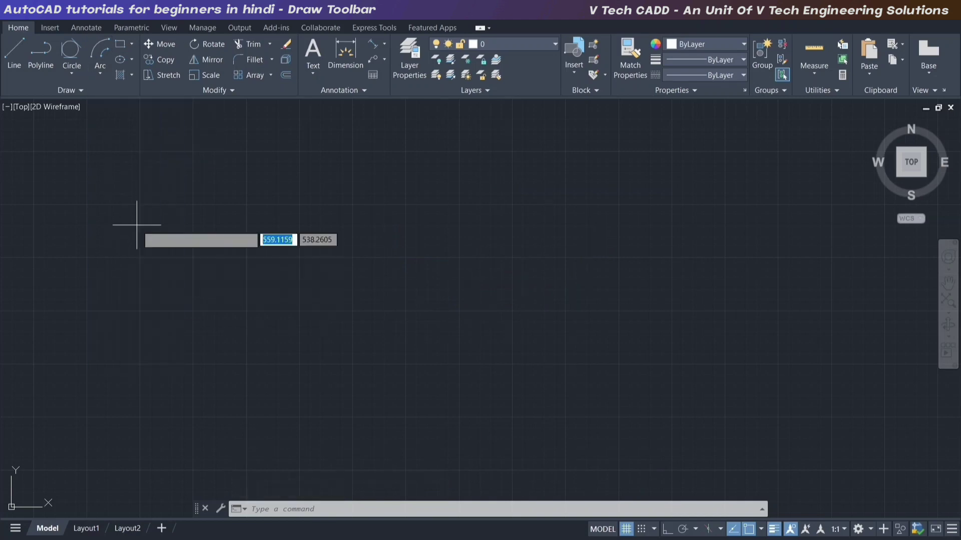
click(340, 269)
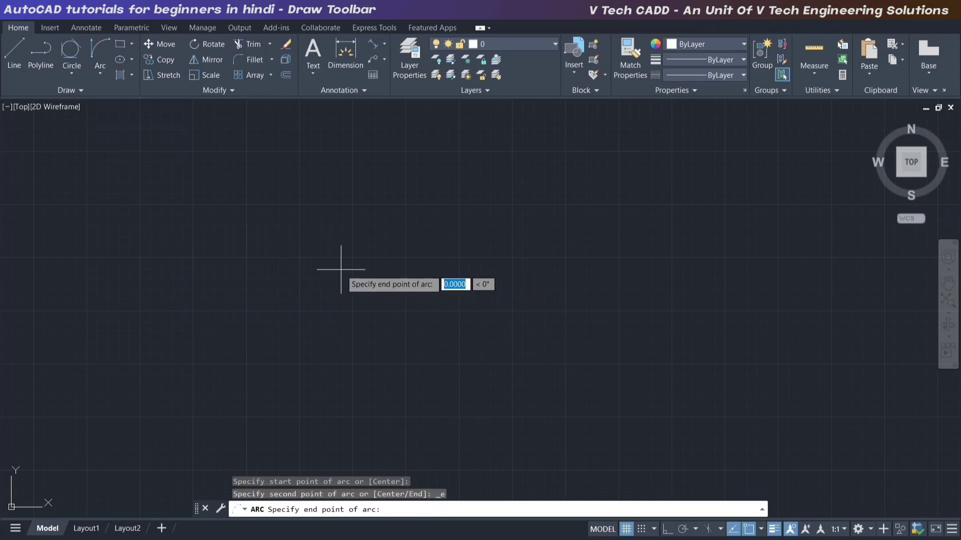
click(608, 279)
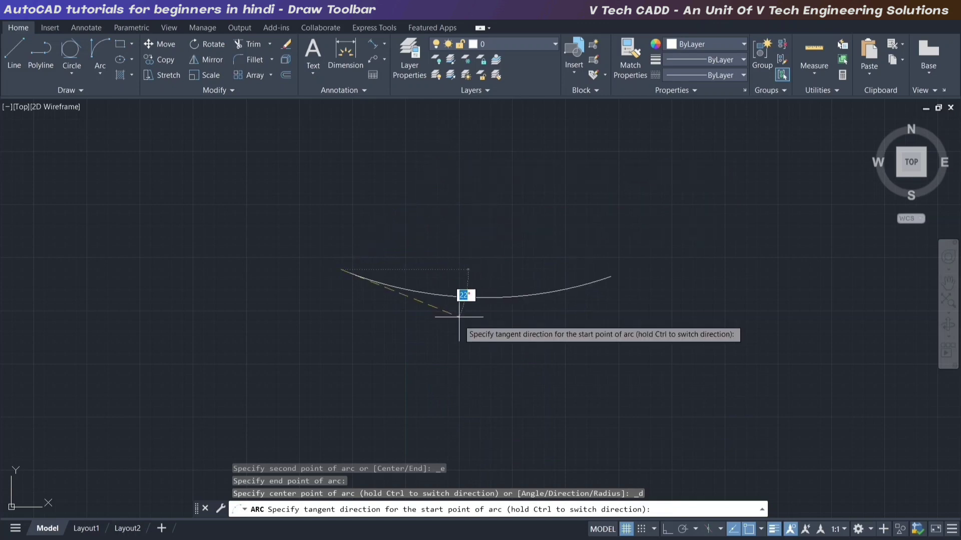
click(455, 352)
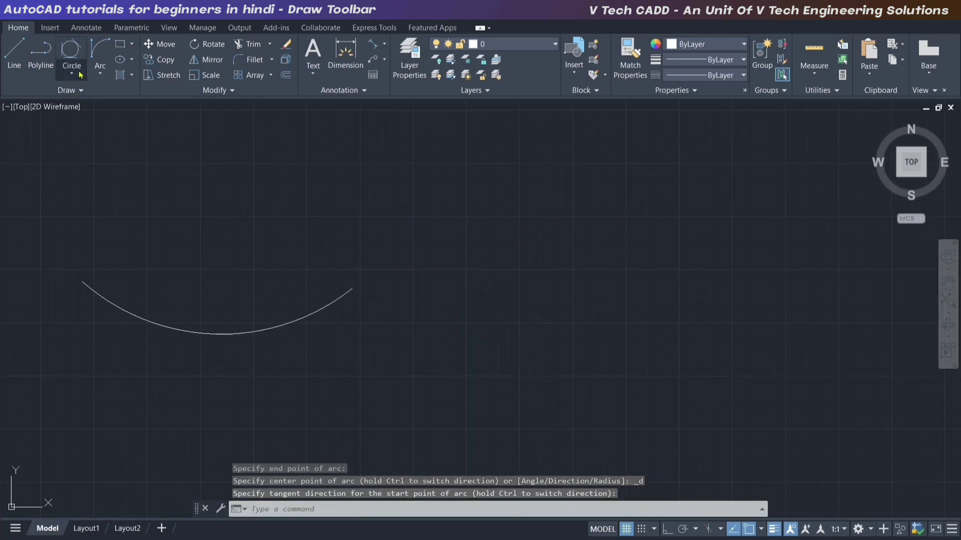
- Draw a second Start, End, Direction arc running downward and bulging right, then select both arcs
click(100, 52)
click(505, 176)
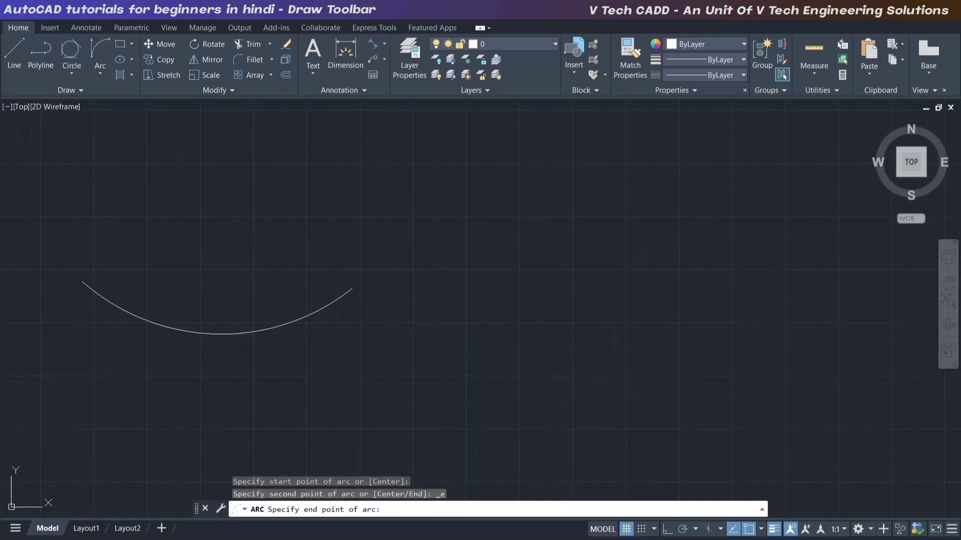
click(510, 373)
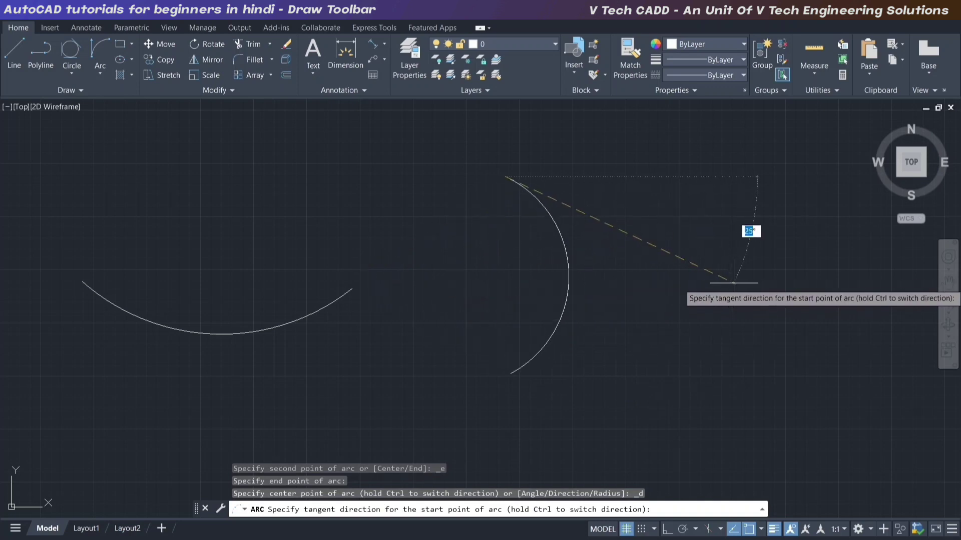
click(714, 306)
drag(616, 215, 283, 354)
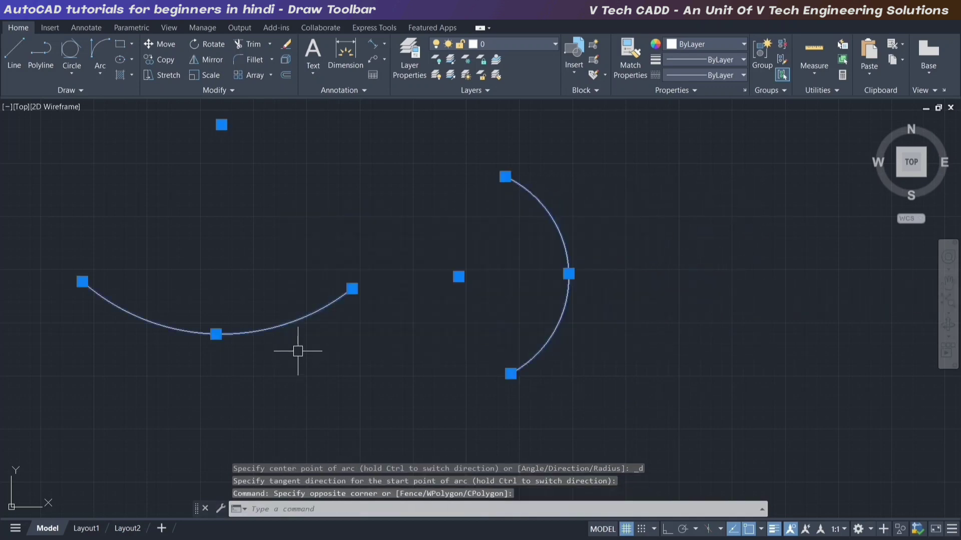
- Erase the two arcs and draw a Start, End, Radius arc with end 100 and radius 75
key(Delete)
click(98, 75)
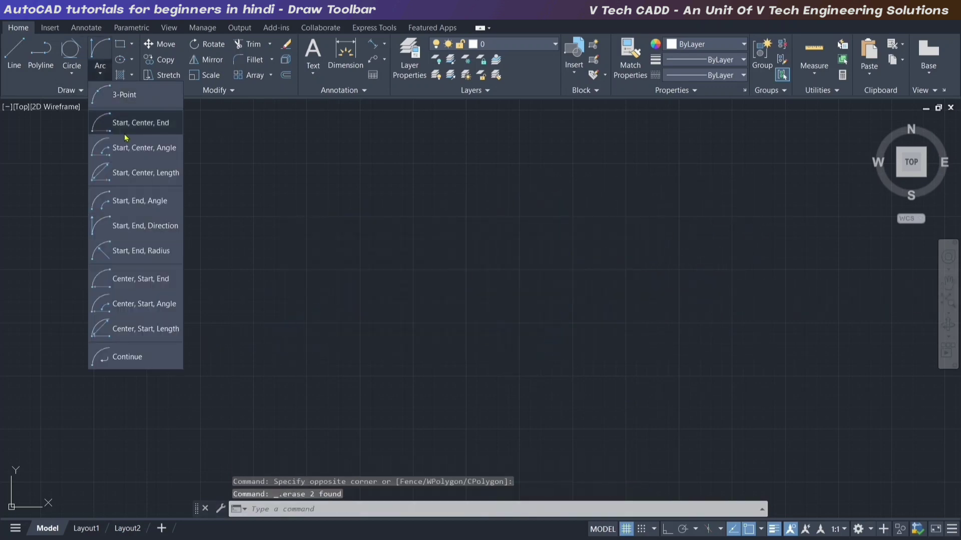
click(154, 258)
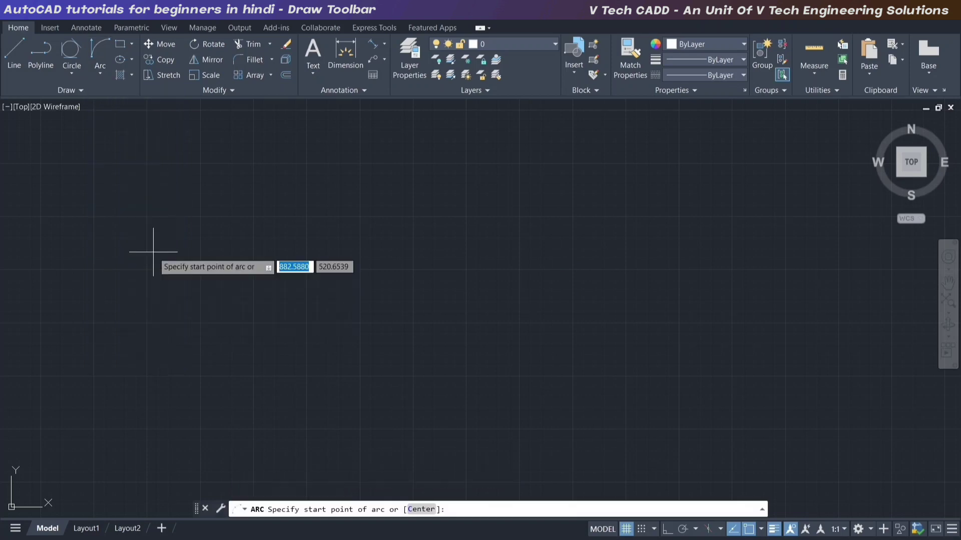
click(417, 307)
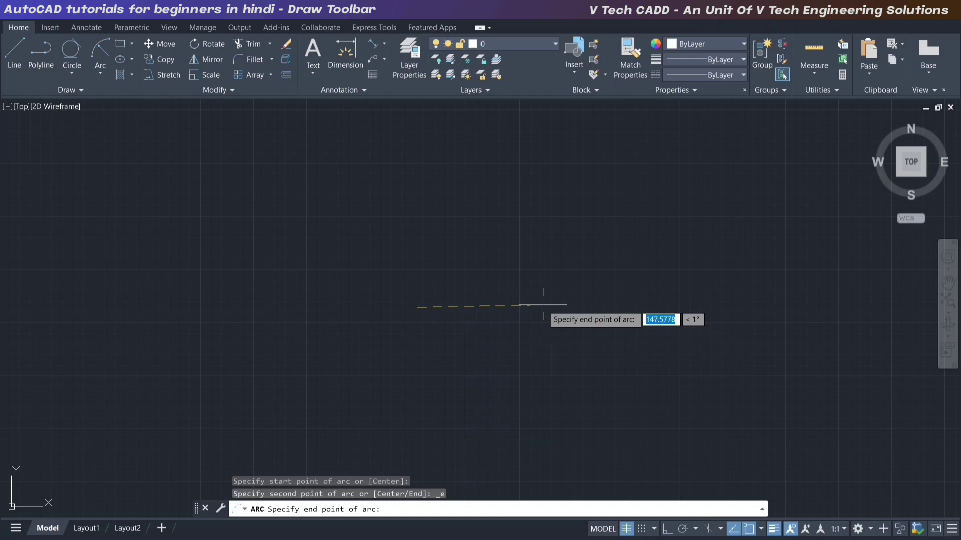
text(100)
key(Return)
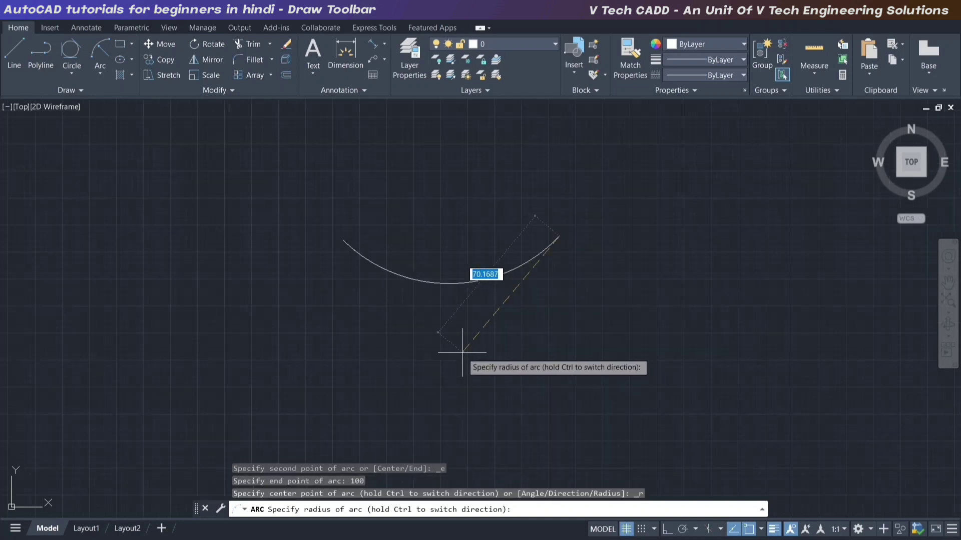
key(Return)
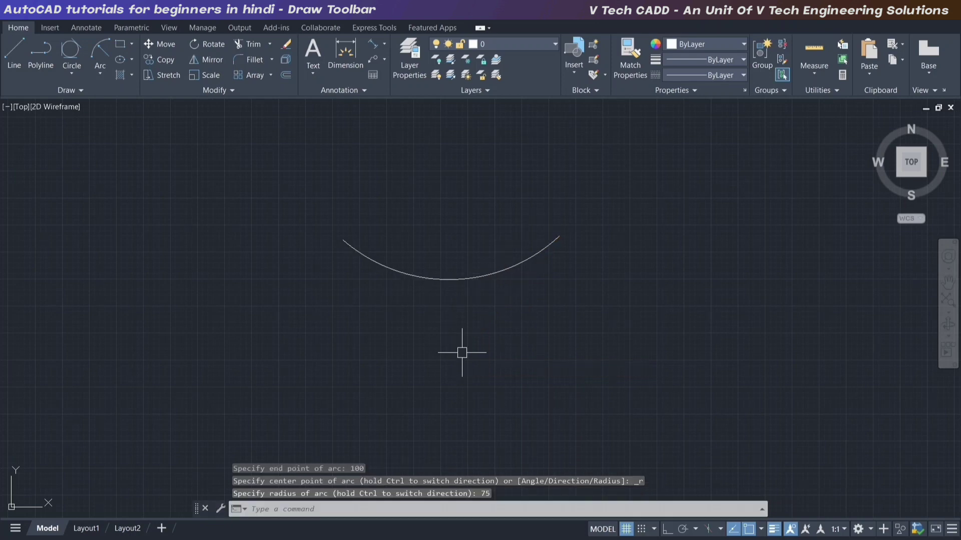
- Dimension the arc with an aligned 100.00 chord and an R75.00 radius
click(384, 45)
click(403, 89)
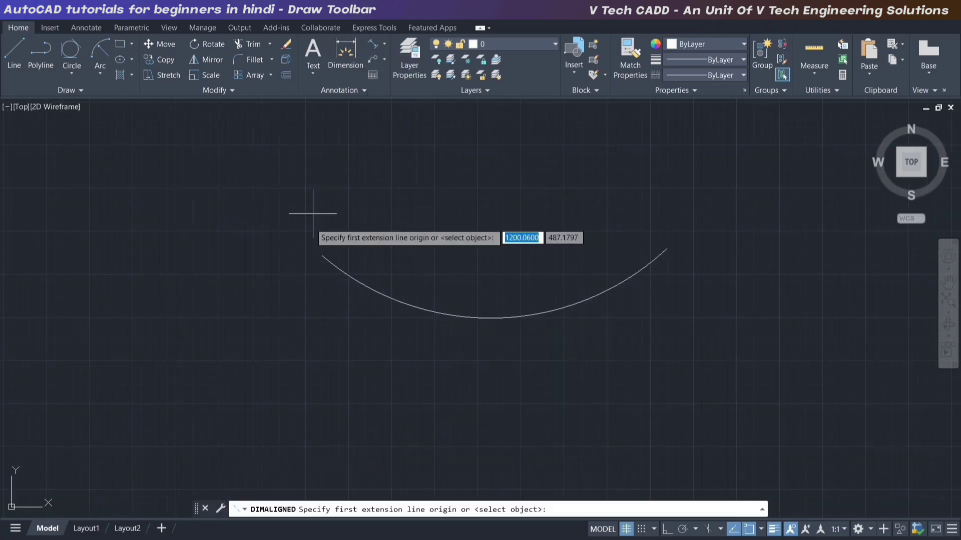
click(322, 255)
click(679, 247)
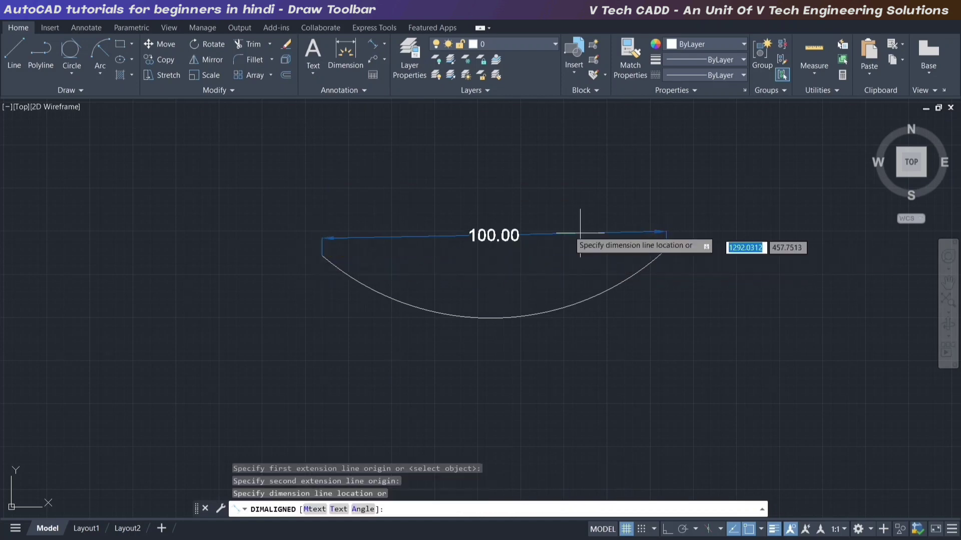
click(496, 190)
click(385, 45)
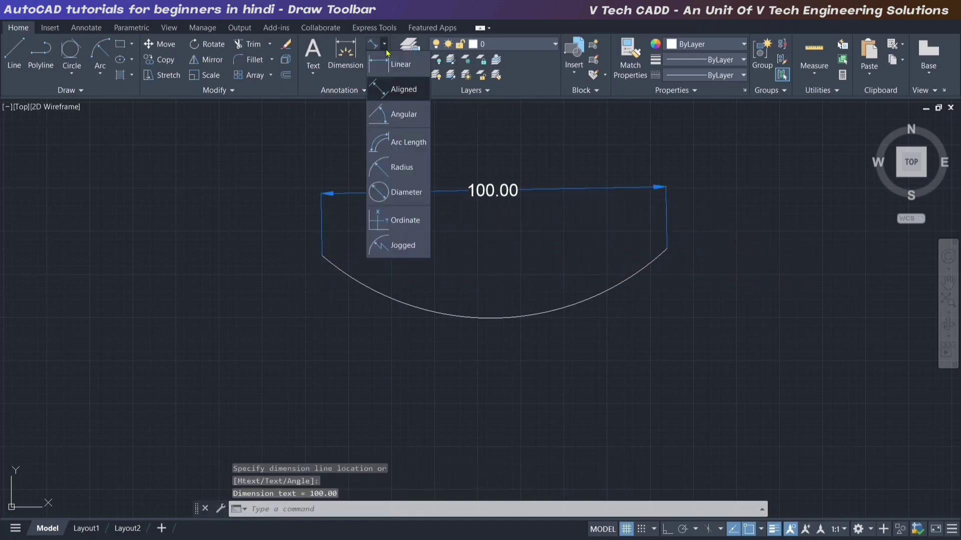
click(392, 167)
click(456, 312)
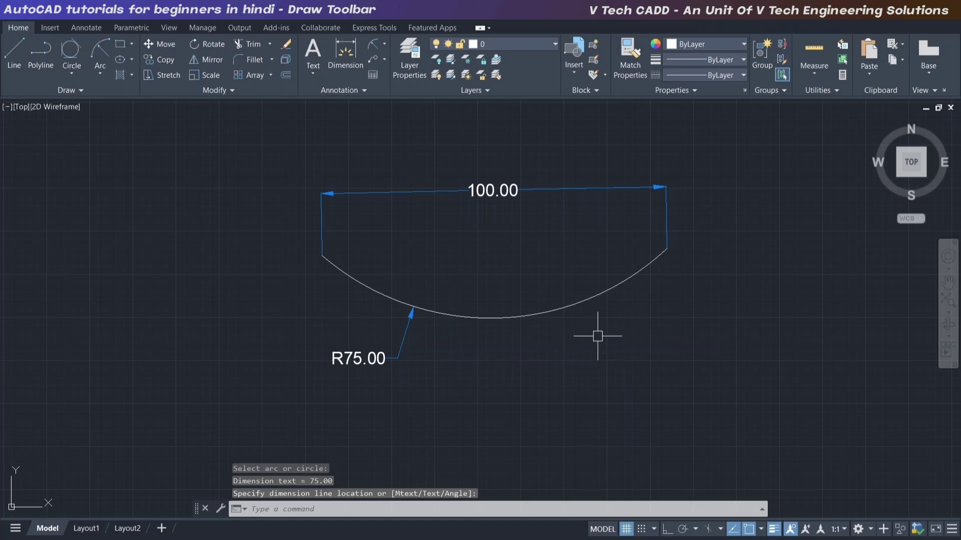
- Window-select the arc and both dimensions and erase them
click(732, 385)
click(251, 223)
key(Delete)
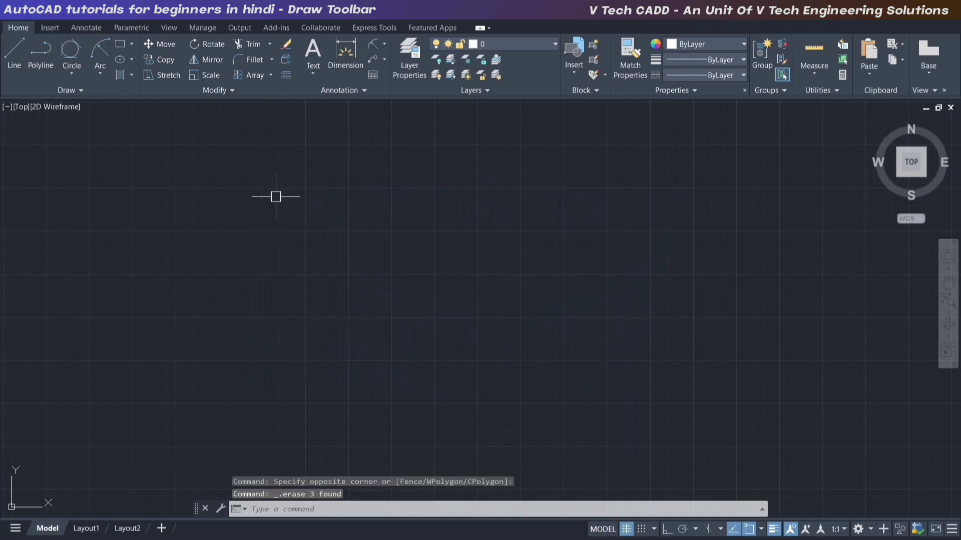
- Draw a Center, Start, End arc with its start right of the centre and end at 165°
key(F8)
click(100, 74)
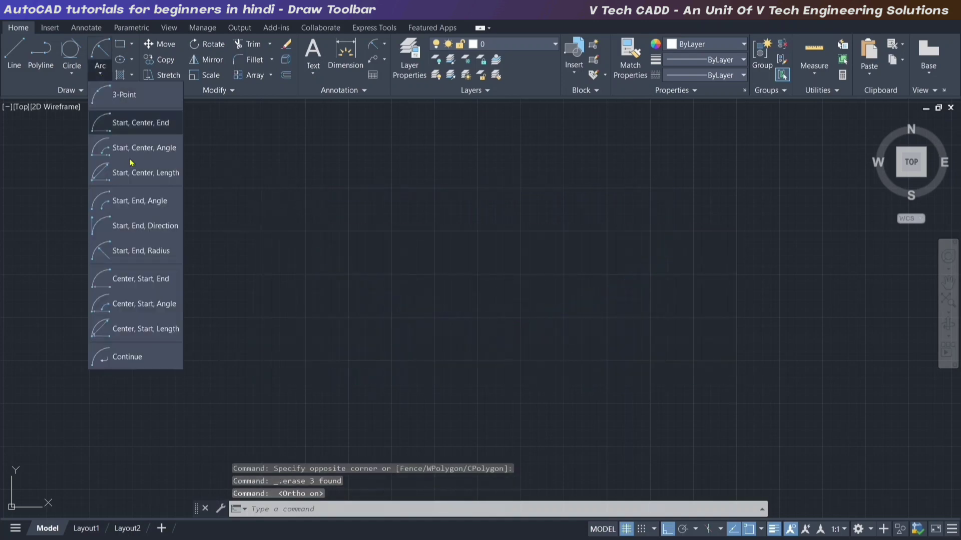
click(158, 290)
click(421, 306)
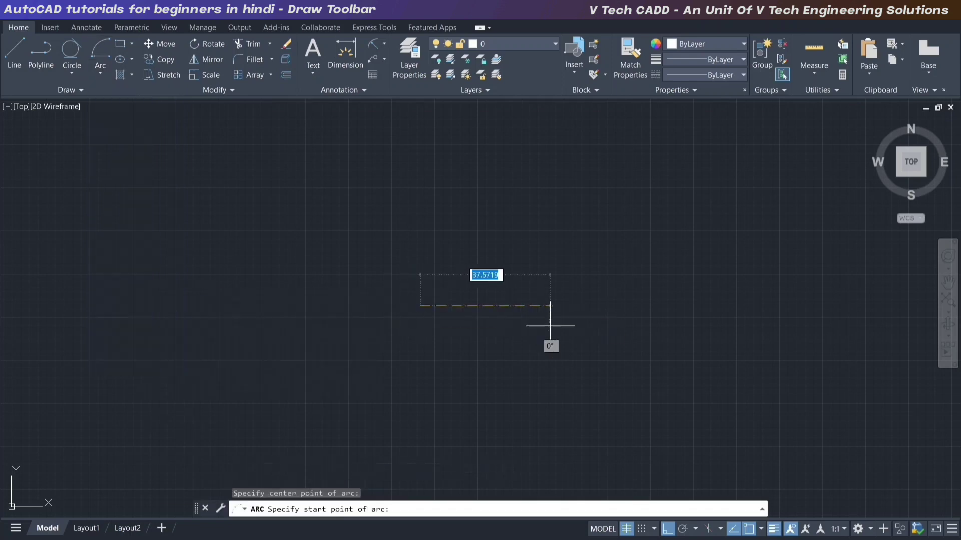
click(653, 307)
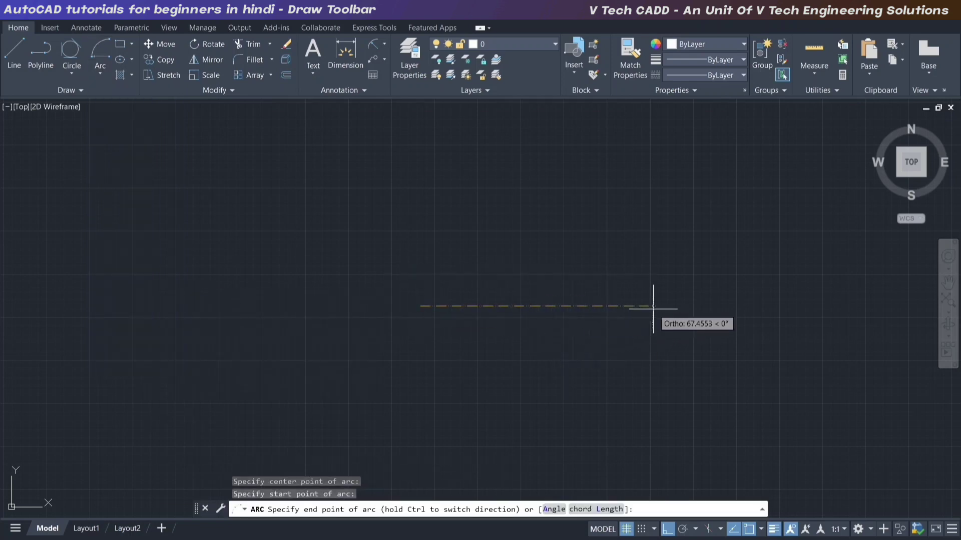
key(F8)
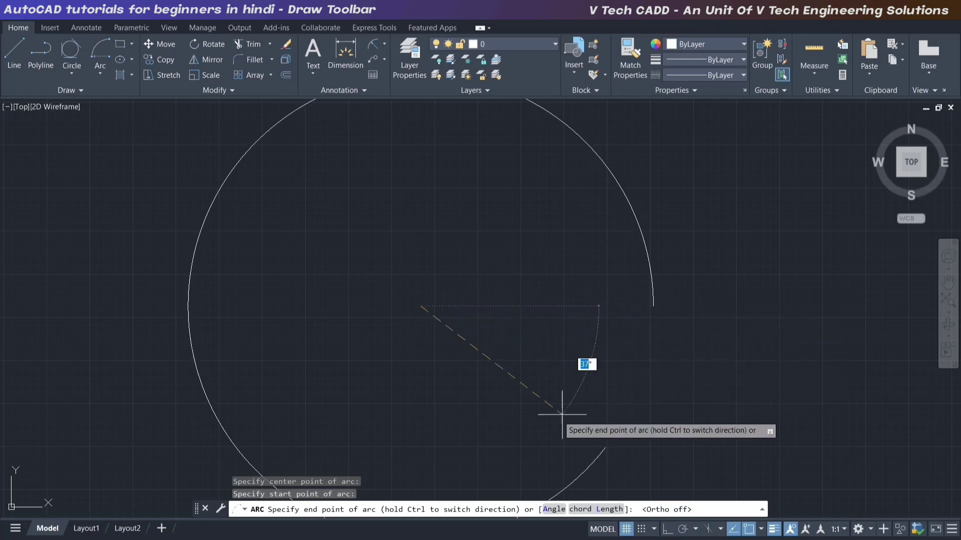
scroll(566, 405, down, 2)
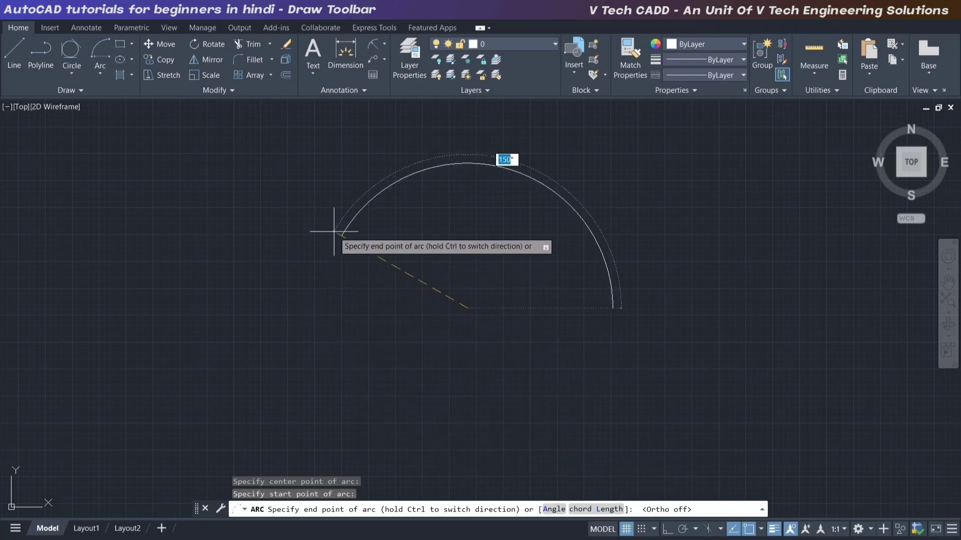
text(165)
key(Return)
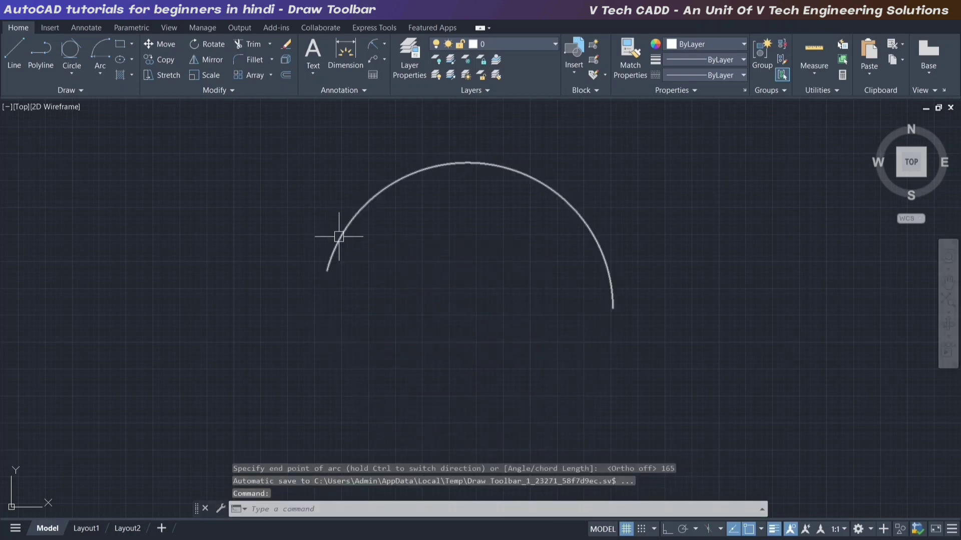
- Window-select the arc and delete it, leaving the drawing empty
click(625, 171)
click(526, 229)
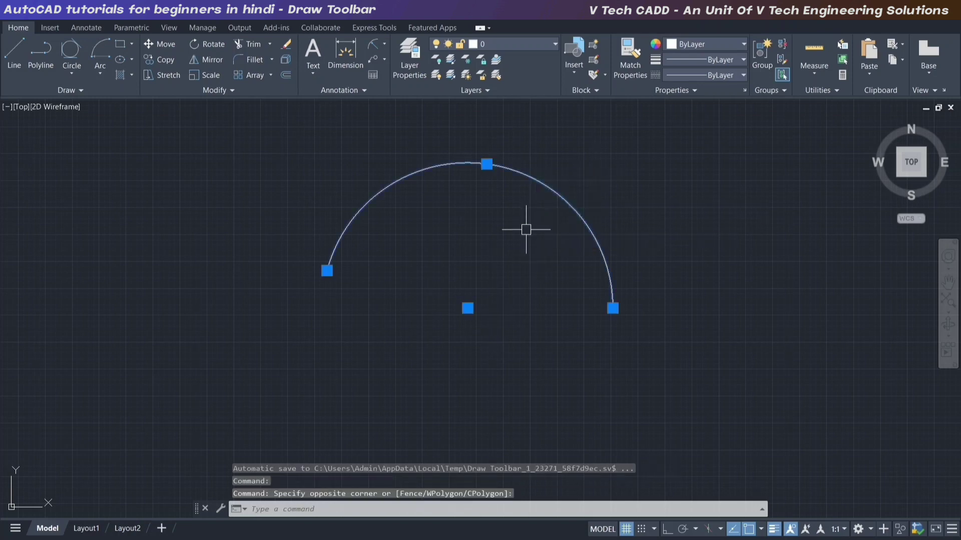
key(Delete)
click(99, 75)
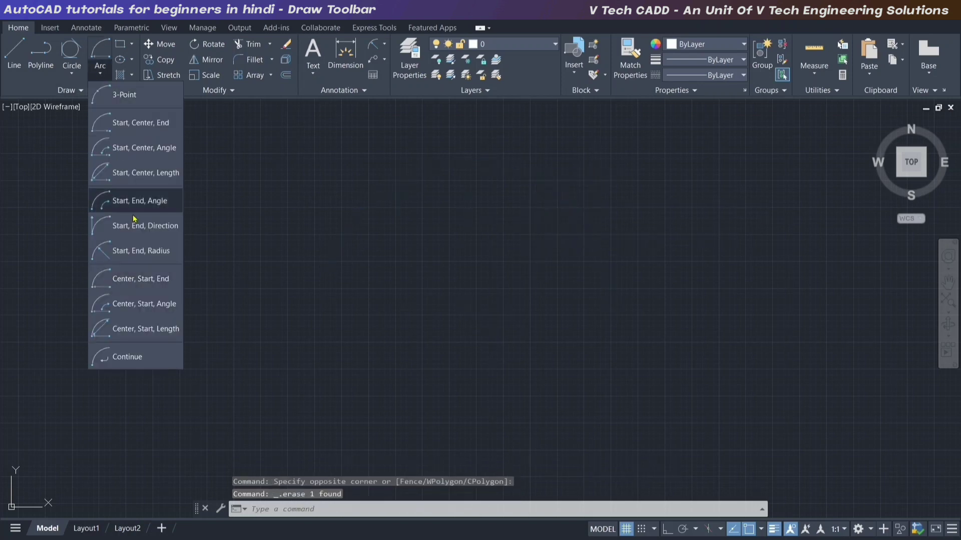
click(142, 314)
click(462, 294)
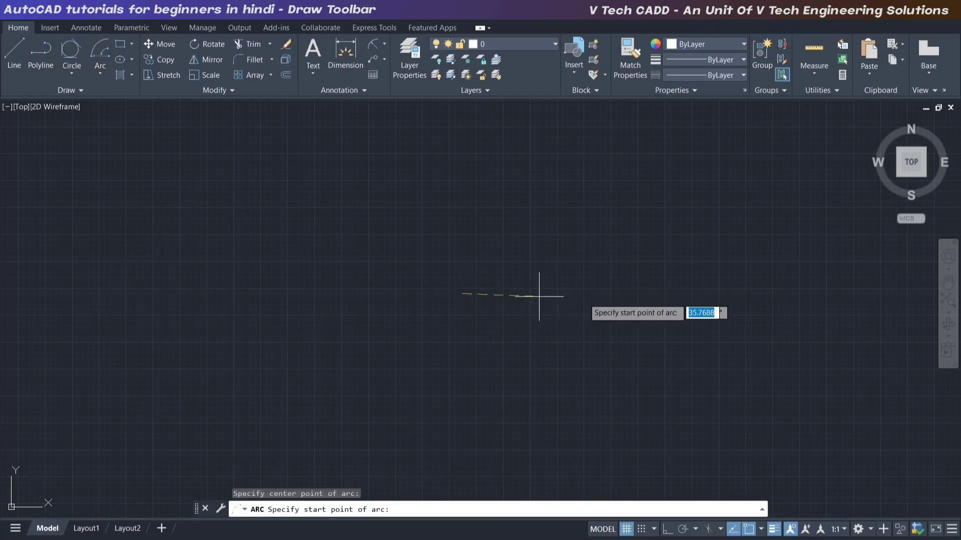
key(F8)
click(683, 292)
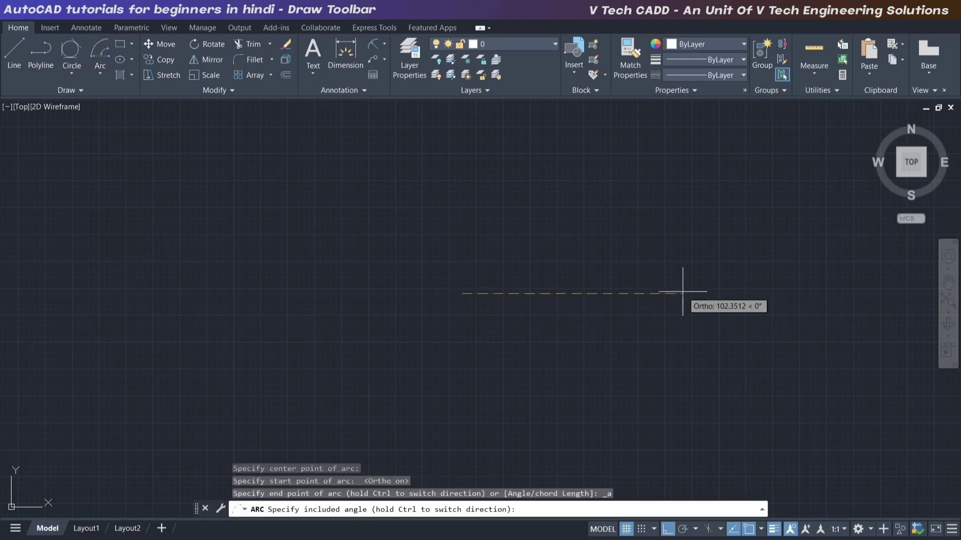
key(F8)
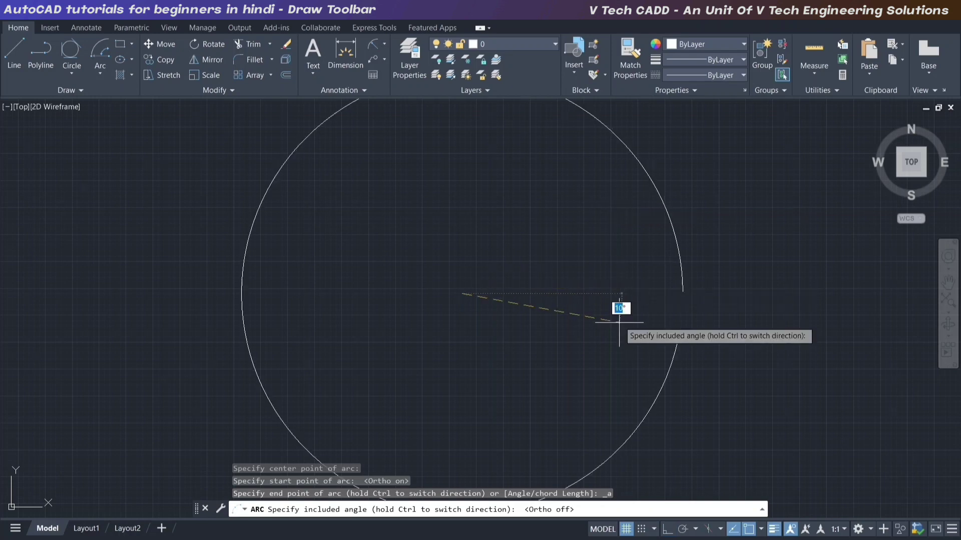
scroll(531, 242, down, 3)
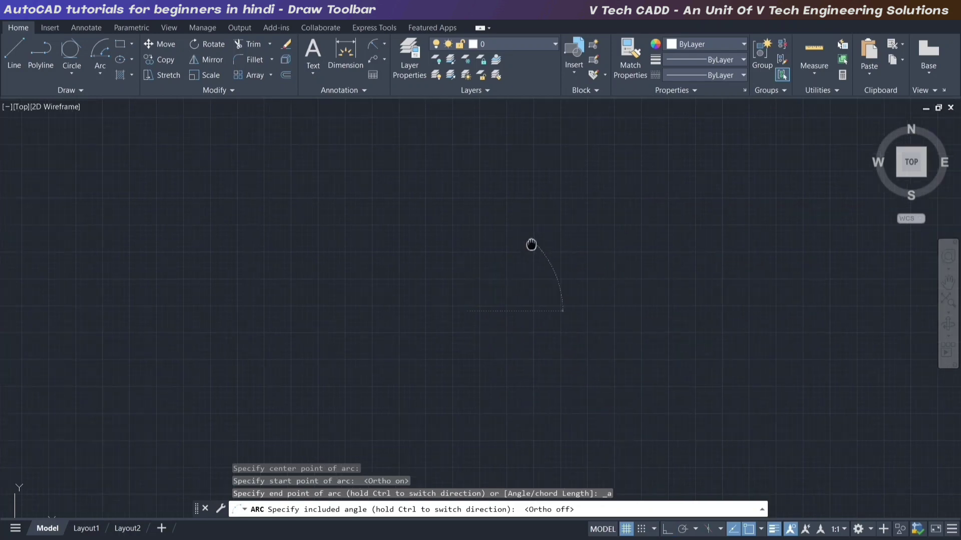
scroll(496, 231, up, 2)
text(90)
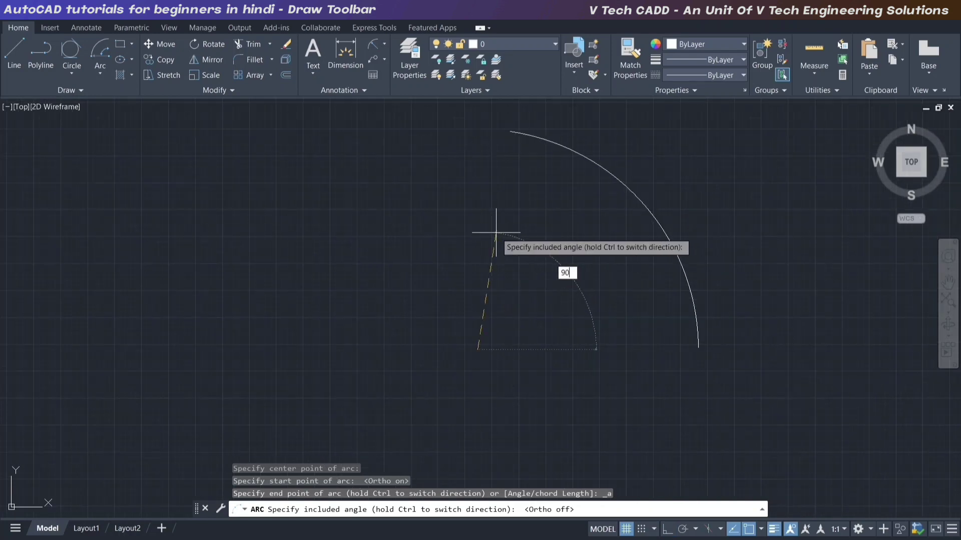
key(Return)
click(656, 210)
click(501, 296)
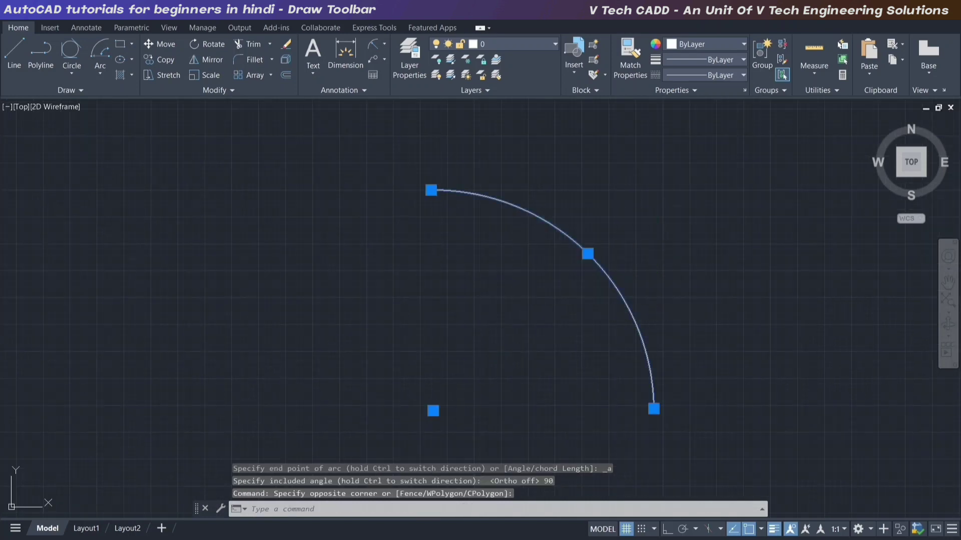
key(Delete)
click(100, 75)
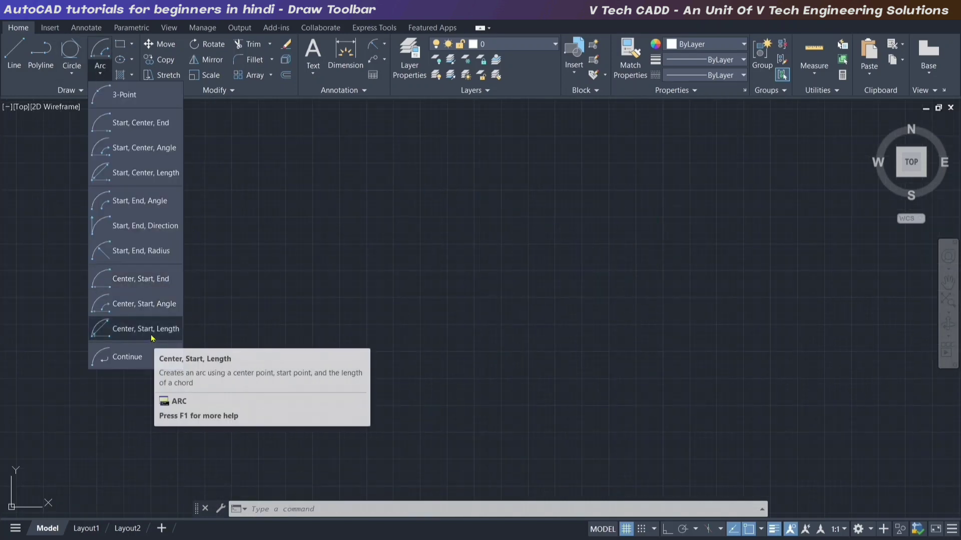
click(152, 333)
click(441, 306)
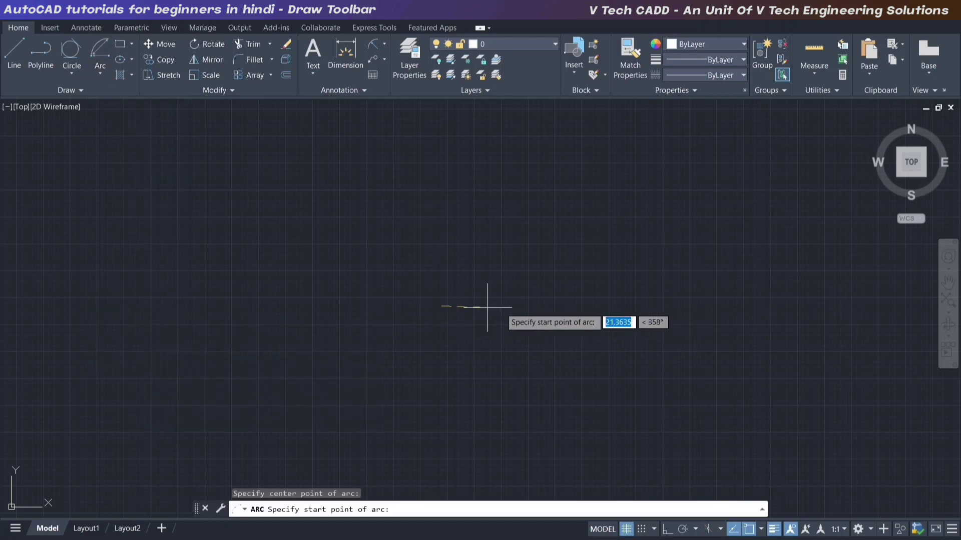
click(650, 309)
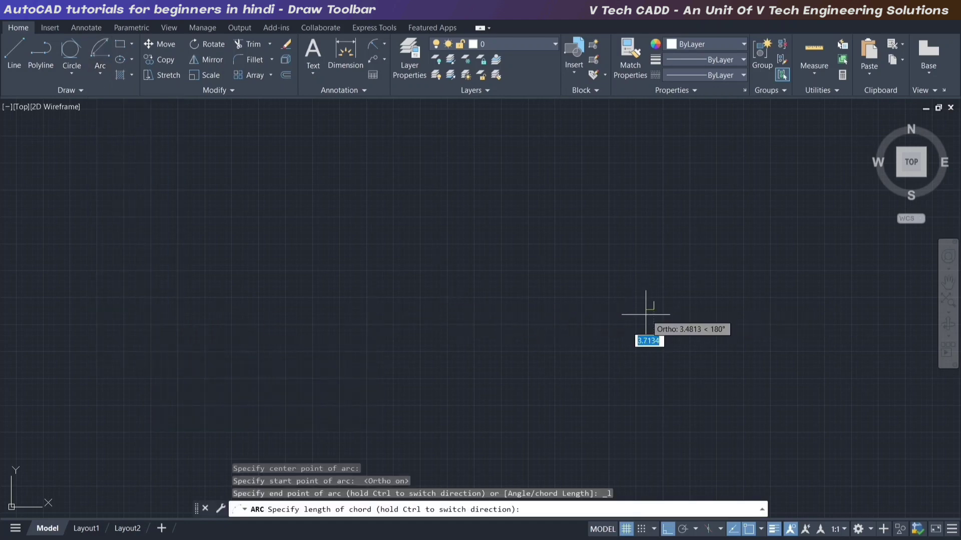
key(F8)
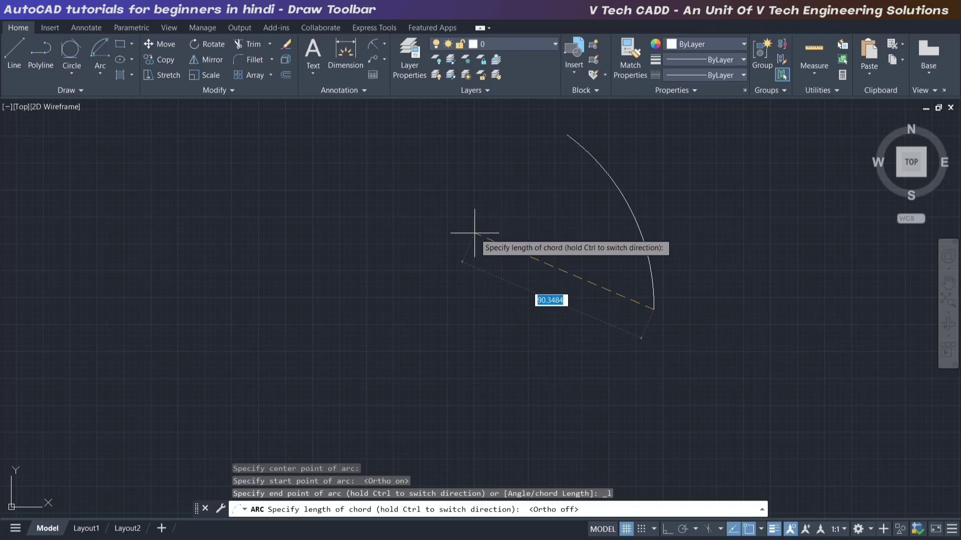
text(100)
key(Return)
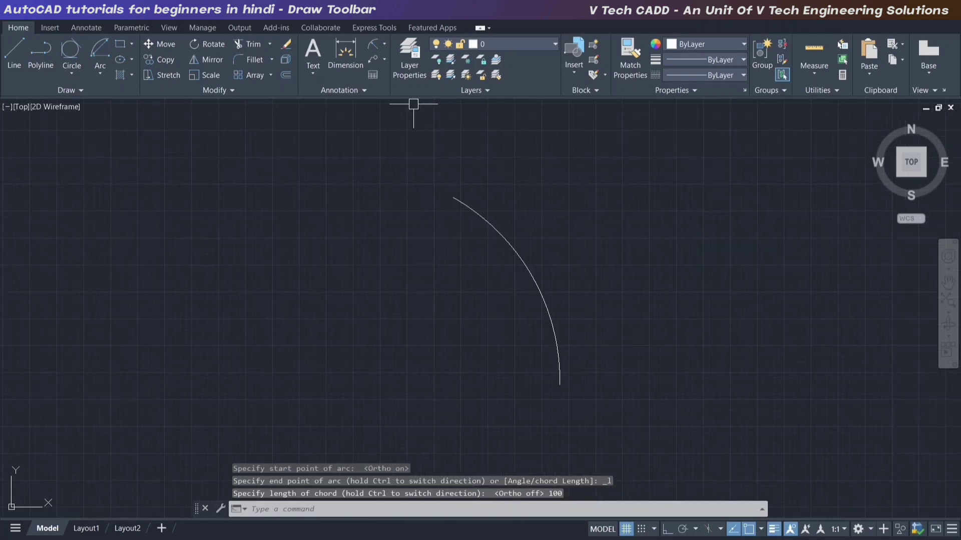
click(384, 44)
click(401, 90)
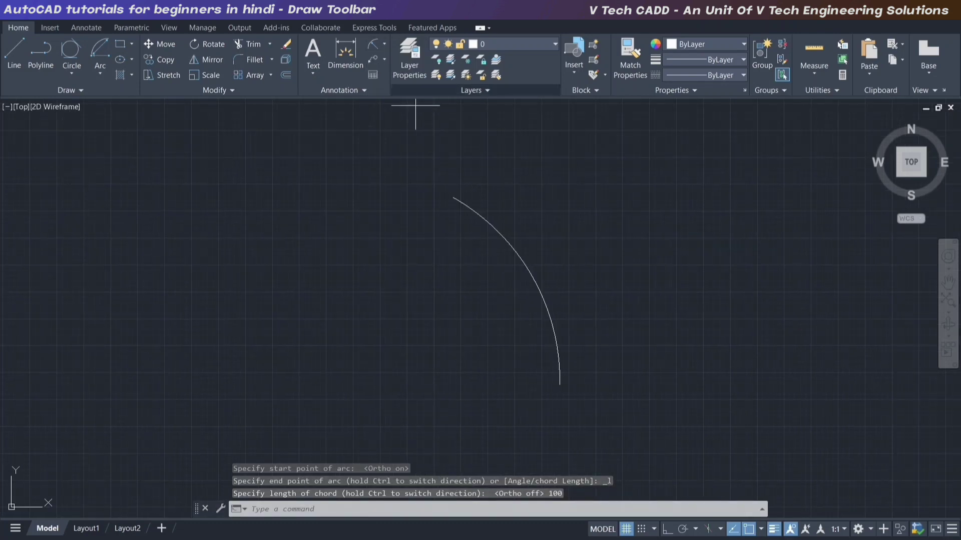
click(453, 198)
click(560, 385)
click(483, 389)
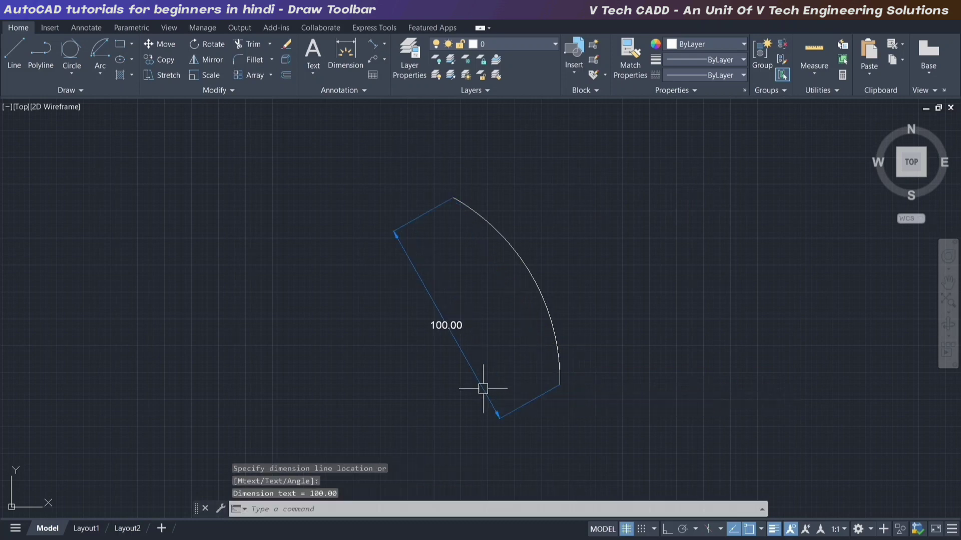
click(384, 44)
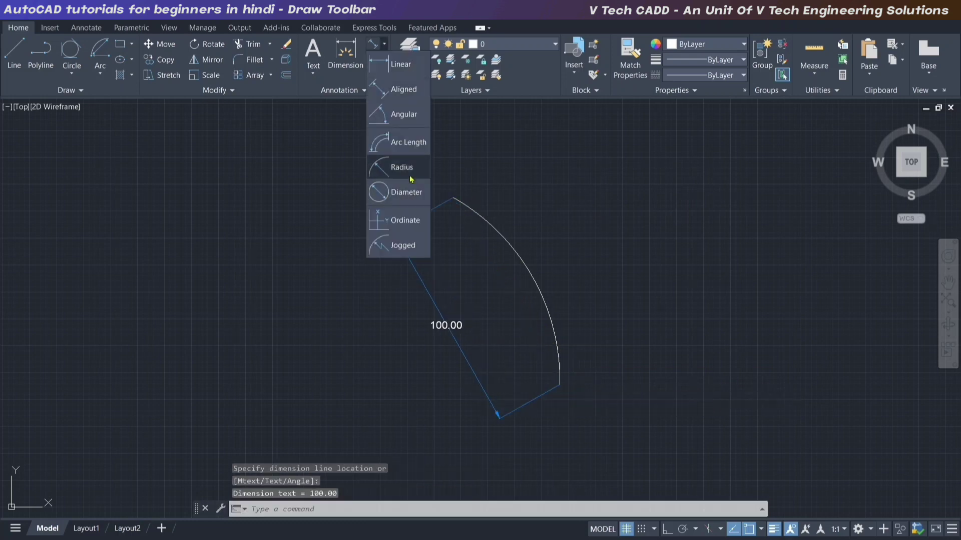
click(402, 167)
click(518, 241)
click(615, 263)
scroll(616, 263, up, 2)
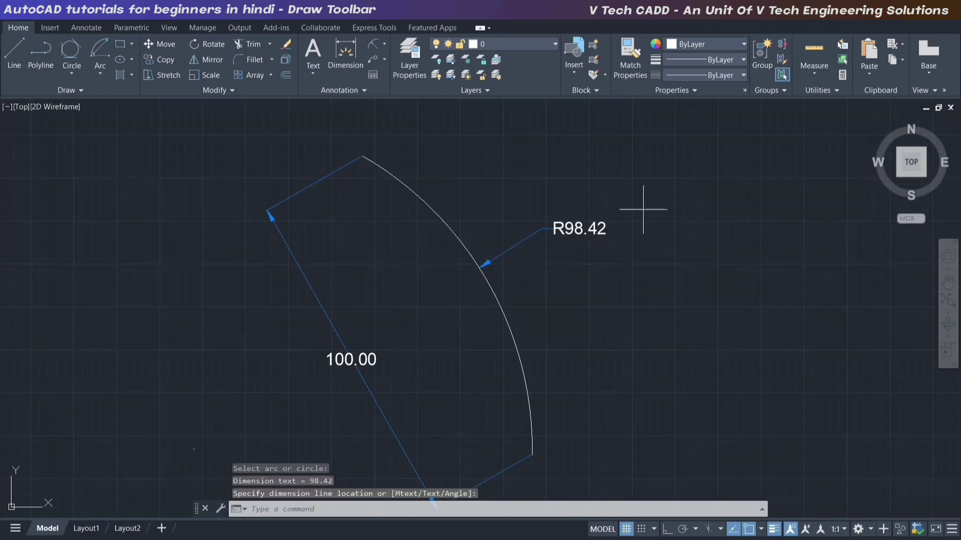
click(591, 229)
mouse_move(604, 276)
mouse_down()
mouse_move(397, 318)
mouse_move(371, 257)
mouse_up()
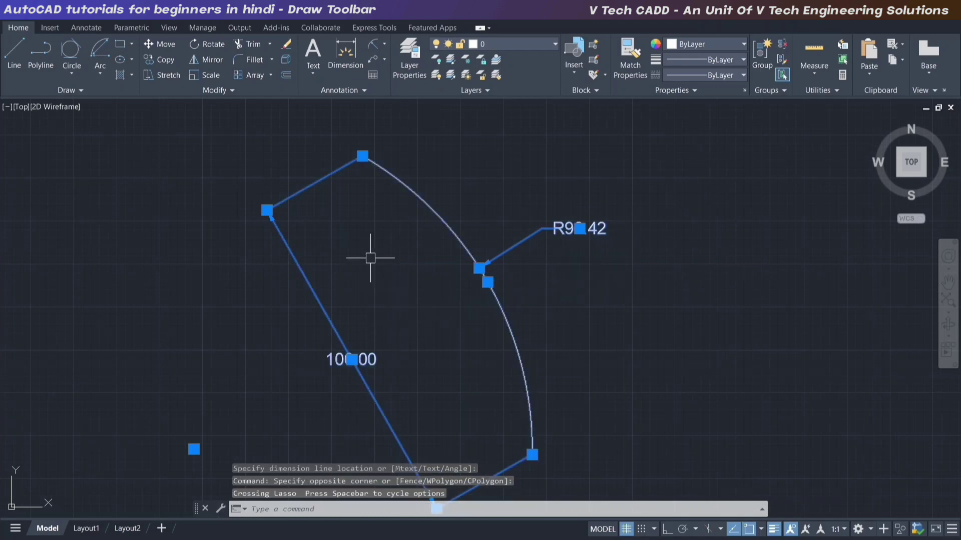
key(Delete)
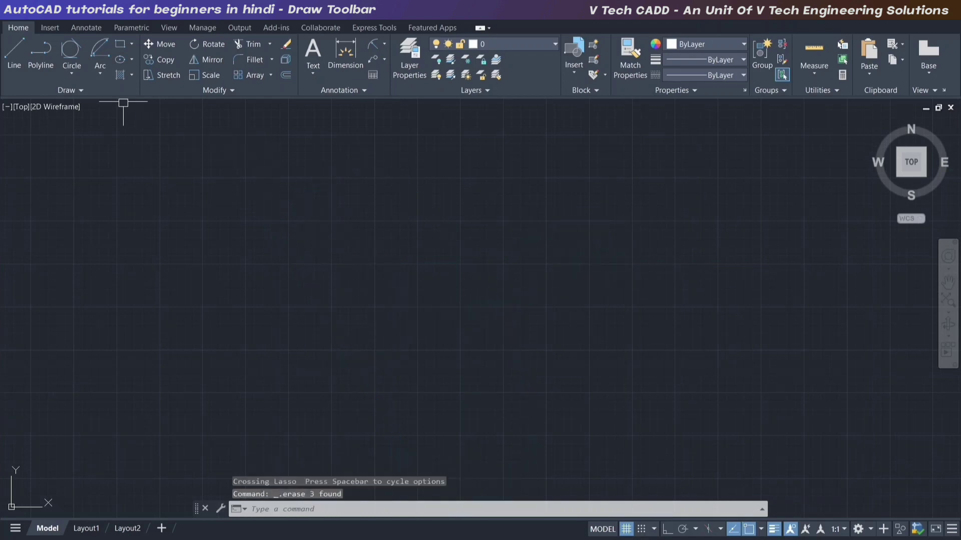
- Open the Draw panel's Arc method list, dismiss it, then show it again
click(100, 73)
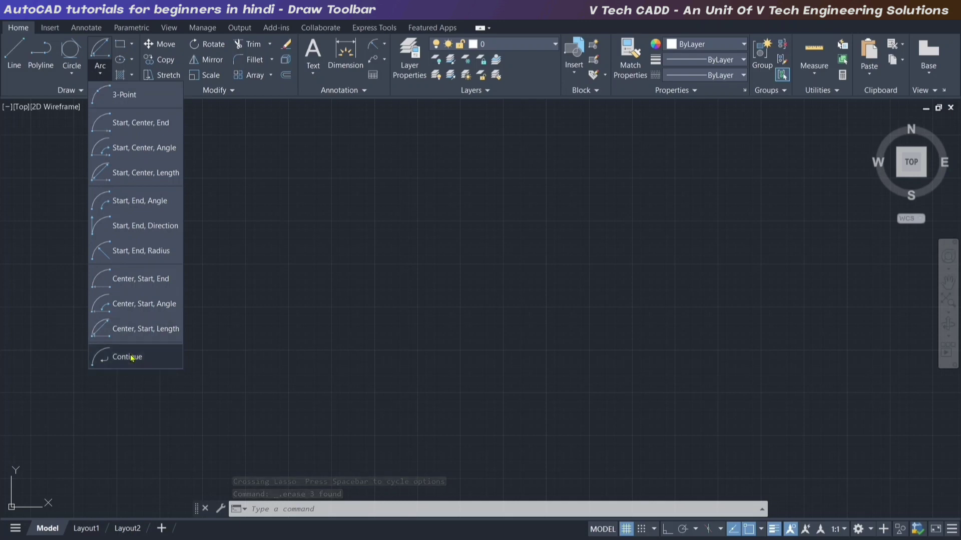
click(465, 306)
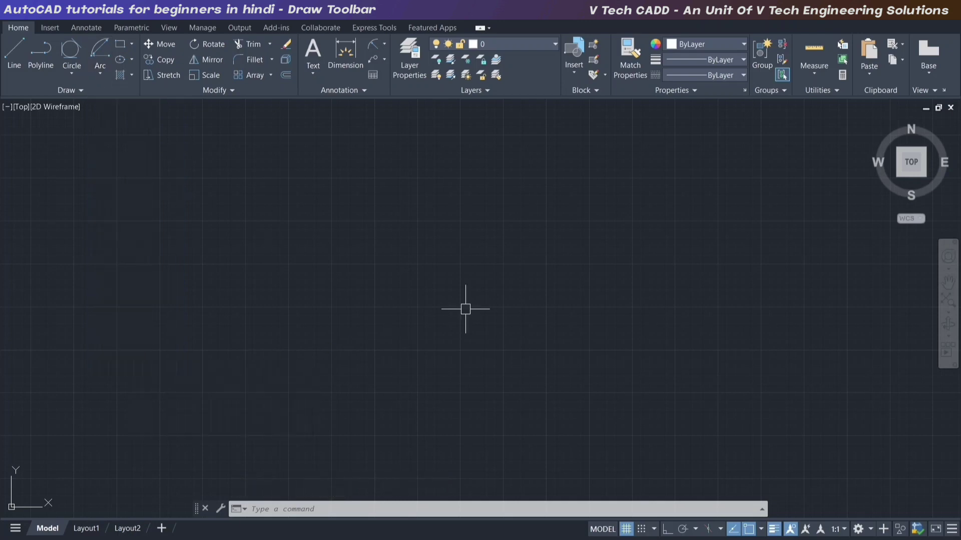
click(375, 308)
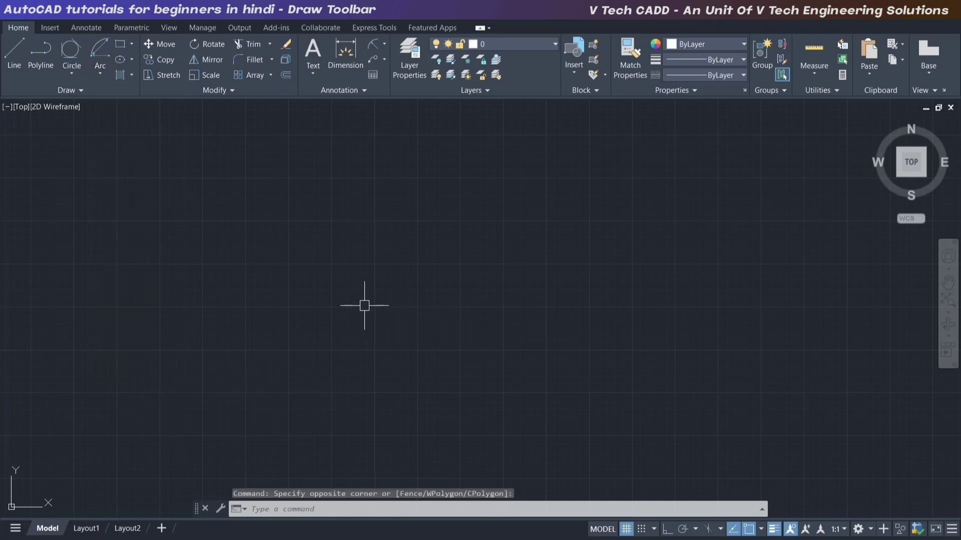
click(101, 75)
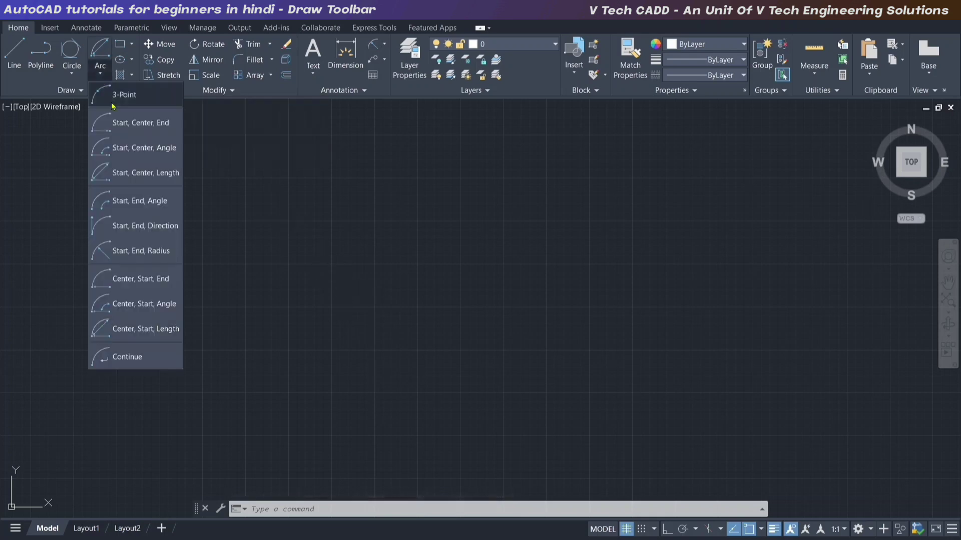
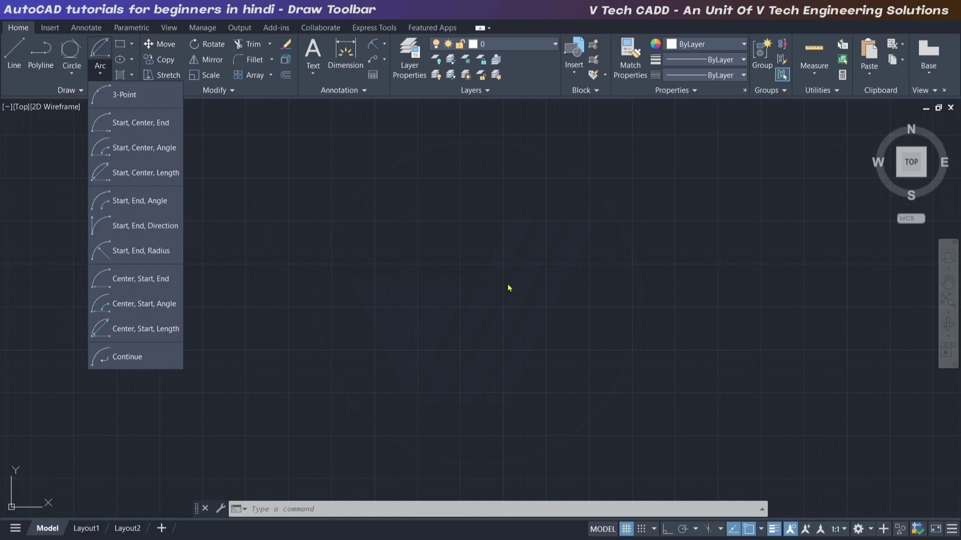
- Draw a 300 by 300 square rectangle with the dimensions option and zoom to fit it
click(503, 265)
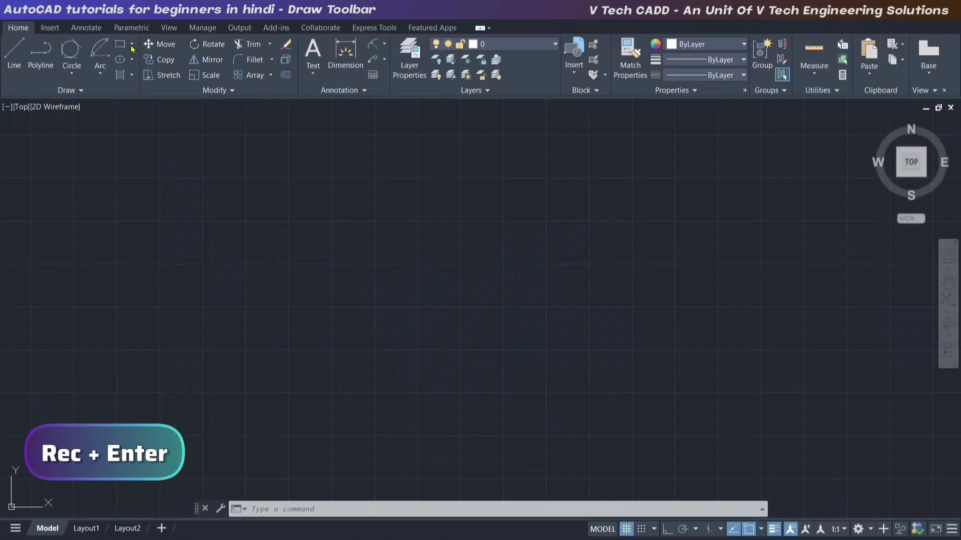
click(132, 44)
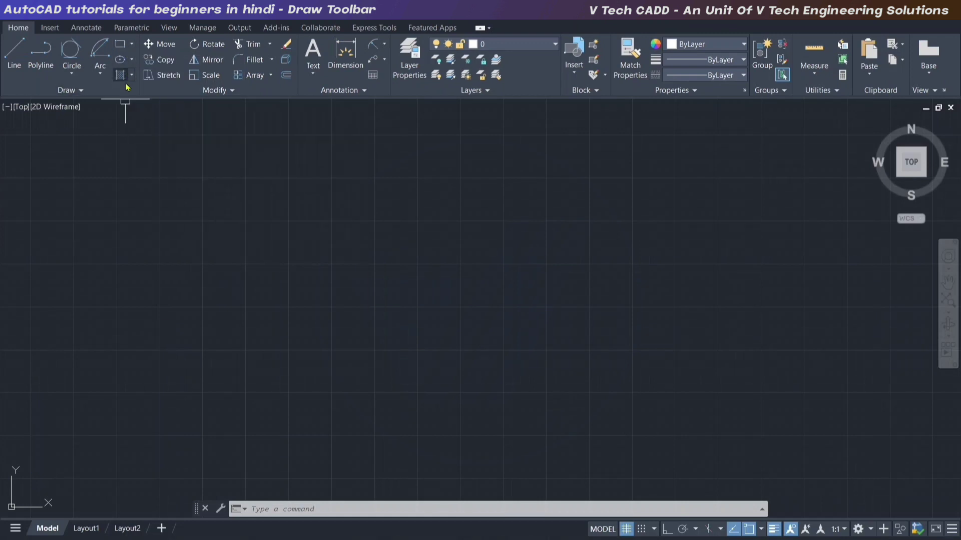
click(120, 44)
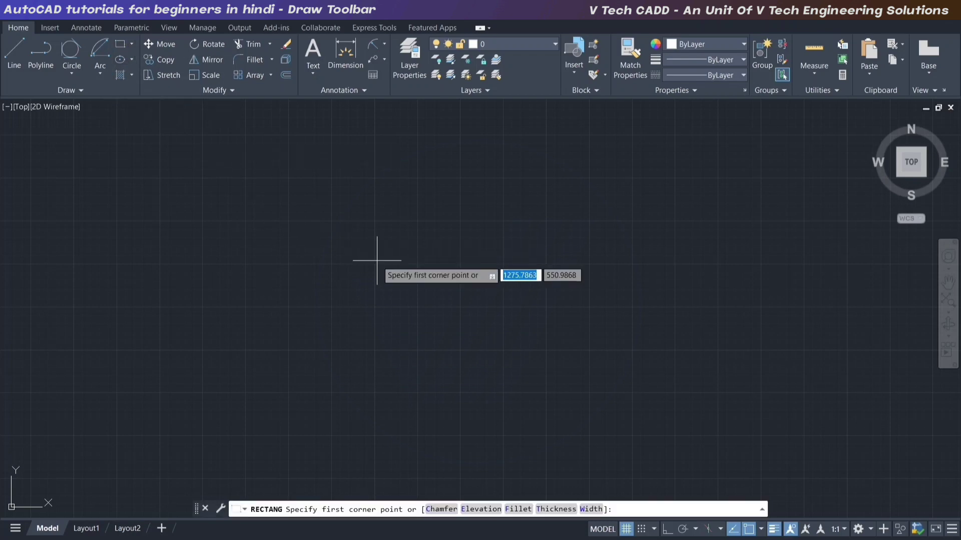
click(318, 218)
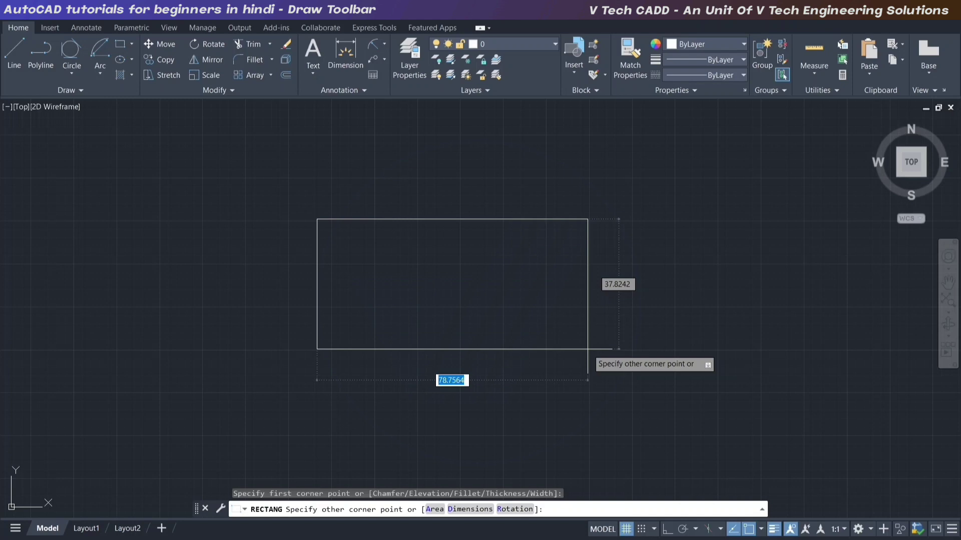
text(d)
key(Return)
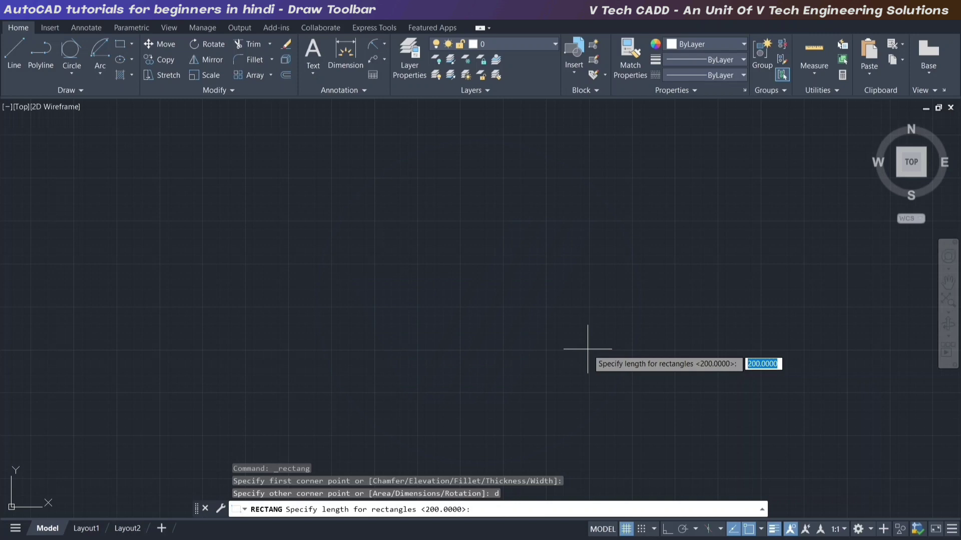
text(300)
key(Return)
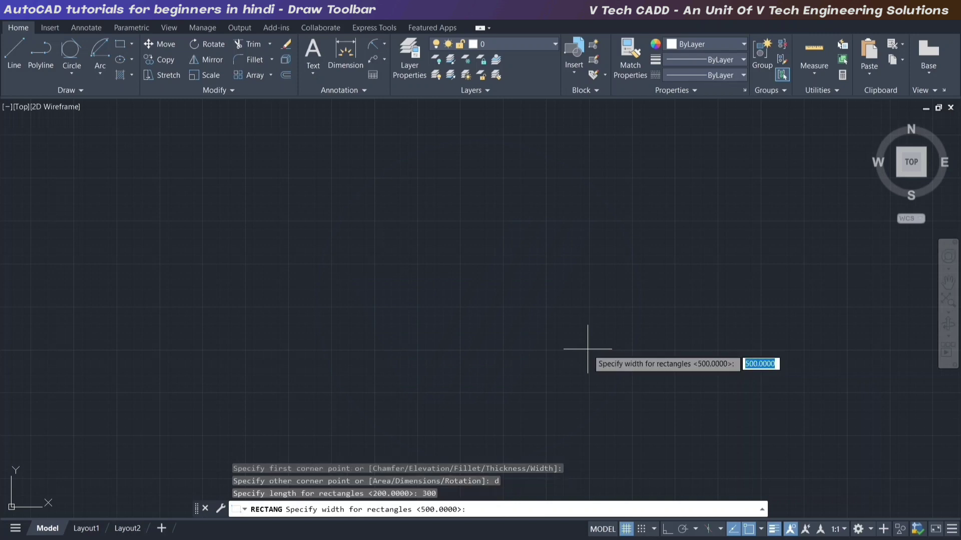
text(300)
key(Return)
key(Return)
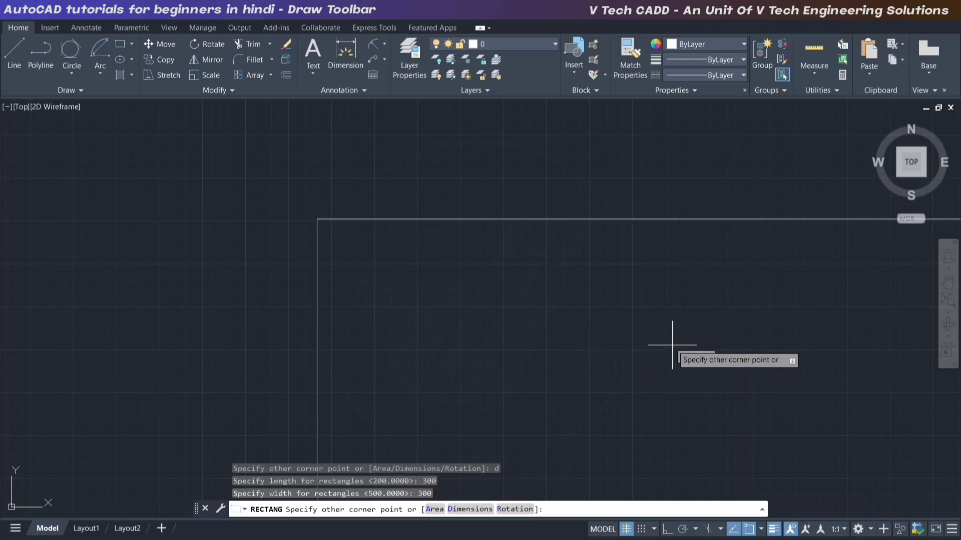
click(672, 345)
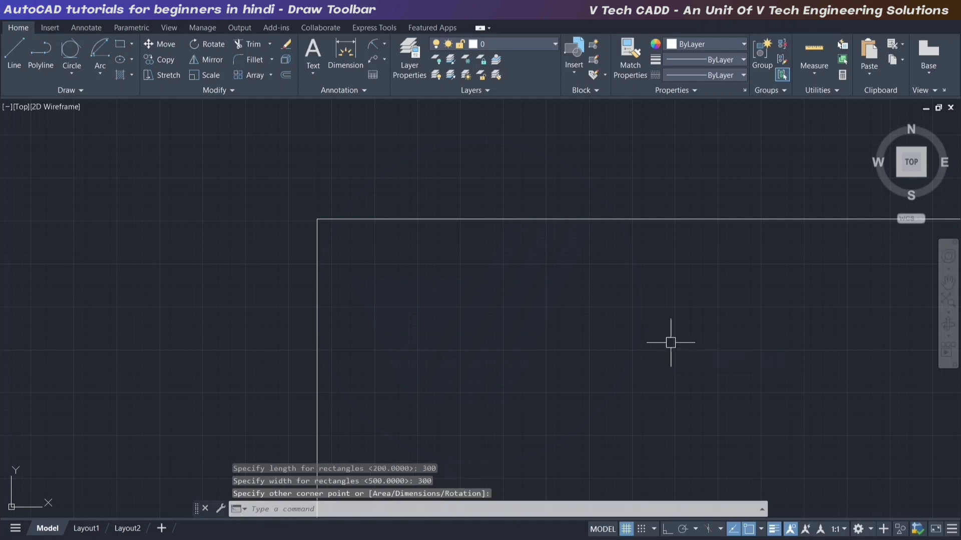
middle_click(472, 273)
scroll(457, 274, down, 2)
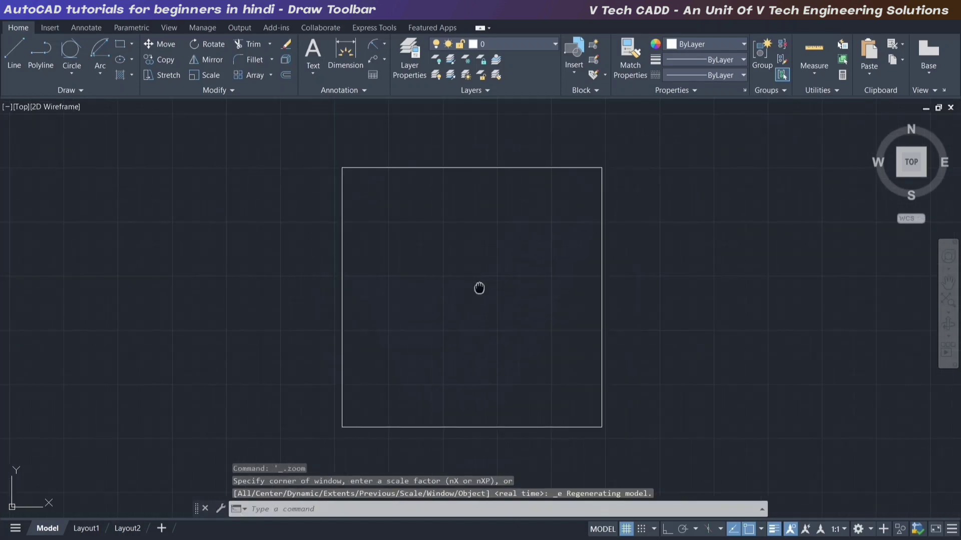
- Add a 300.00 linear dimension above the square's top edge
middle_drag(479, 288, 488, 289)
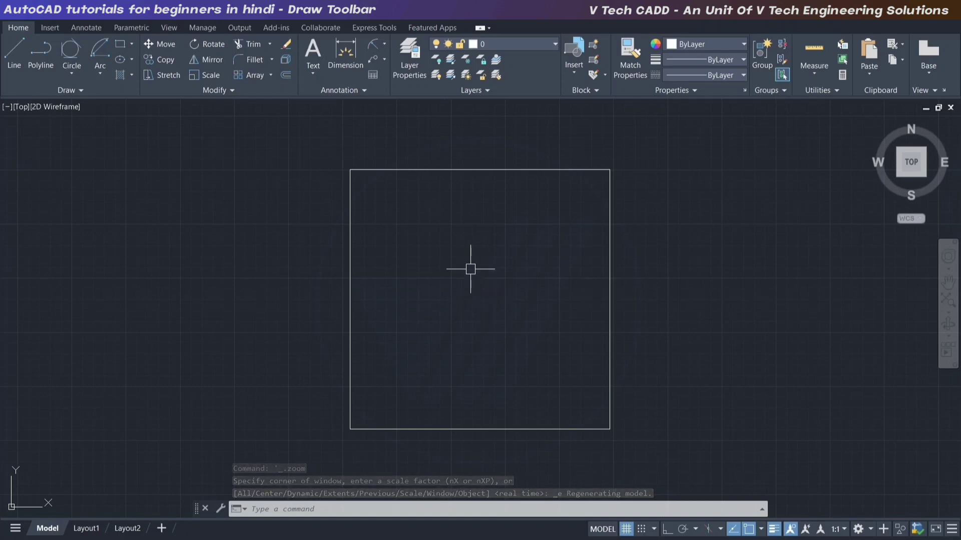
click(384, 44)
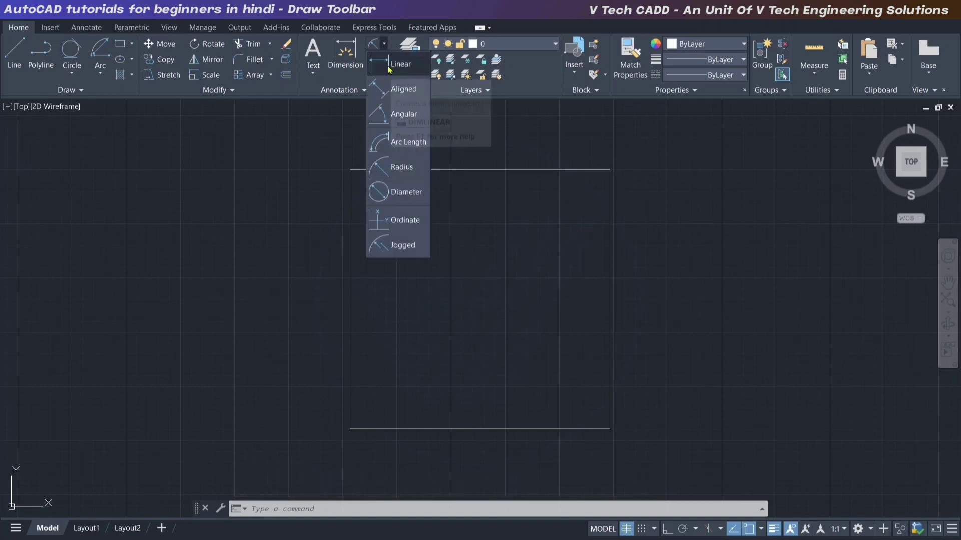
click(389, 70)
click(350, 170)
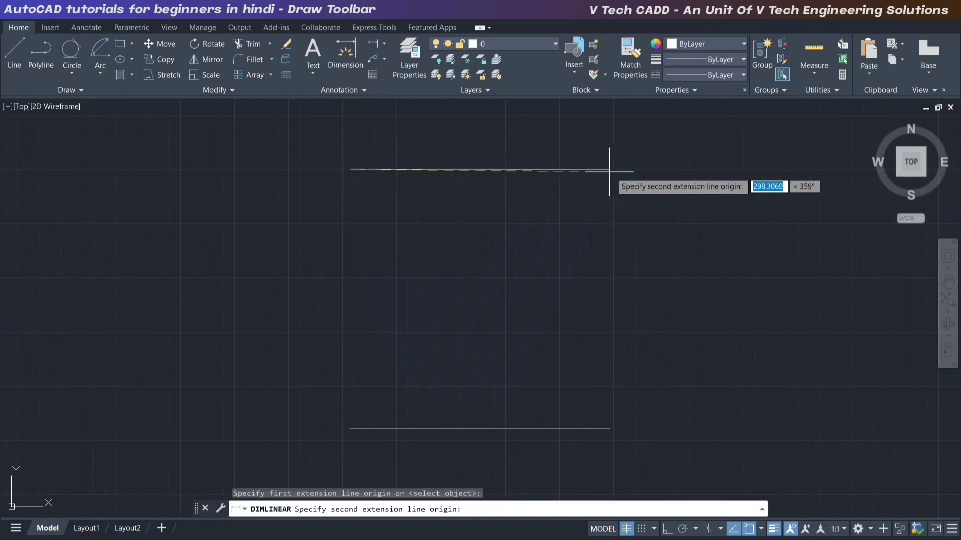
click(609, 172)
click(480, 143)
- Add a 300.00 linear dimension along the square's right edge
scroll(465, 182, up, 6)
scroll(480, 170, down, 4)
right_click(486, 193)
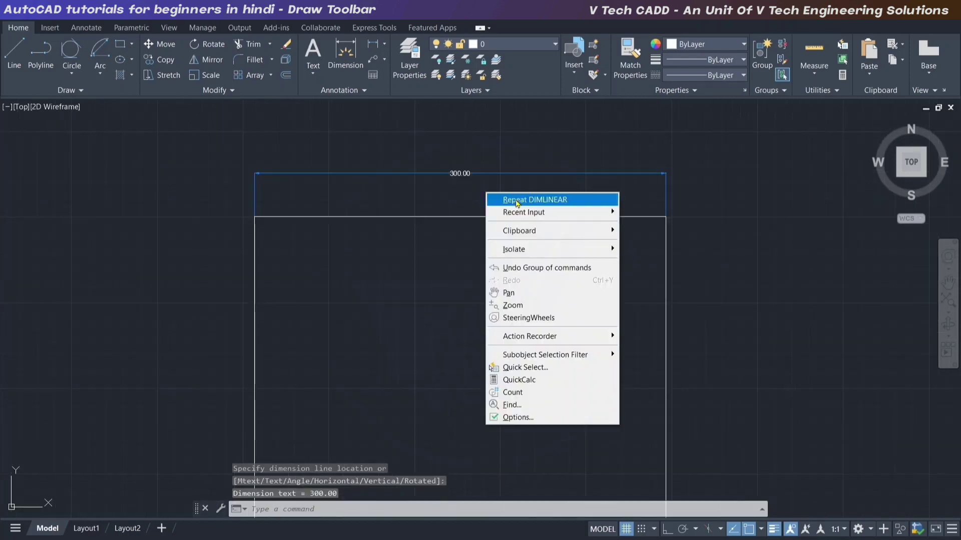
click(517, 200)
click(665, 216)
scroll(626, 235, down, 2)
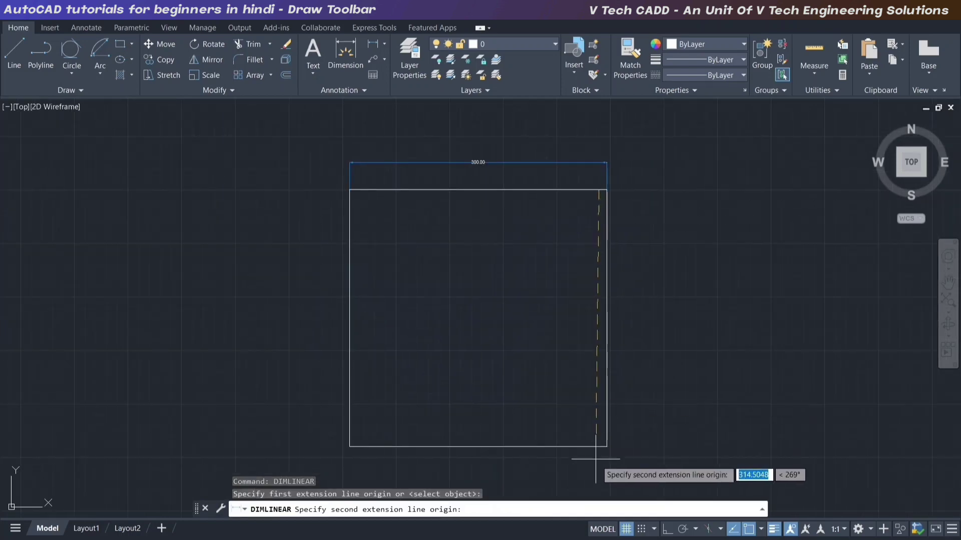
click(606, 447)
click(629, 317)
scroll(630, 318, up, 2)
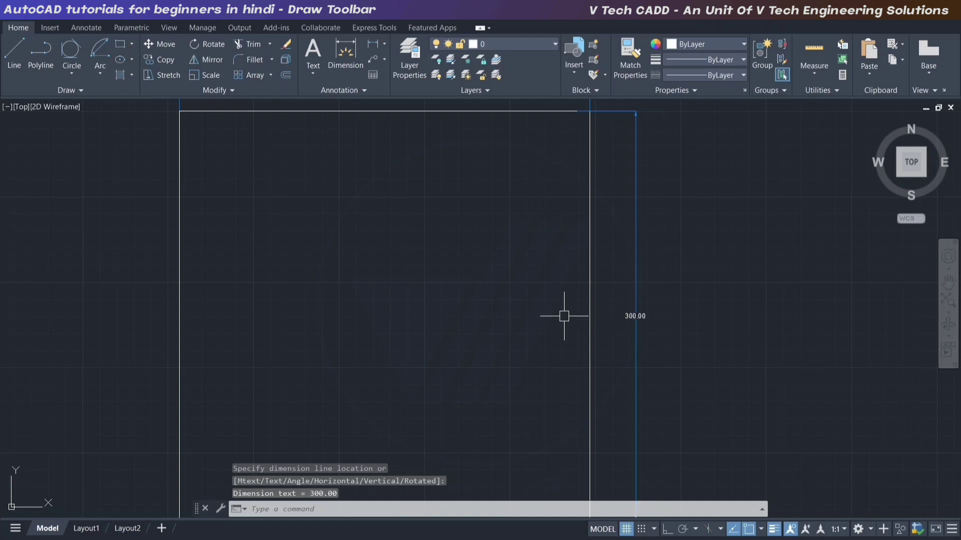
scroll(564, 315, down, 2)
- Erase the square and both dimensions with a crossing window
click(680, 147)
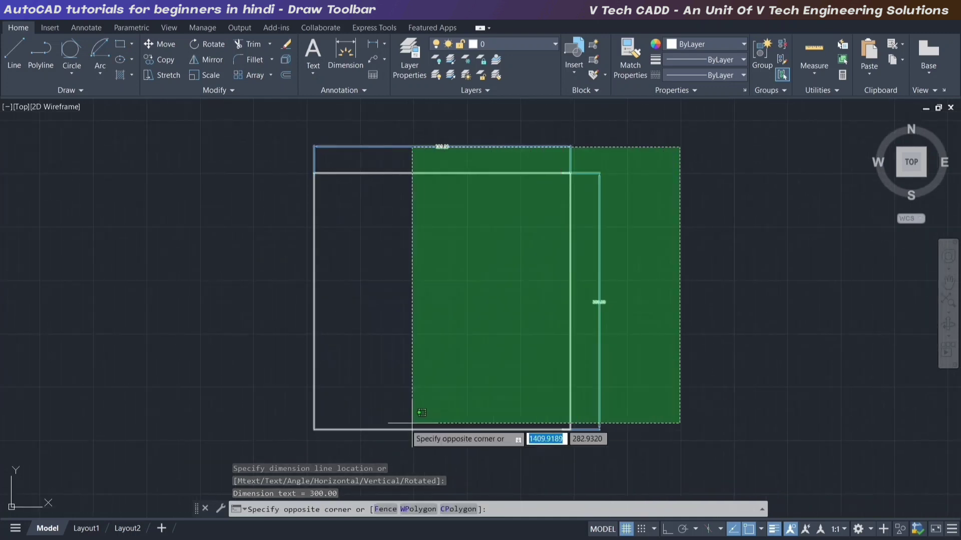
click(296, 434)
key(Delete)
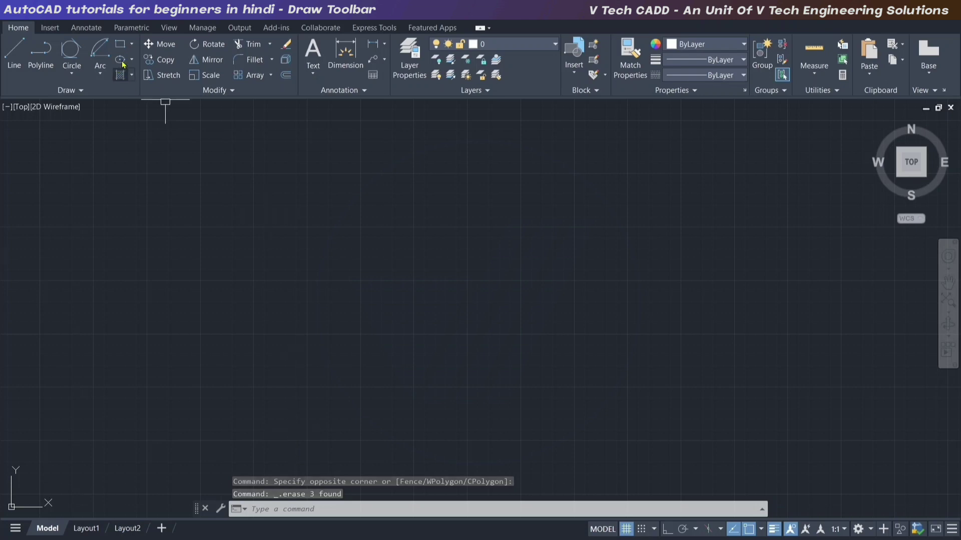
- Start a rectangle at a picked corner, sized by an area of 1000
click(120, 44)
click(273, 200)
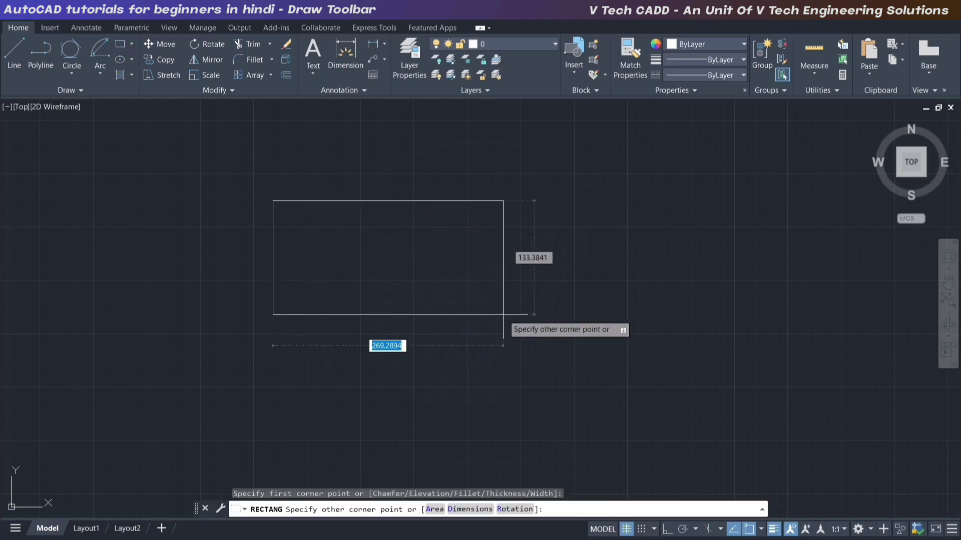
text(a)
key(Return)
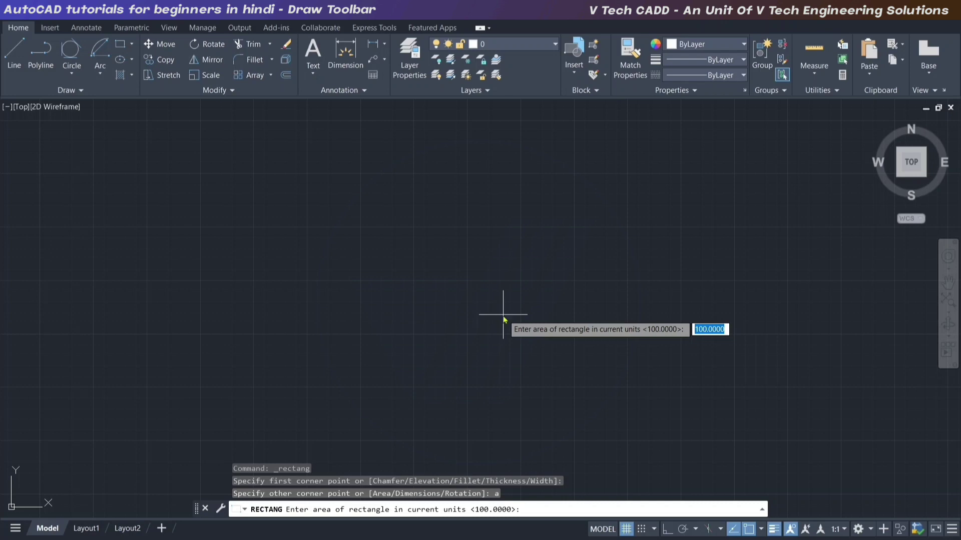
text(1000)
key(Return)
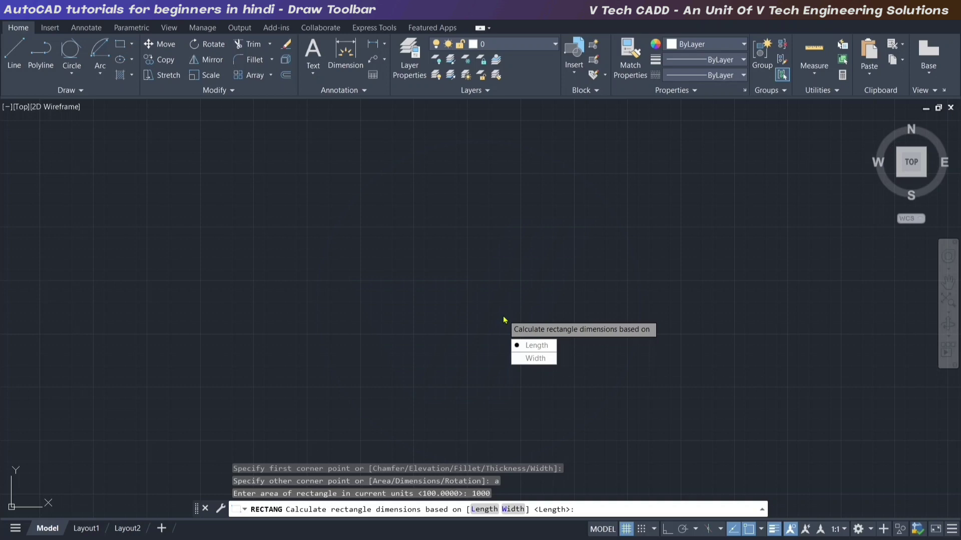
- Complete the rectangle with a length of 50 and select it
text(50)
key(Return)
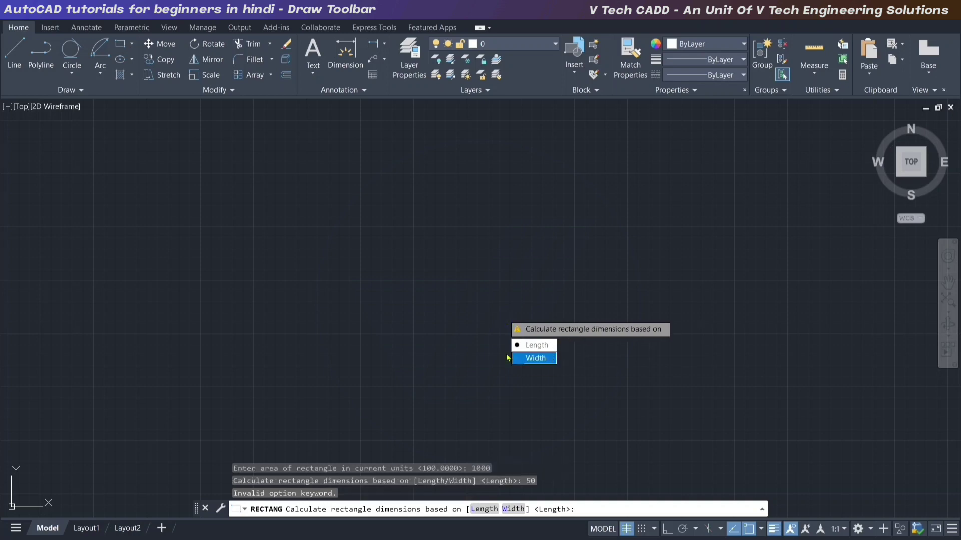
text(L)
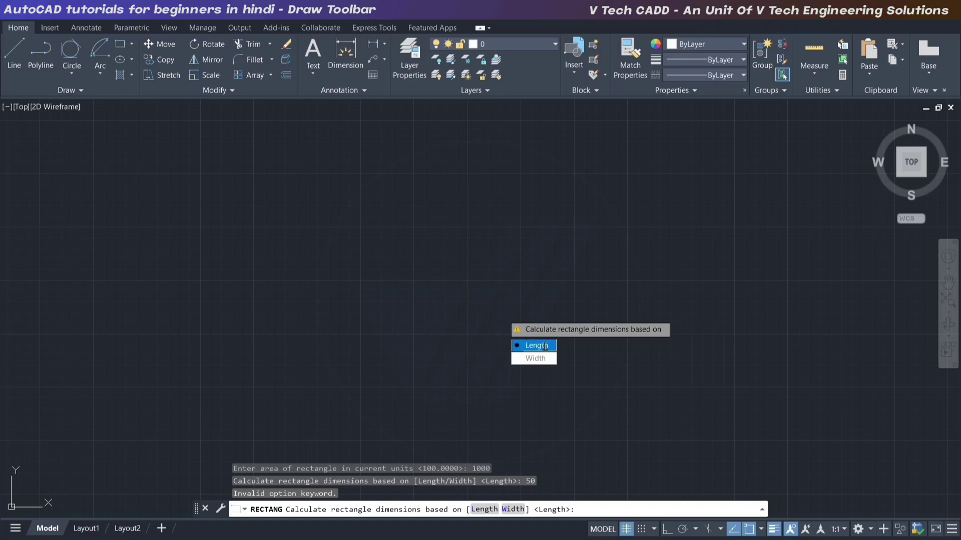
key(Return)
text(50)
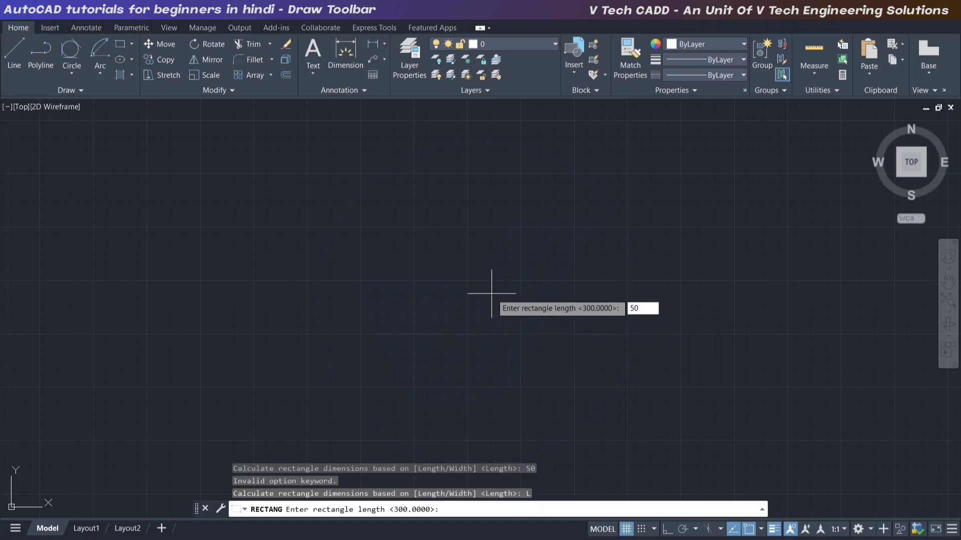
key(Return)
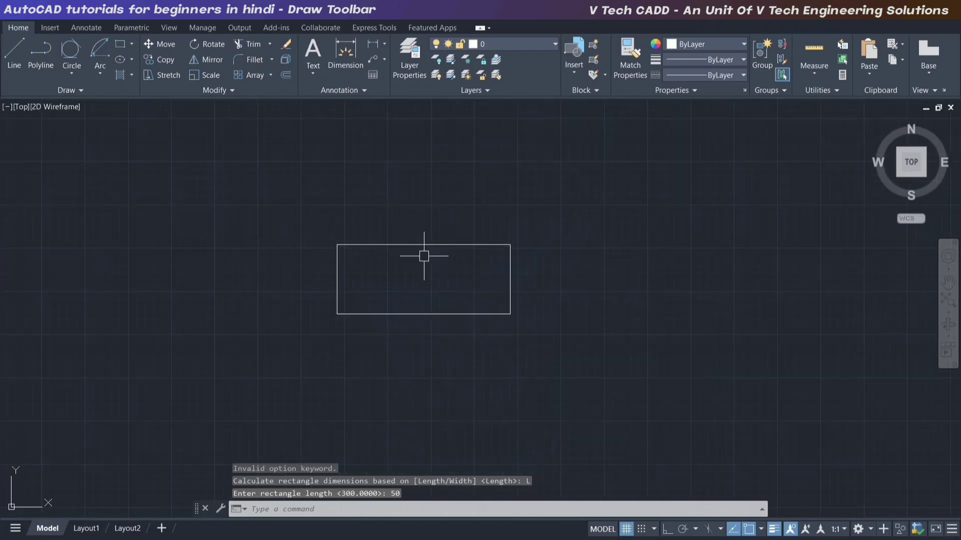
scroll(410, 256, up, 2)
click(441, 236)
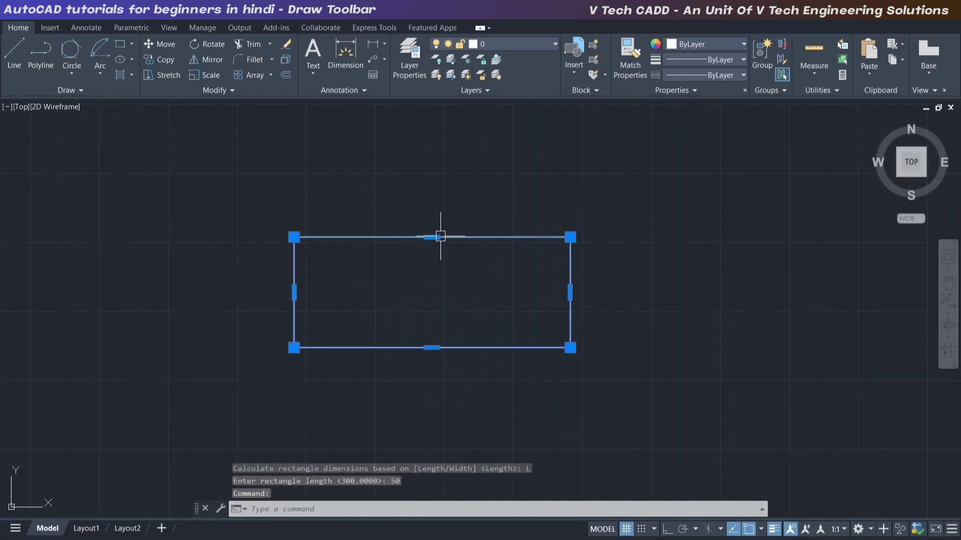
- Check the rectangle's properties, confirming area 1000 and perimeter 140
right_click(448, 236)
click(484, 500)
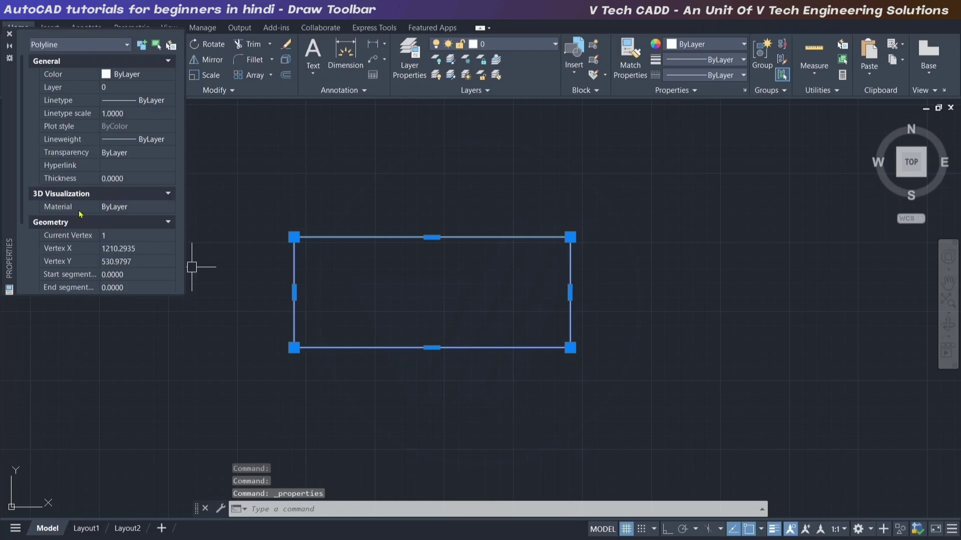
scroll(126, 211, down, 3)
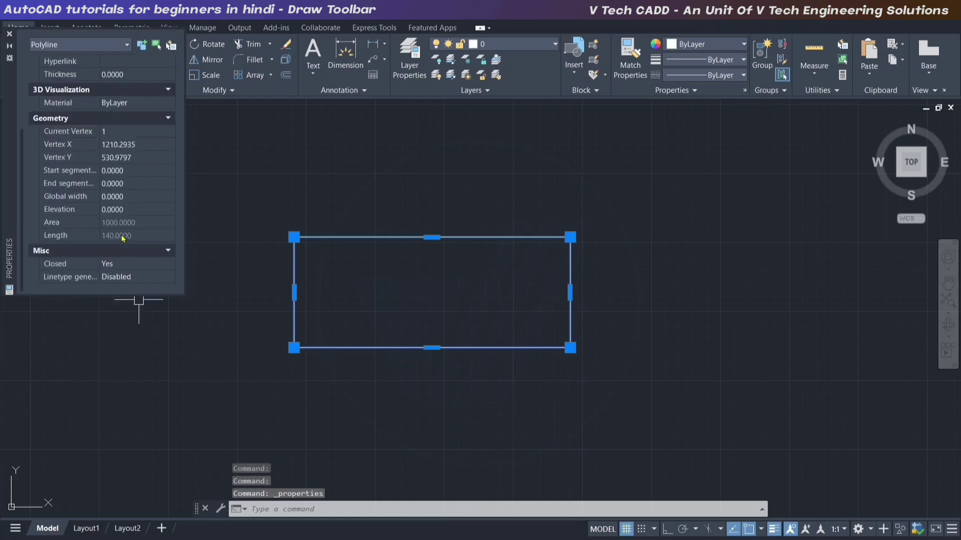
mouse_move(120, 222)
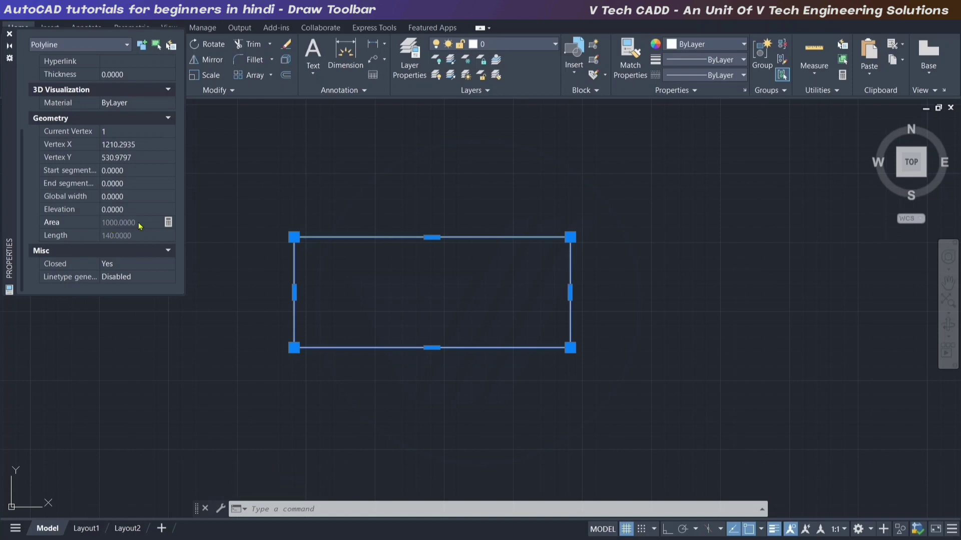
key(Escape)
key(ctrl+1)
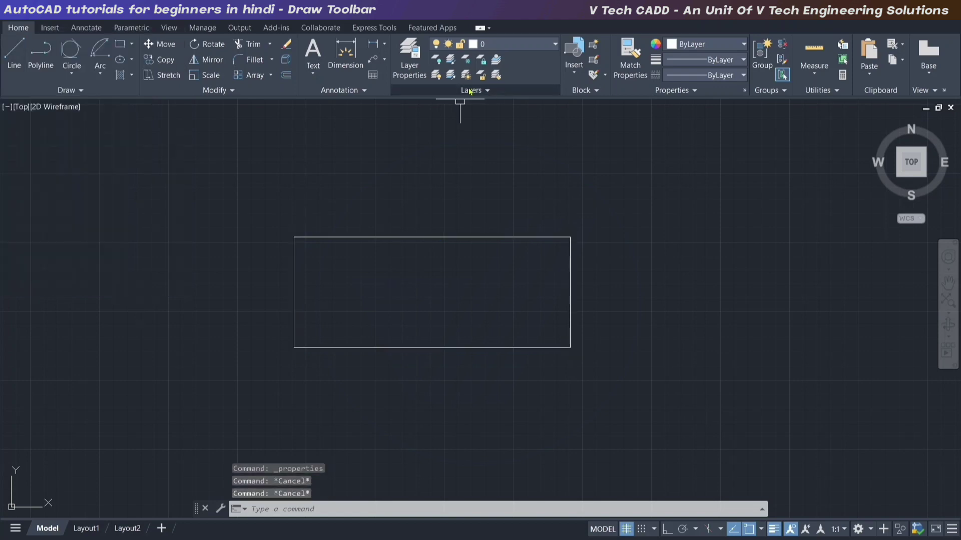
- Add a 50.00 linear dimension above the top edge and begin one on the right edge
click(373, 45)
click(296, 236)
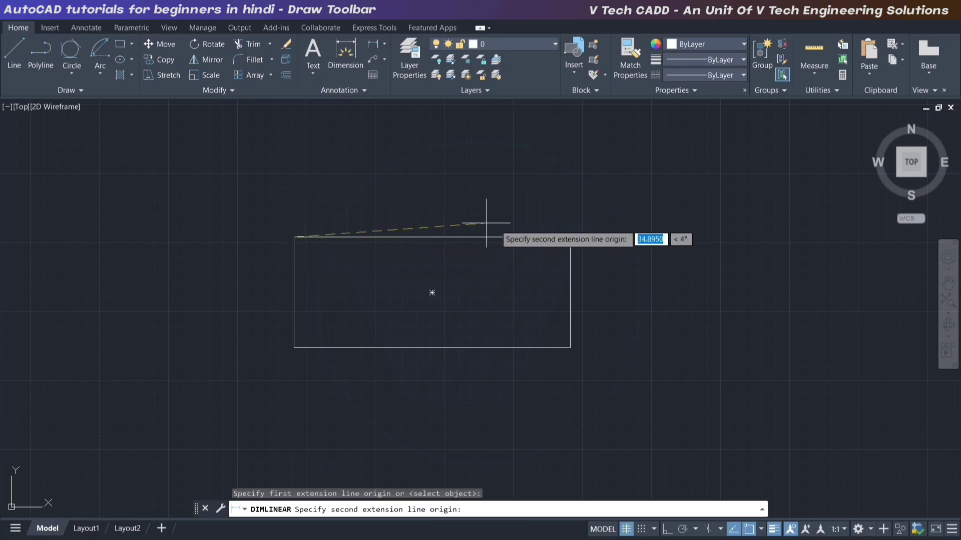
click(569, 237)
click(574, 200)
key(Return)
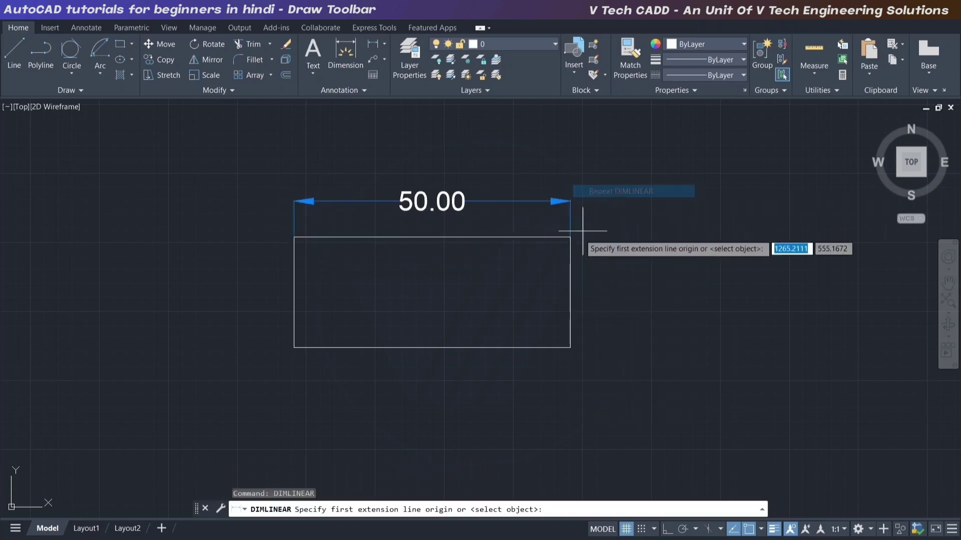
click(570, 237)
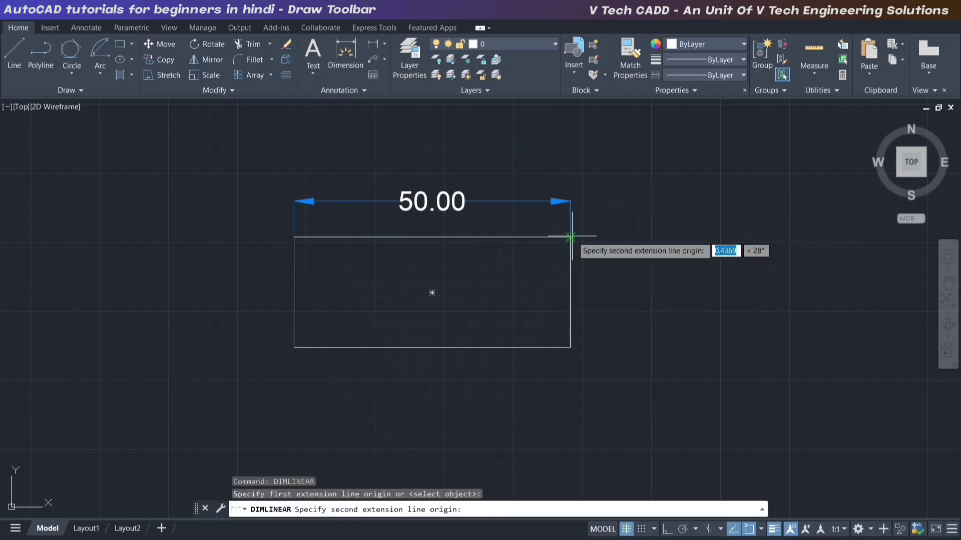
click(570, 347)
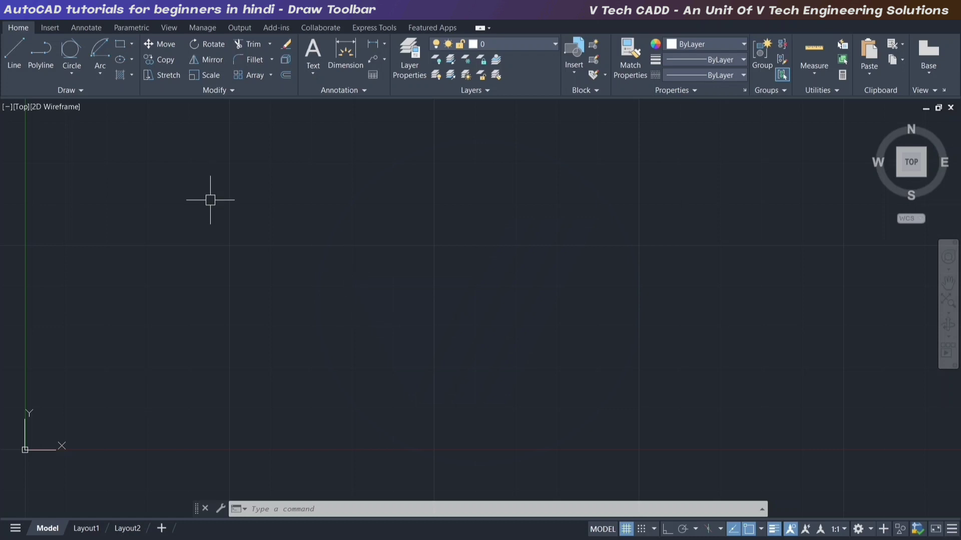
- Restart the rectangle command and pick its first corner using the dimensions option
text(REC)
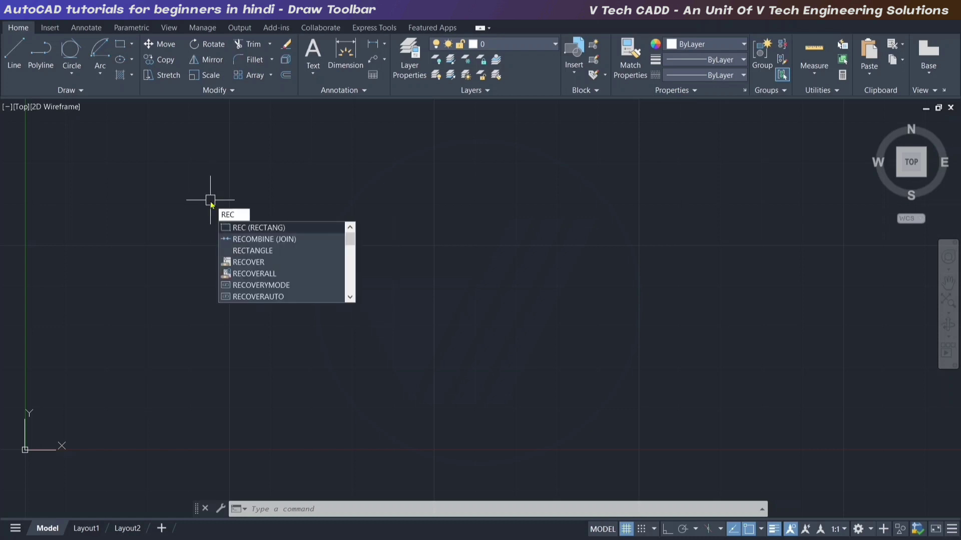
key(Return)
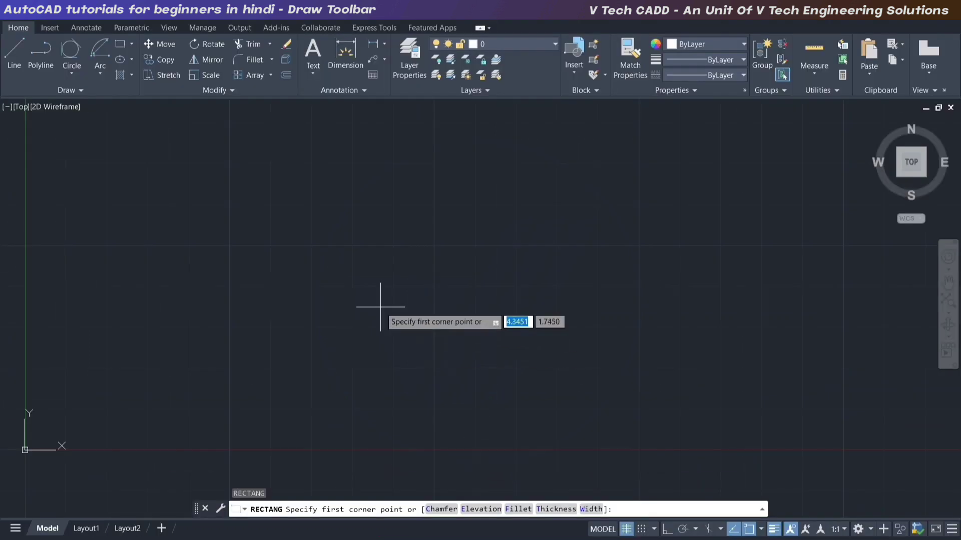
key(Escape)
key(Escape)
key(Escape)
text(rec)
key(Return)
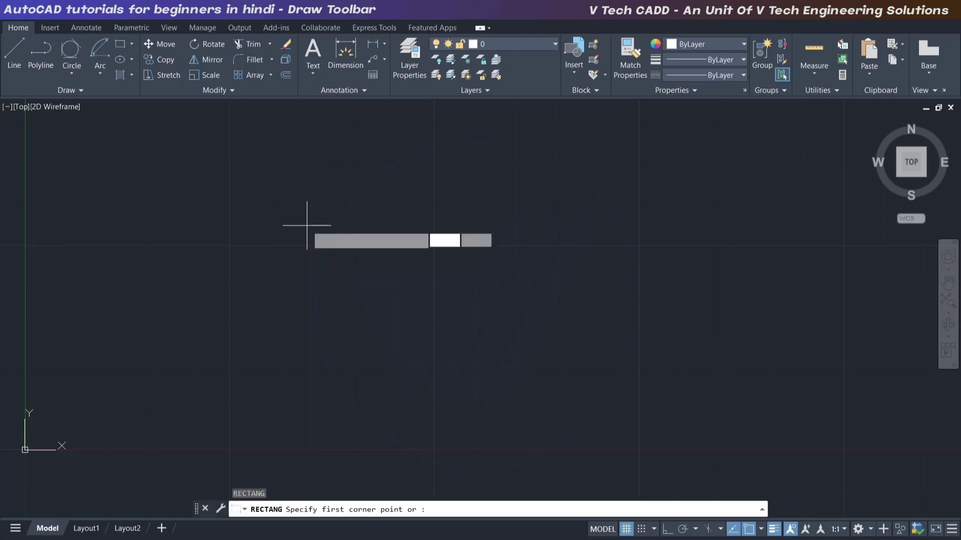
click(274, 183)
text(d)
key(Return)
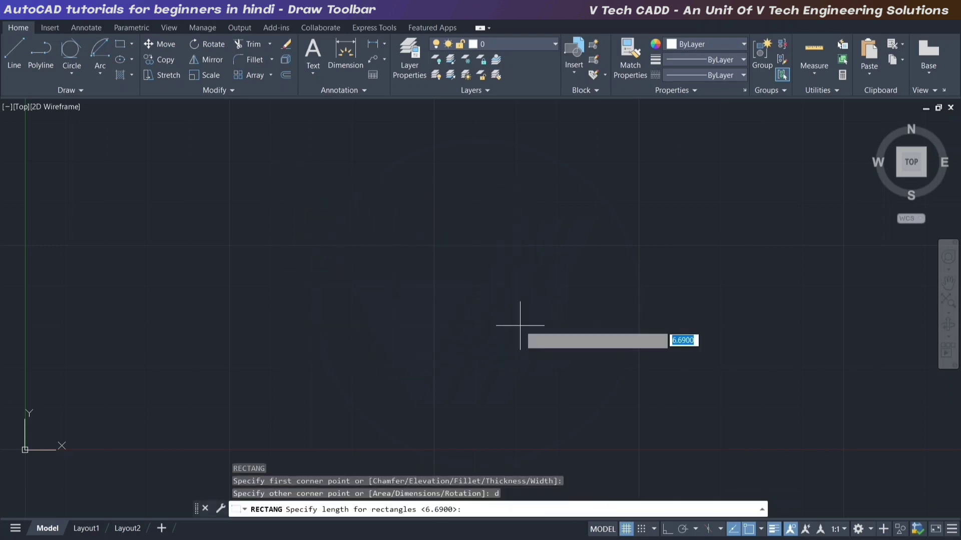
- Make the square 200 by 200, zoom to fit it, and window-select it
text(200)
key(Return)
text(200)
key(Return)
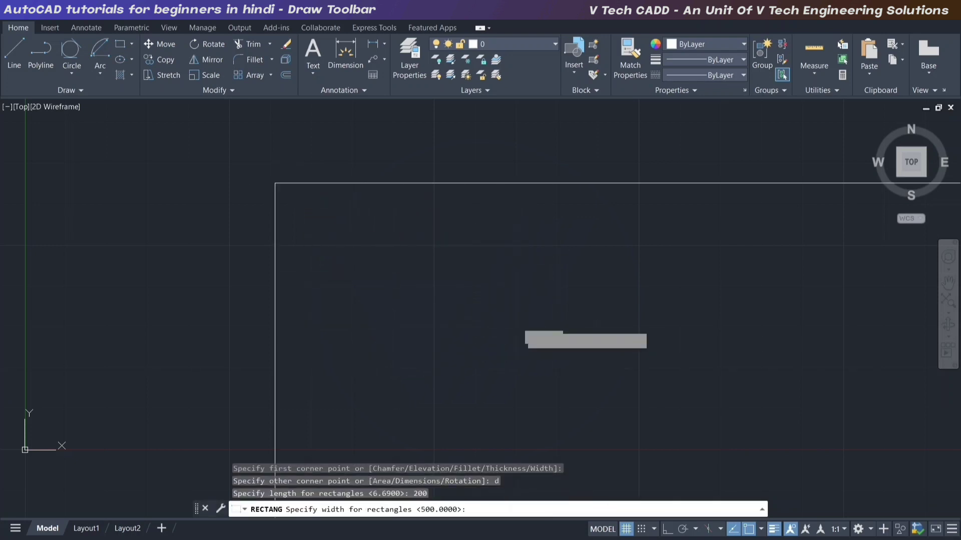
click(519, 326)
middle_click(443, 286)
middle_click(443, 285)
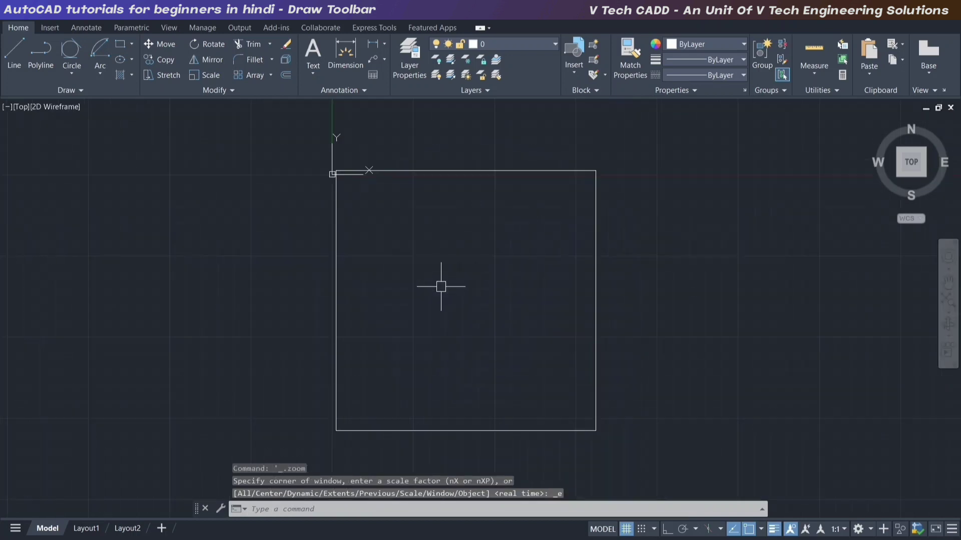
click(692, 298)
click(532, 329)
- Move the selected square to a new position
text(m)
key(Return)
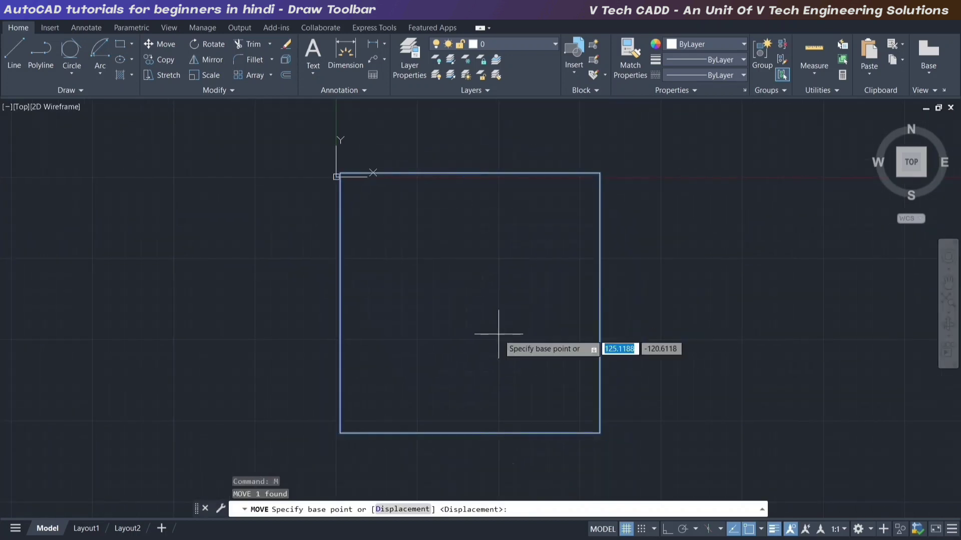
click(499, 334)
click(573, 337)
middle_drag(585, 337, 435, 333)
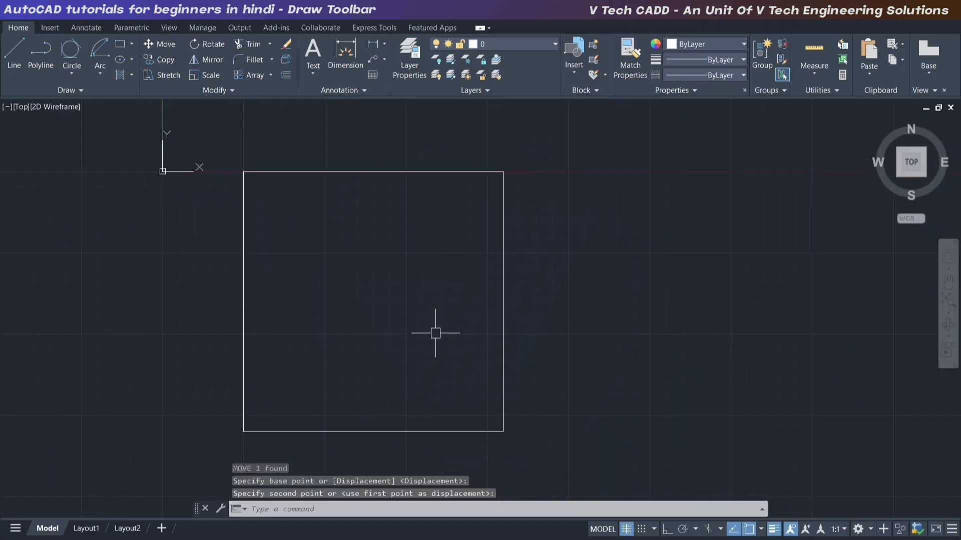
- Round the square's top-right corner with a radius-10 fillet
text(f)
key(Return)
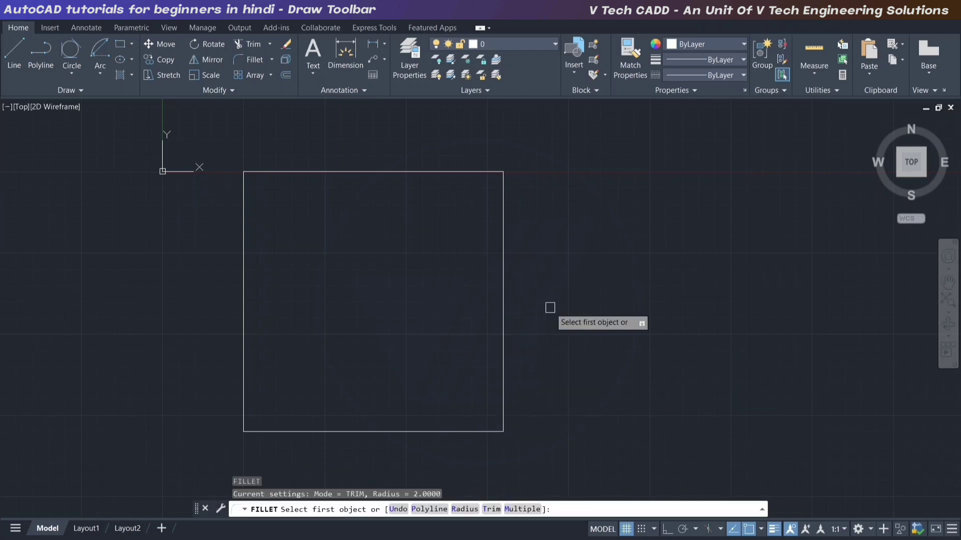
text(r)
key(Return)
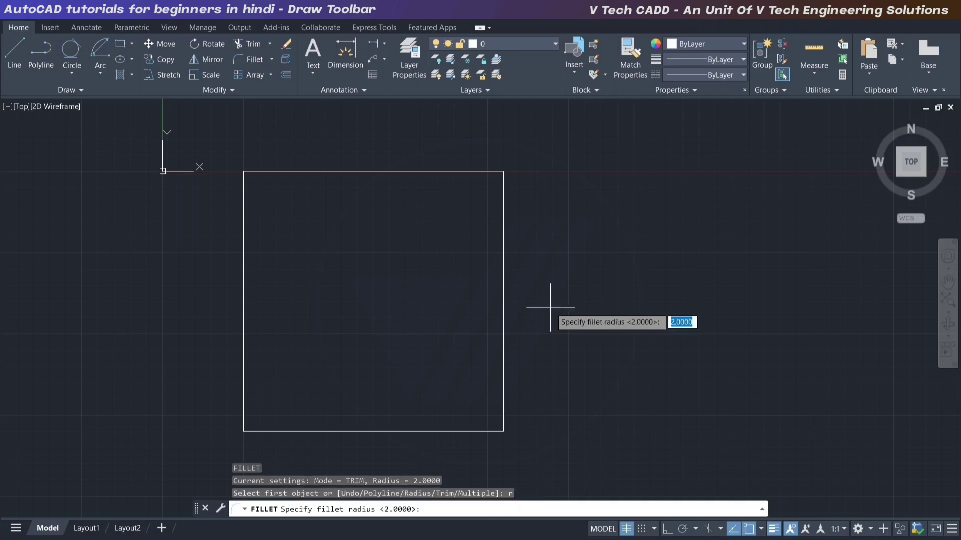
text(10)
key(Return)
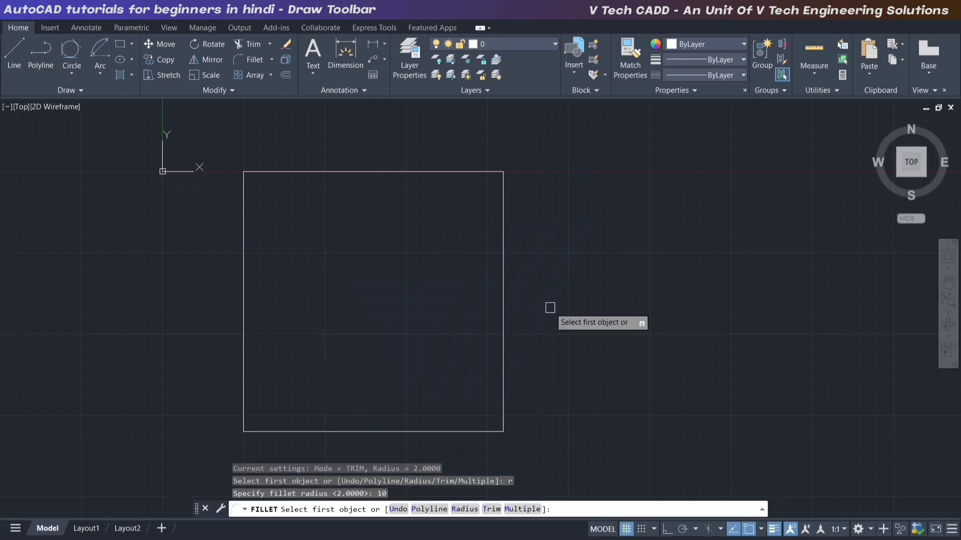
click(503, 206)
click(475, 170)
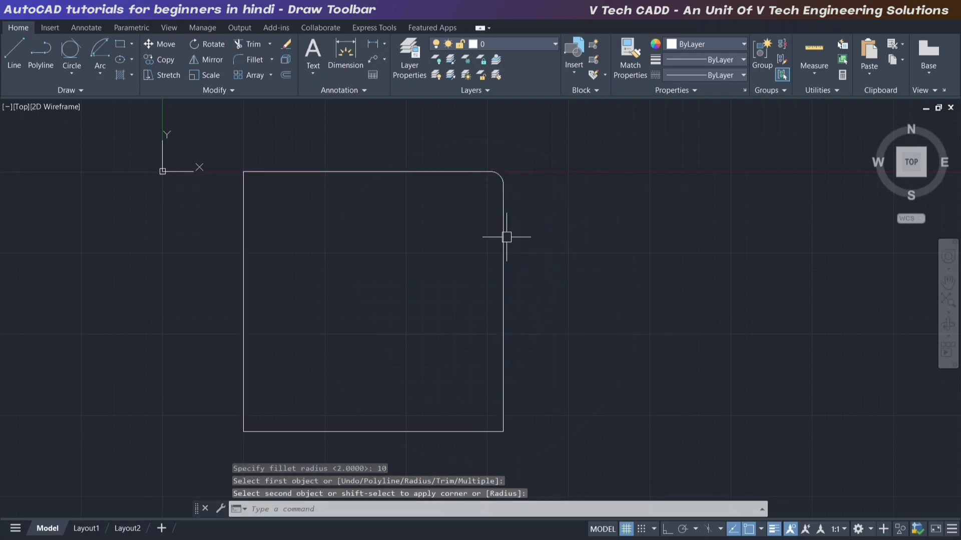
scroll(521, 168, up, 2)
mouse_move(549, 216)
middle_down()
mouse_move(350, 256)
mouse_move(531, 240)
middle_up()
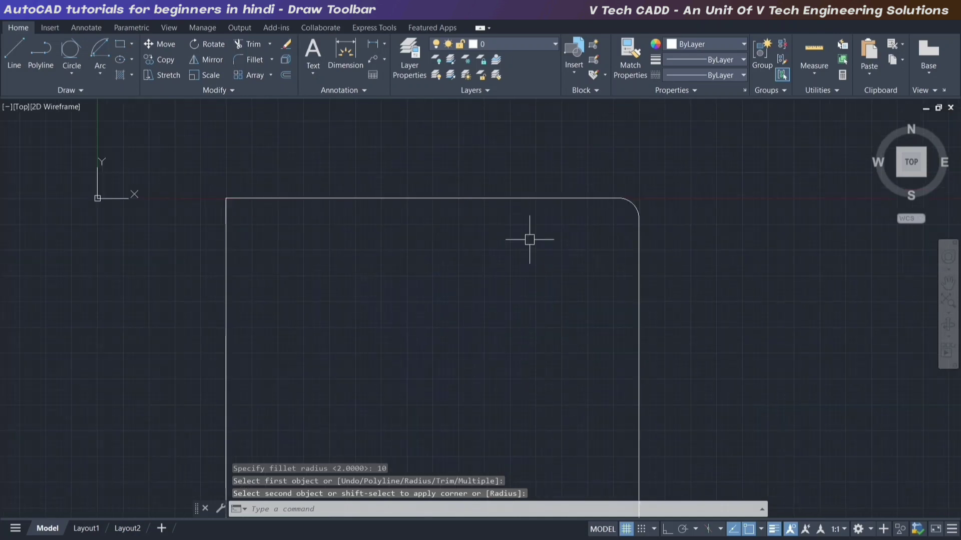
text(cha)
key(Return)
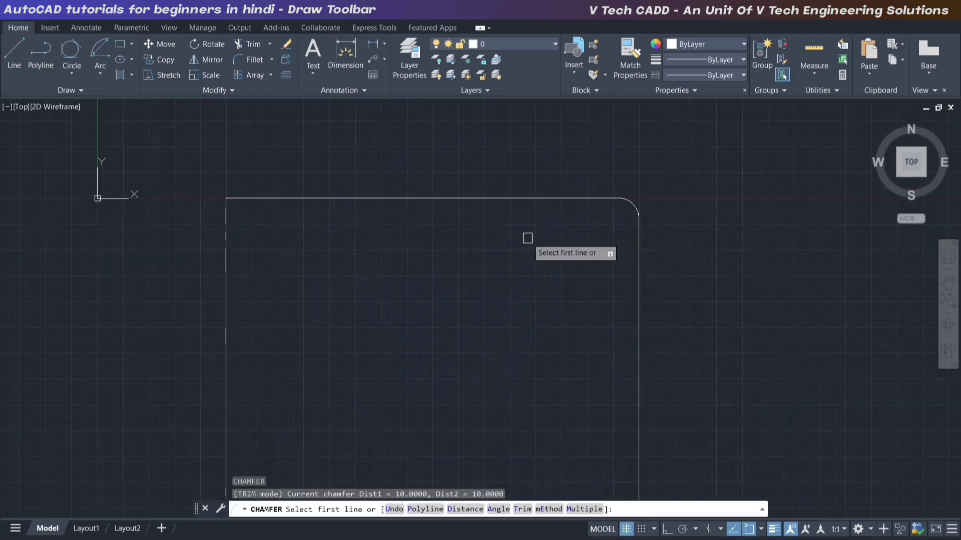
- Chamfer the square's top-left corner with 10 by 10 distances
text(d)
key(Return)
text(10)
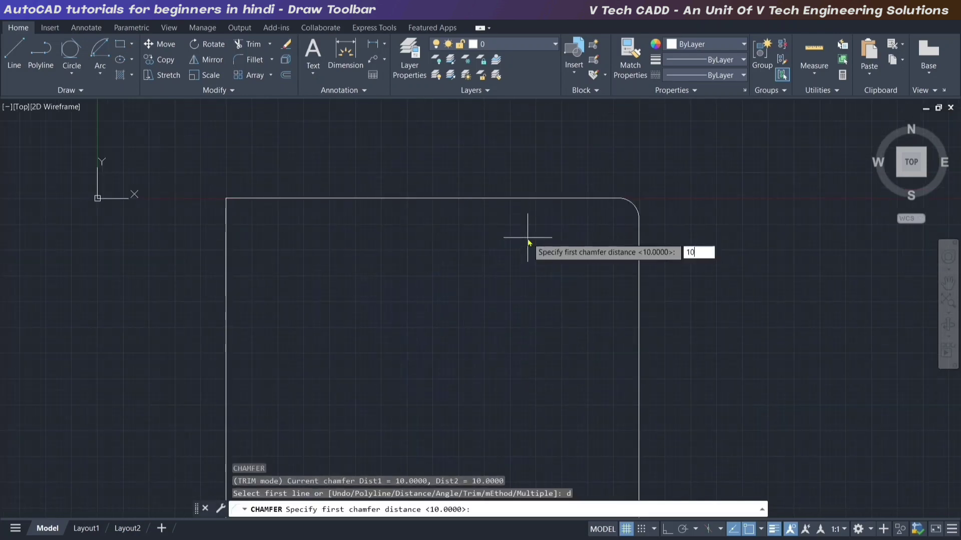
key(Return)
text(10)
key(Return)
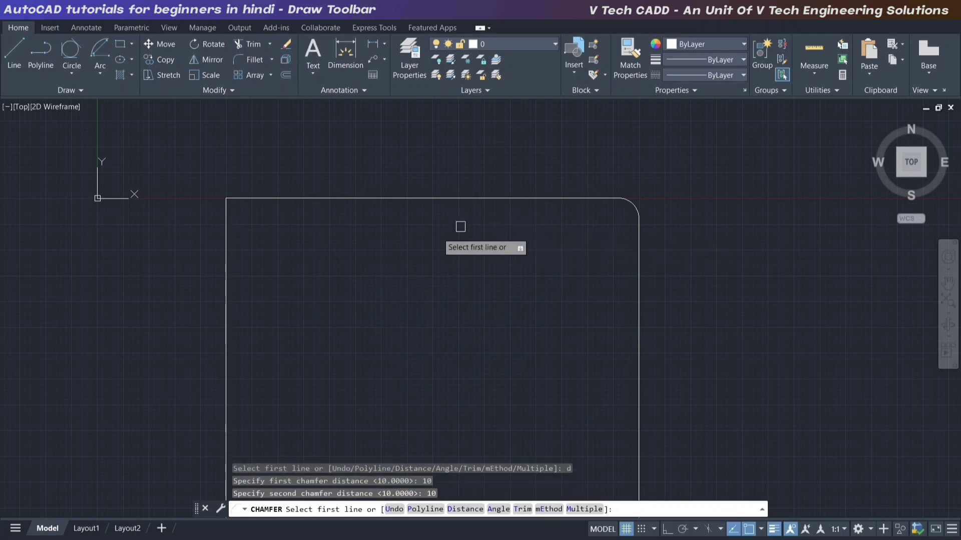
click(270, 199)
click(227, 223)
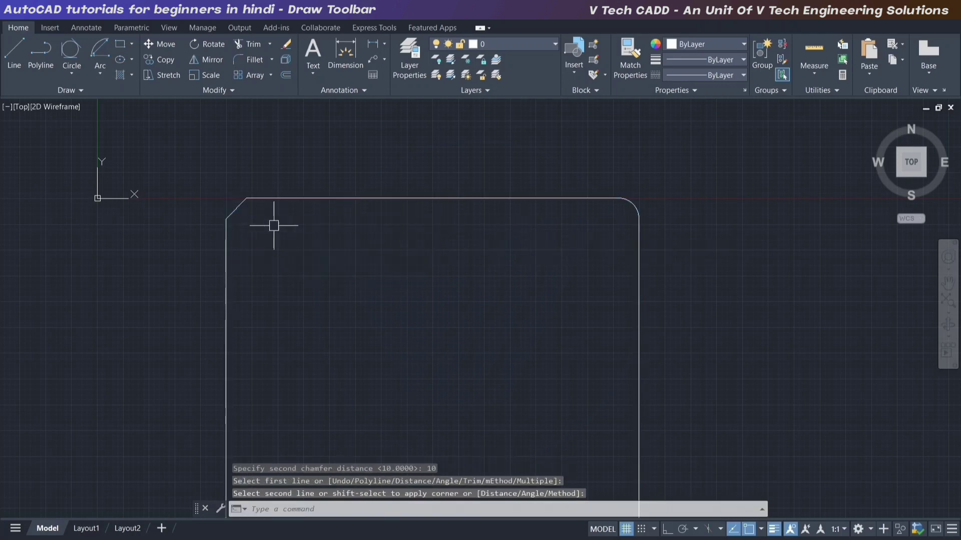
- Crossing-select the whole square
scroll(334, 220, down, 4)
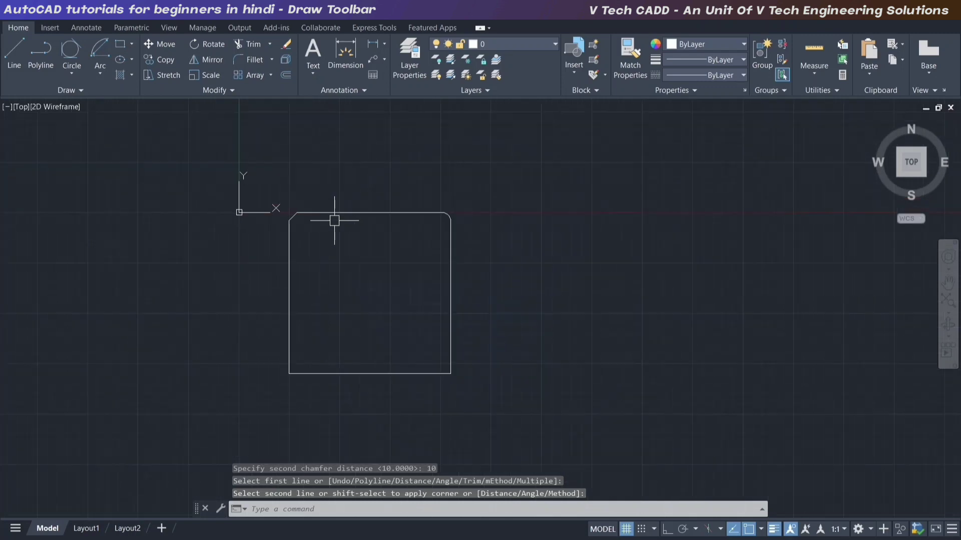
click(530, 198)
click(225, 429)
- Erase the square and start a rectangle with a 10-unit corner fillet
key(Delete)
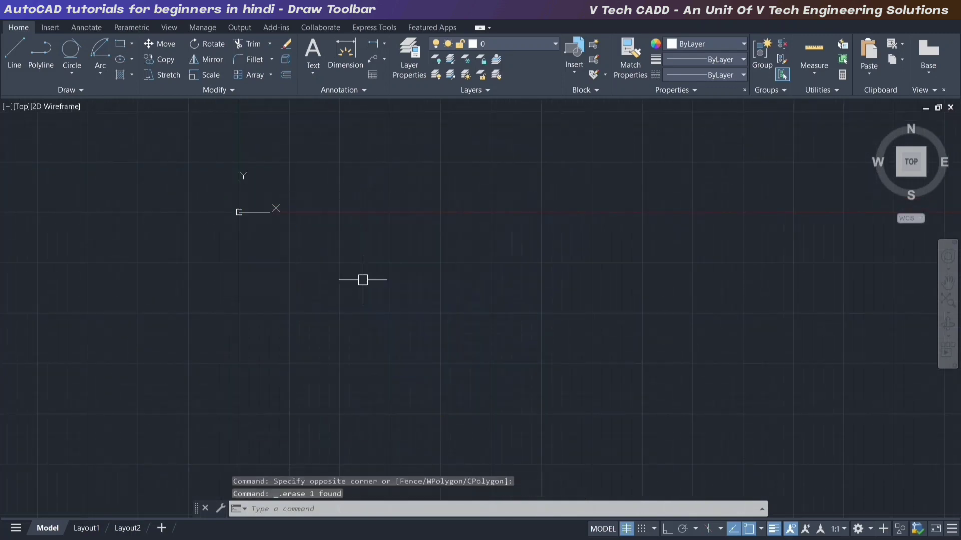
middle_drag(374, 260, 375, 262)
middle_click(375, 263)
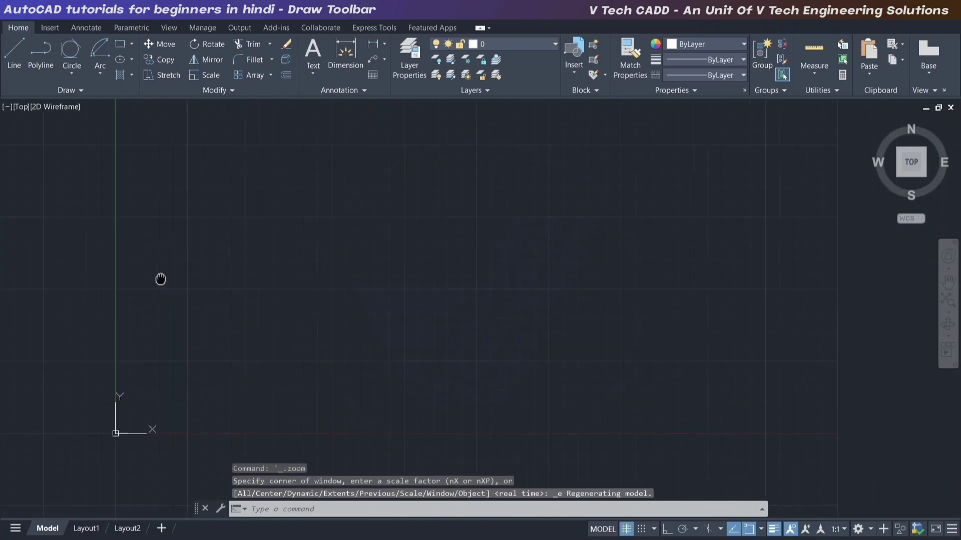
text(rec)
key(Return)
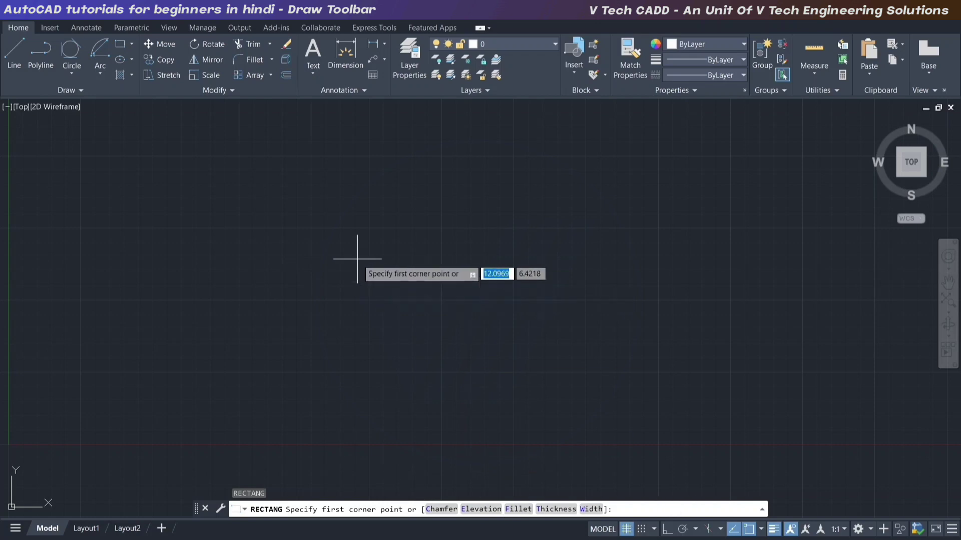
text(f)
key(Return)
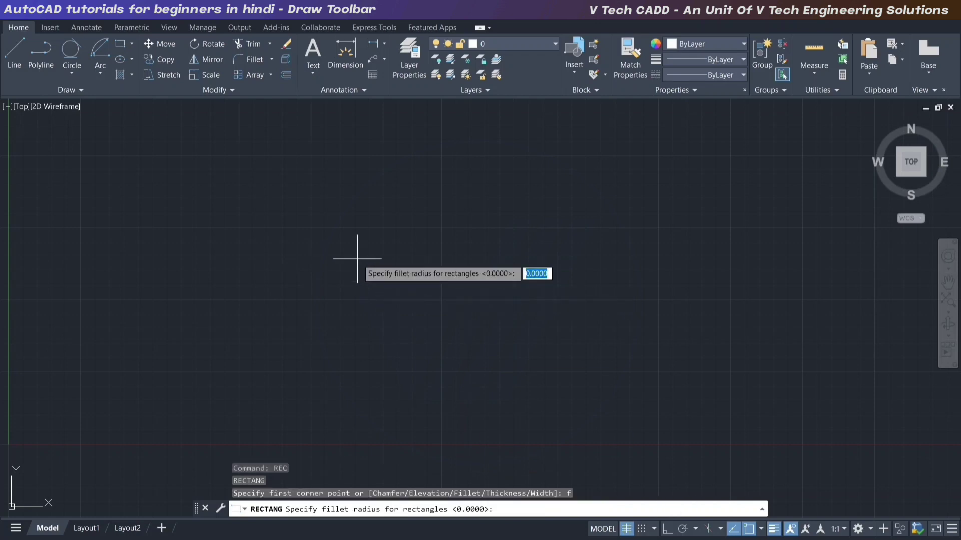
text(10)
key(Return)
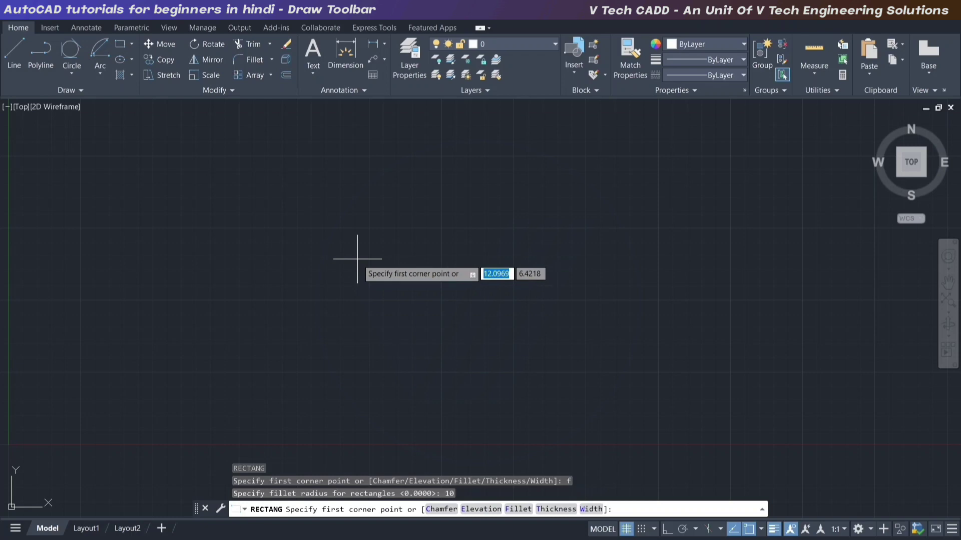
- Draw the rounded rectangle at 200 by 200 and zoom to fit it
click(285, 207)
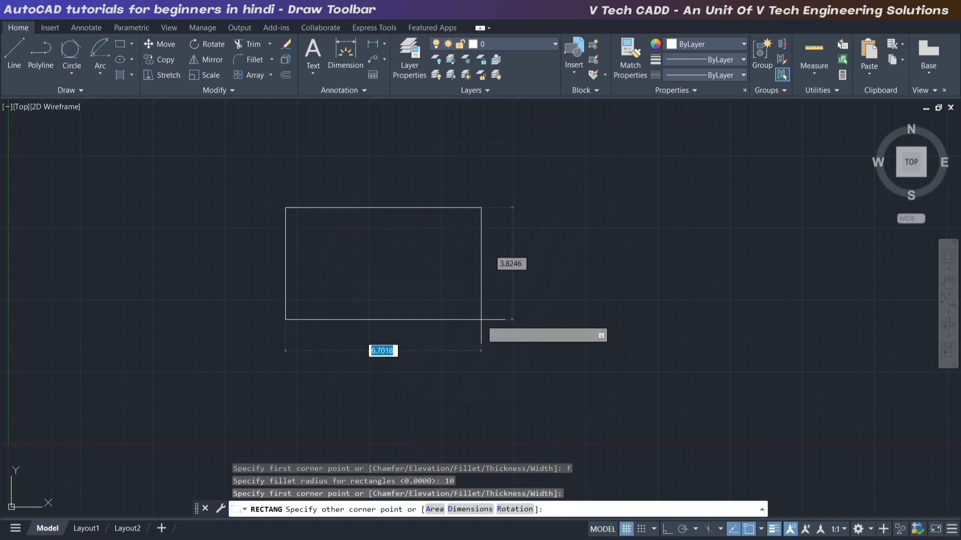
text(d)
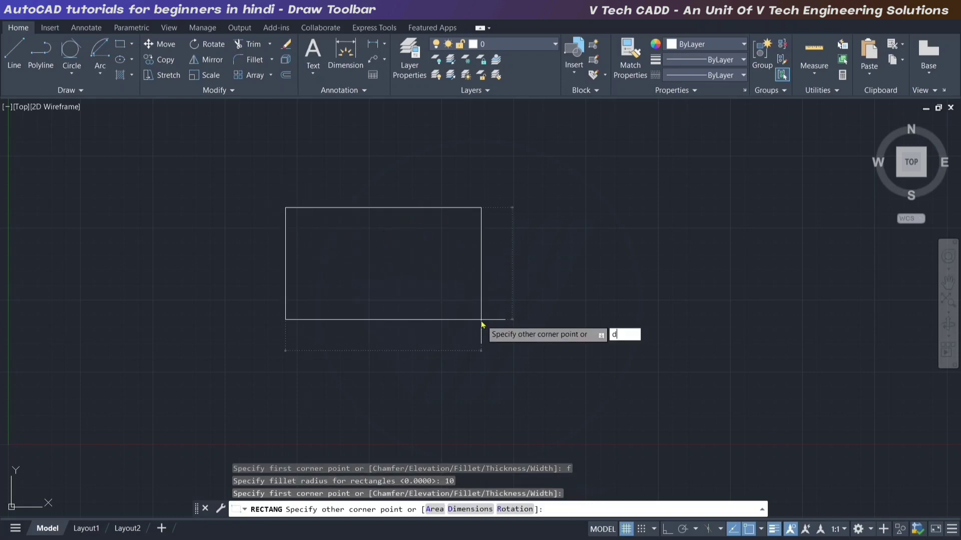
key(Return)
text(200)
key(Return)
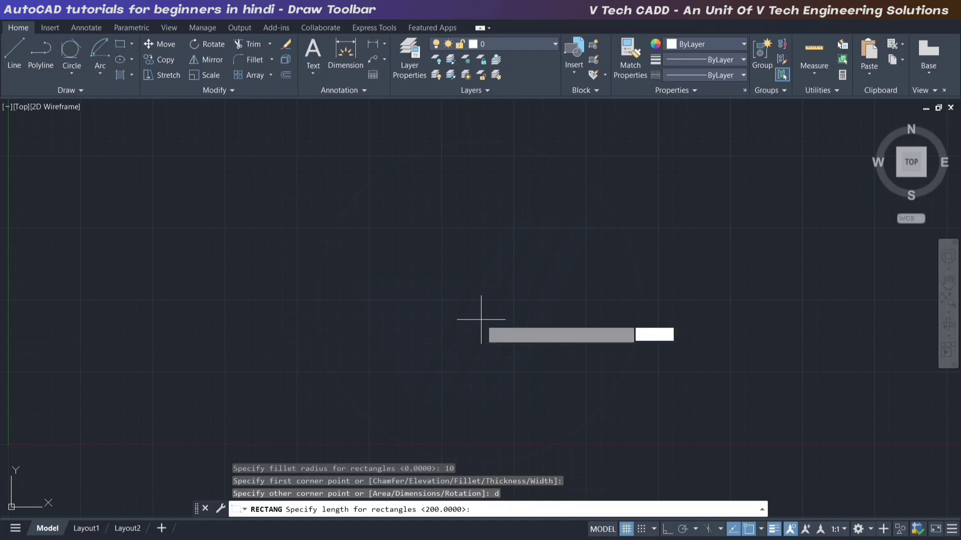
text(200)
key(Return)
click(481, 318)
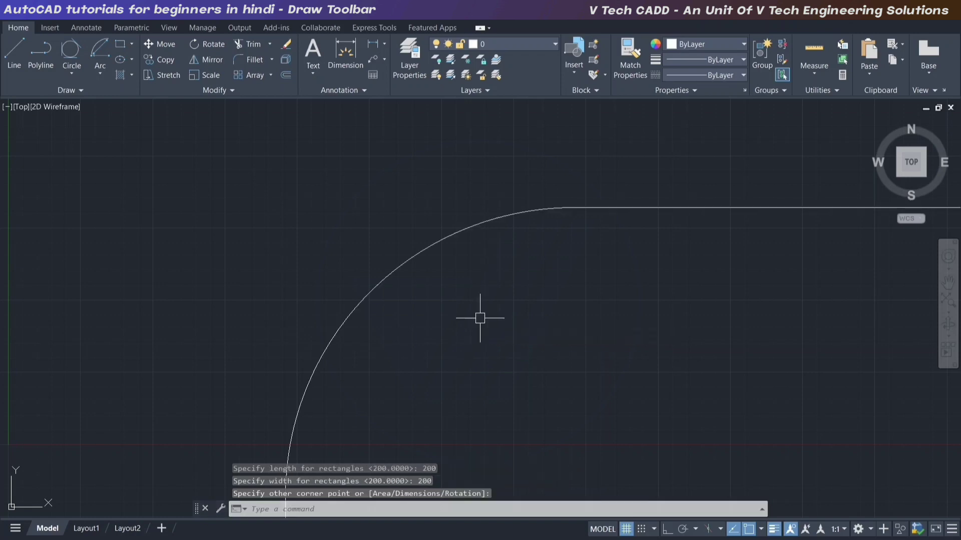
middle_click(375, 236)
middle_click(376, 236)
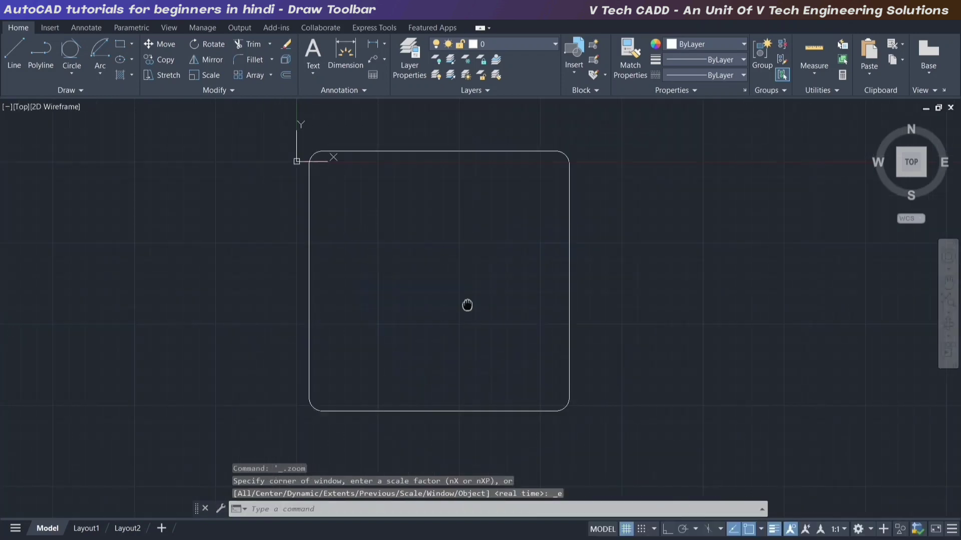
- Move the rounded rectangle to the right
click(592, 331)
click(515, 361)
text(m)
key(Return)
click(426, 300)
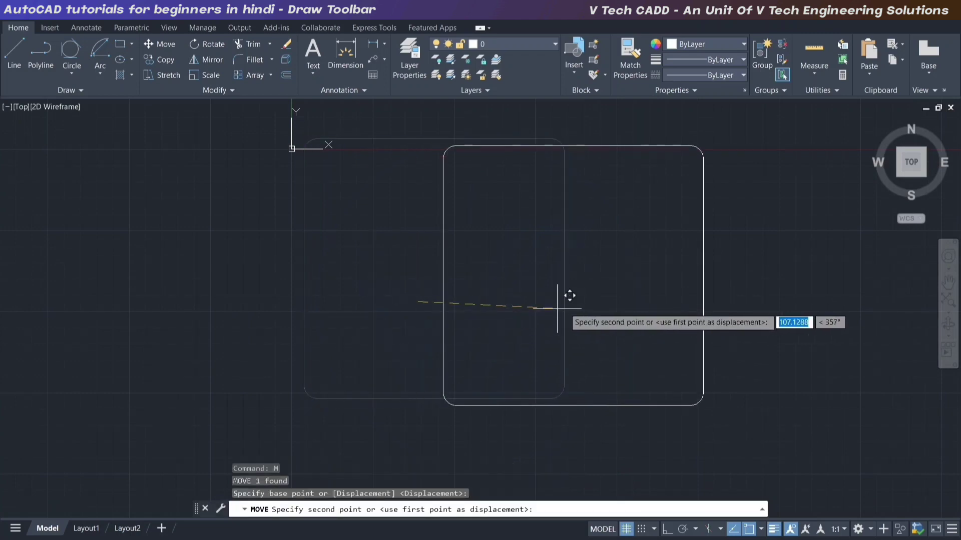
click(568, 300)
middle_drag(587, 314, 385, 342)
- Add an R10.00 radius dimension to a rounded corner
click(384, 43)
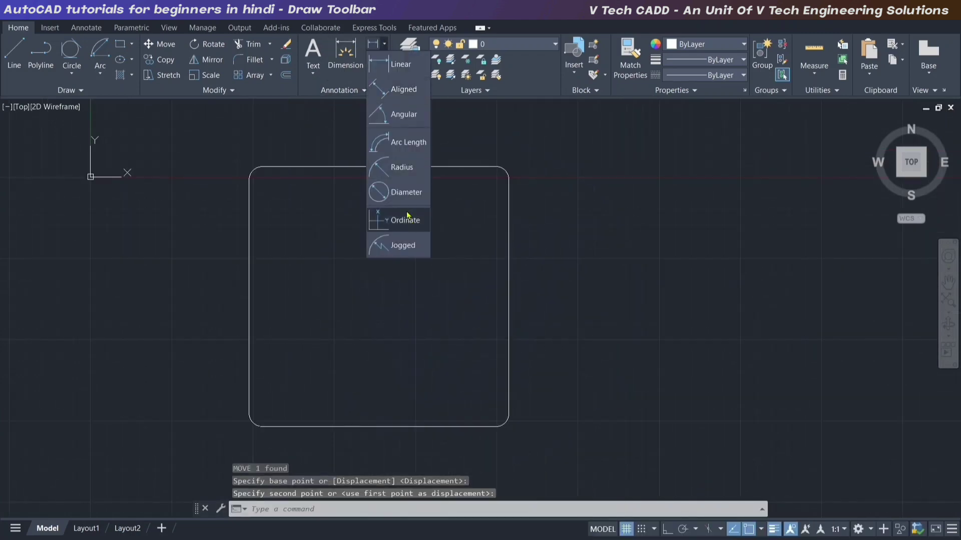
click(400, 168)
click(506, 169)
scroll(545, 158, up, 2)
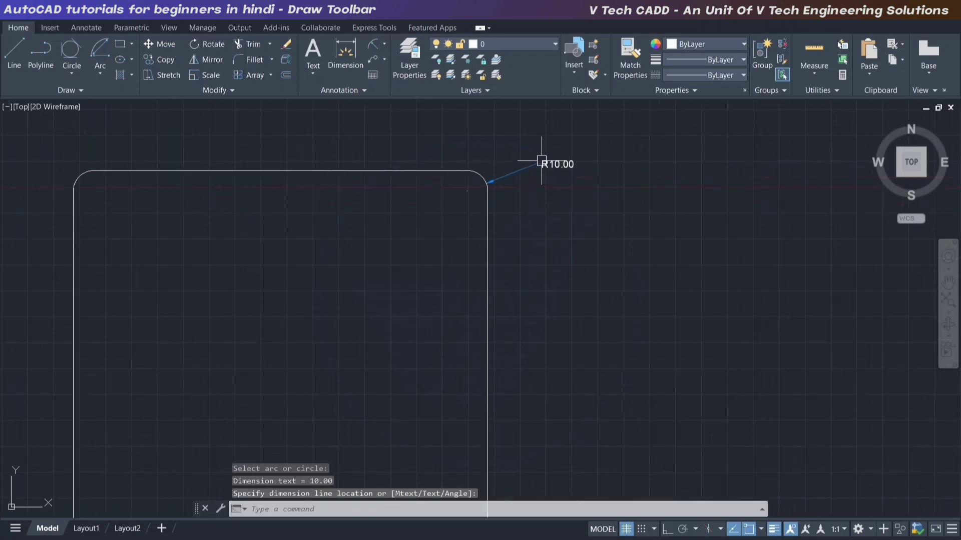
scroll(575, 162, up, 2)
scroll(599, 167, down, 3)
click(549, 180)
- Erase the rectangle and its radius dimension with a crossing window
click(597, 156)
click(375, 339)
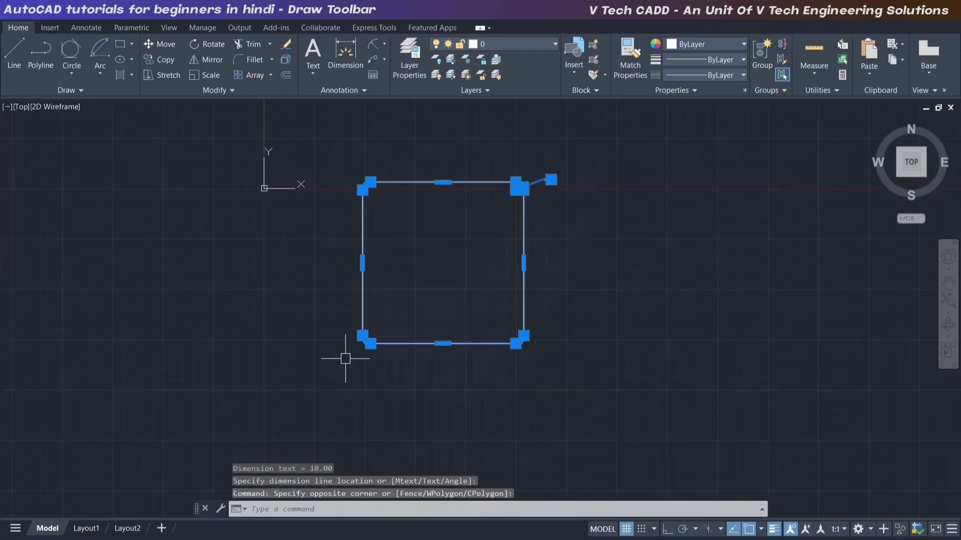
key(Delete)
scroll(465, 315, up, 3)
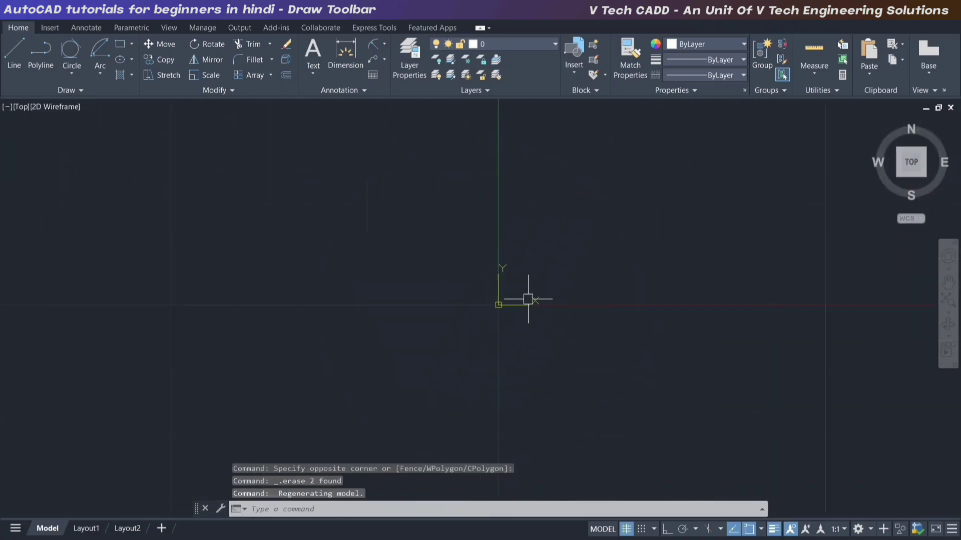
middle_drag(525, 299, 519, 302)
- Draw a 200 × 200 rounded square with RECTANG's Dimensions option
scroll(183, 390, down, 3)
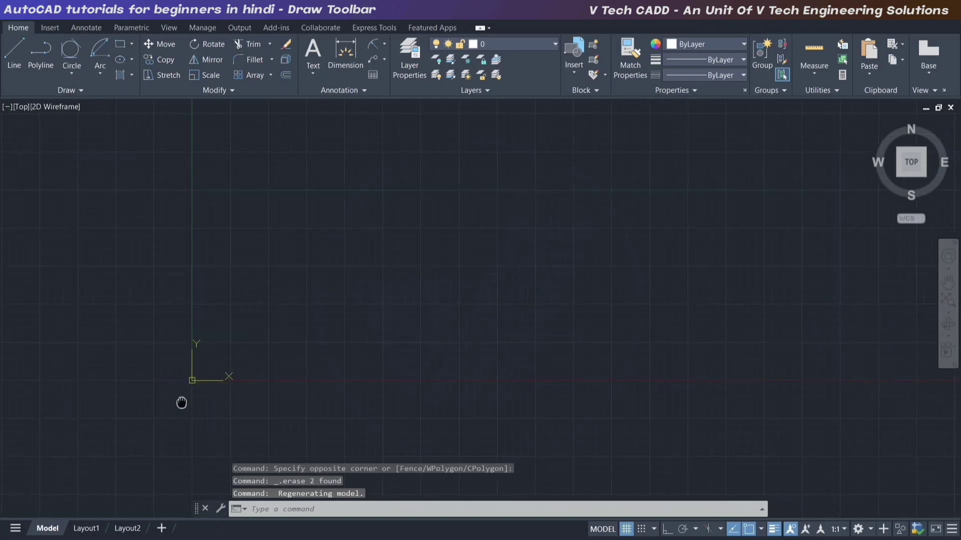
middle_drag(213, 392, 127, 396)
text(REC)
key(Return)
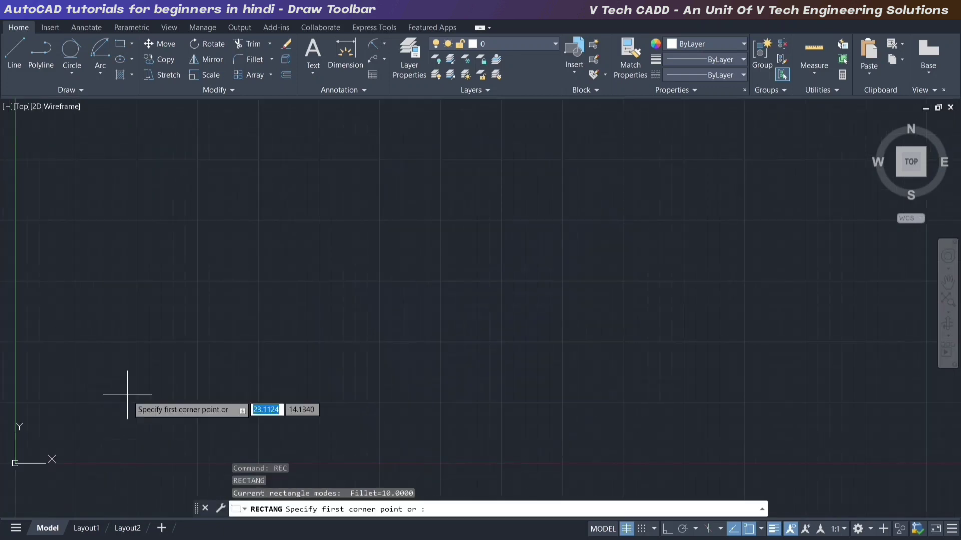
click(281, 195)
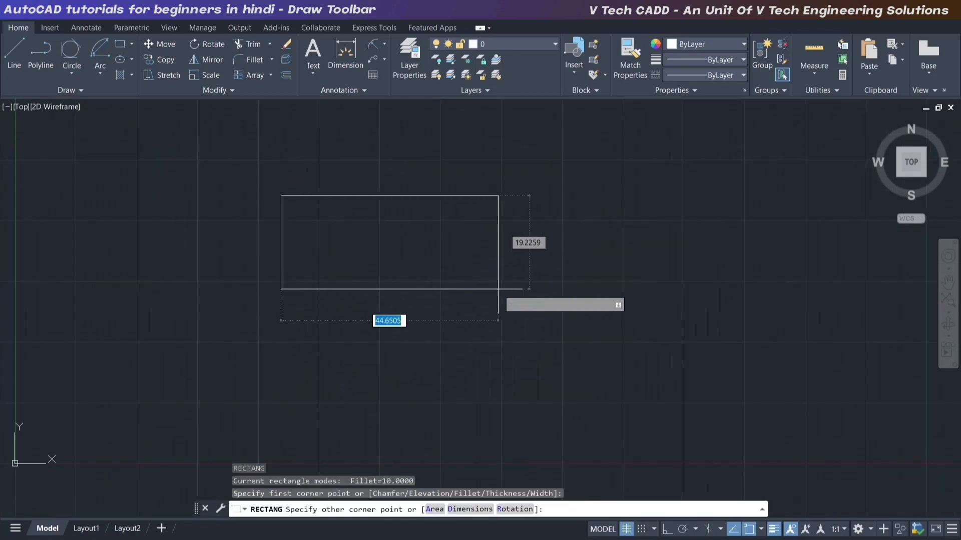
text(d)
key(Return)
text(200)
key(Return)
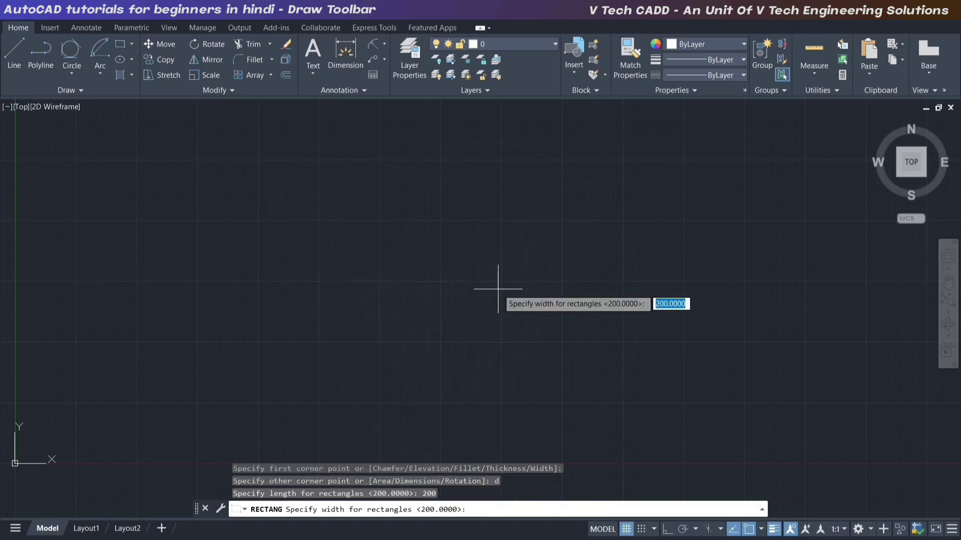
text(200)
key(Return)
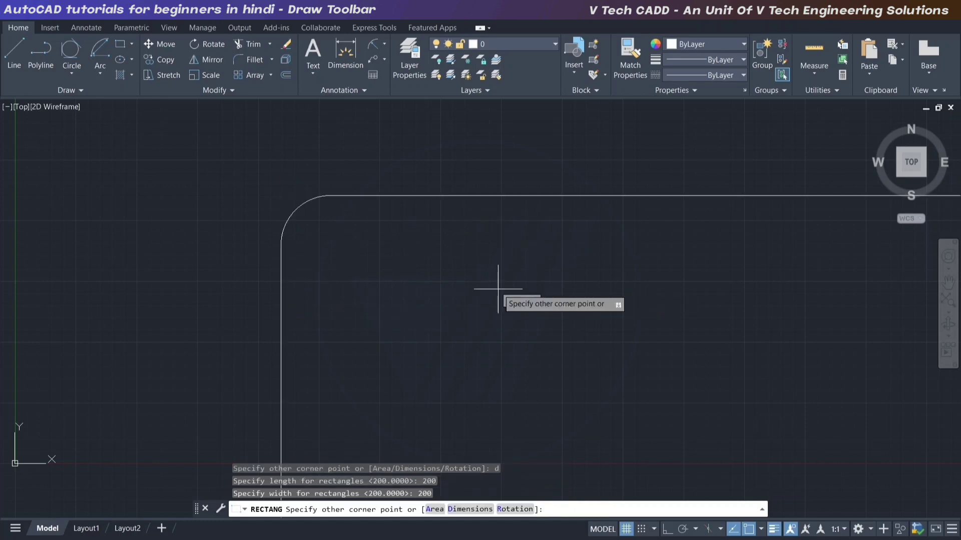
click(500, 286)
- Window-select the rounded square and erase it
scroll(406, 274, down, 4)
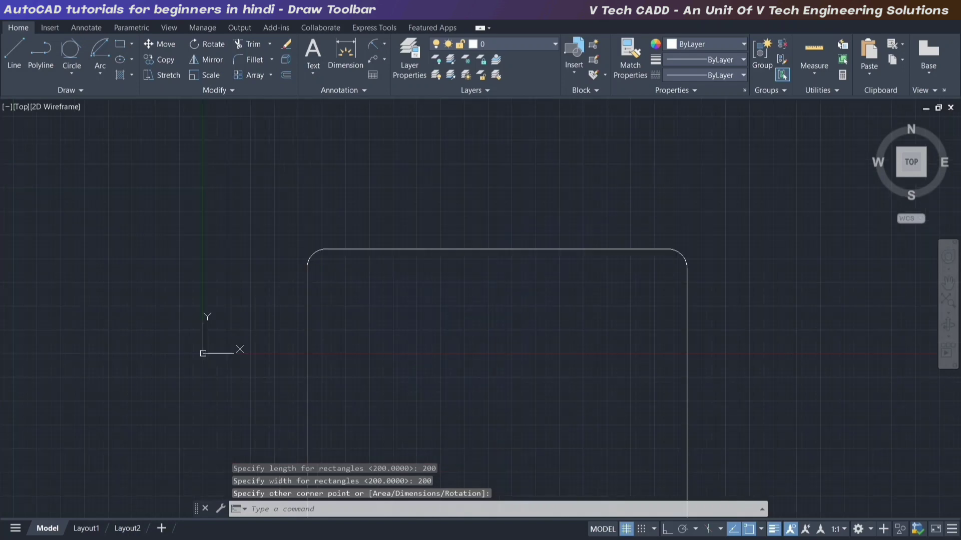
scroll(343, 273, down, 2)
click(523, 275)
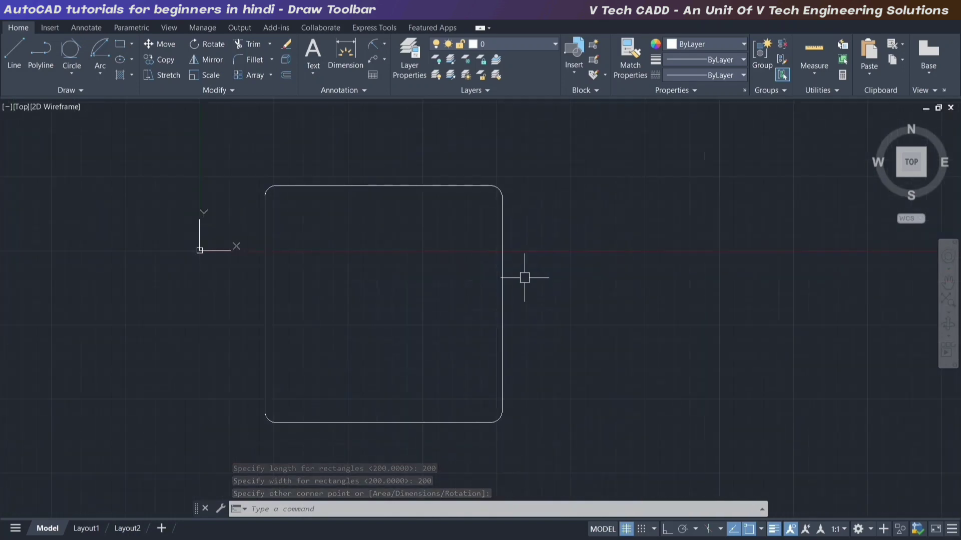
click(498, 285)
key(Delete)
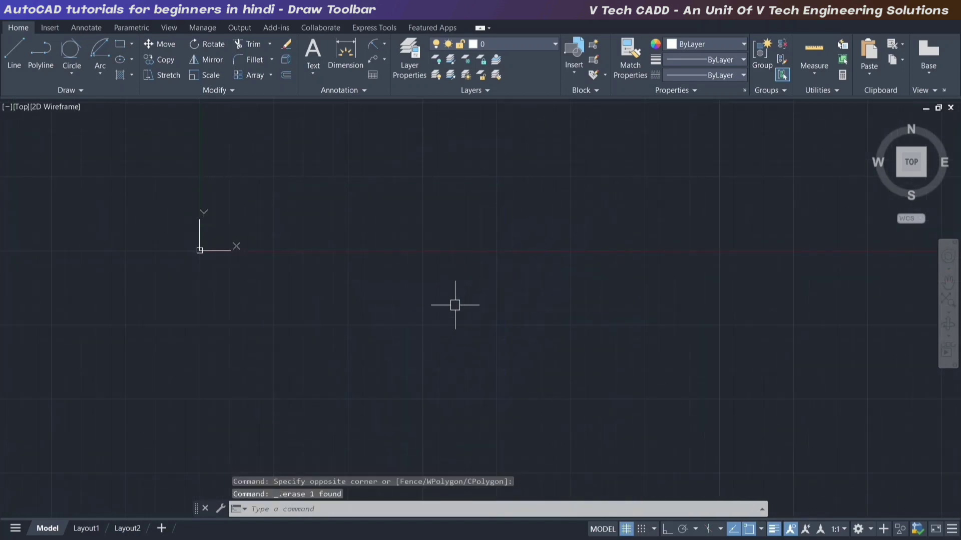
- Reset the rectangle fillet radius to 0 and draw a plain sharp-cornered rectangle
text(rec)
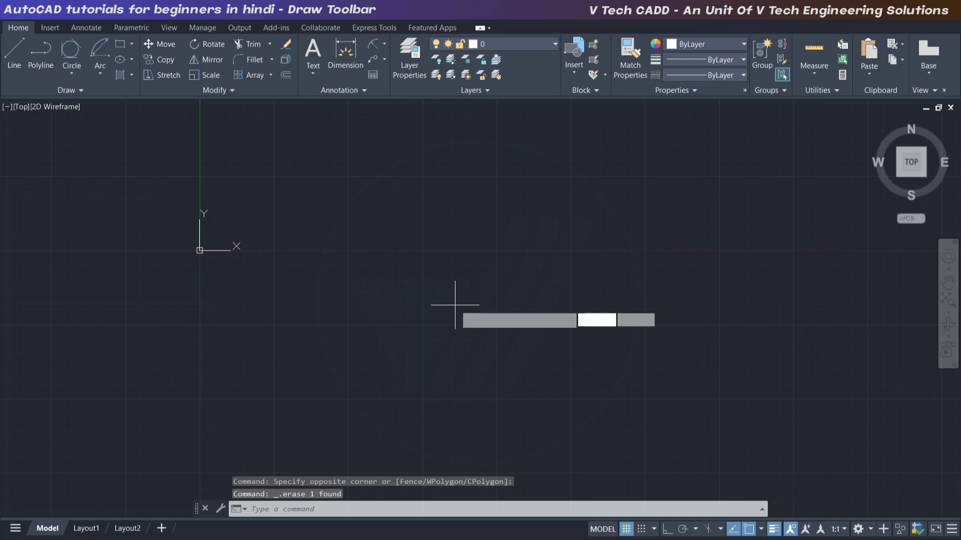
key(Return)
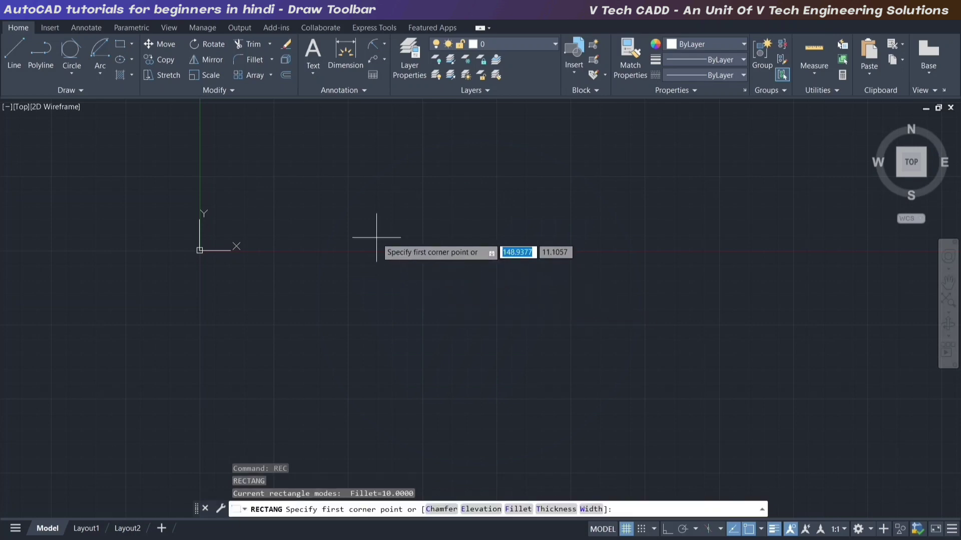
text(f)
key(Return)
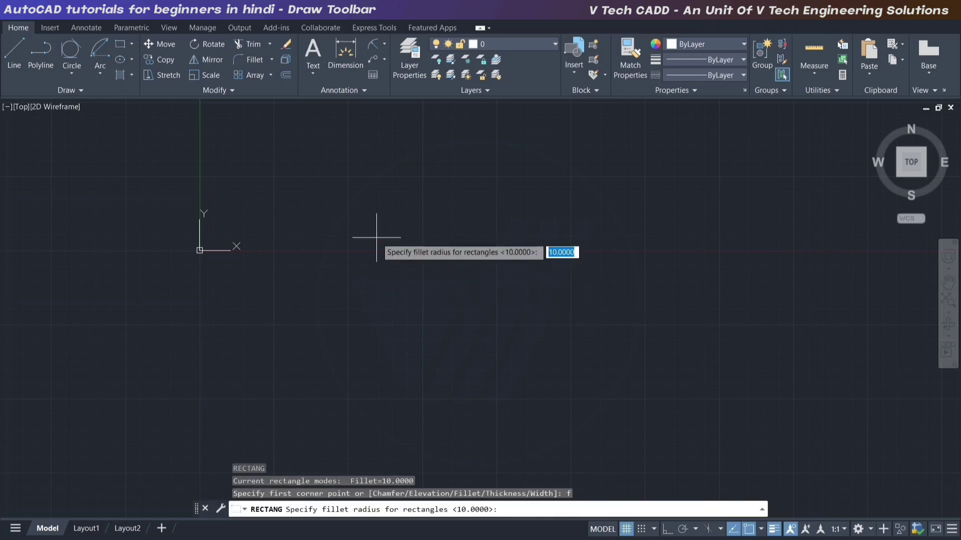
text(0)
key(Return)
click(340, 216)
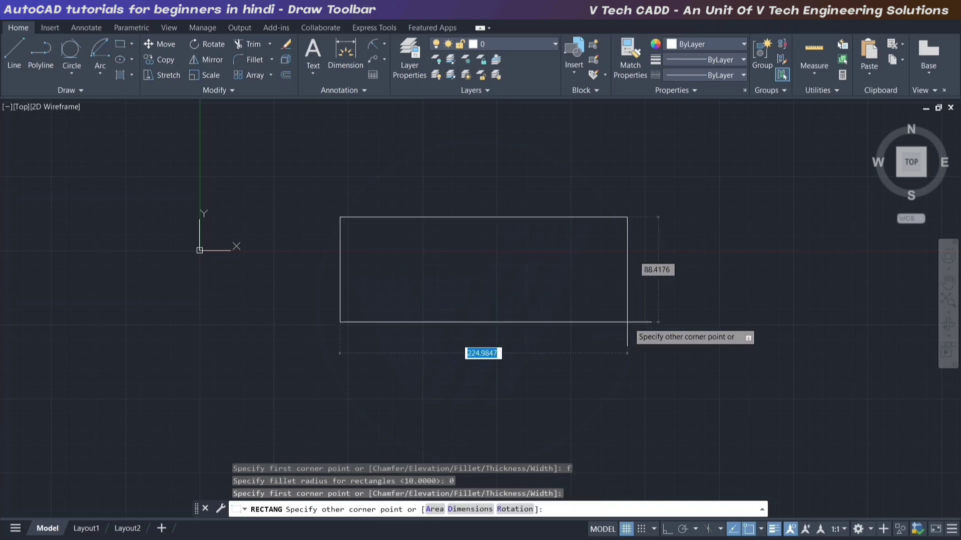
click(627, 322)
- Lasso-select the plain rectangle and erase it
scroll(531, 255, up, 2)
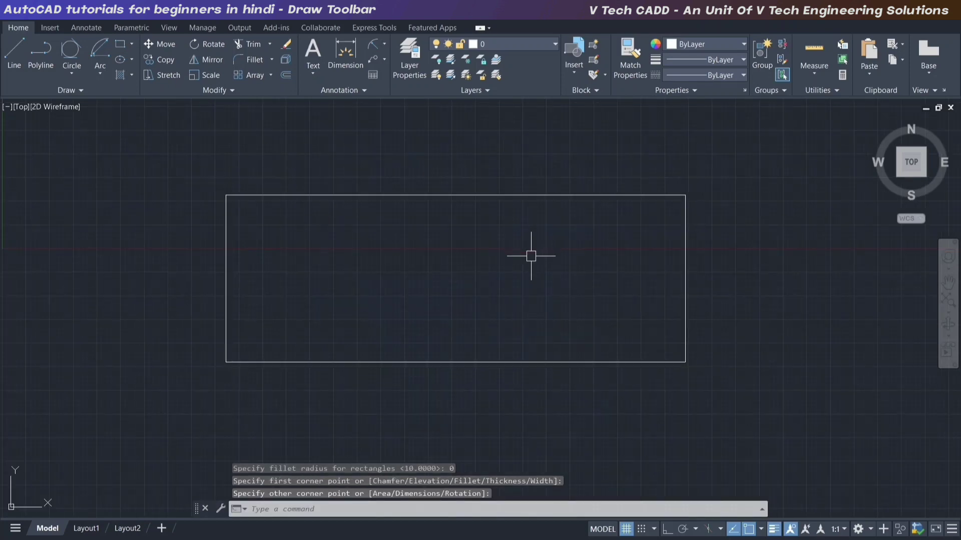
scroll(643, 225, up, 2)
scroll(667, 200, down, 4)
mouse_move(666, 202)
mouse_down()
mouse_move(620, 243)
mouse_move(580, 215)
mouse_up()
key(Delete)
- Start a rectangle with chamfered corners, setting both chamfer distances to 10
text(c)
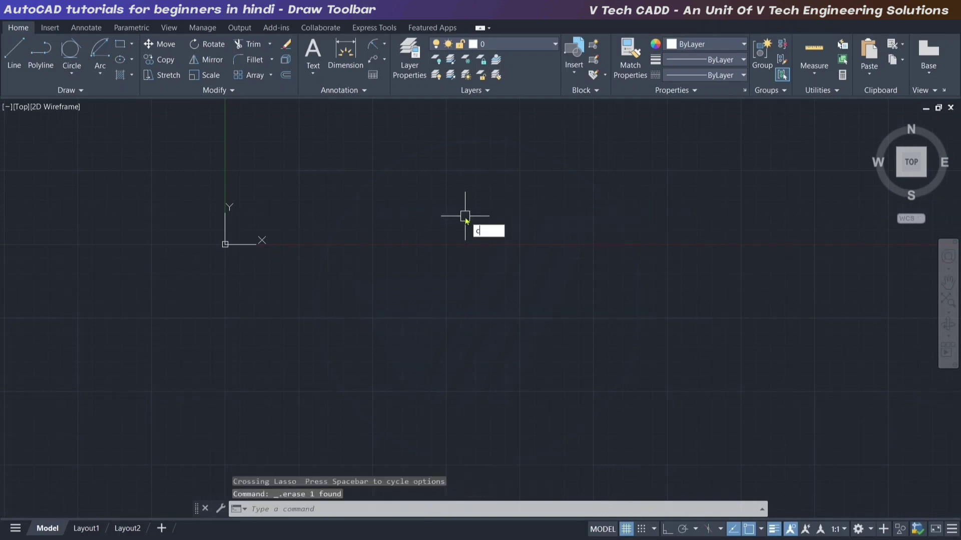
key(BackSpace)
key(Return)
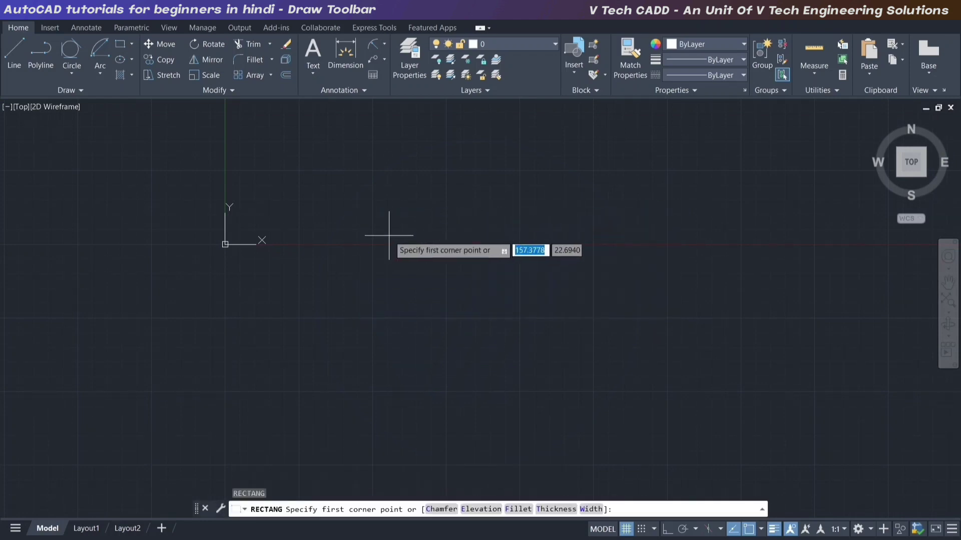
text(cha)
key(Return)
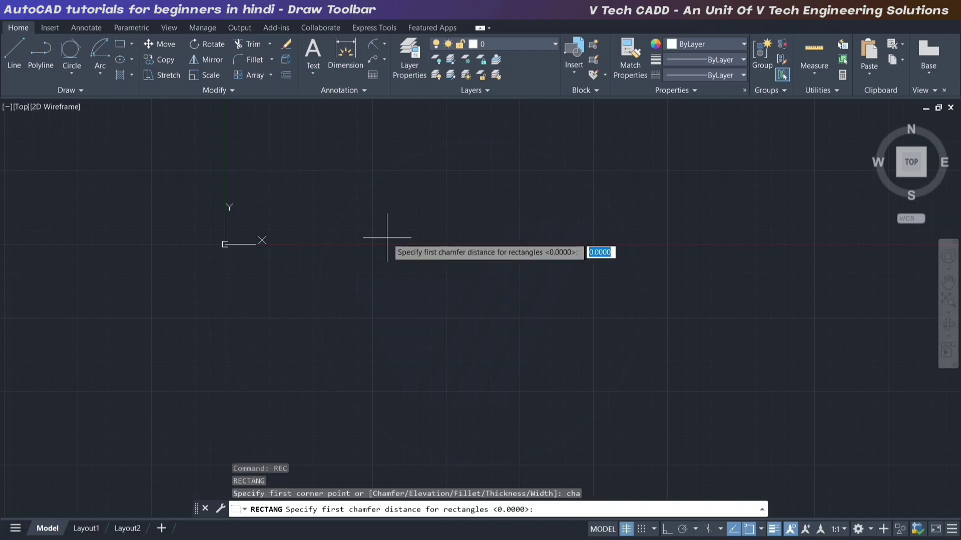
text(d)
key(Return)
text(10)
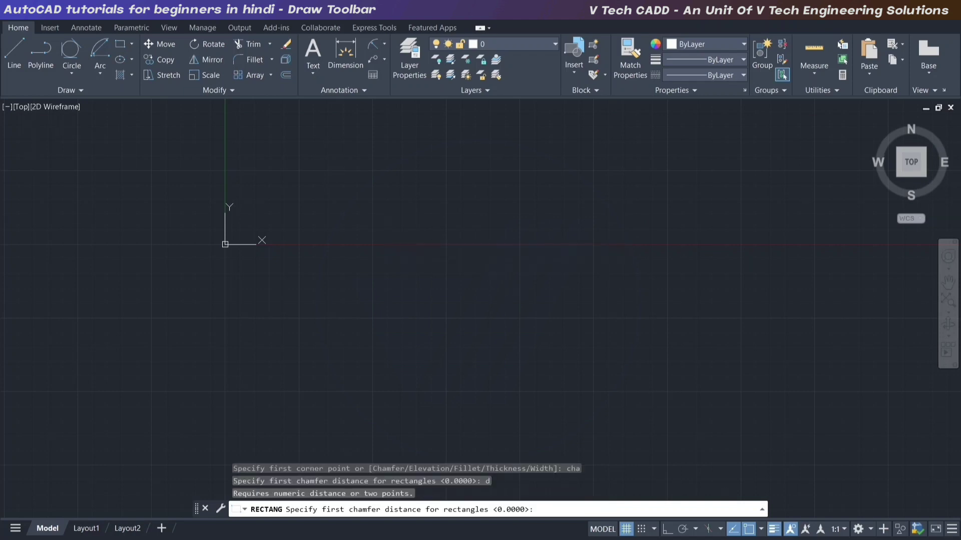
key(Return)
key(Return)
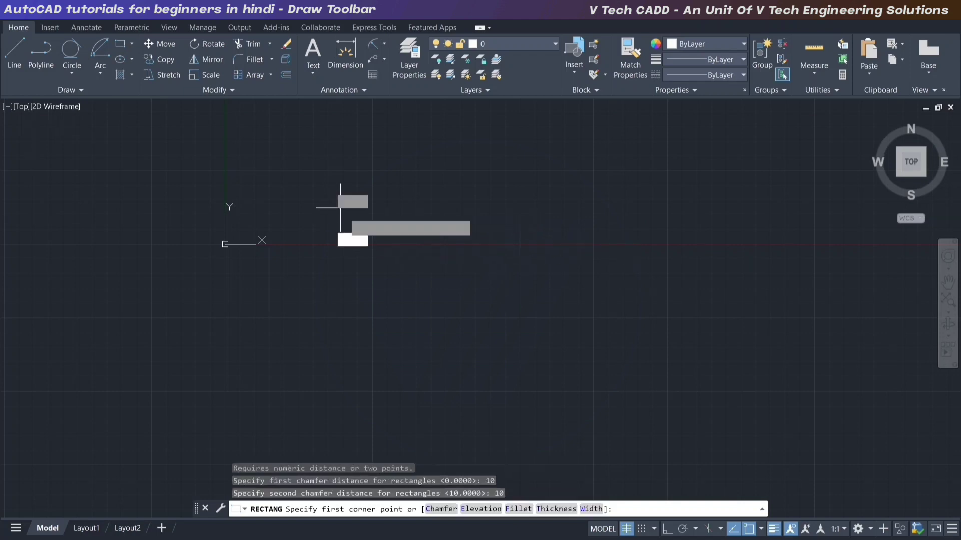
- Draw the large chamfered rectangle by two opposite corners and fit it in view
click(340, 208)
click(674, 378)
scroll(554, 258, up, 2)
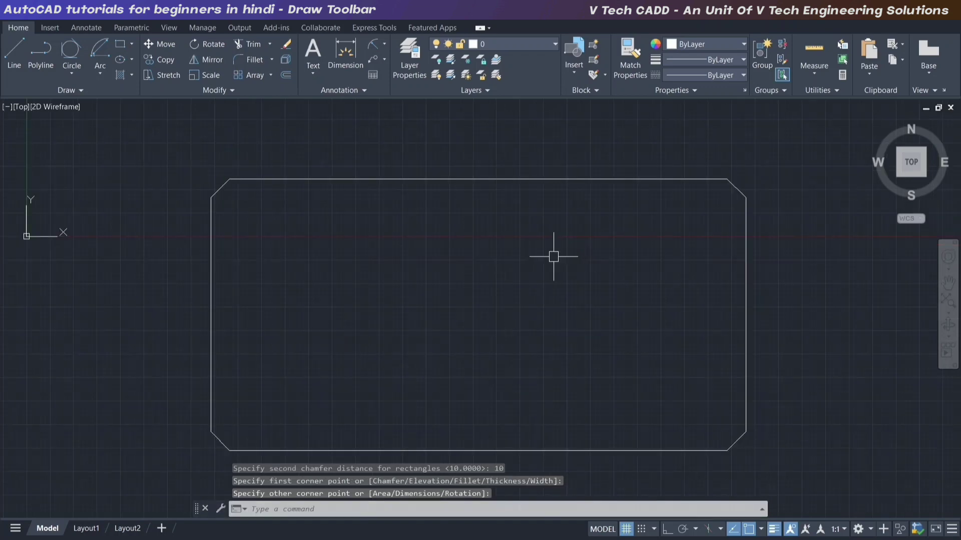
scroll(465, 231, down, 1)
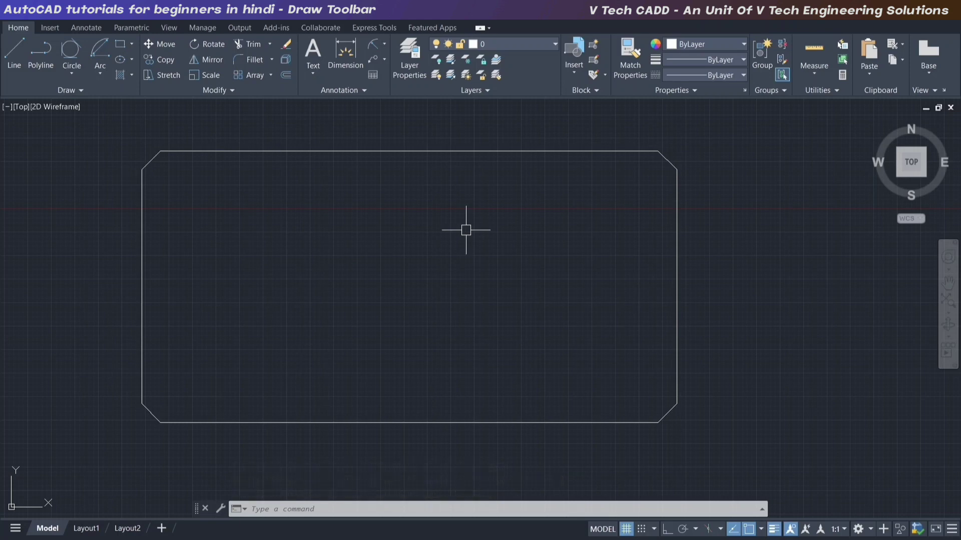
middle_click(350, 280)
middle_click(351, 280)
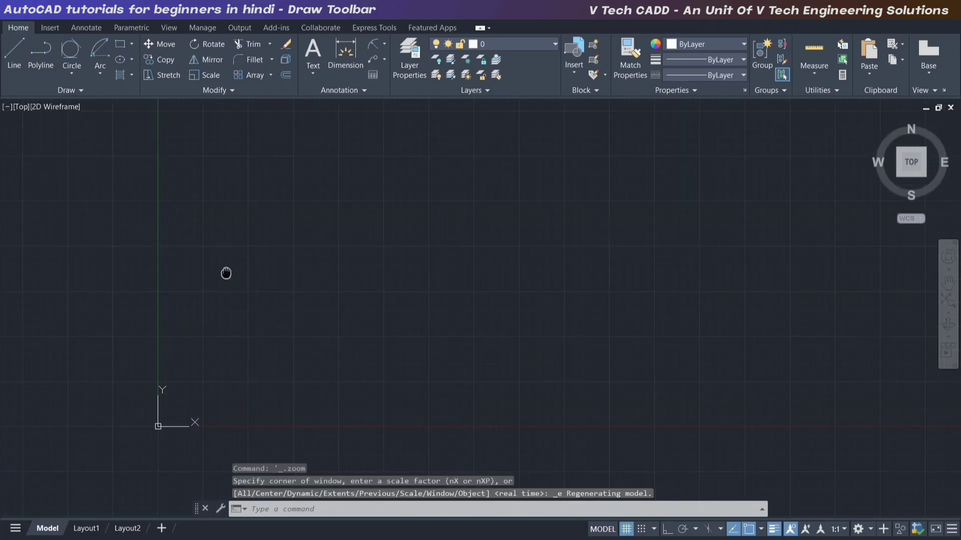
- Draw a five-sided polygon inscribed in a circle of radius 250
click(132, 43)
click(143, 94)
text(5)
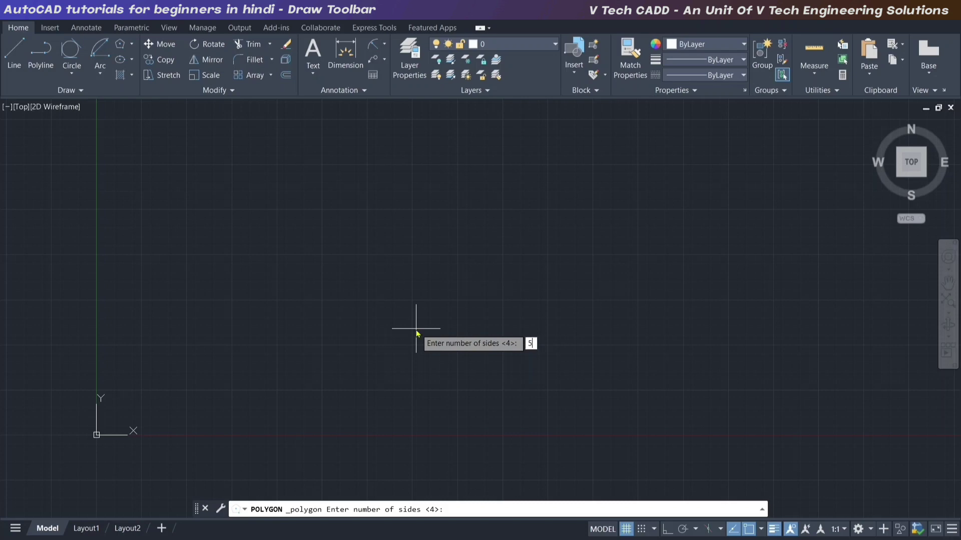
key(Return)
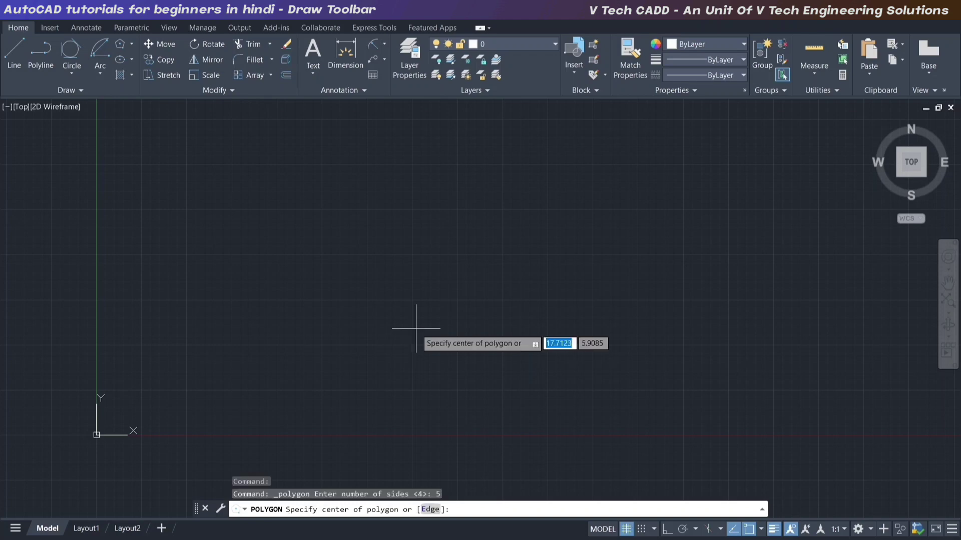
click(457, 299)
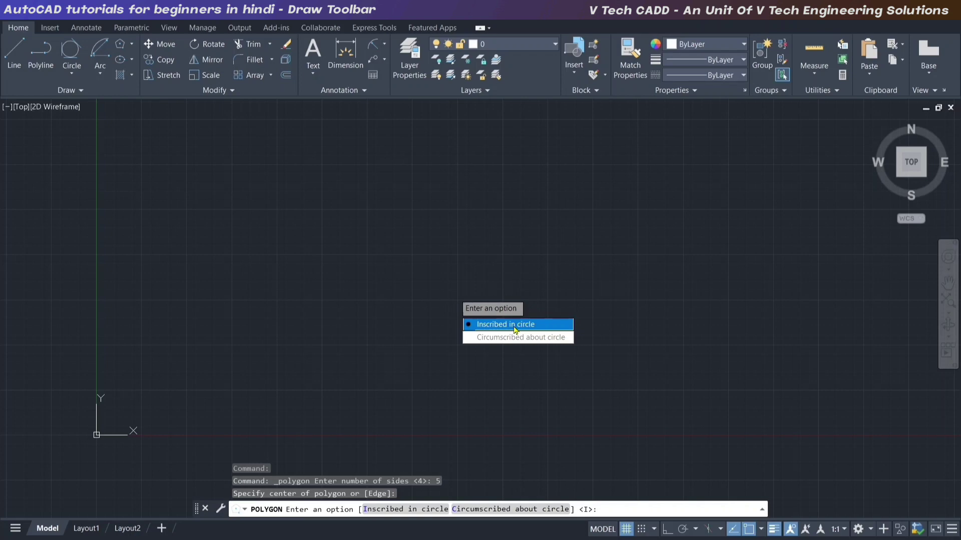
click(515, 331)
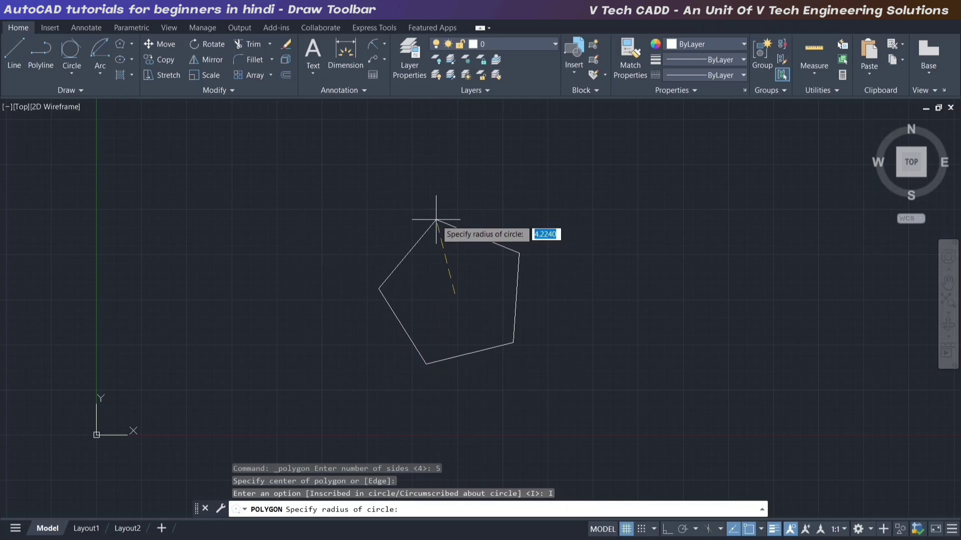
text(250)
key(Return)
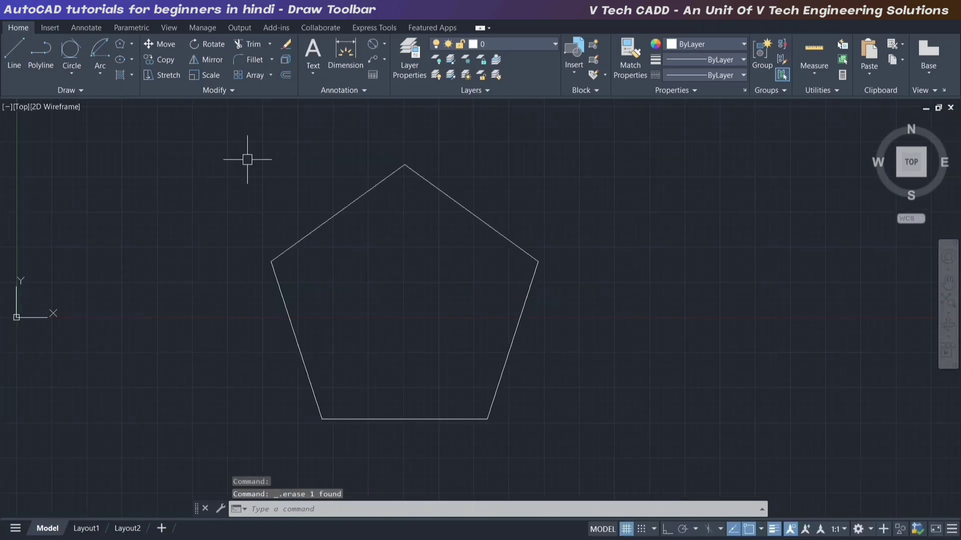
- Draw a centre-radius circle from the pentagon's centre through its top corner
click(73, 75)
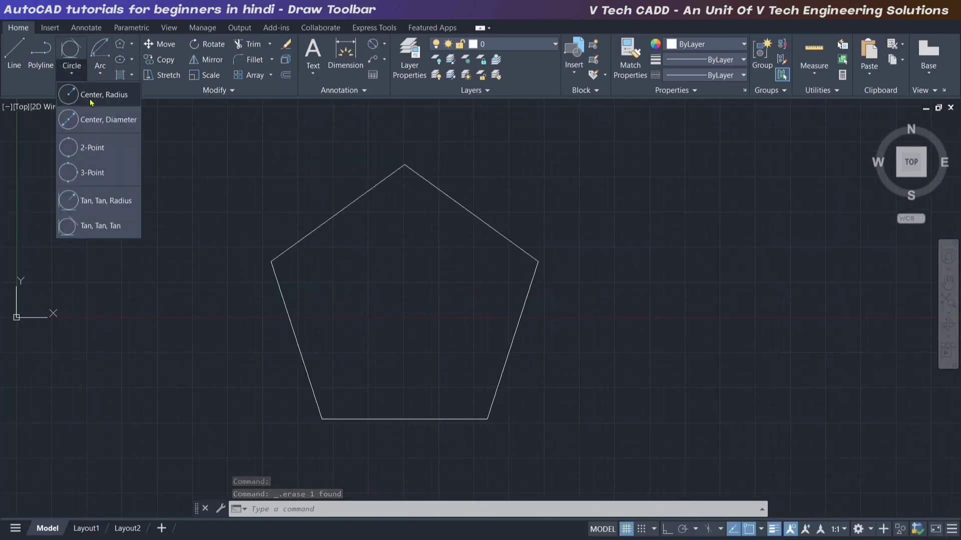
click(95, 93)
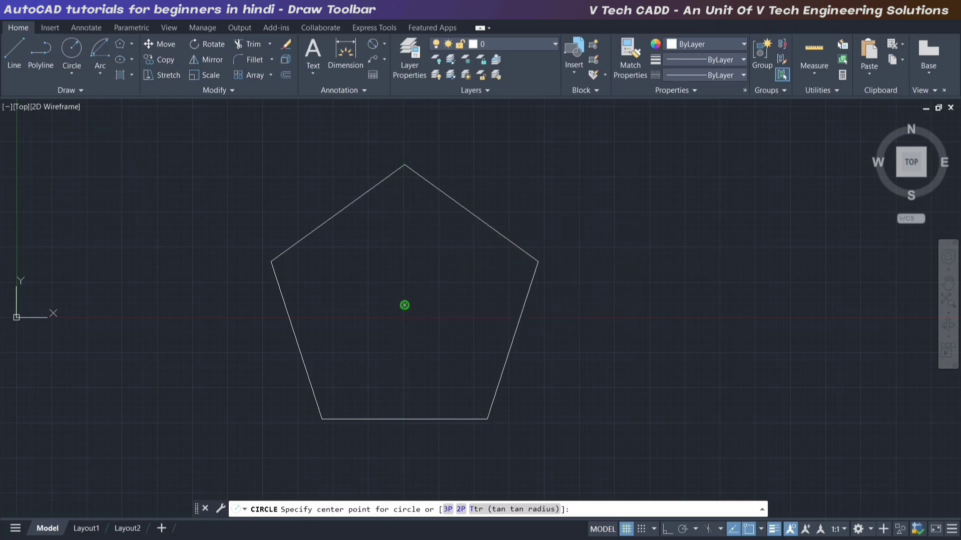
click(404, 304)
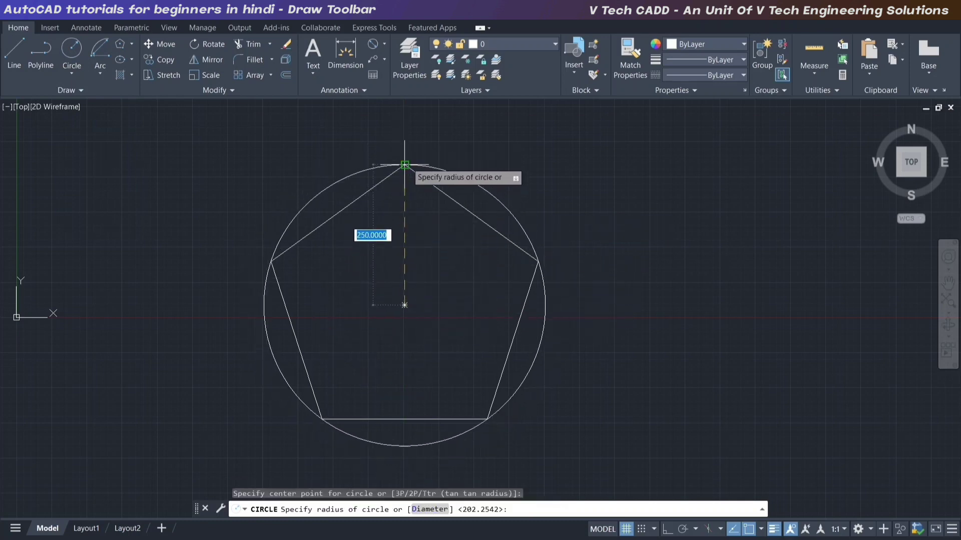
click(405, 167)
middle_drag(419, 263, 446, 258)
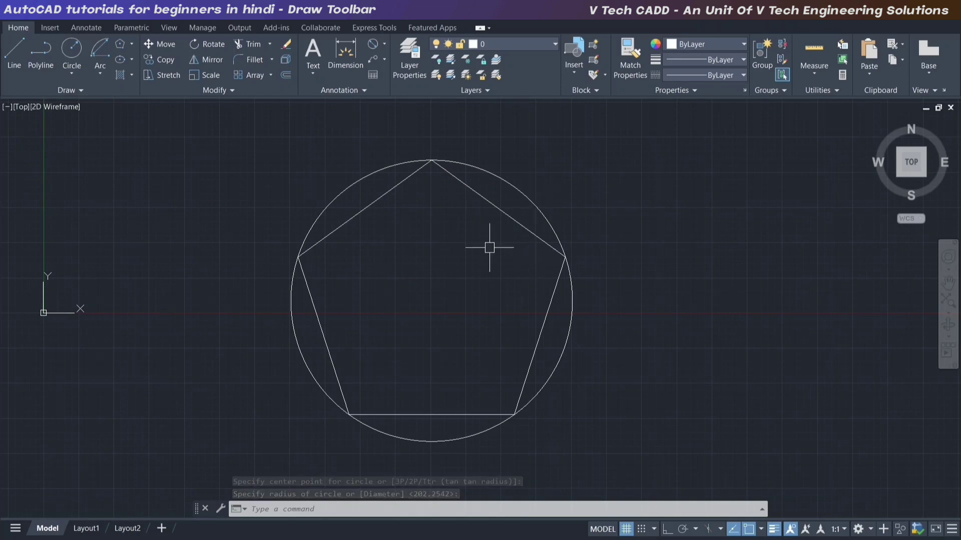
- Add a Ø500.00 diameter dimension to the circle
click(373, 44)
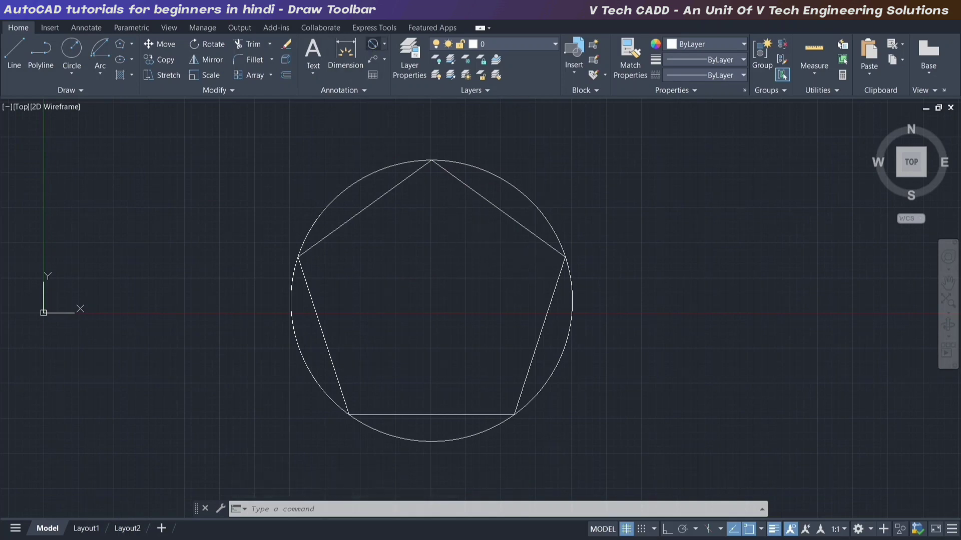
click(484, 169)
click(571, 169)
scroll(570, 172, up, 3)
scroll(575, 216, up, 2)
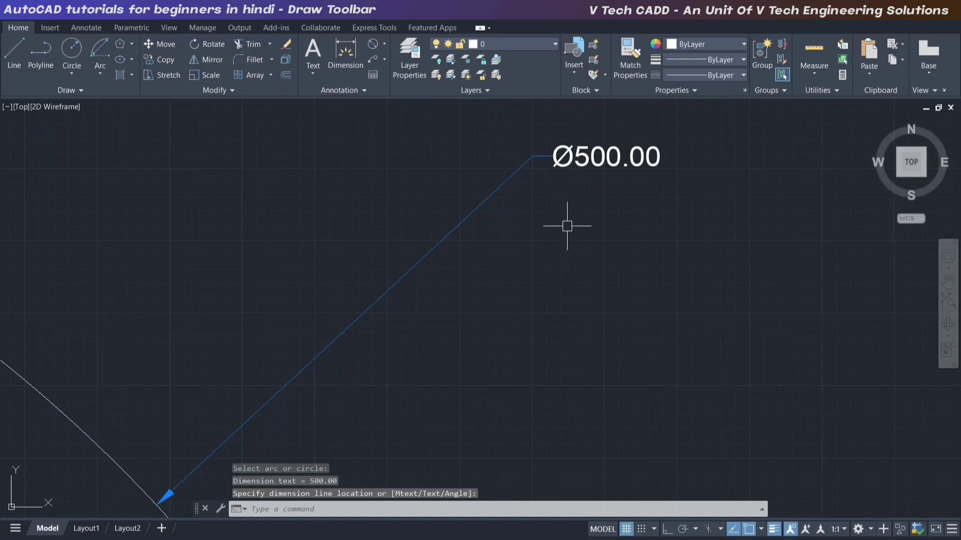
scroll(550, 228, down, 5)
scroll(511, 231, down, 5)
middle_drag(506, 232, 358, 189)
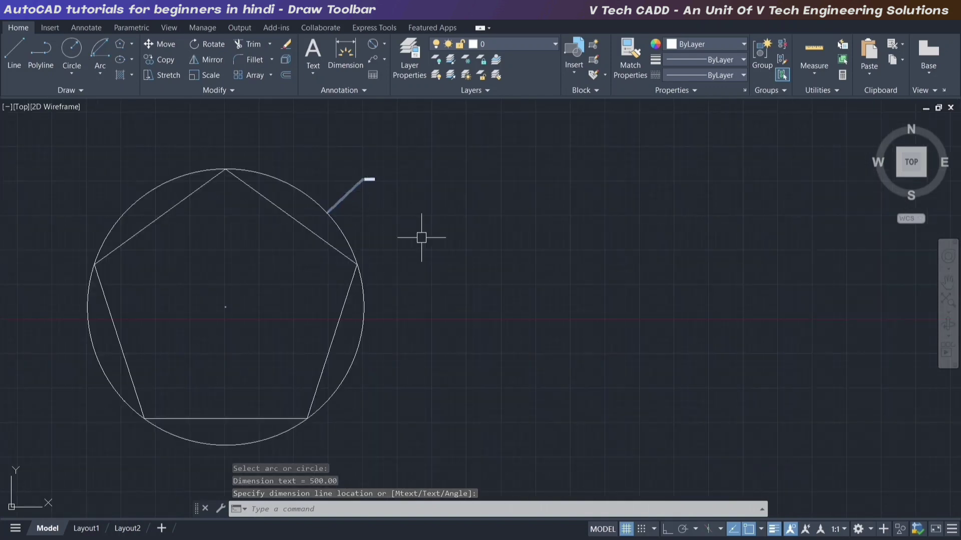
click(120, 44)
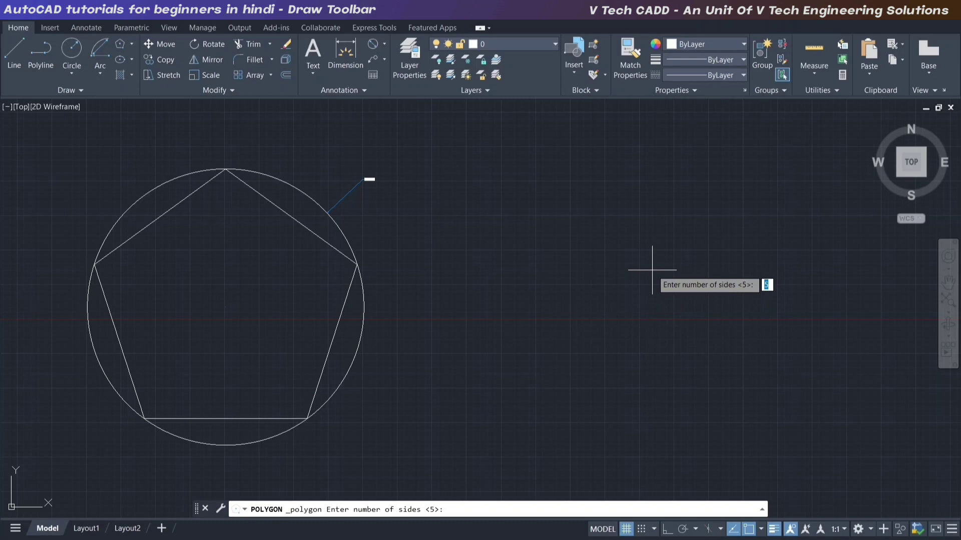
text(6)
- Draw a six-sided polygon circumscribed about a radius-250 circle beside the pentagon
key(Return)
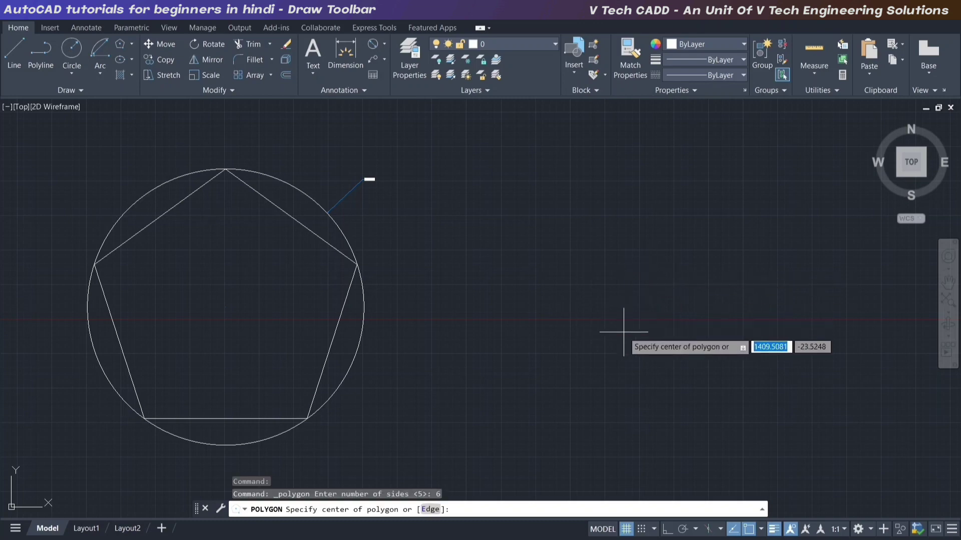
click(623, 331)
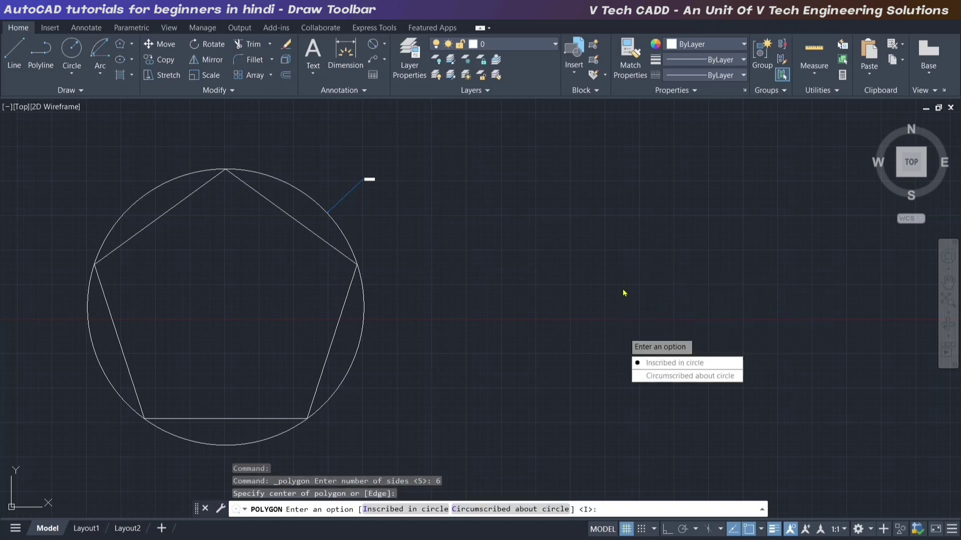
click(688, 376)
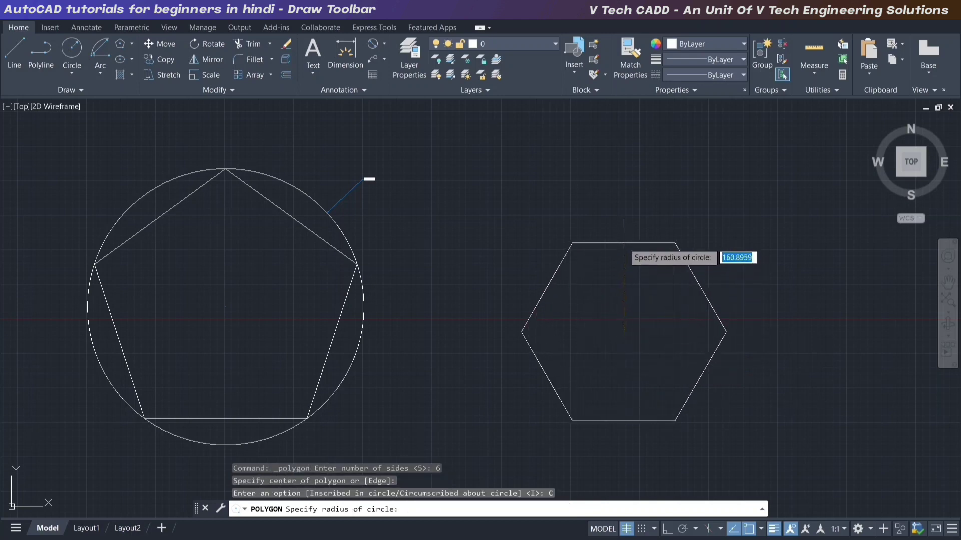
text(250)
key(Return)
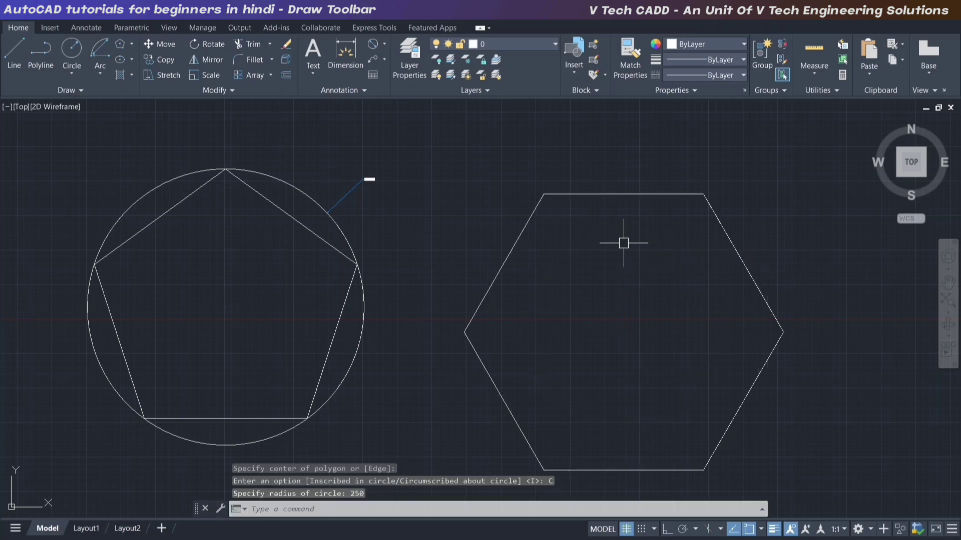
middle_drag(591, 221, 536, 211)
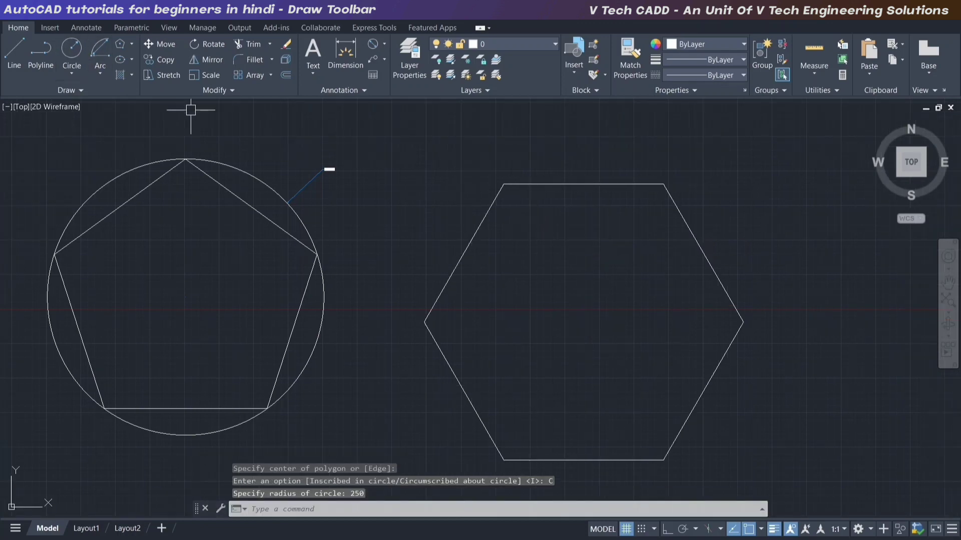
- Draw a circle inside the hexagon and give it a Ø500.00 diameter dimension
click(72, 50)
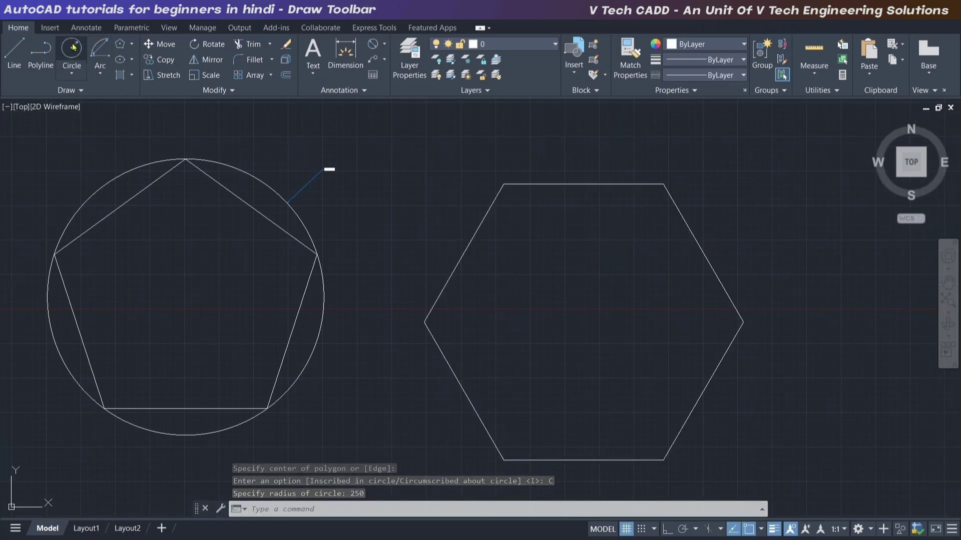
click(584, 322)
click(583, 184)
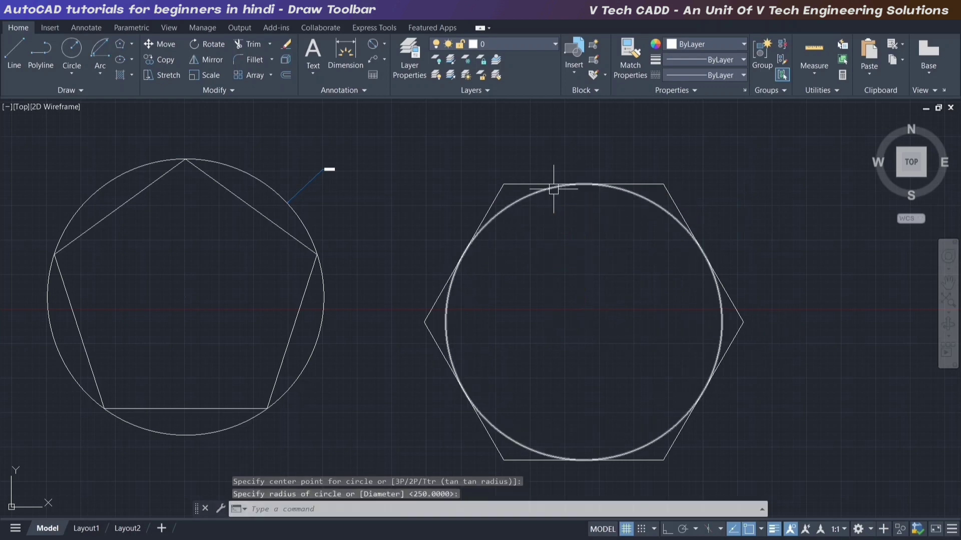
click(373, 44)
click(519, 199)
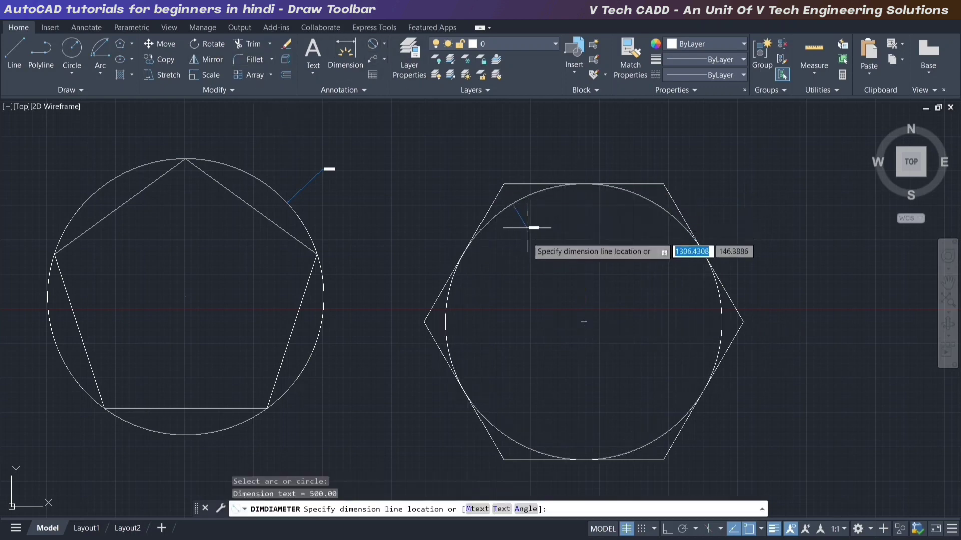
scroll(535, 225, up, 3)
click(531, 226)
scroll(531, 227, up, 2)
scroll(530, 228, down, 6)
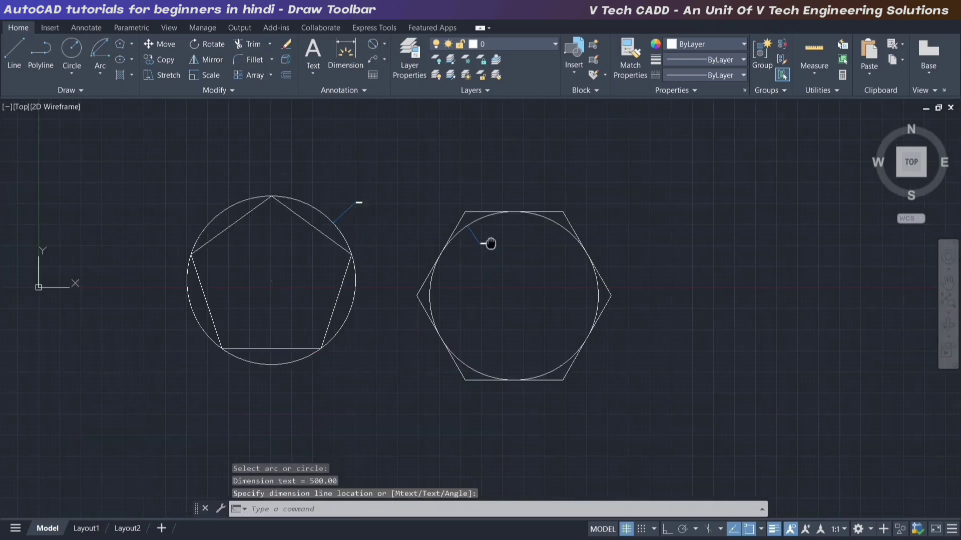
scroll(489, 242, up, 2)
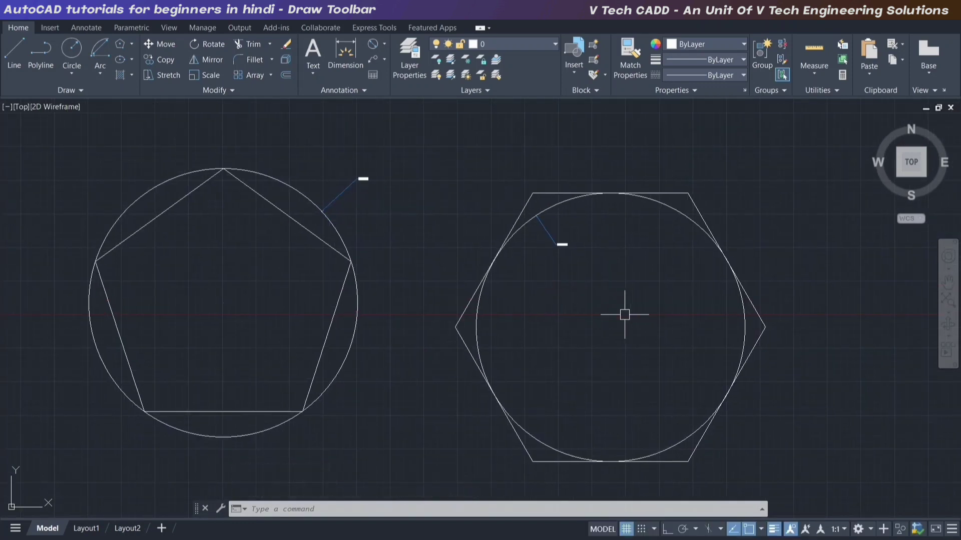
scroll(554, 242, up, 2)
scroll(573, 242, down, 2)
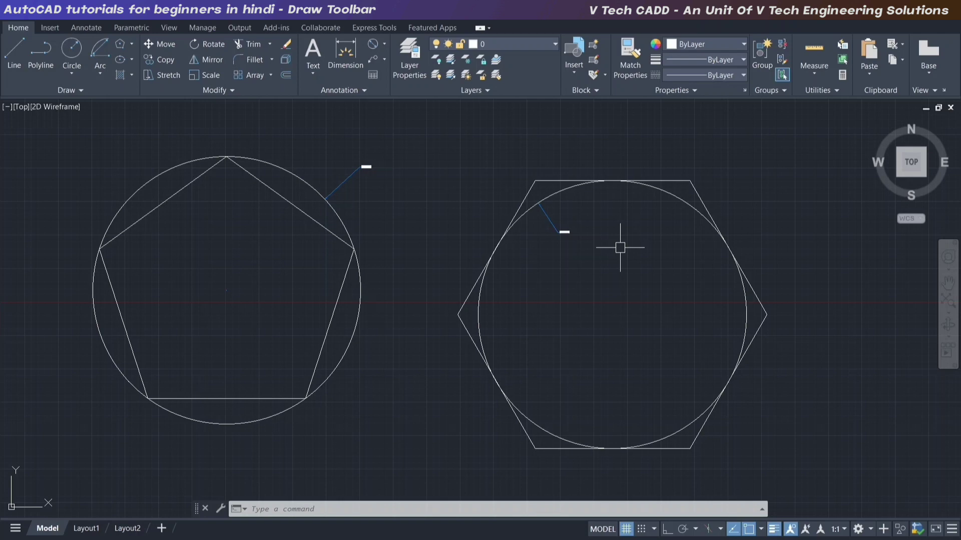
- Crossing-select all the shapes and dimensions and erase them
click(774, 161)
click(227, 375)
key(Delete)
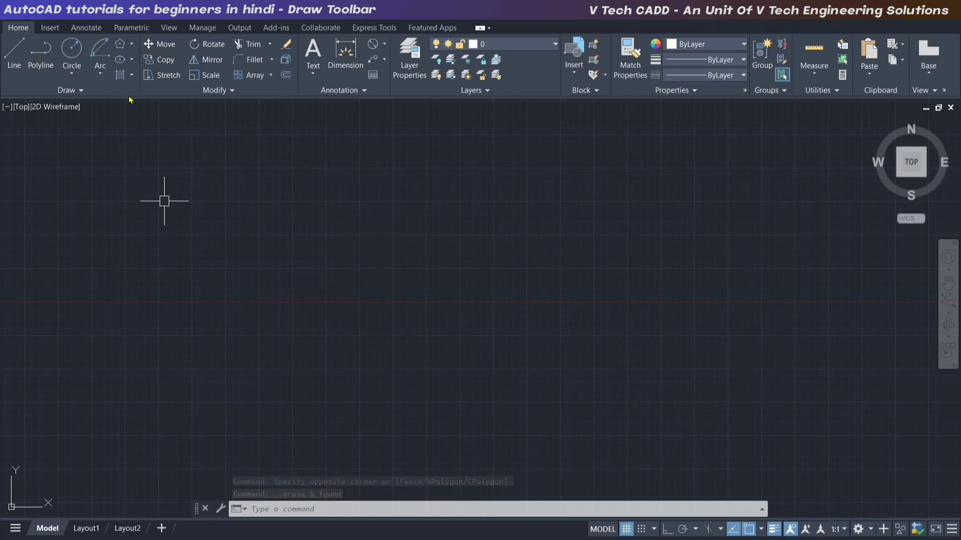
- Draw an ellipse from its centre with Ortho (F8) turned on
click(133, 60)
click(147, 79)
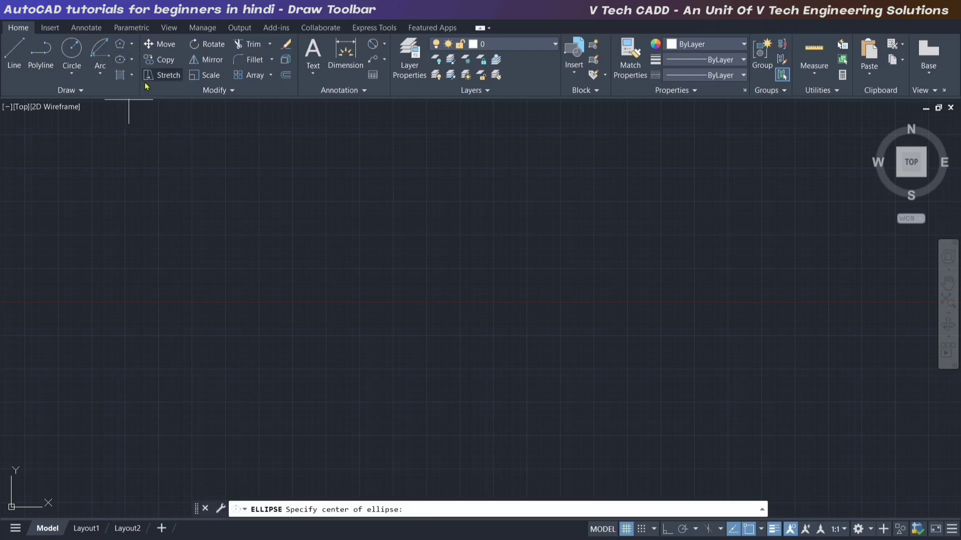
click(358, 296)
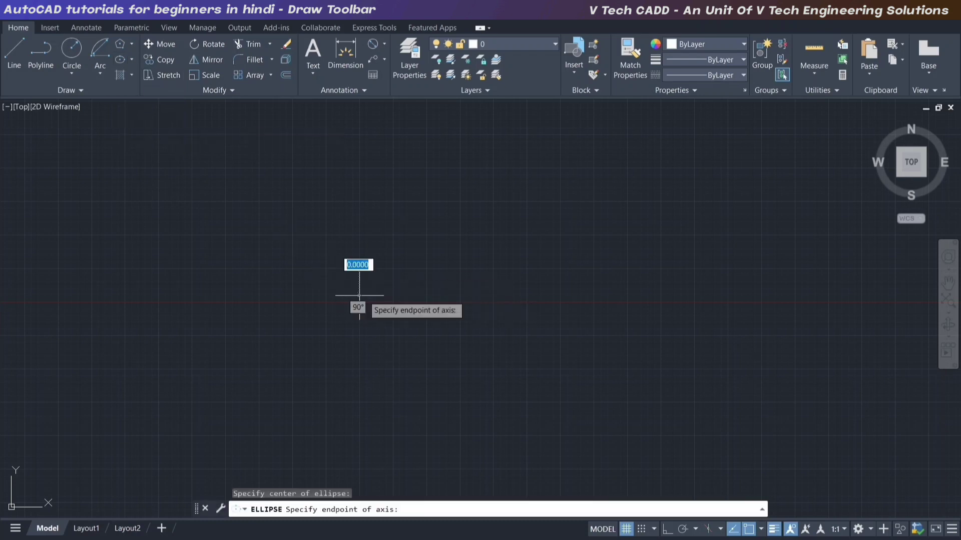
key(F8)
click(619, 298)
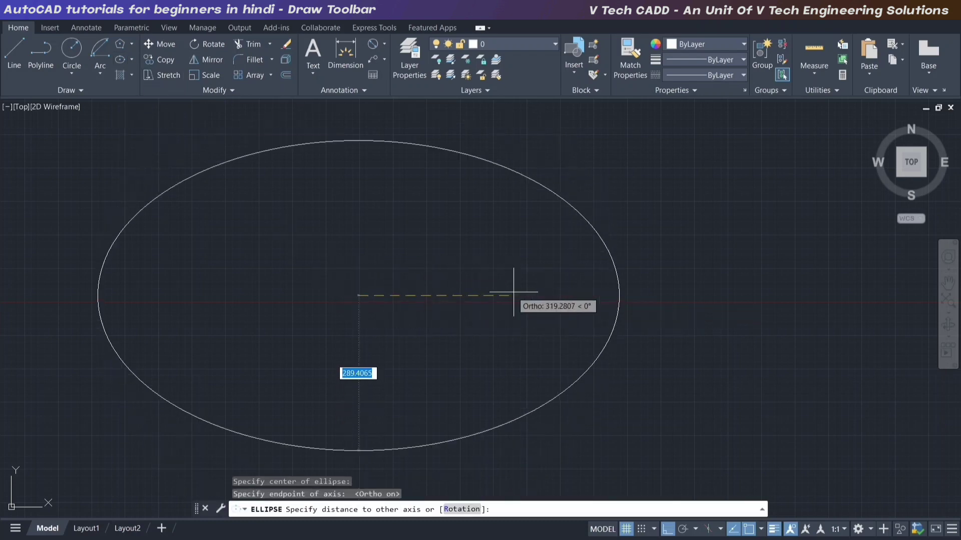
click(446, 254)
scroll(324, 269, down, 2)
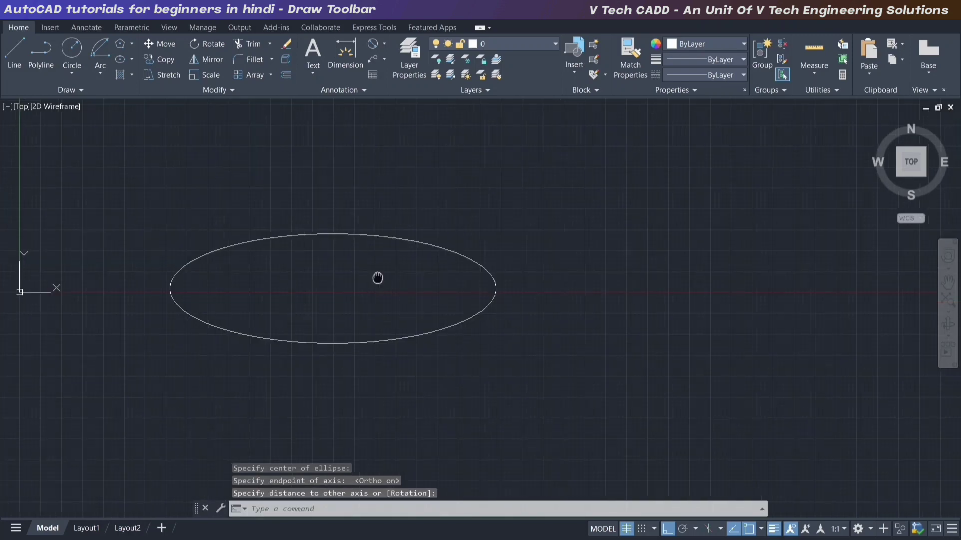
middle_drag(377, 277, 257, 257)
- Draw a second centre ellipse with half-axes 200 and 50
click(130, 59)
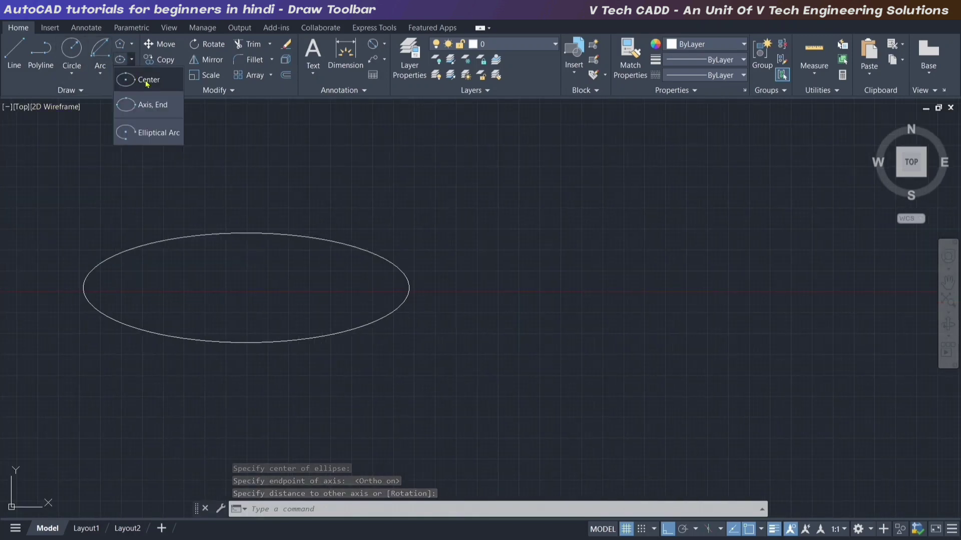
click(145, 79)
click(631, 289)
middle_drag(699, 297, 630, 299)
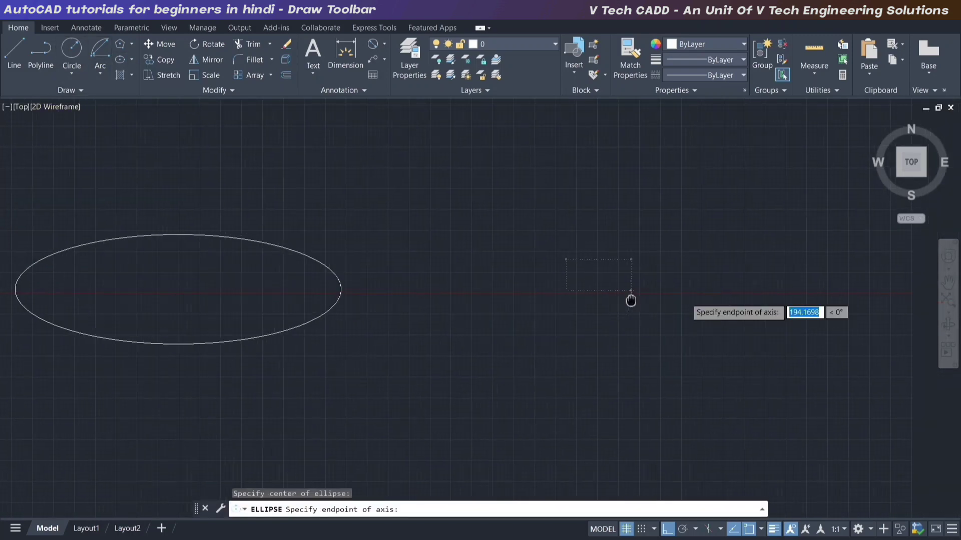
text(200)
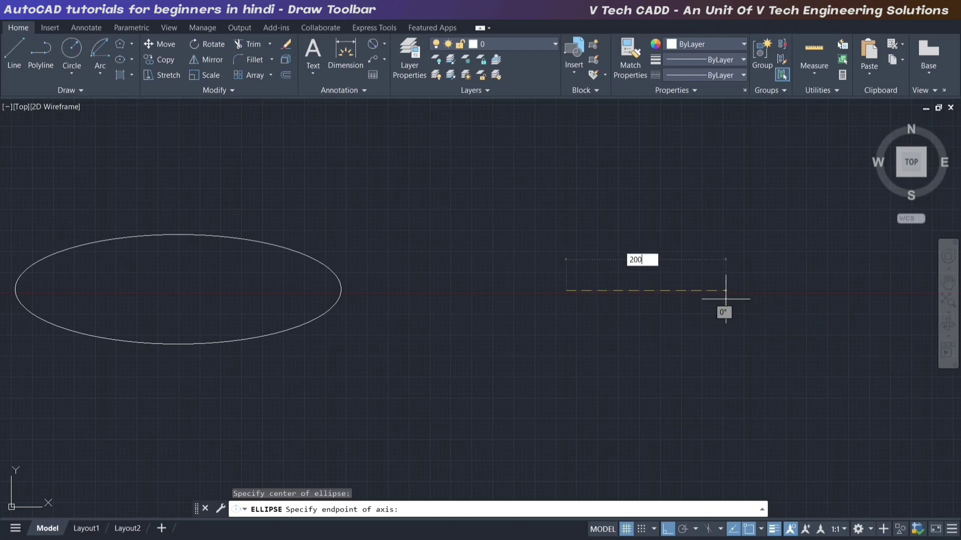
key(Return)
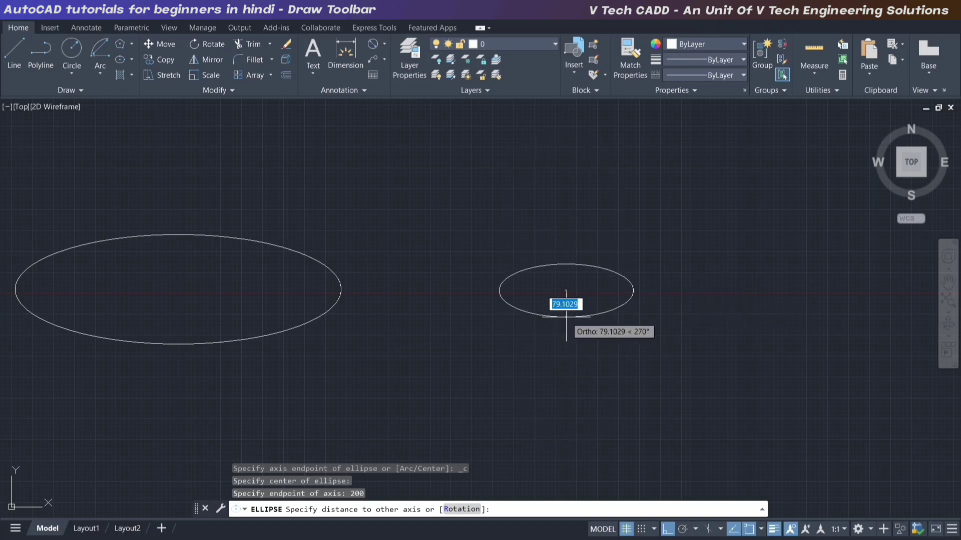
text(50)
key(Return)
scroll(576, 300, up, 4)
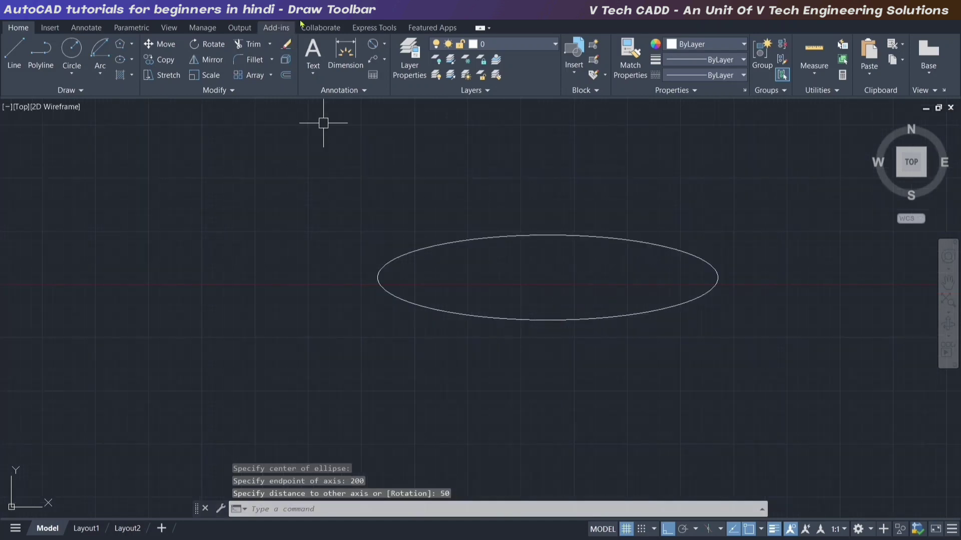
- Add a 400.00 linear dimension across the ellipse's width
click(387, 45)
click(396, 62)
click(377, 277)
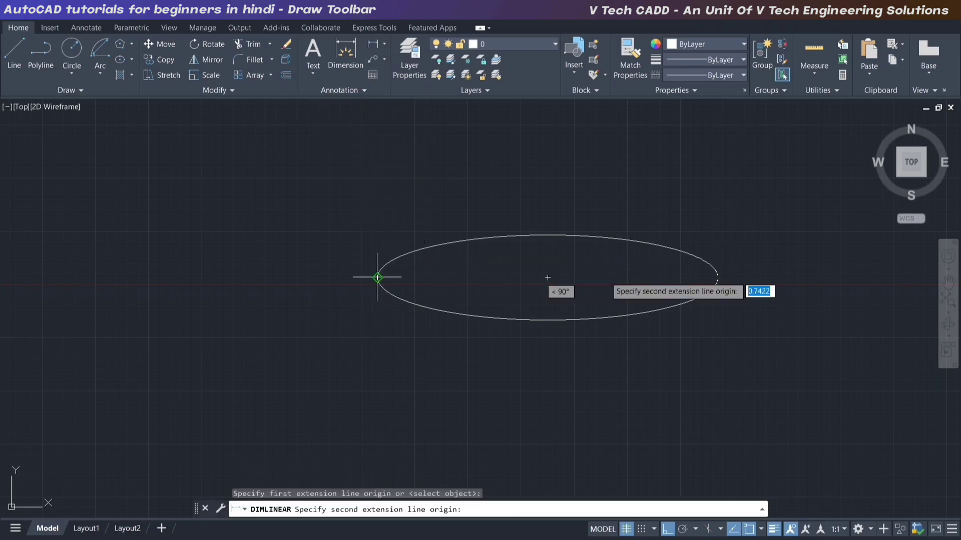
click(718, 278)
scroll(562, 213, up, 3)
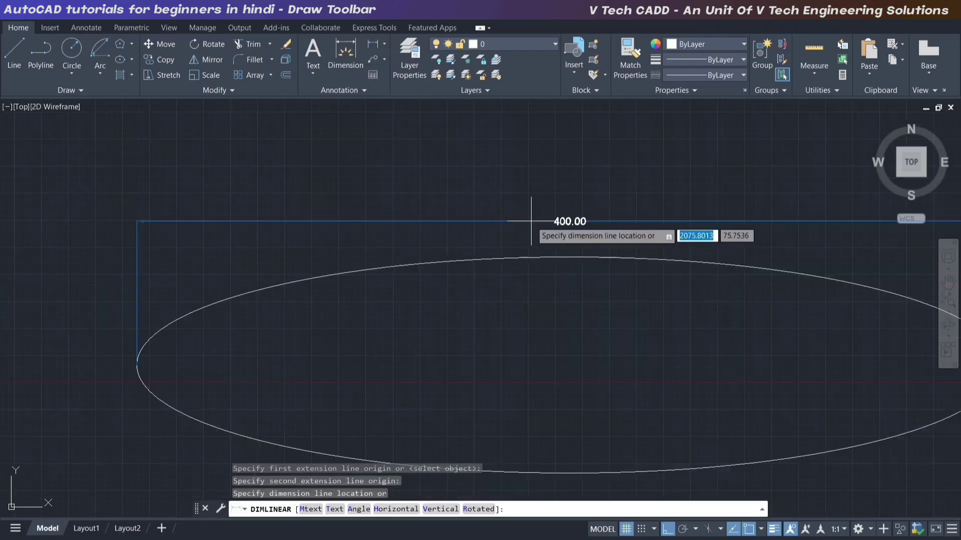
scroll(479, 208, up, 2)
scroll(479, 208, down, 3)
click(388, 188)
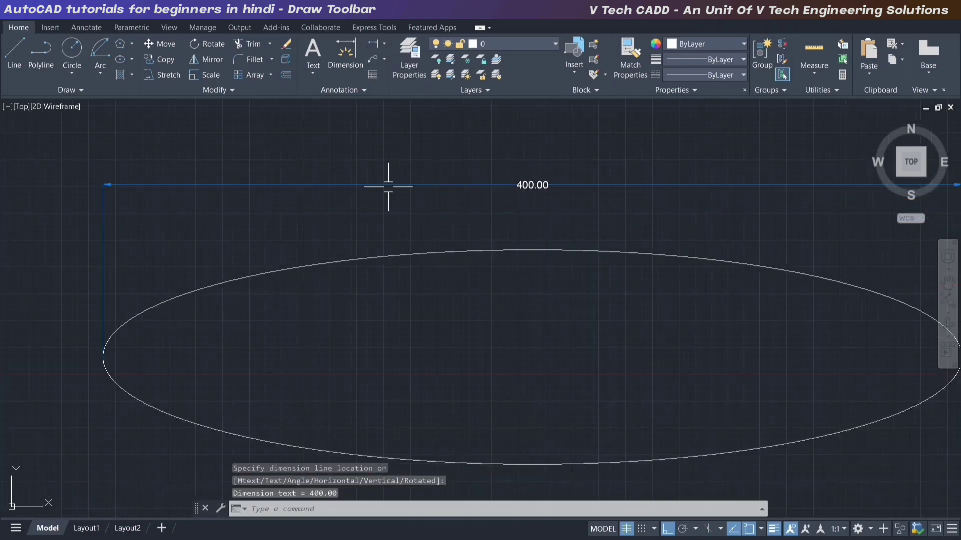
scroll(388, 188, down, 4)
- Add a 100.00 linear dimension for the ellipse's height
click(373, 44)
scroll(445, 220, up, 2)
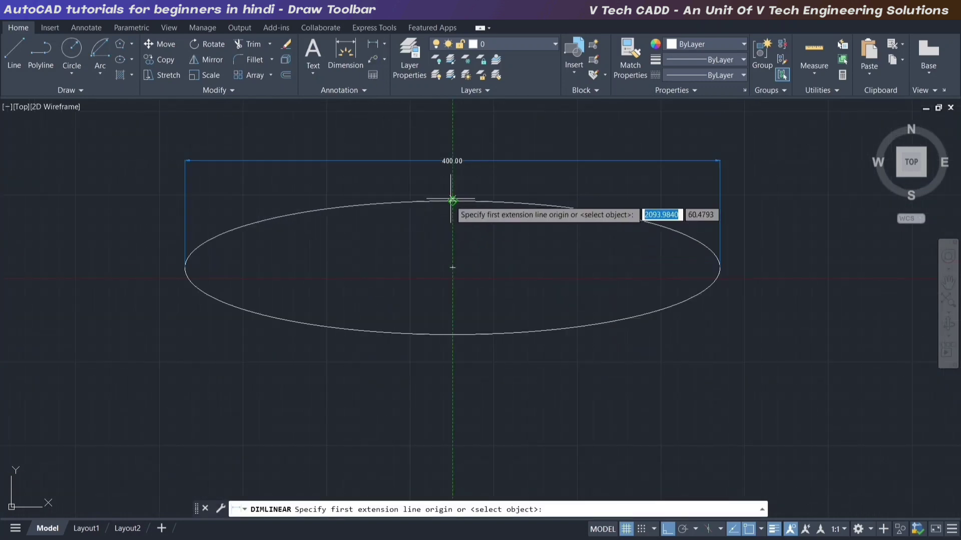
click(452, 202)
click(452, 334)
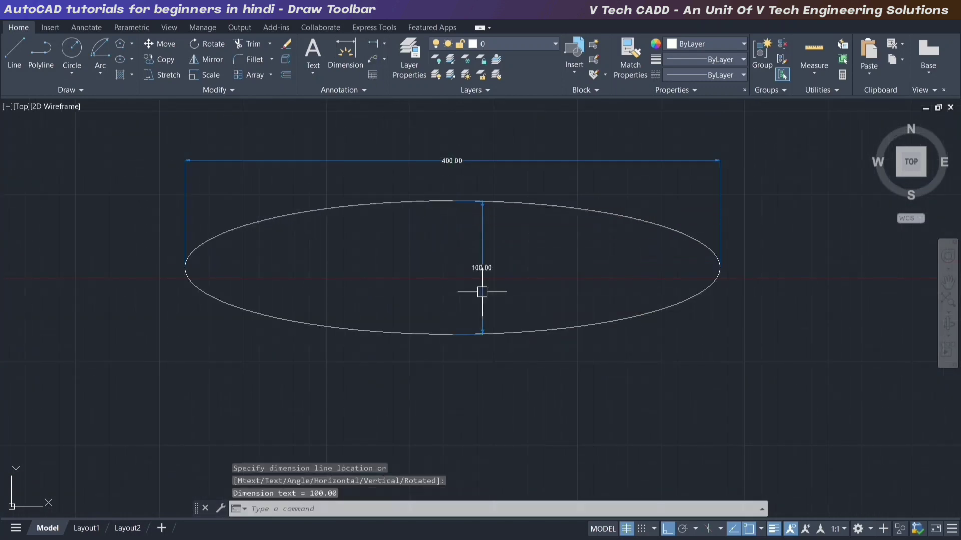
scroll(474, 247, up, 2)
middle_drag(475, 247, 489, 266)
scroll(346, 271, down, 5)
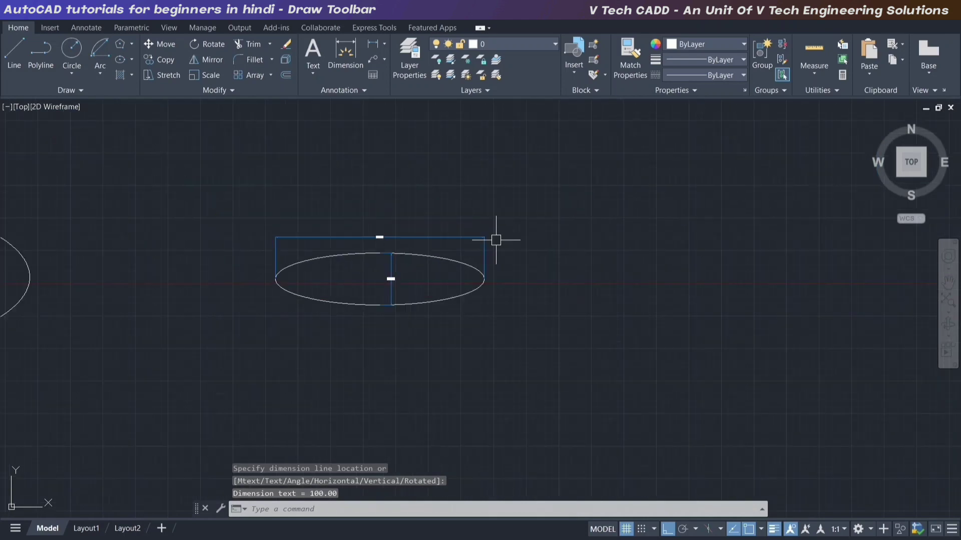
- Window-select the 400 × 100 ellipse with both dimensions and erase them
click(595, 200)
click(170, 350)
key(Delete)
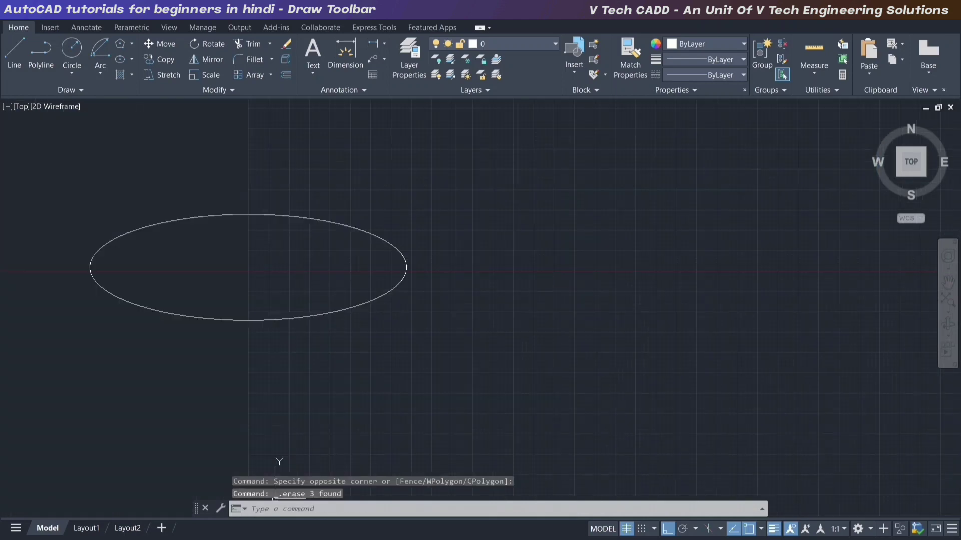
- Erase the remaining ellipse and abandon a first axis-endpoint ellipse attempt
click(310, 215)
key(Delete)
click(133, 60)
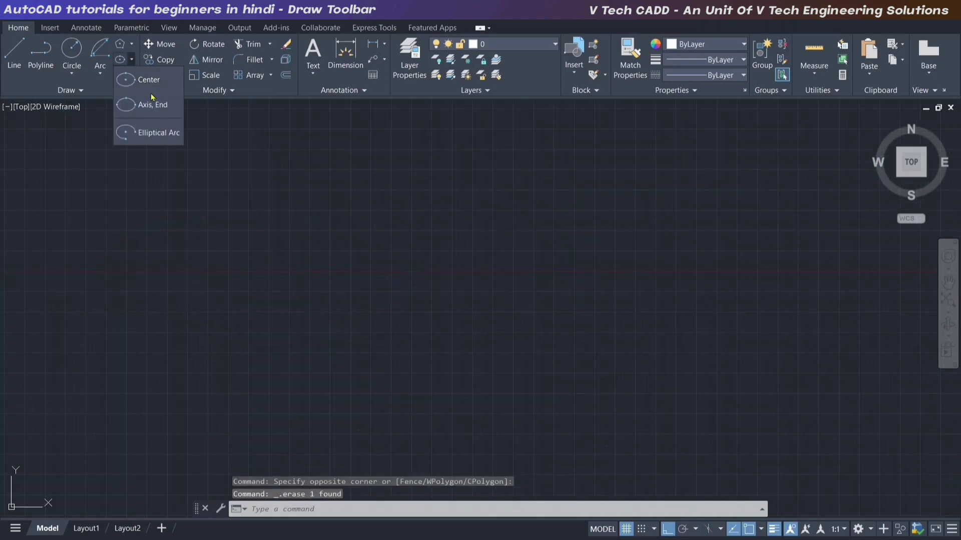
click(158, 106)
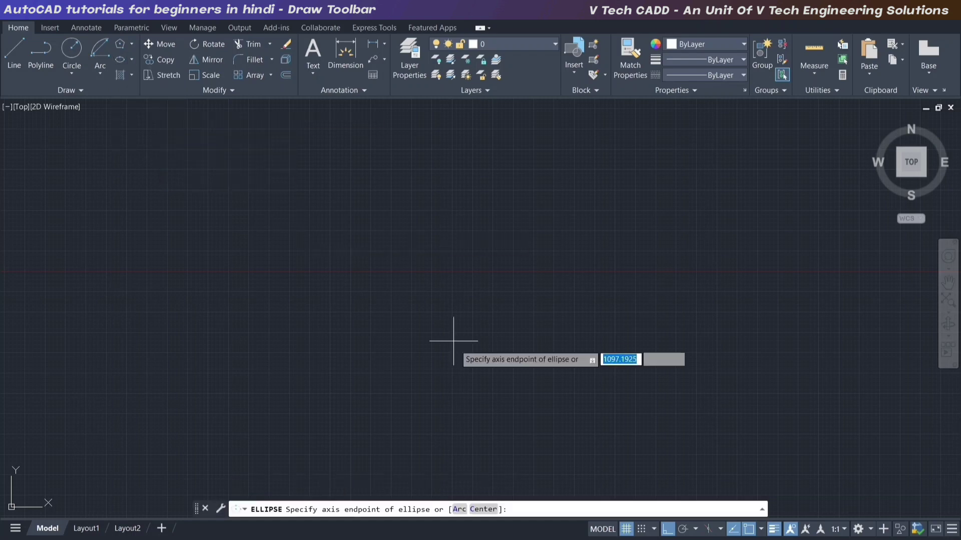
click(370, 308)
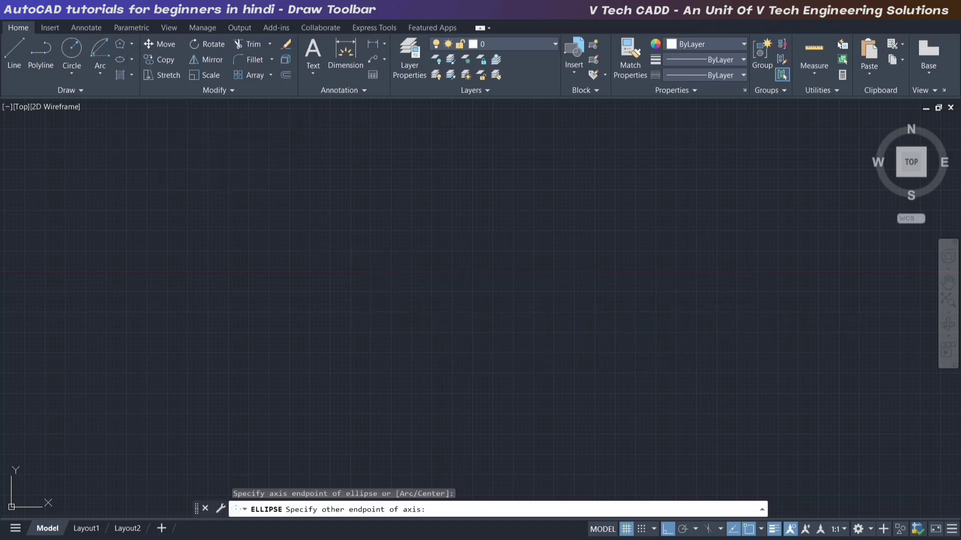
click(775, 308)
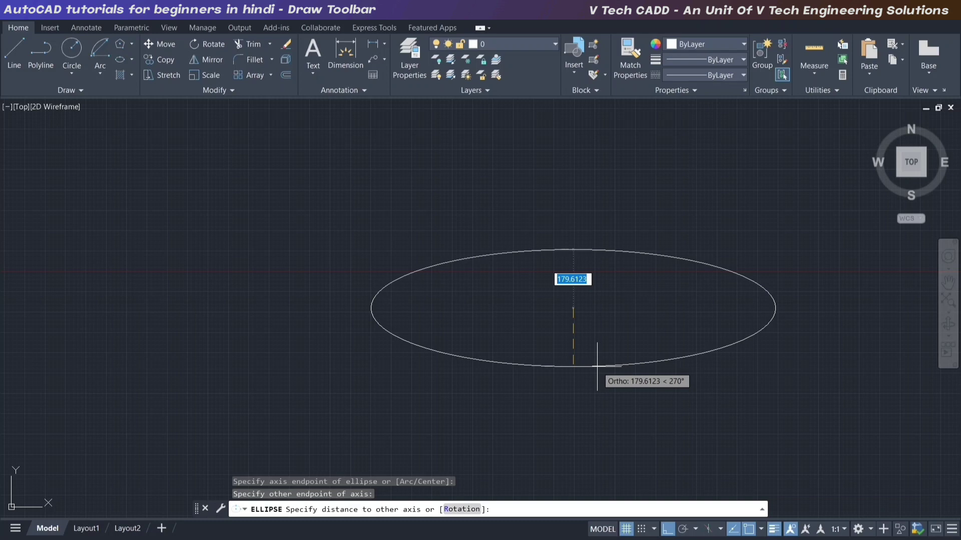
key(Escape)
- Draw an axis-endpoint ellipse with a 500 axis and a 50 half-height
click(131, 60)
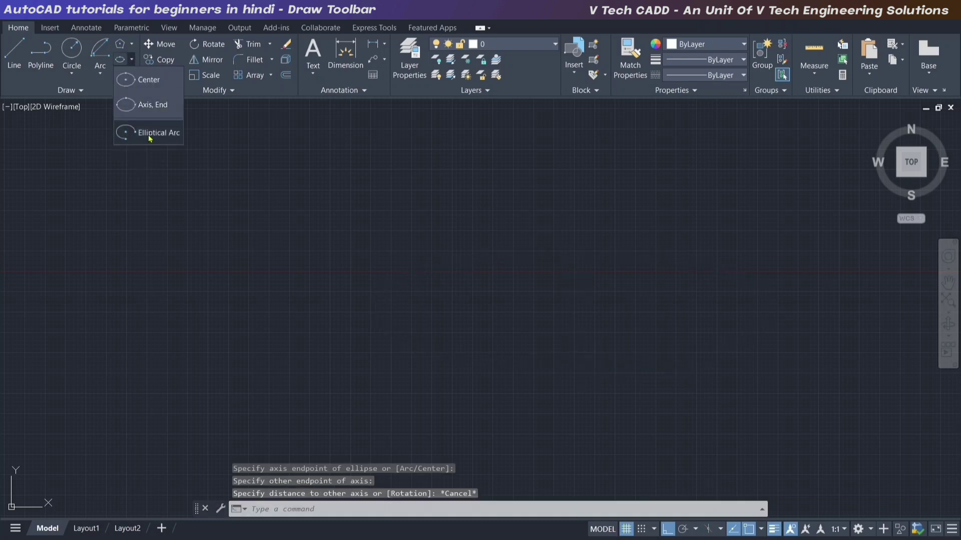
click(145, 105)
click(267, 237)
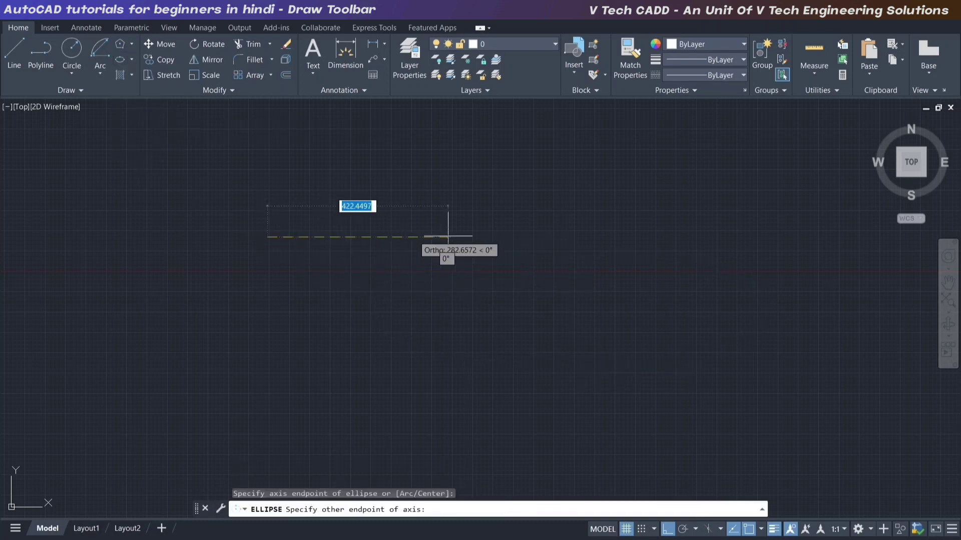
click(553, 237)
text(500)
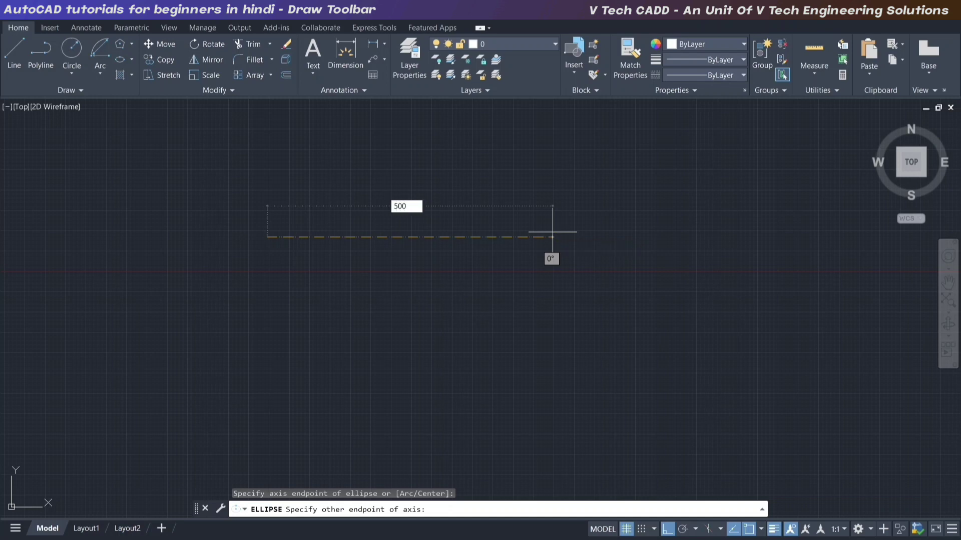
key(Return)
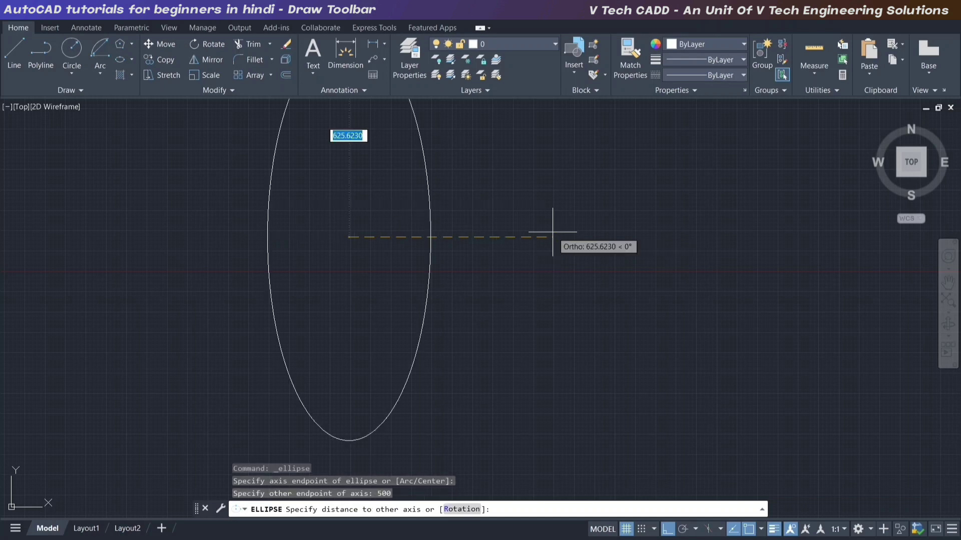
text(50)
key(Return)
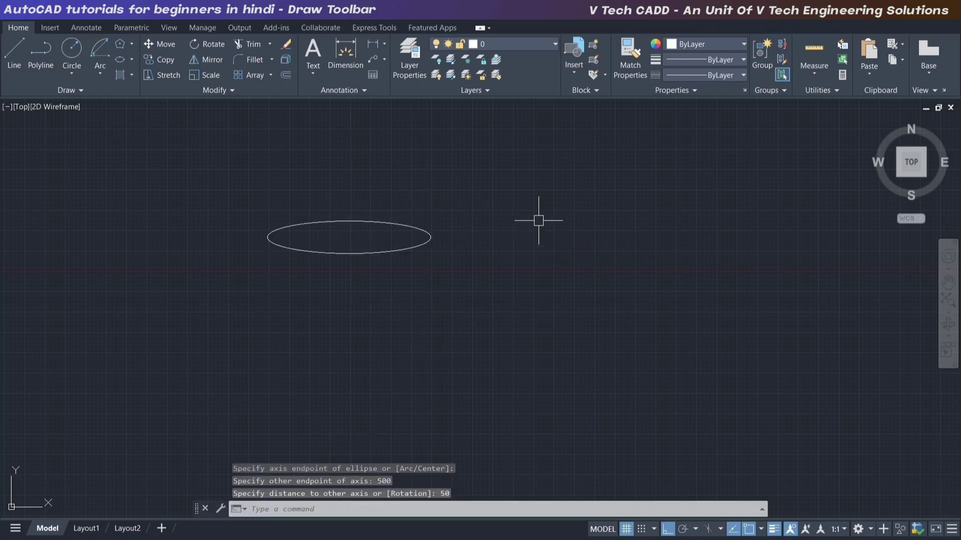
- Add linear dimensions of 500.00 width and 100.00 height to the ellipse
scroll(329, 237, up, 4)
click(372, 44)
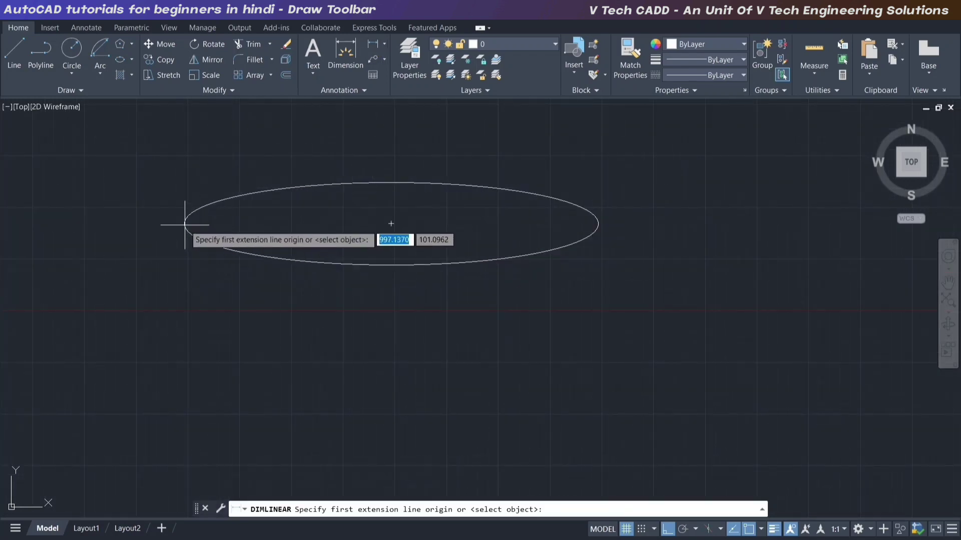
click(185, 224)
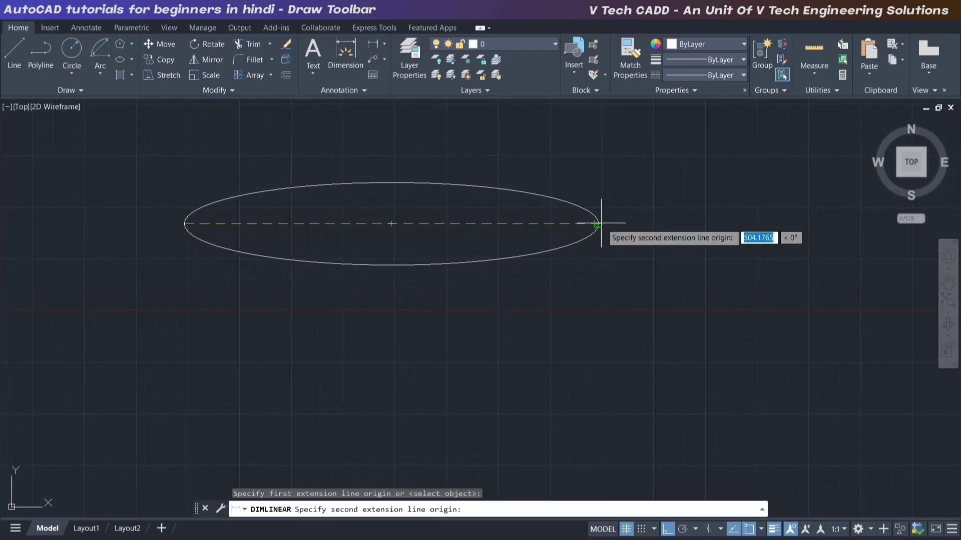
click(598, 223)
click(406, 340)
scroll(406, 350, up, 8)
scroll(430, 325, down, 8)
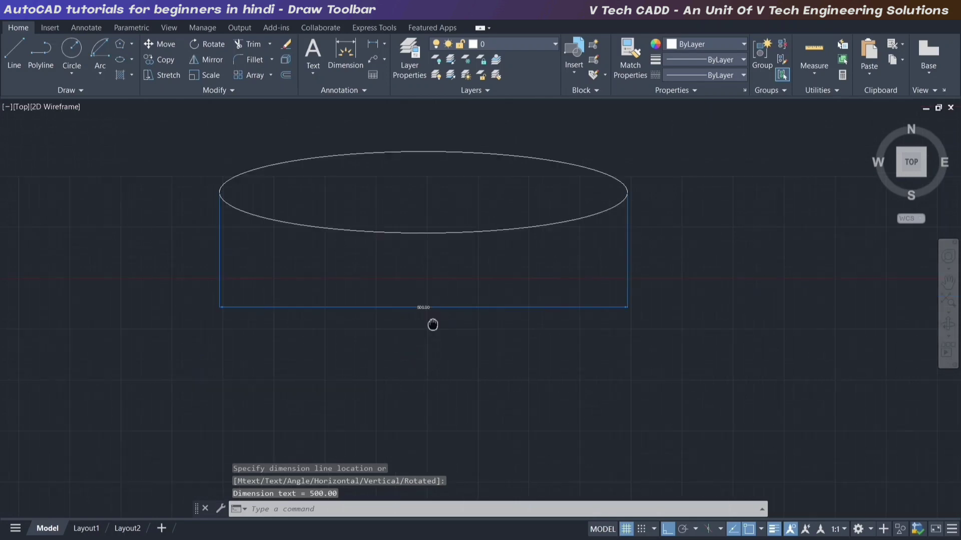
key(Return)
click(427, 303)
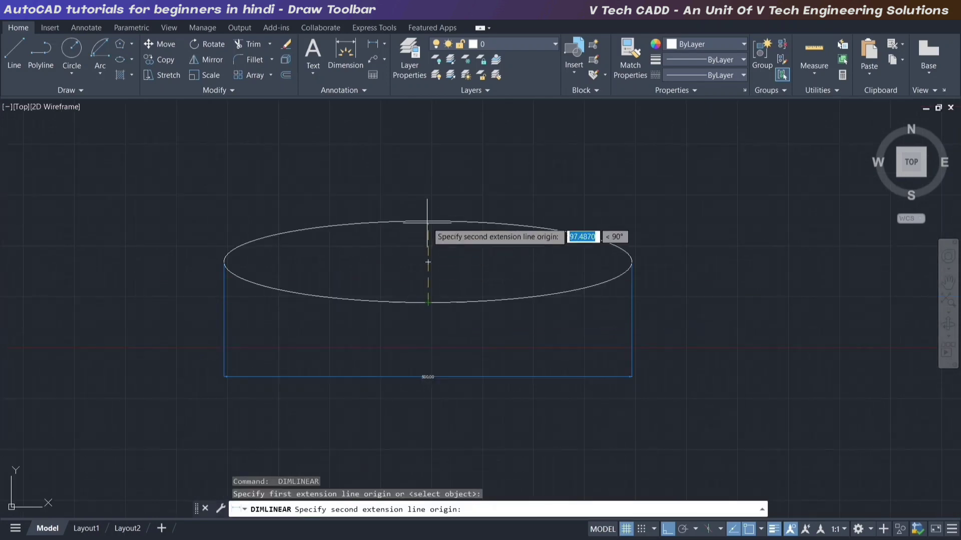
click(428, 221)
click(472, 261)
scroll(472, 262, up, 6)
scroll(473, 262, down, 6)
scroll(437, 224, down, 2)
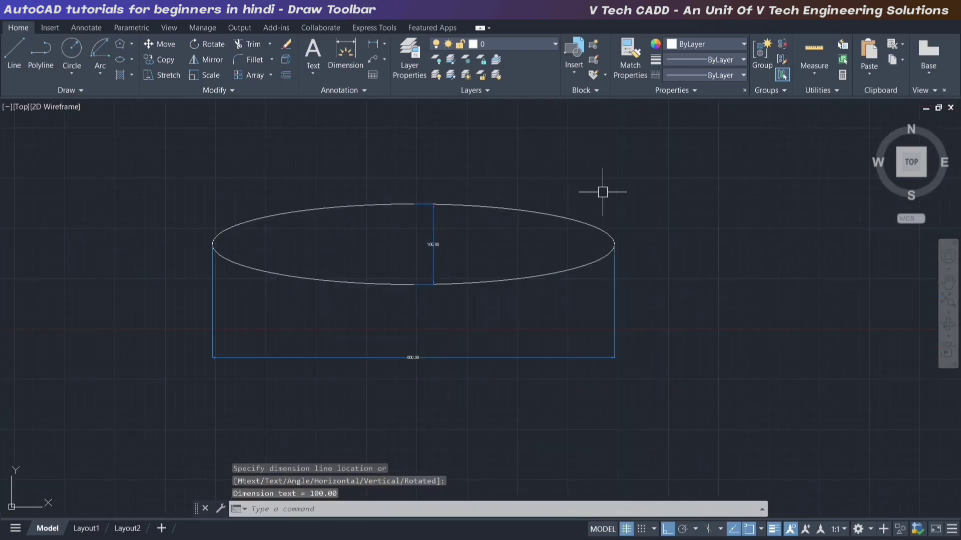
- Crossing-select the ellipse with both dimensions and erase them
click(707, 172)
click(239, 394)
key(Delete)
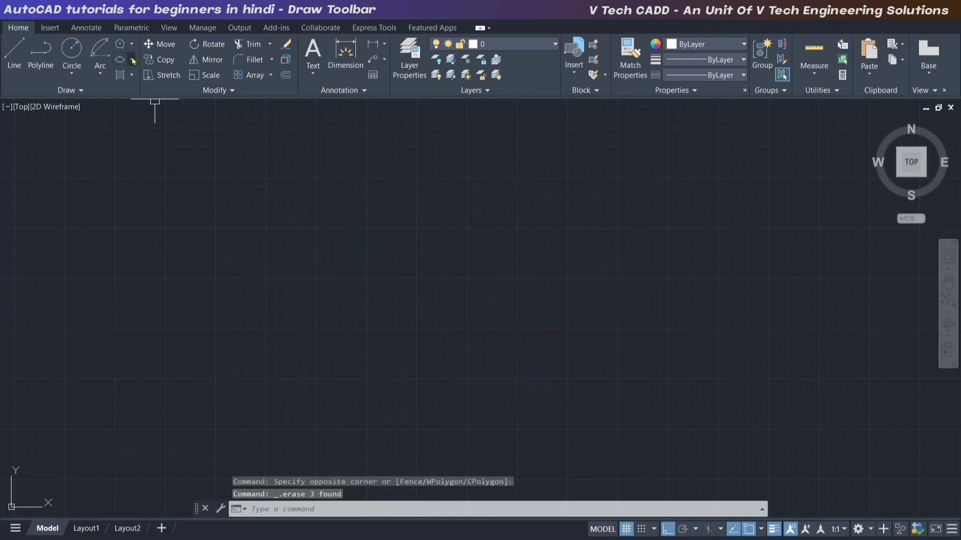
- Start an elliptical arc by placing both axis endpoints and the flattened other axis
click(131, 59)
click(155, 132)
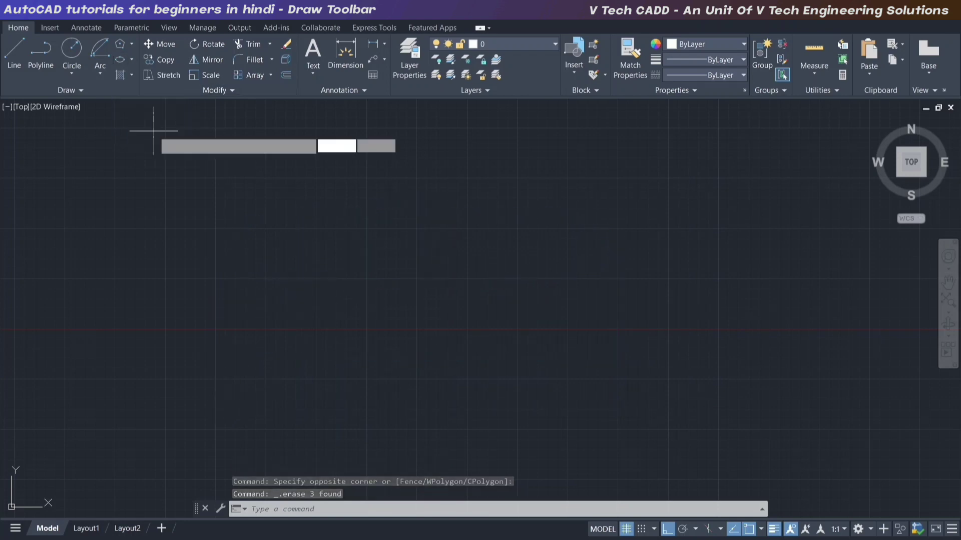
click(450, 279)
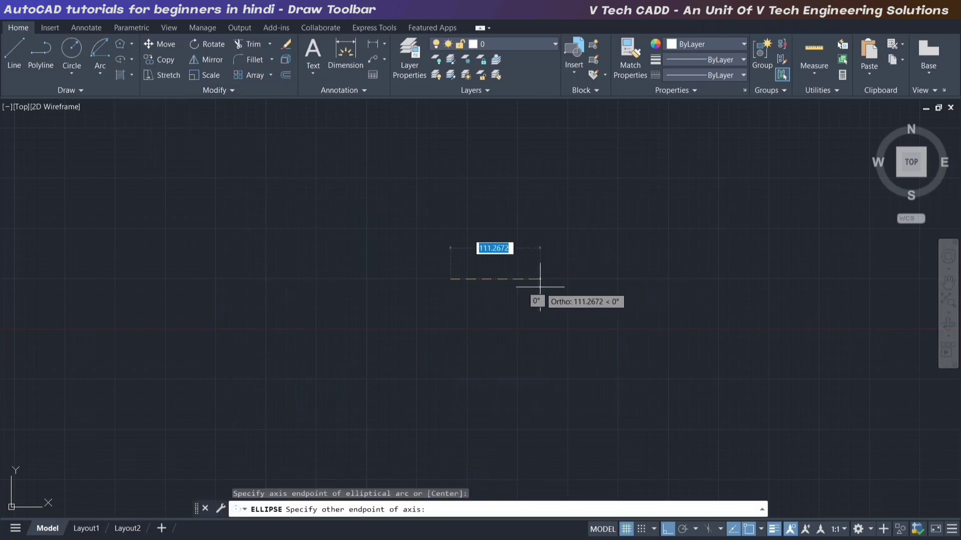
click(730, 279)
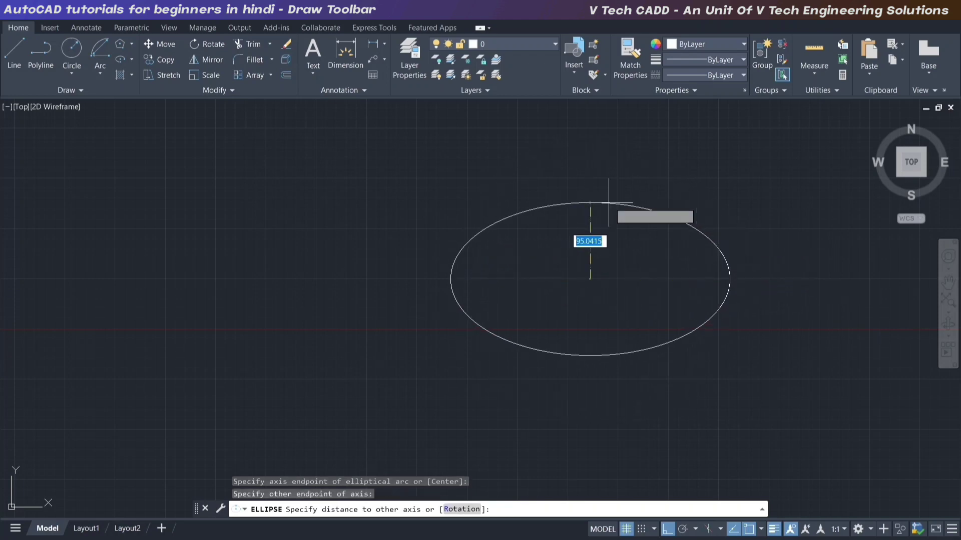
click(583, 222)
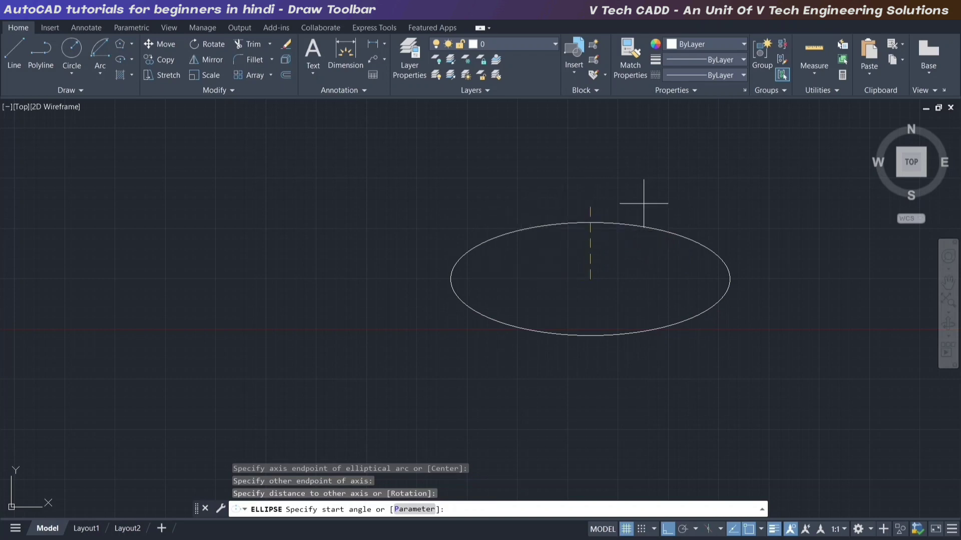
- Set the arc's start and end angles with Ortho off, then window-select and erase it
click(730, 282)
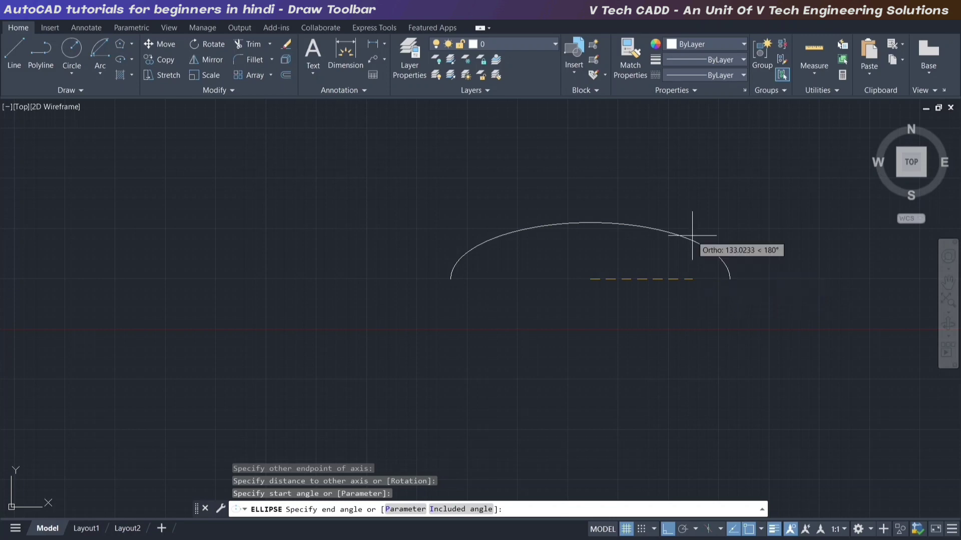
key(F8)
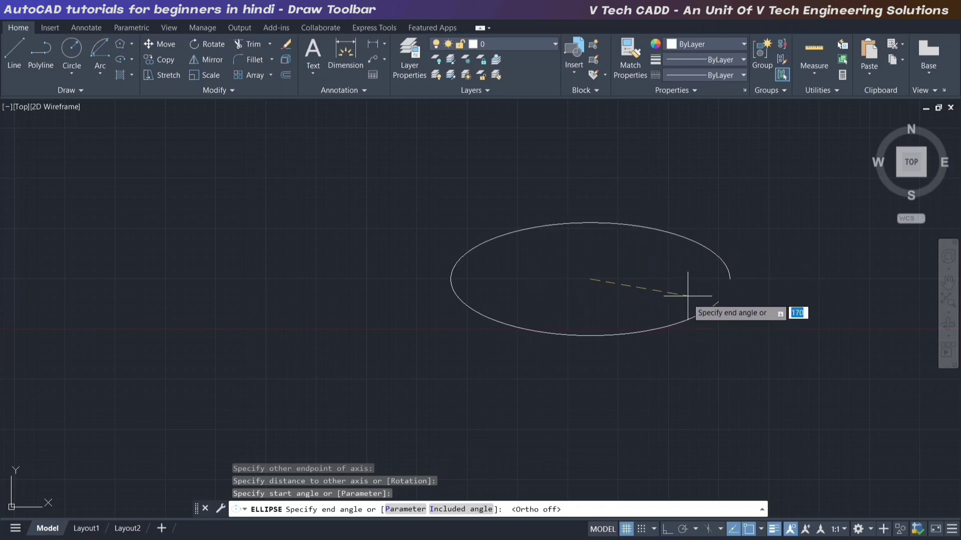
click(536, 304)
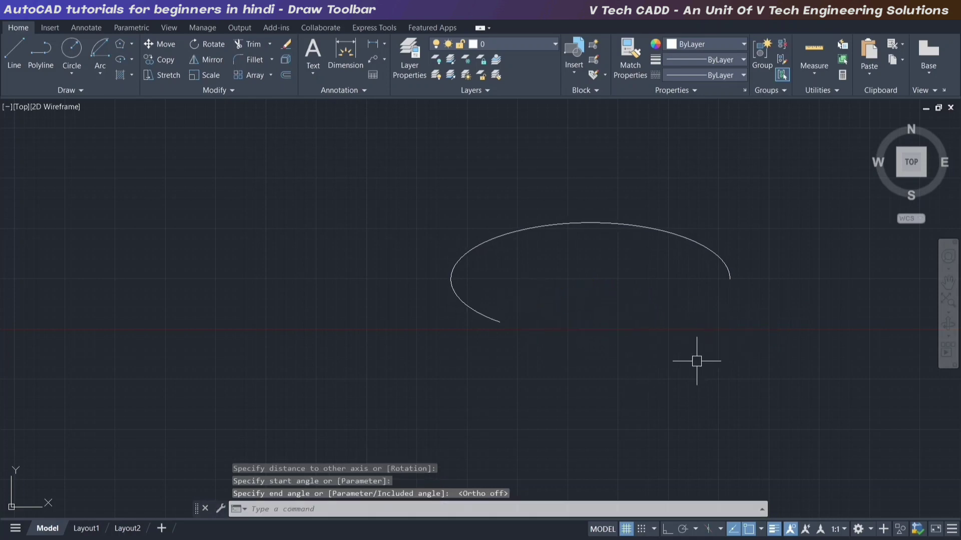
drag(696, 361, 398, 189)
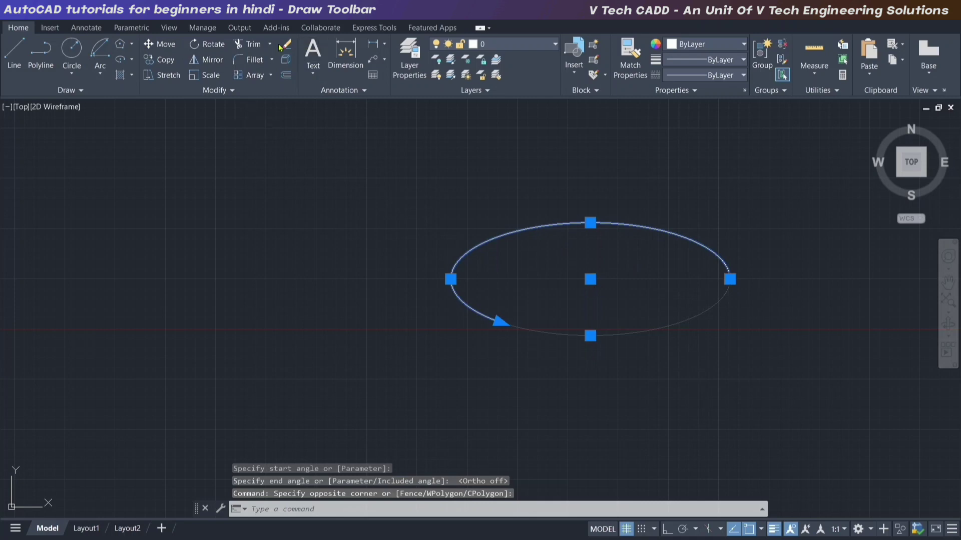
key(Delete)
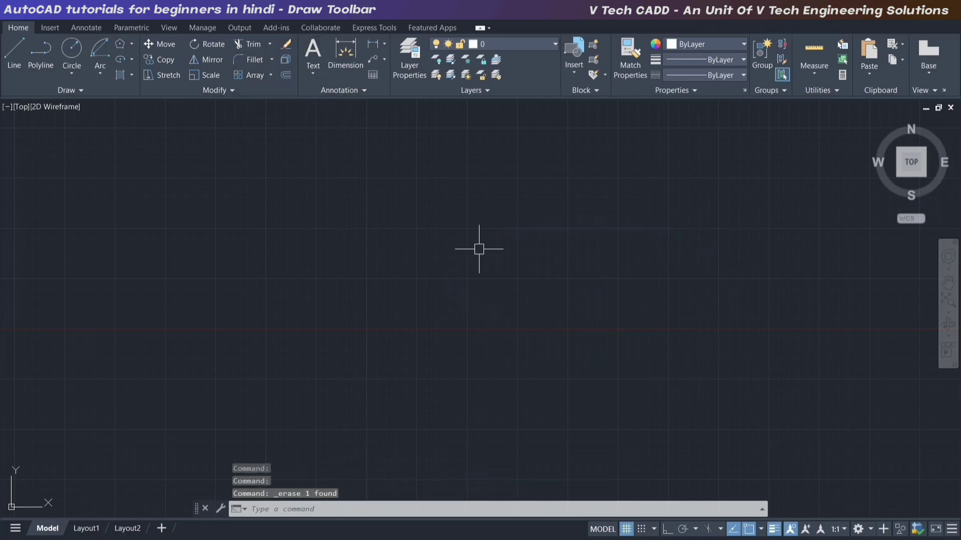
- Draw a large rectangle from an upper-left to a lower-right corner
click(133, 76)
click(303, 179)
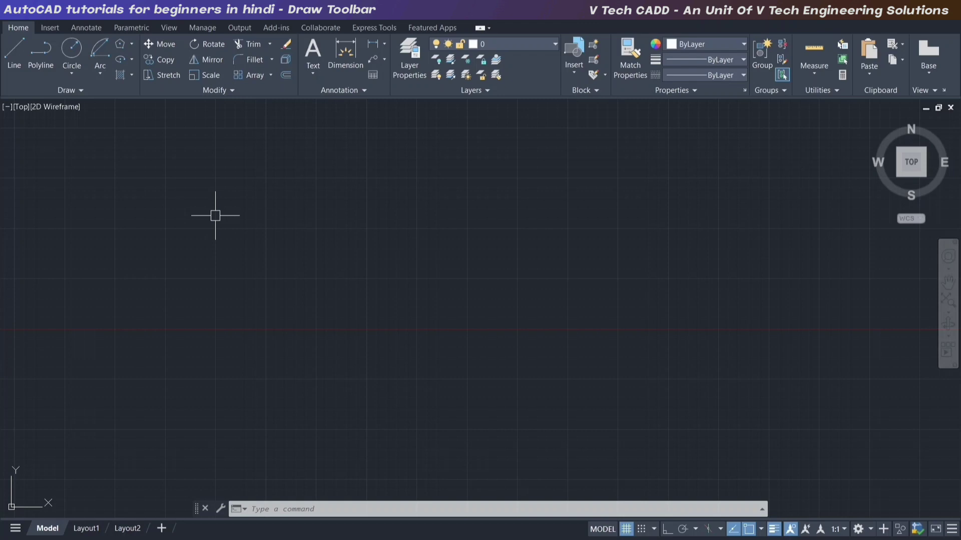
click(131, 44)
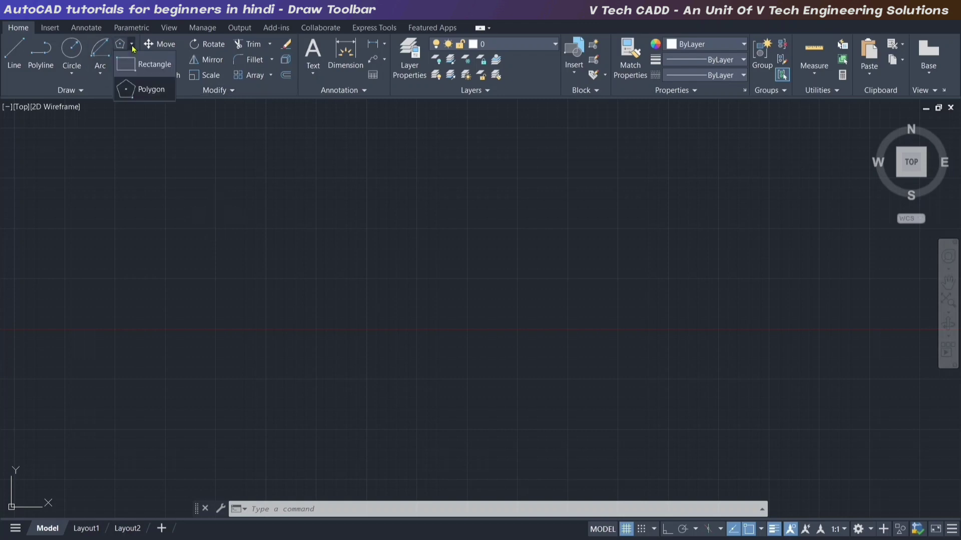
click(150, 63)
click(244, 189)
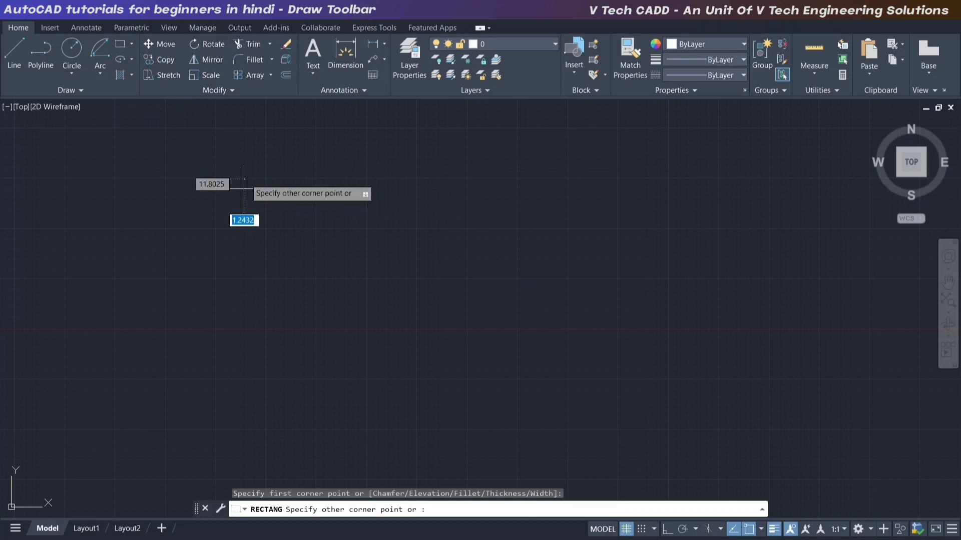
click(685, 379)
- Place three circles of different sizes inside the rectangle: left, right and middle
click(72, 49)
click(321, 245)
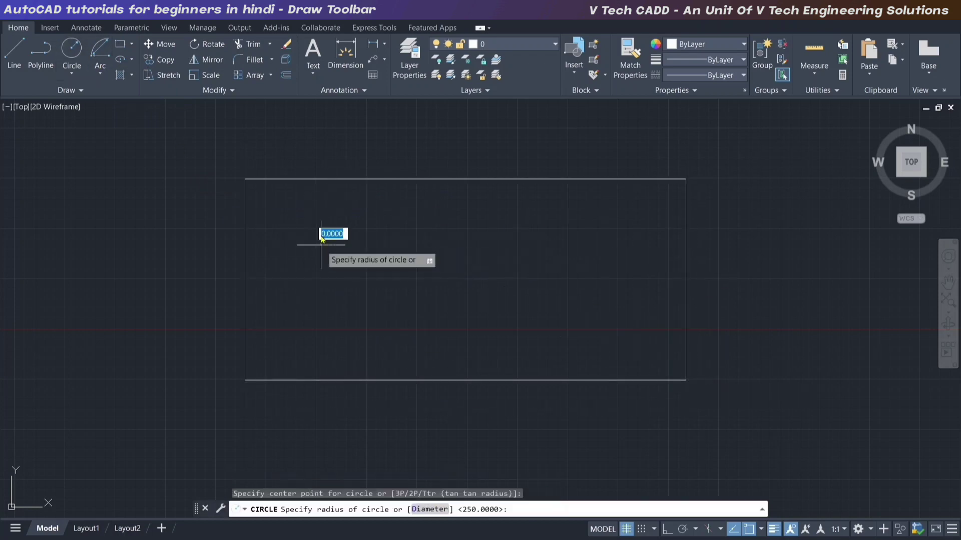
click(321, 219)
right_click(432, 233)
click(453, 241)
click(629, 307)
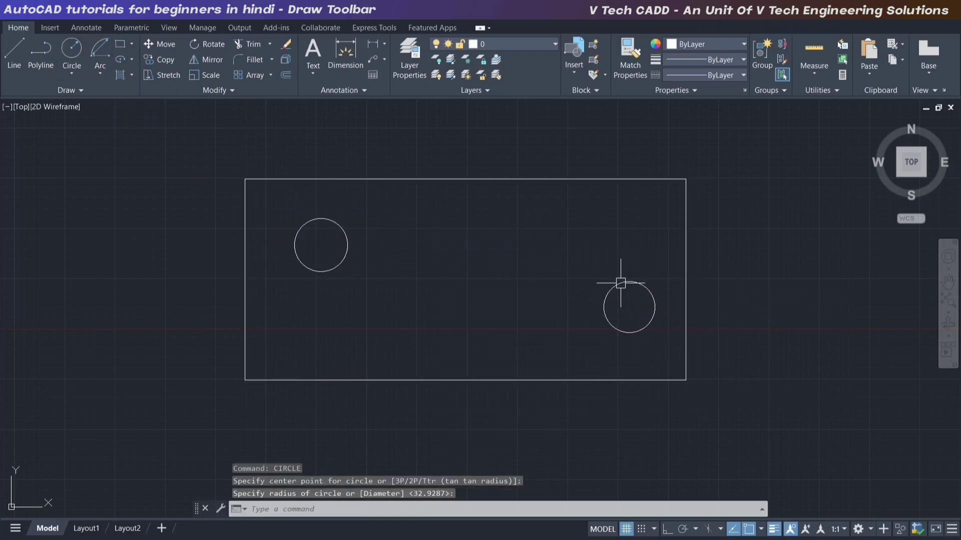
click(629, 282)
right_click(395, 240)
click(410, 246)
click(424, 295)
click(424, 274)
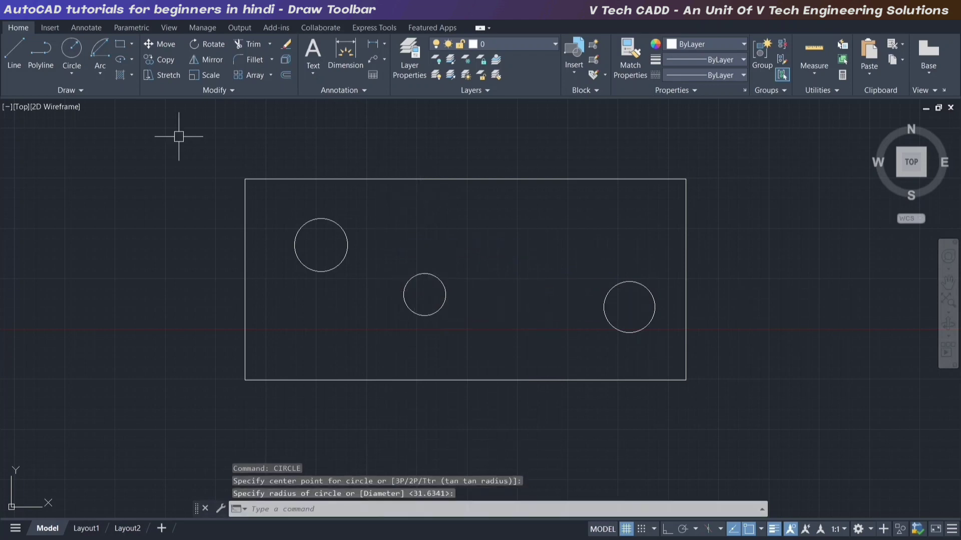
click(131, 75)
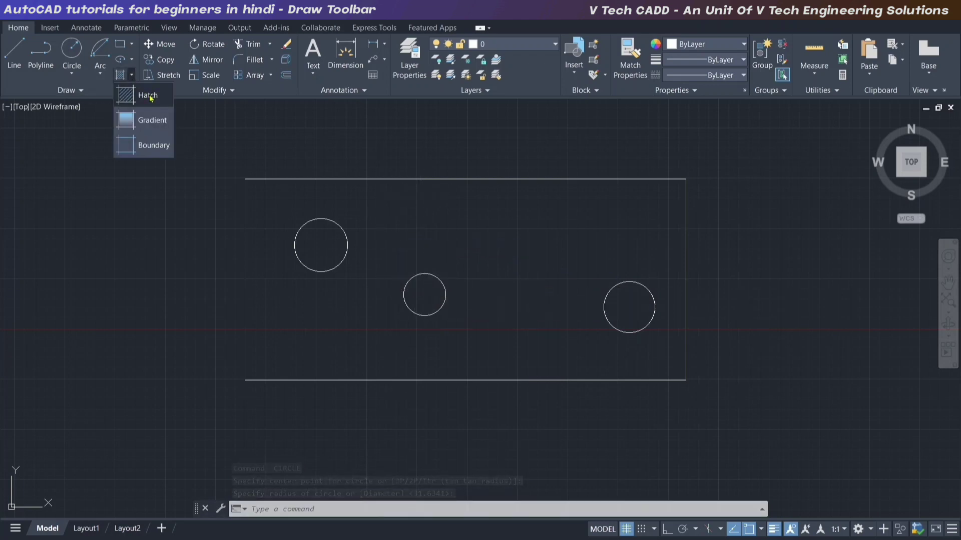
click(150, 97)
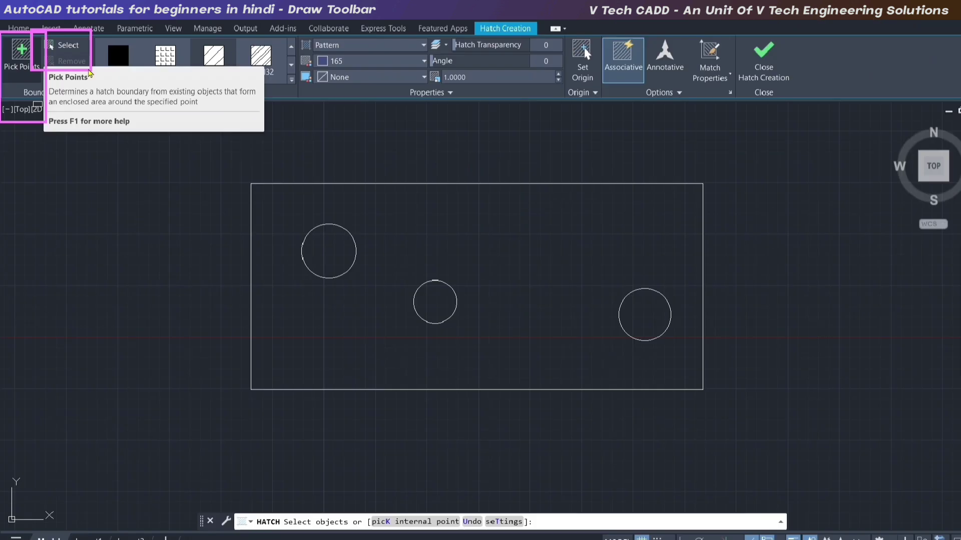
click(50, 45)
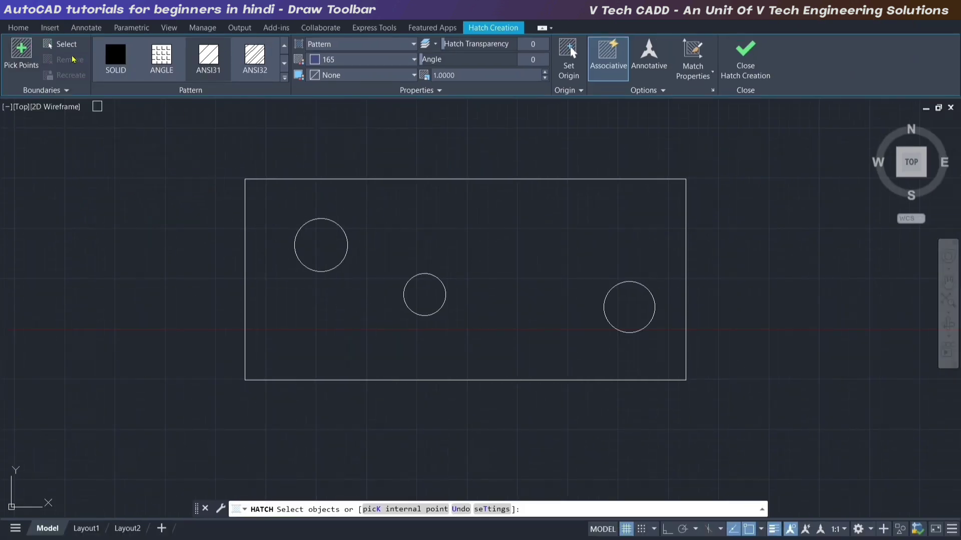
click(67, 48)
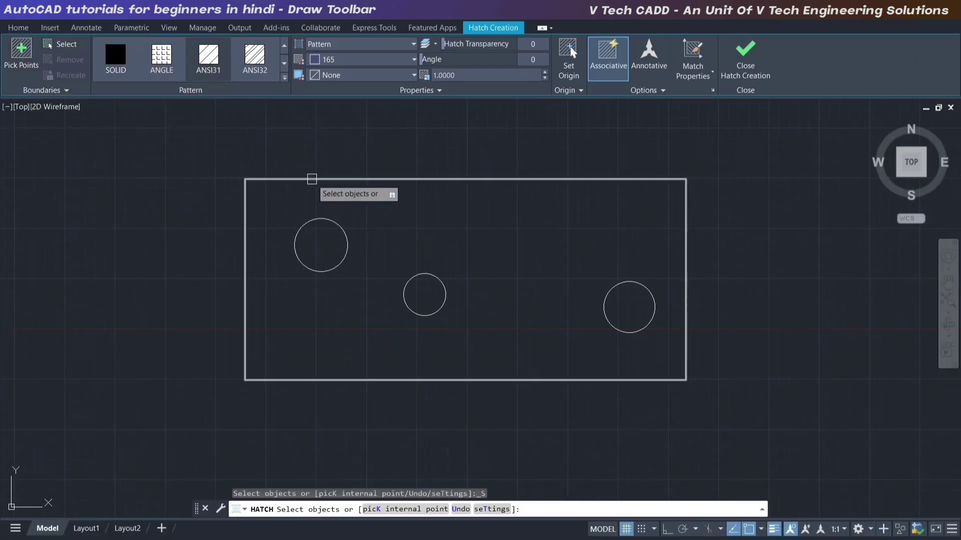
click(312, 179)
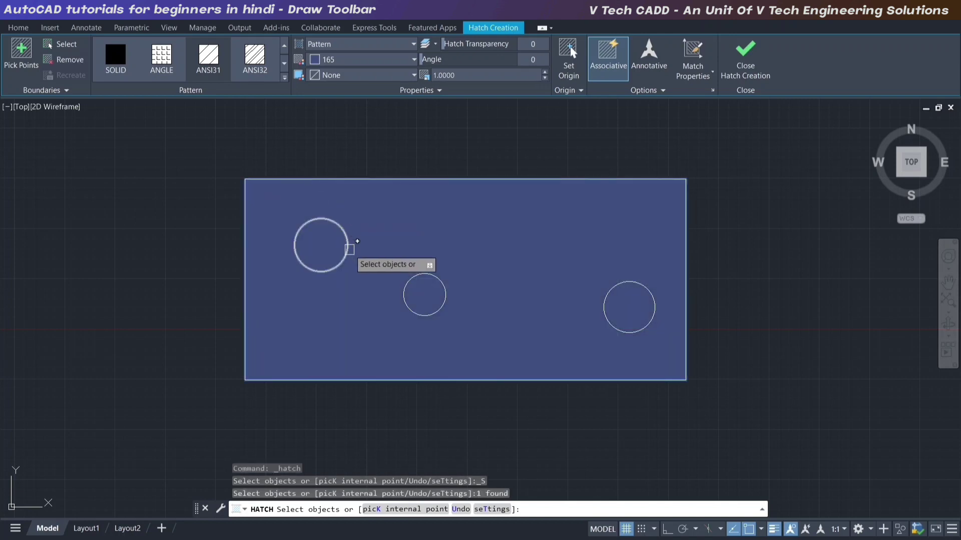
right_click(638, 135)
click(662, 144)
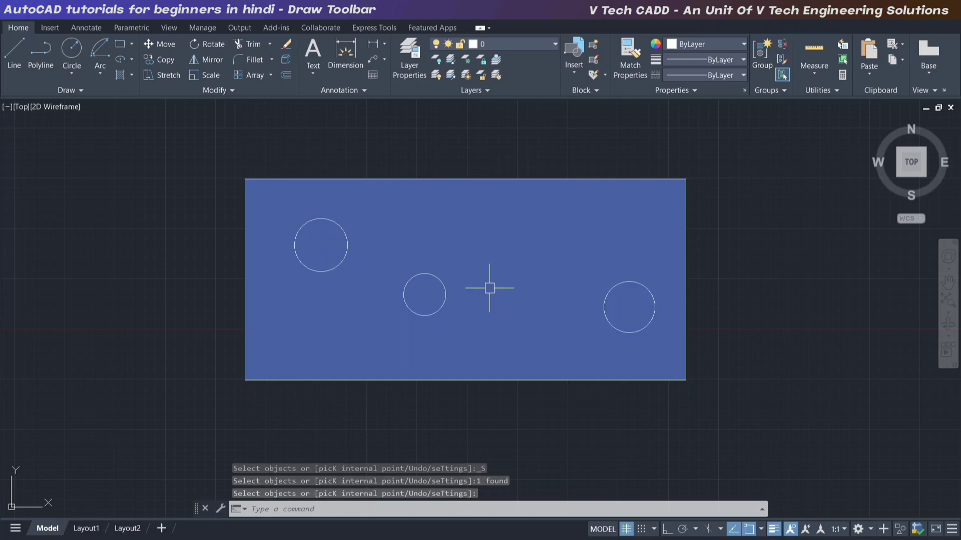
click(547, 289)
key(Delete)
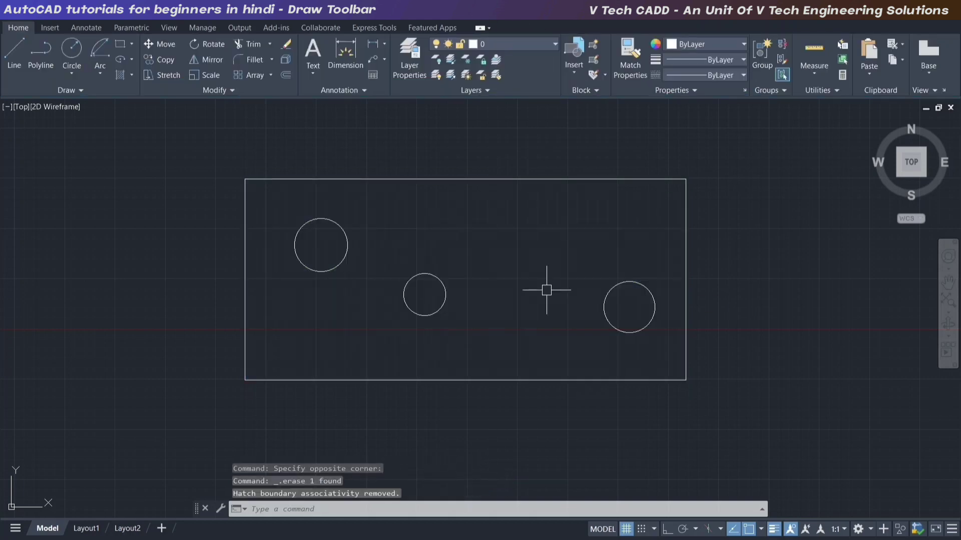
text(h)
key(Return)
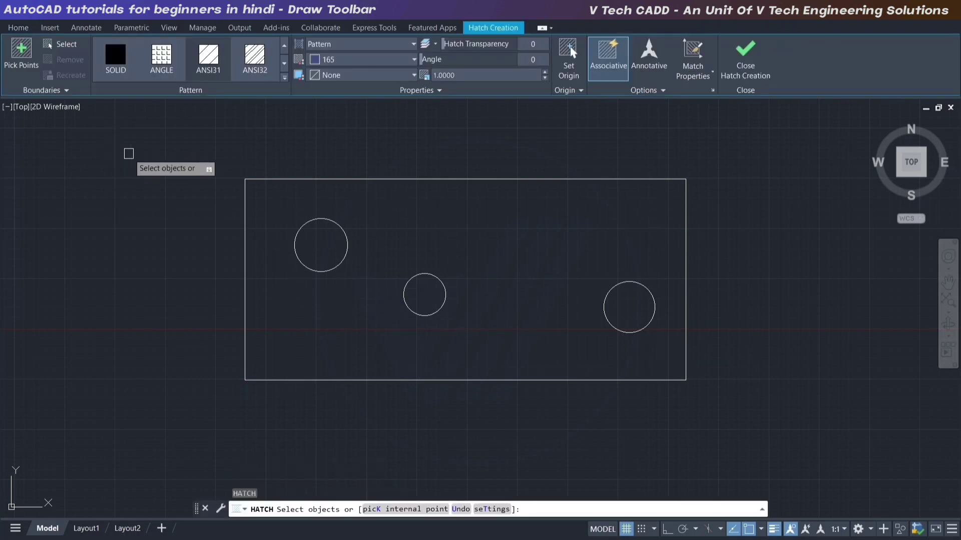
click(24, 59)
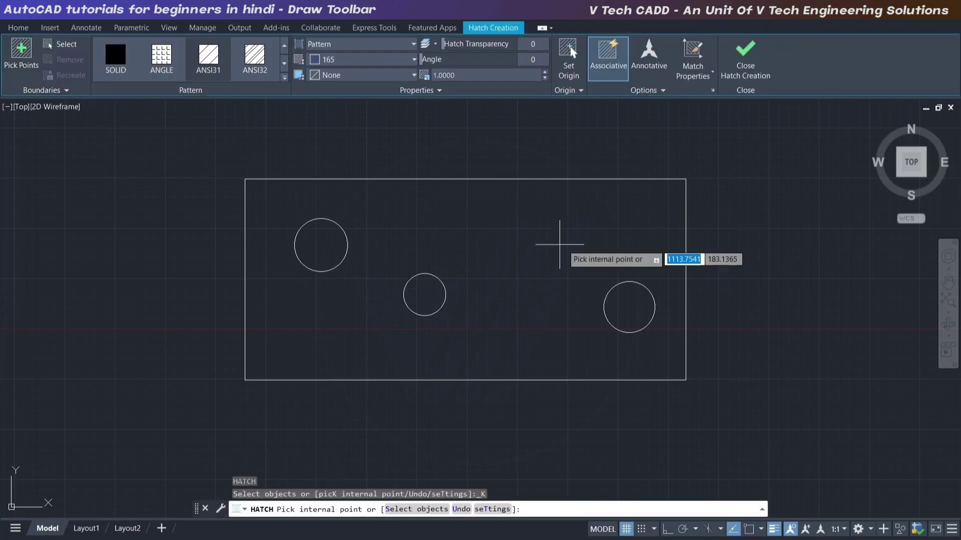
click(508, 242)
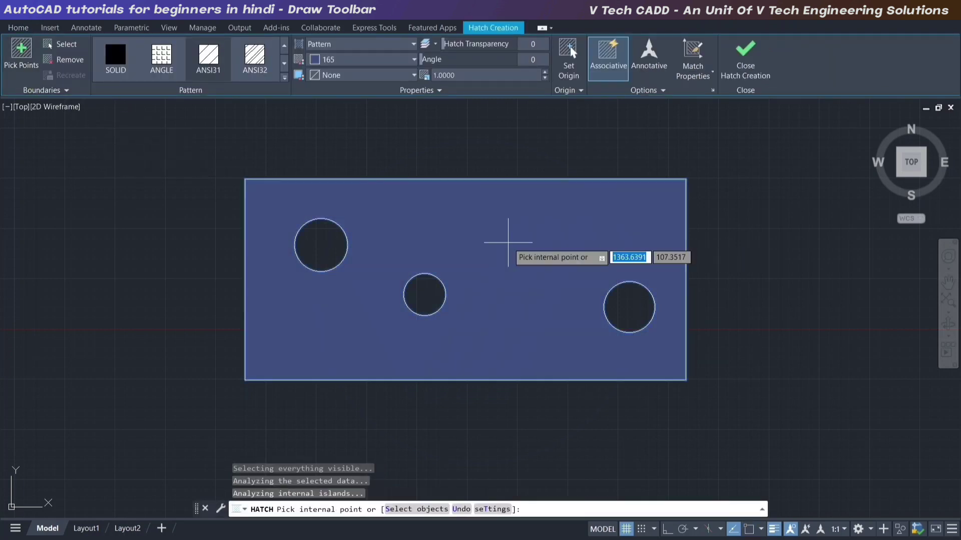
click(753, 67)
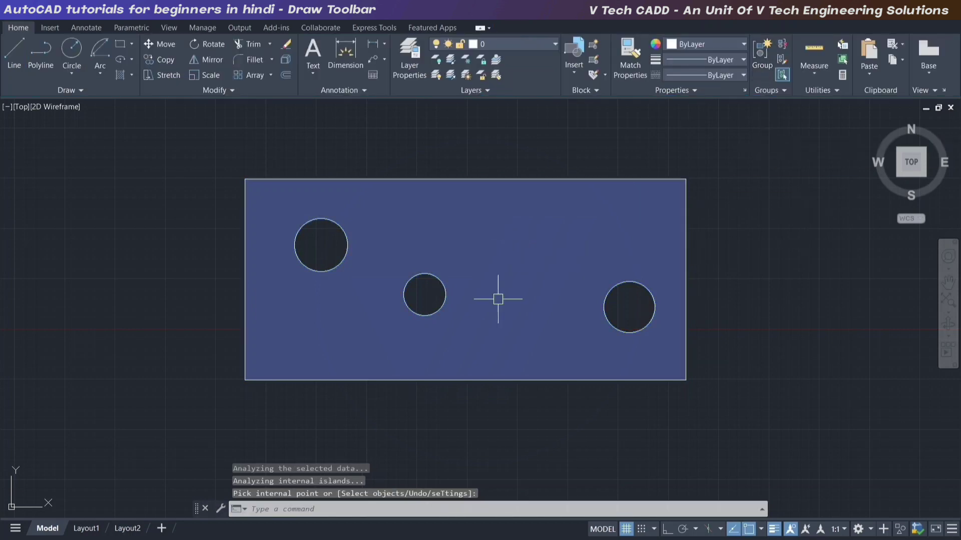
click(465, 280)
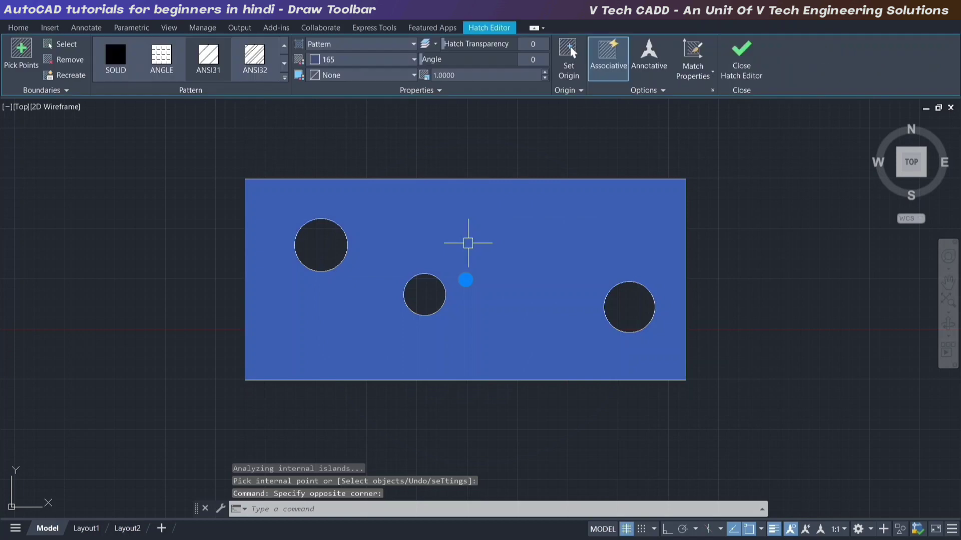
key(Delete)
text(h)
key(Return)
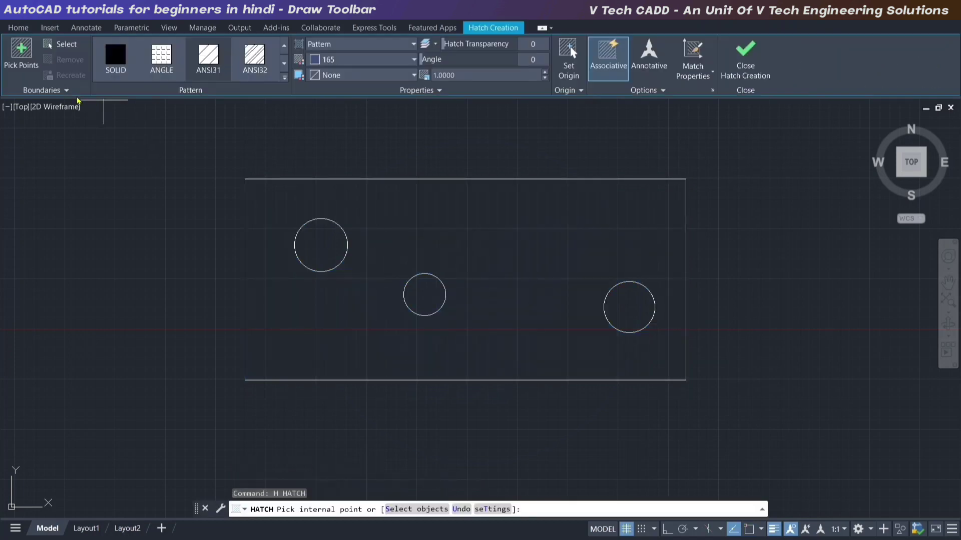
key(Escape)
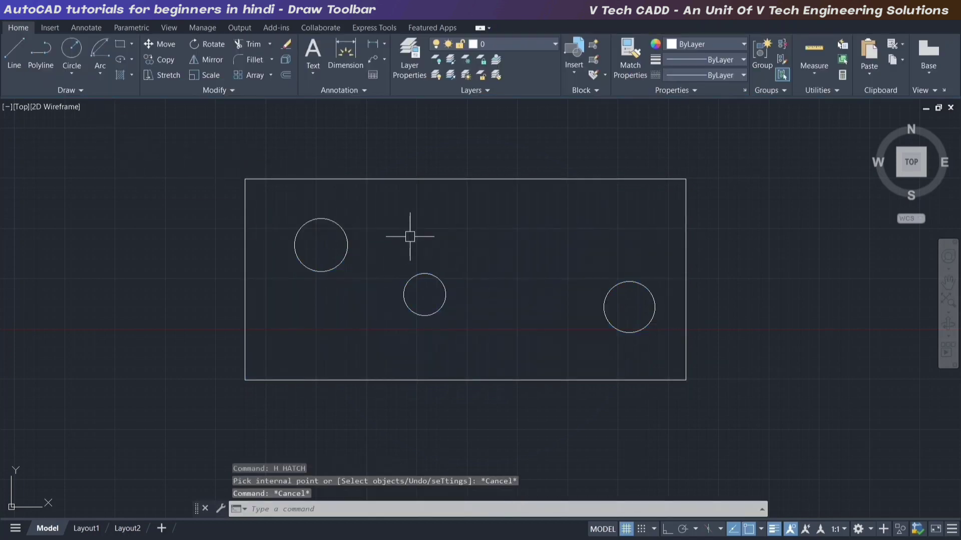
- Draw a second rectangle overlapping the first one's right side
click(120, 45)
click(471, 148)
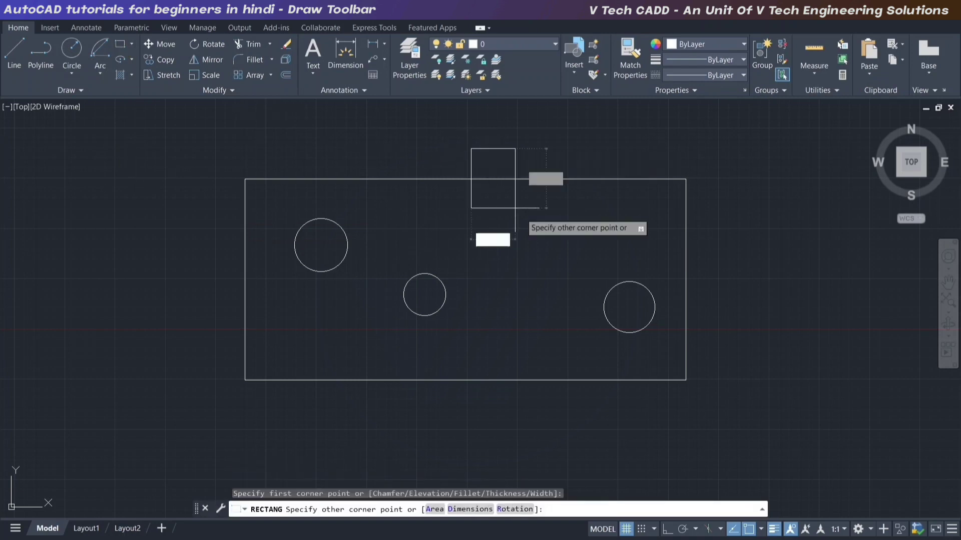
click(751, 425)
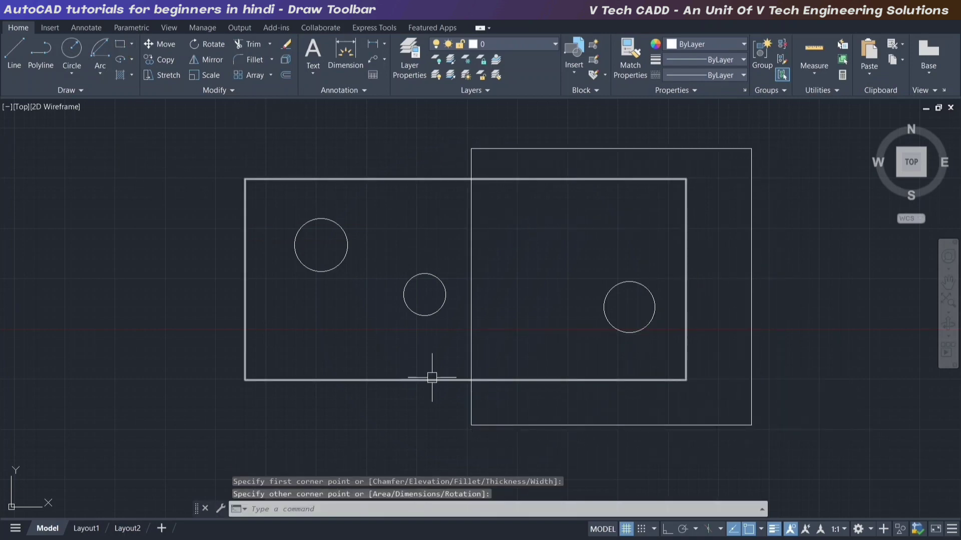
- Start a hatch, test and undo rectangle picks, then pick the overlap region excluding its circle
click(133, 75)
click(143, 98)
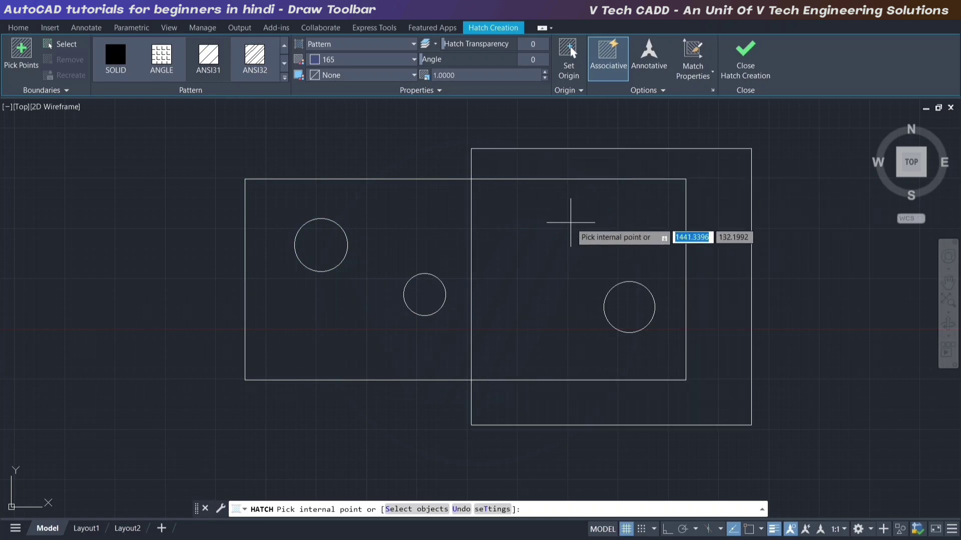
click(586, 275)
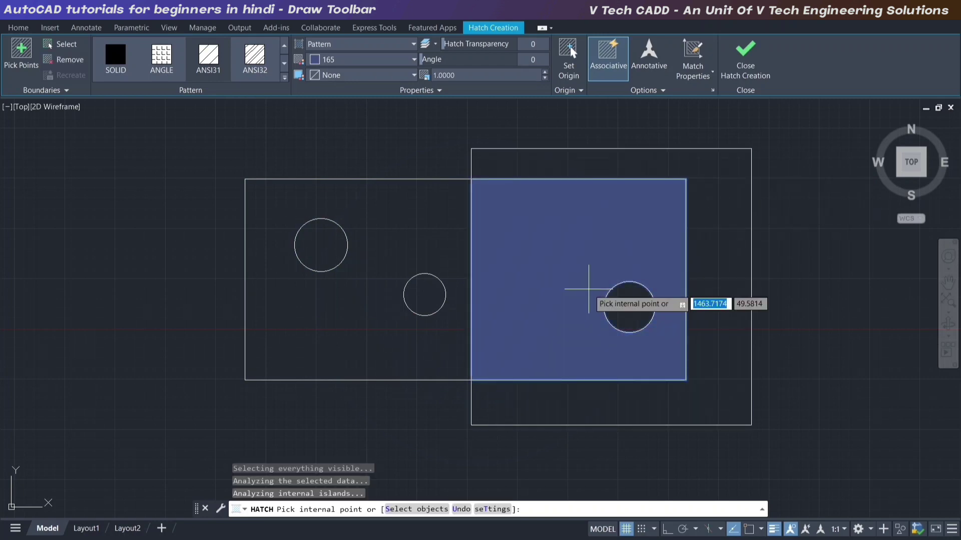
key(ctrl+z)
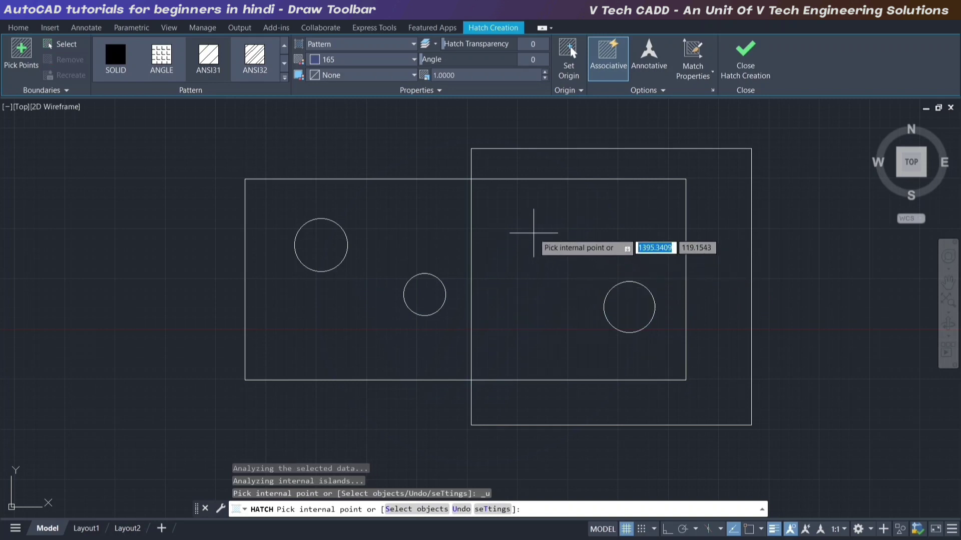
click(64, 47)
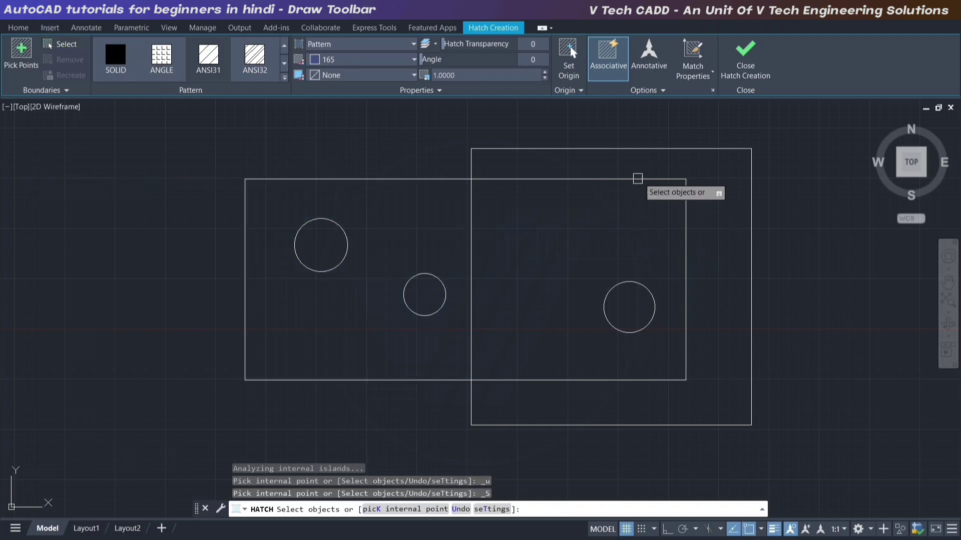
click(649, 149)
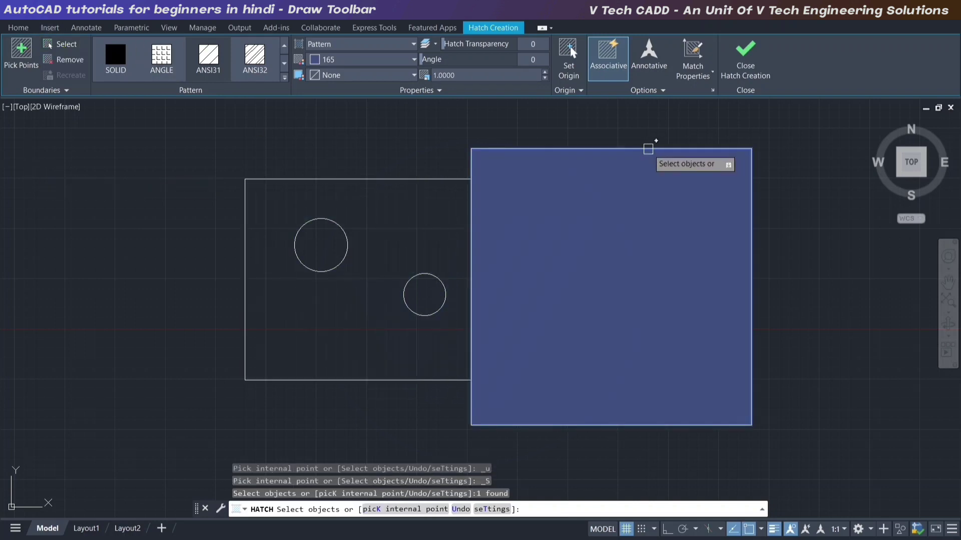
key(ctrl+z)
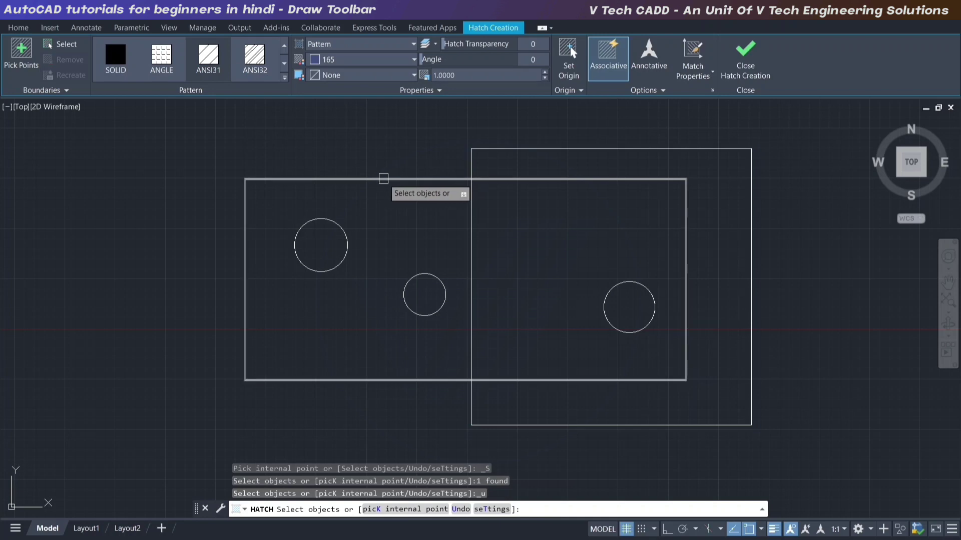
click(383, 179)
key(ctrl+z)
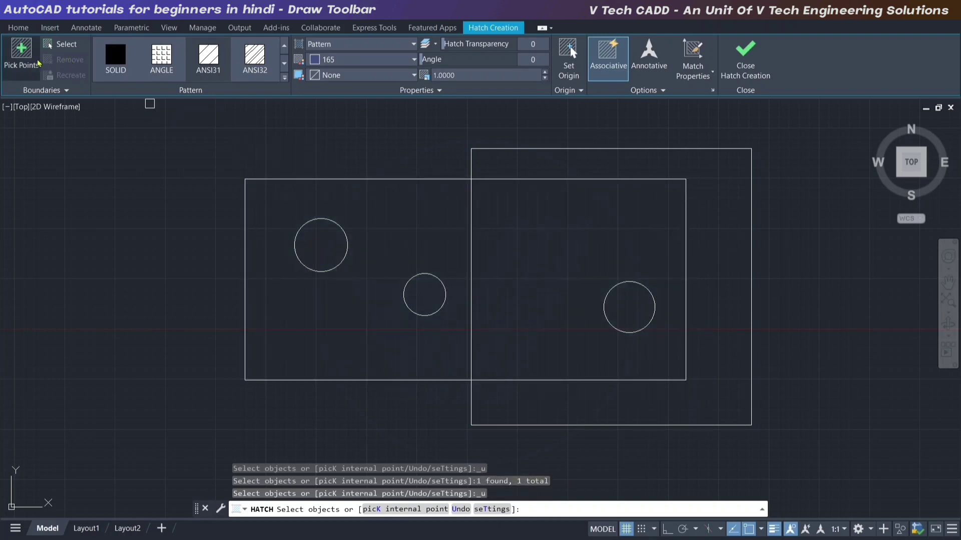
click(17, 50)
click(561, 233)
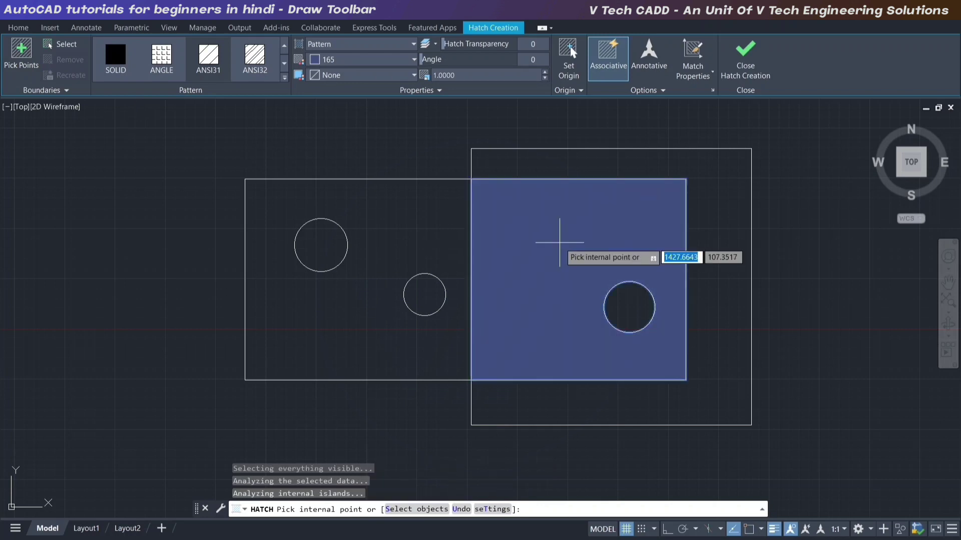
- Try AR-B816, AR-CONC, AR-BRSTD and other patterns before settling on ANSI34
click(284, 78)
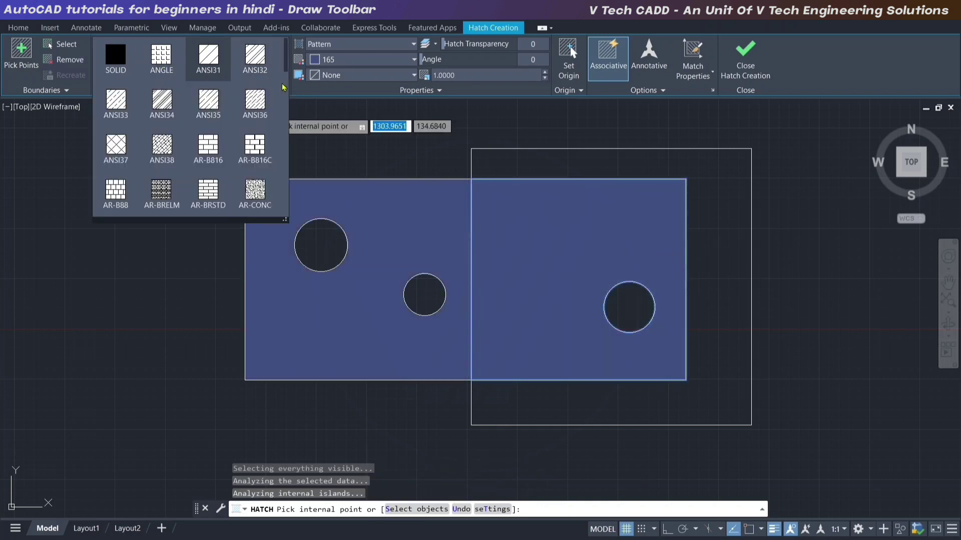
scroll(235, 100, down, 1)
click(215, 108)
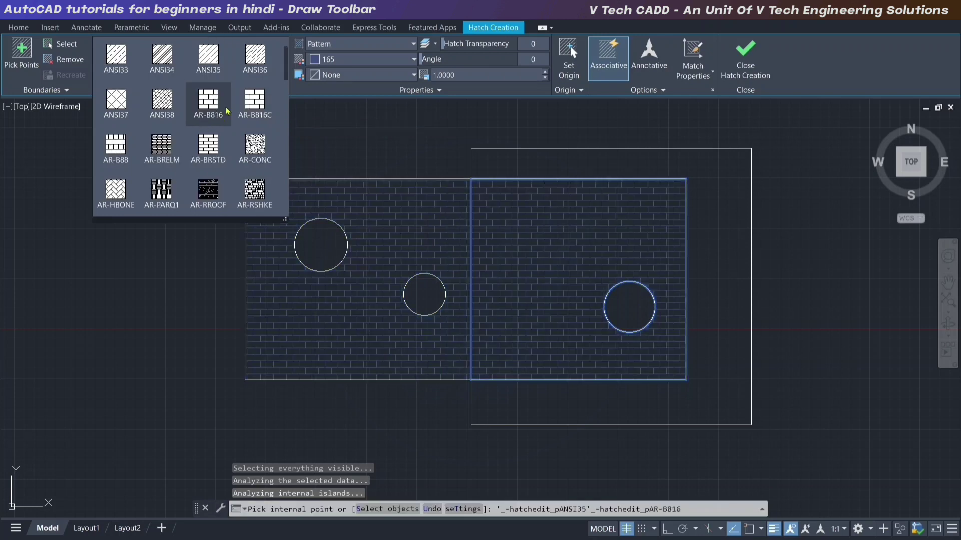
click(255, 103)
click(259, 150)
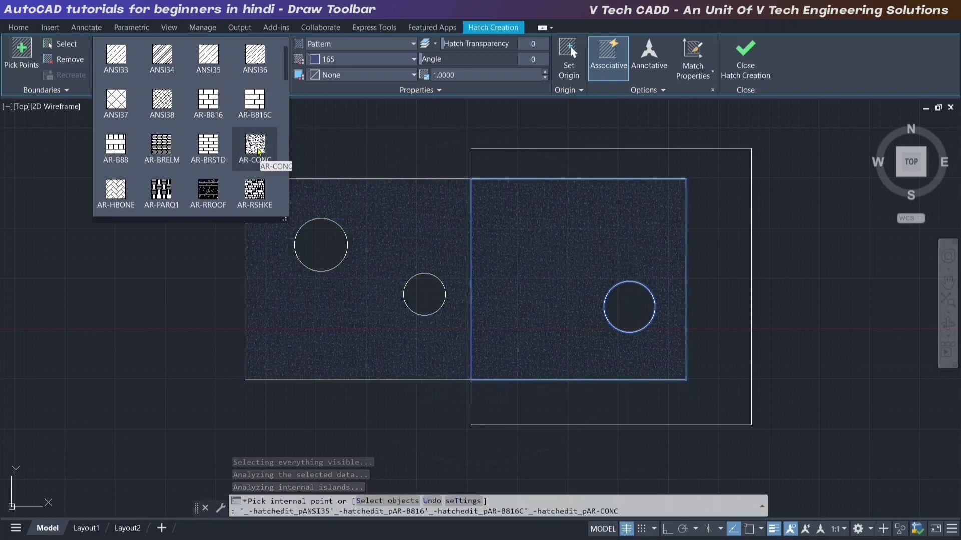
click(209, 147)
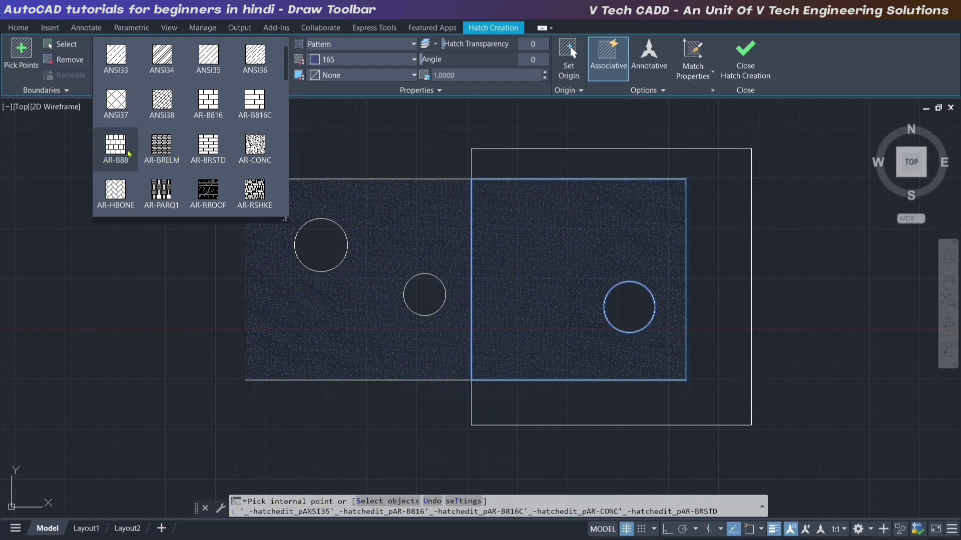
click(115, 146)
click(116, 101)
click(190, 180)
scroll(190, 180, down, 2)
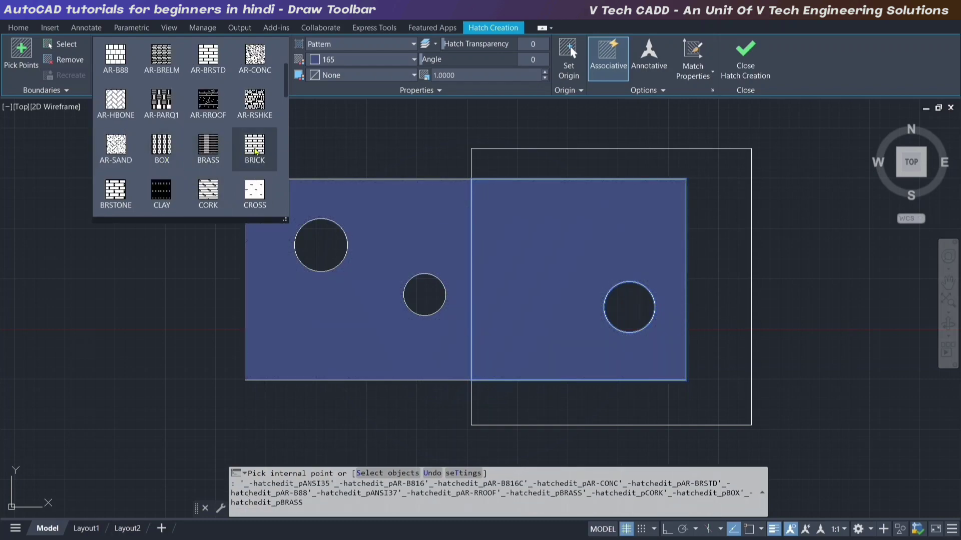
scroll(210, 186, down, 4)
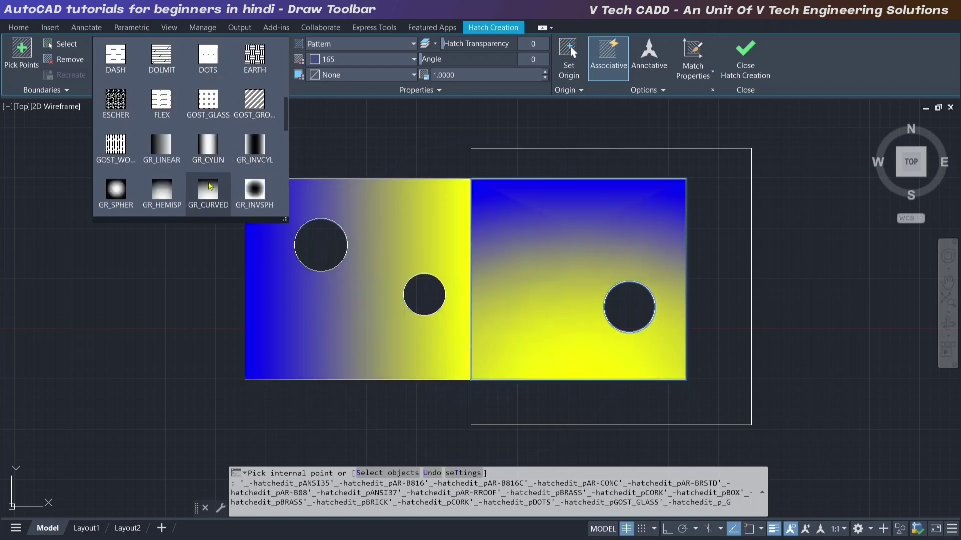
scroll(186, 187, down, 1)
scroll(254, 194, down, 2)
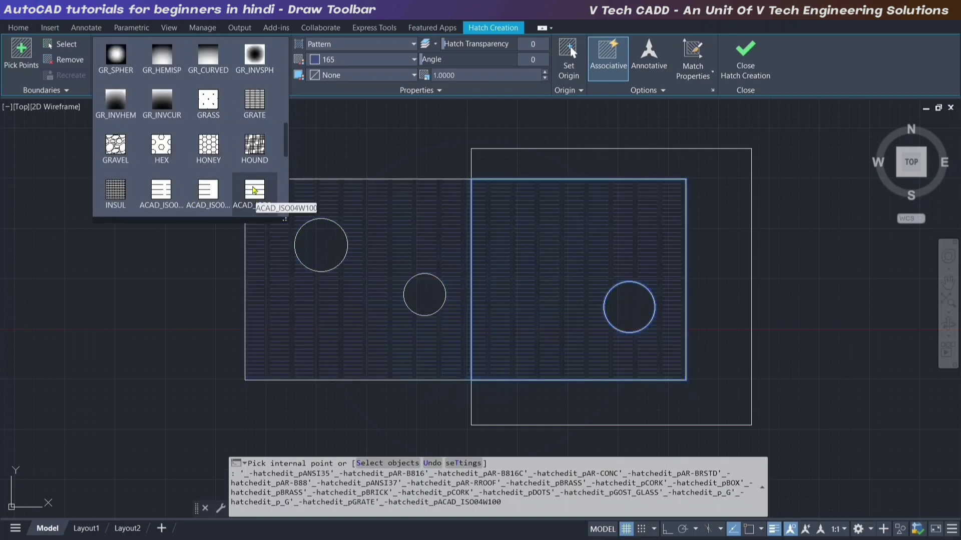
scroll(254, 190, up, 2)
scroll(200, 165, up, 3)
scroll(161, 145, up, 2)
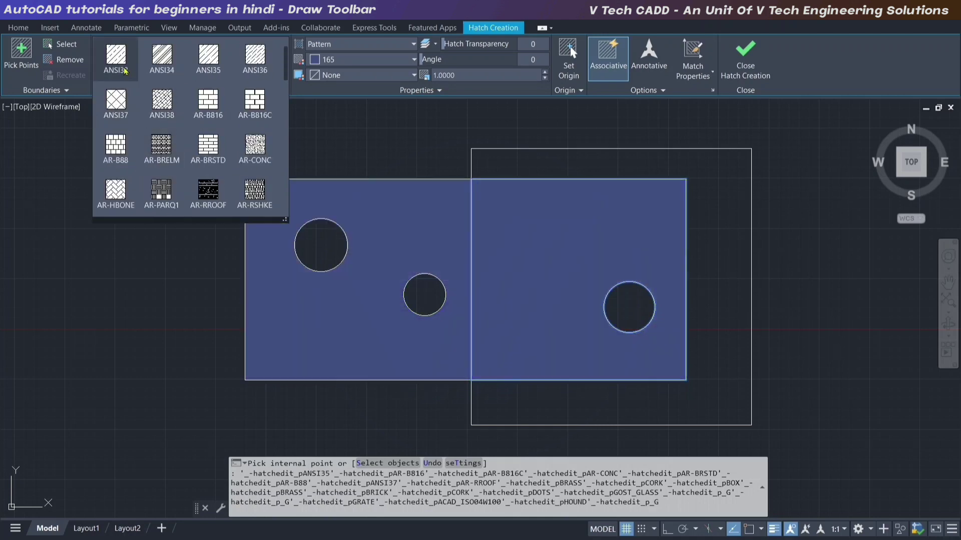
click(125, 71)
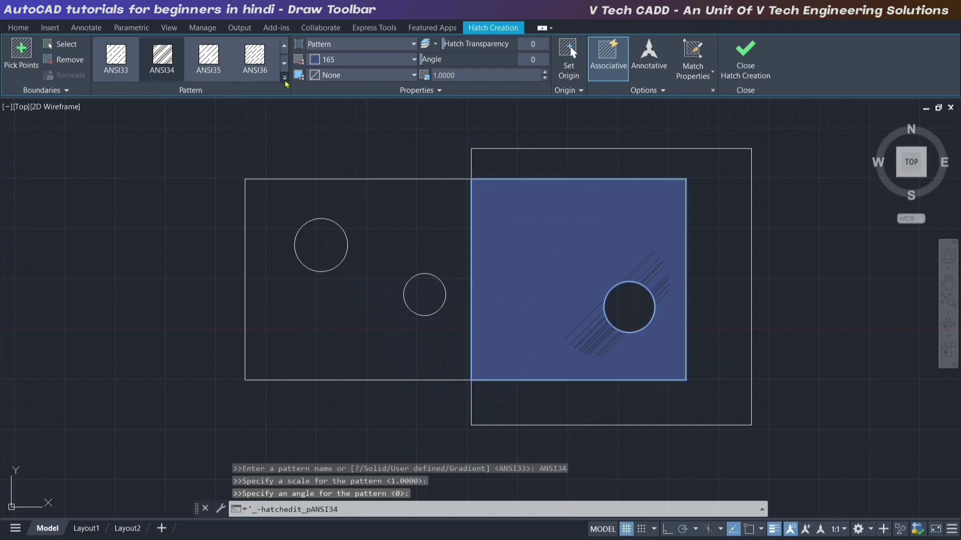
- Switch the hatch pattern to AR-BRSTD brick from the pattern gallery
click(285, 78)
click(208, 149)
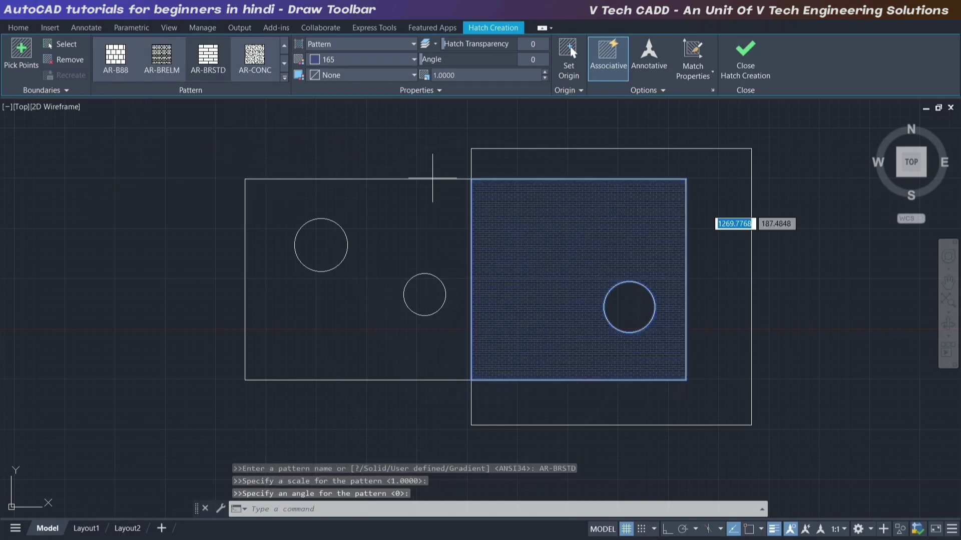
scroll(580, 223, up, 4)
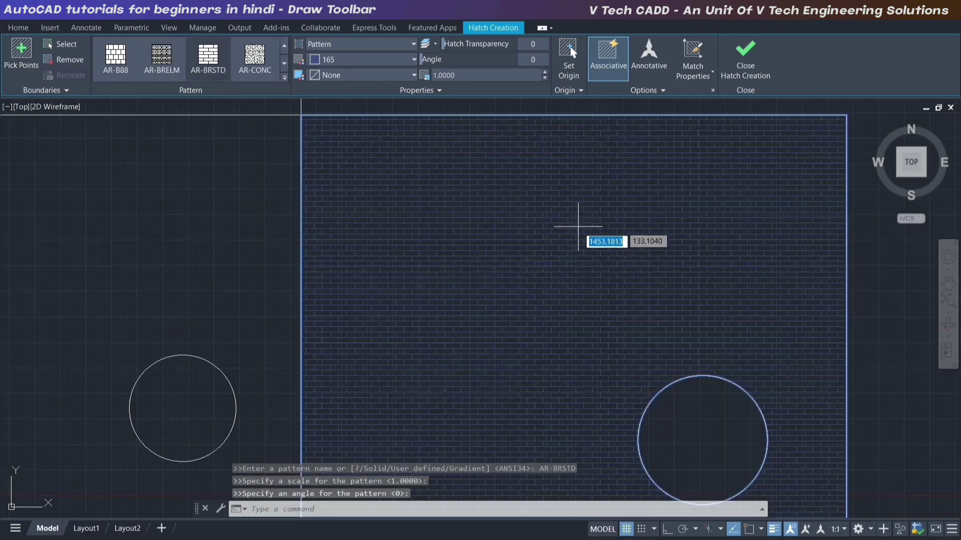
scroll(500, 250, down, 2)
scroll(484, 251, down, 2)
scroll(450, 266, down, 2)
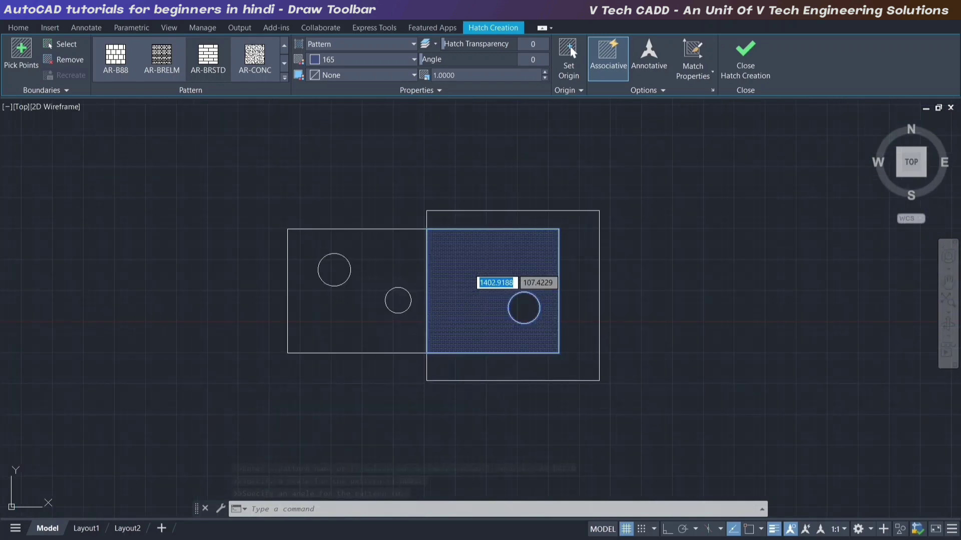
scroll(470, 273, up, 1)
scroll(467, 265, up, 2)
scroll(467, 262, up, 1)
scroll(485, 255, down, 2)
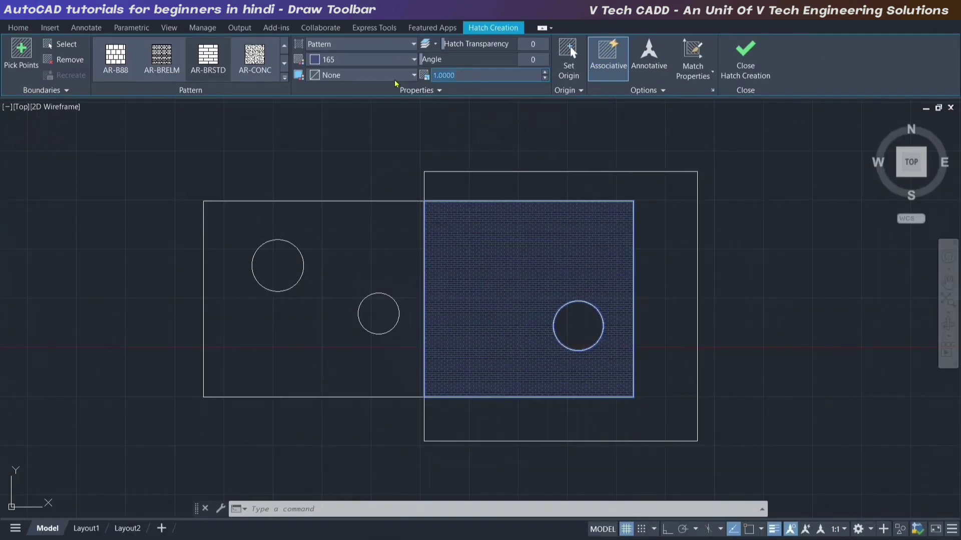
- Set the hatch scale to 10 and colour to red, then finish the hatch
text(10)
key(Return)
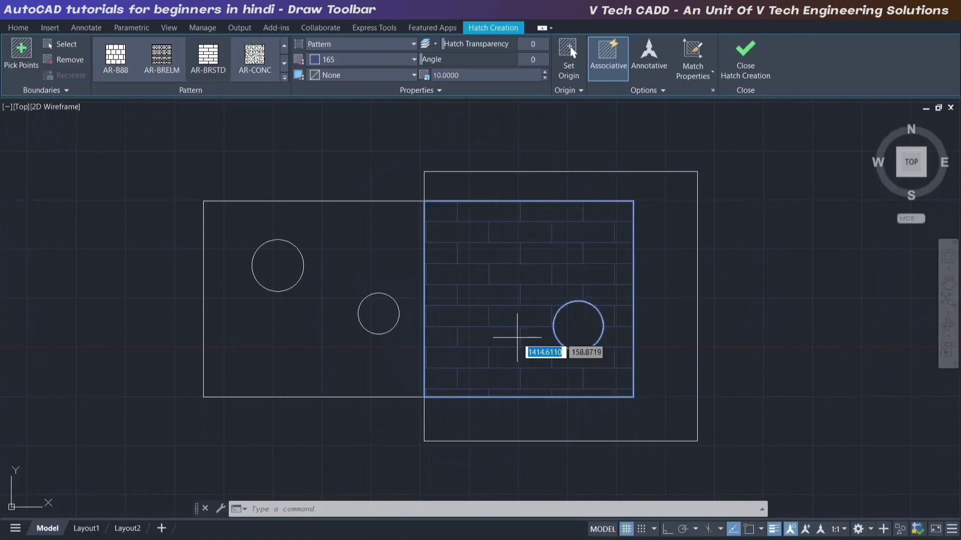
middle_drag(533, 274, 543, 279)
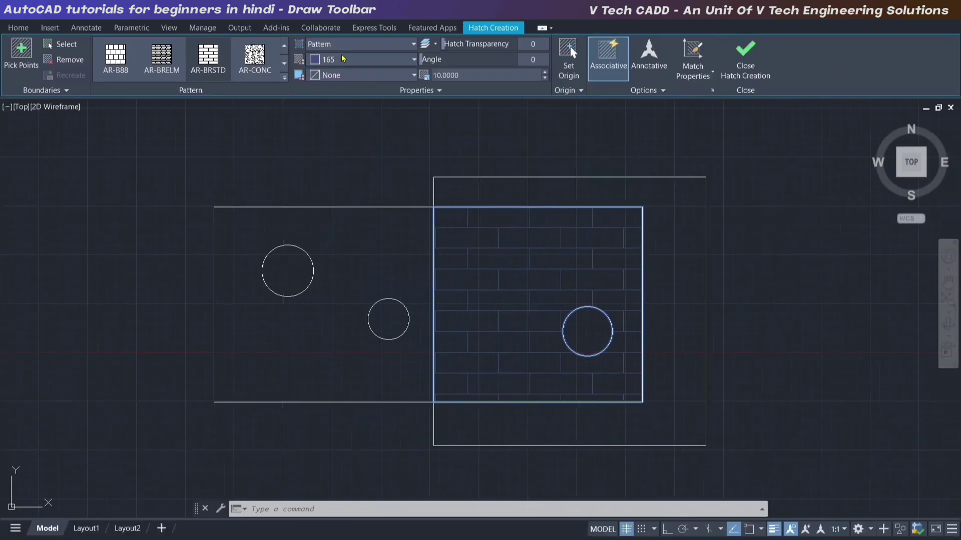
click(345, 59)
click(352, 115)
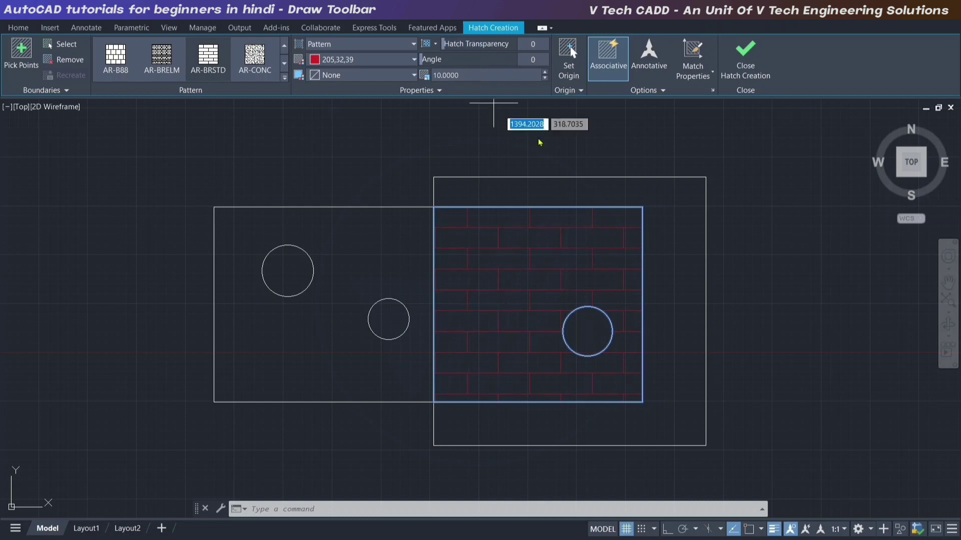
key(Return)
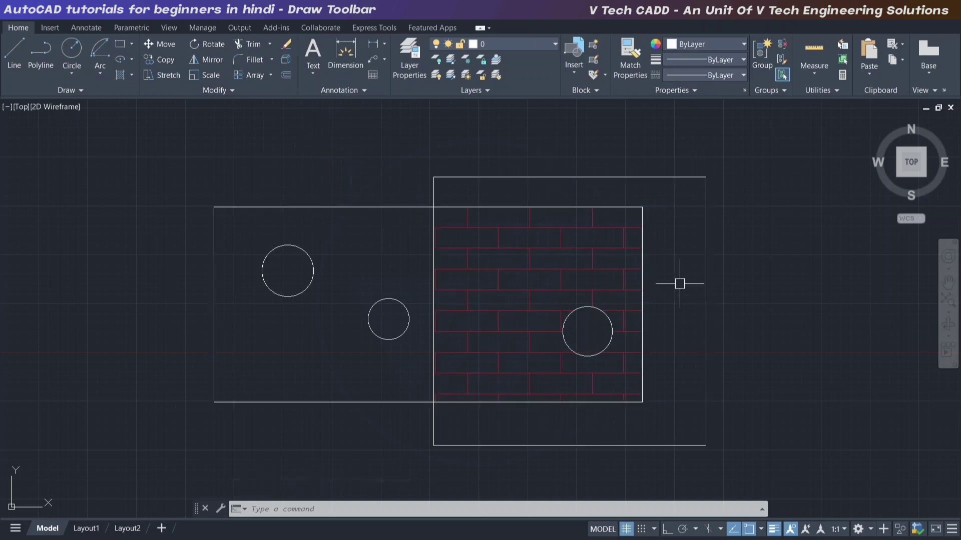
- Delete the brick hatch and start a gradient fill in the left rectangle's free area
click(600, 272)
key(Delete)
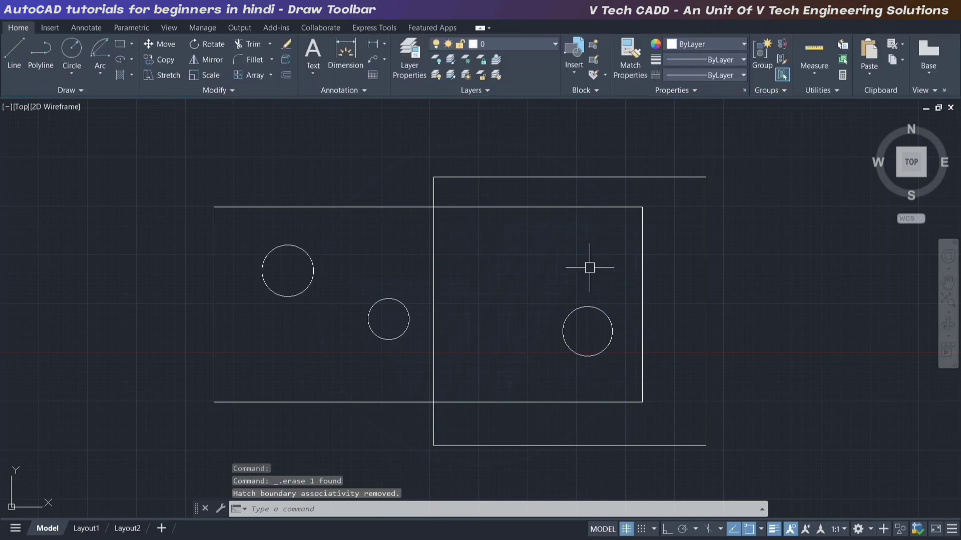
click(132, 75)
click(154, 122)
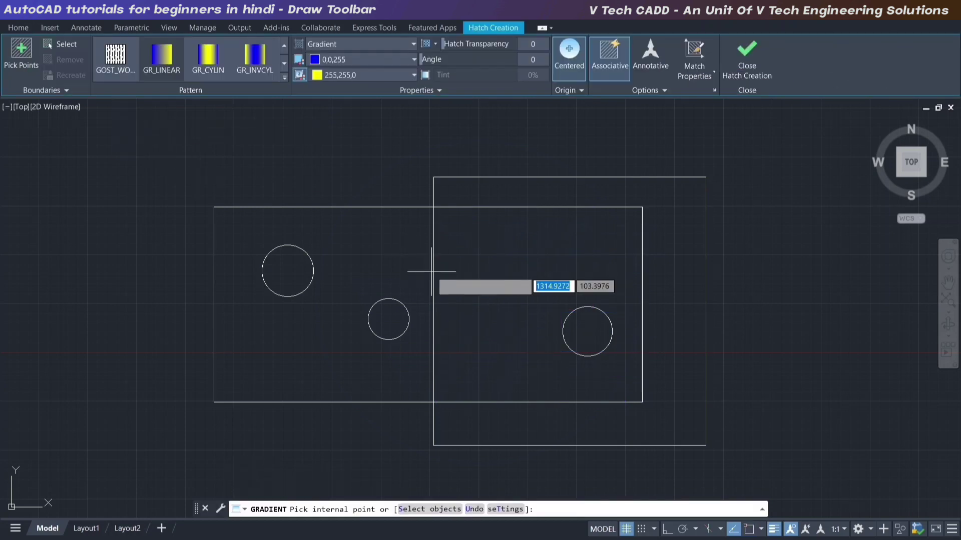
click(388, 266)
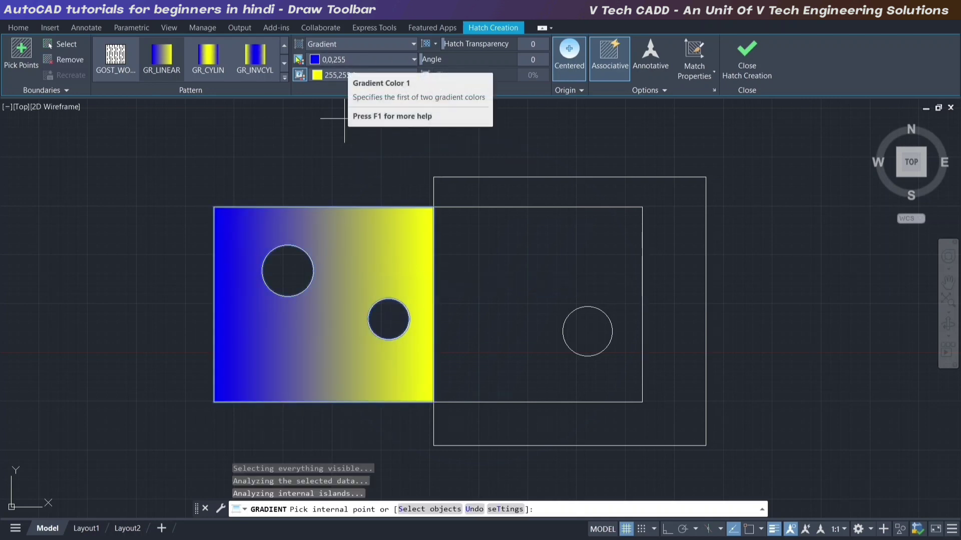
- Make the gradient a GR_LINEAR yellow-to-red blend and finish the fill
click(210, 64)
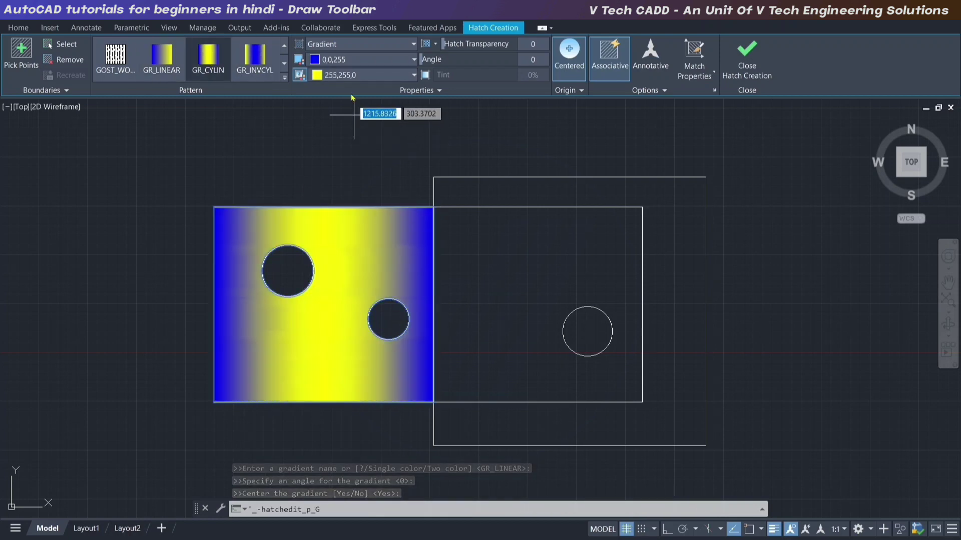
click(366, 75)
click(355, 110)
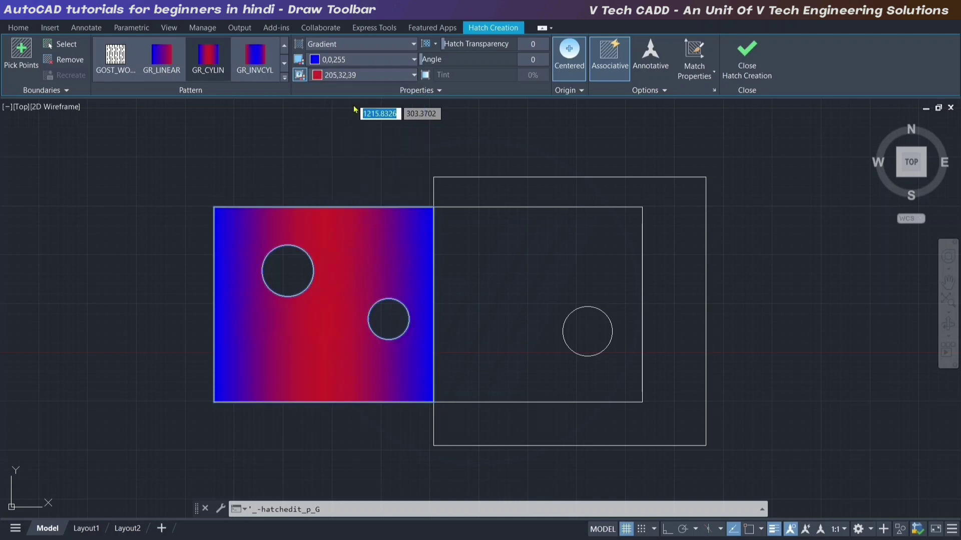
click(337, 60)
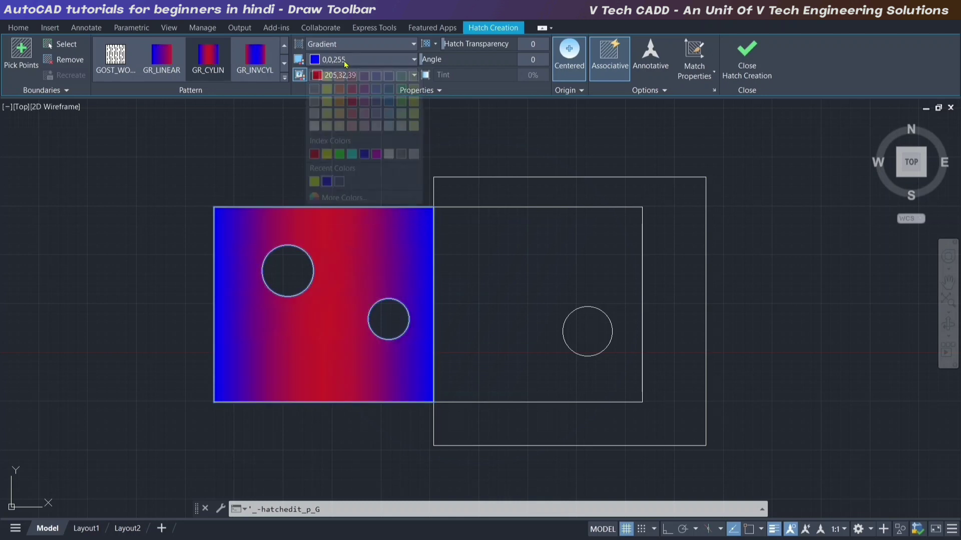
click(334, 152)
click(255, 56)
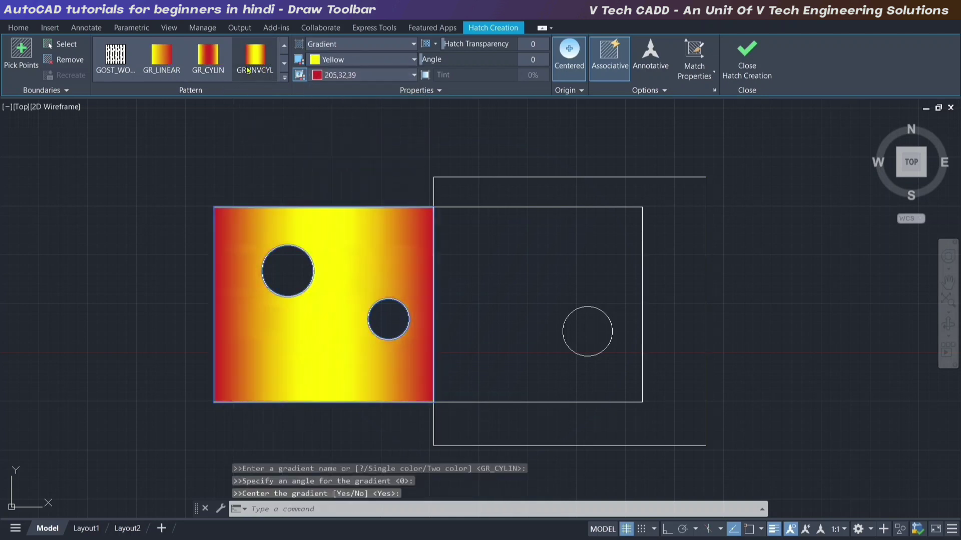
click(173, 66)
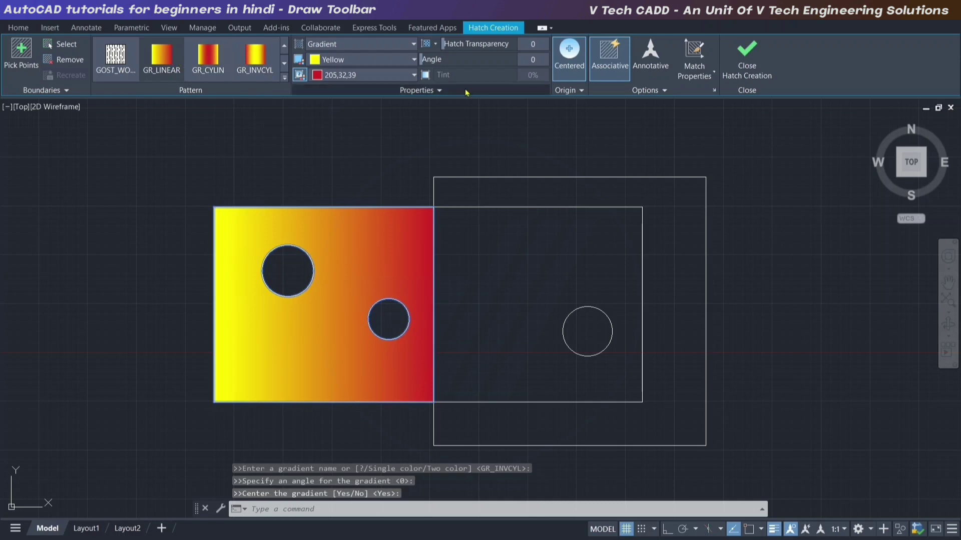
click(747, 60)
click(384, 262)
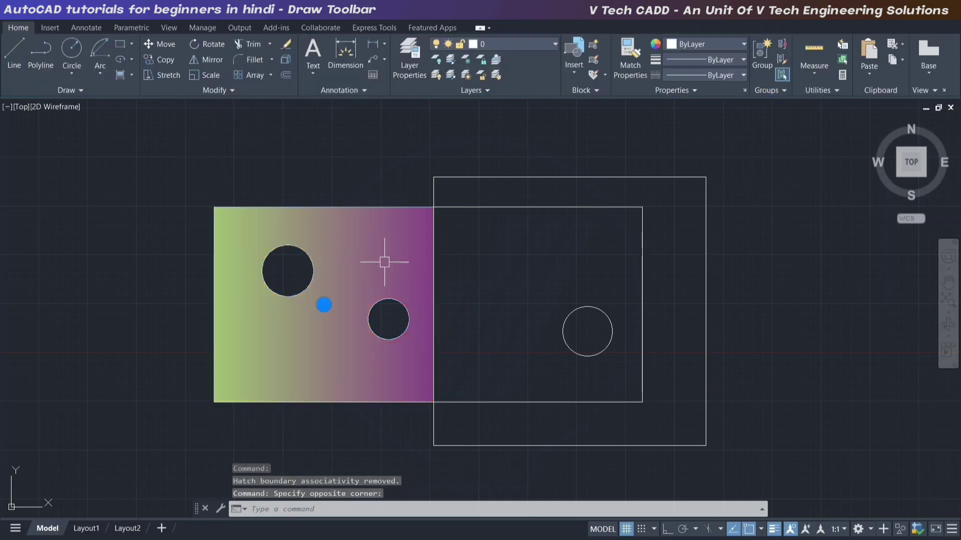
- Erase the gradient and create a boundary polyline around the right rectangle's C-shaped area
key(Delete)
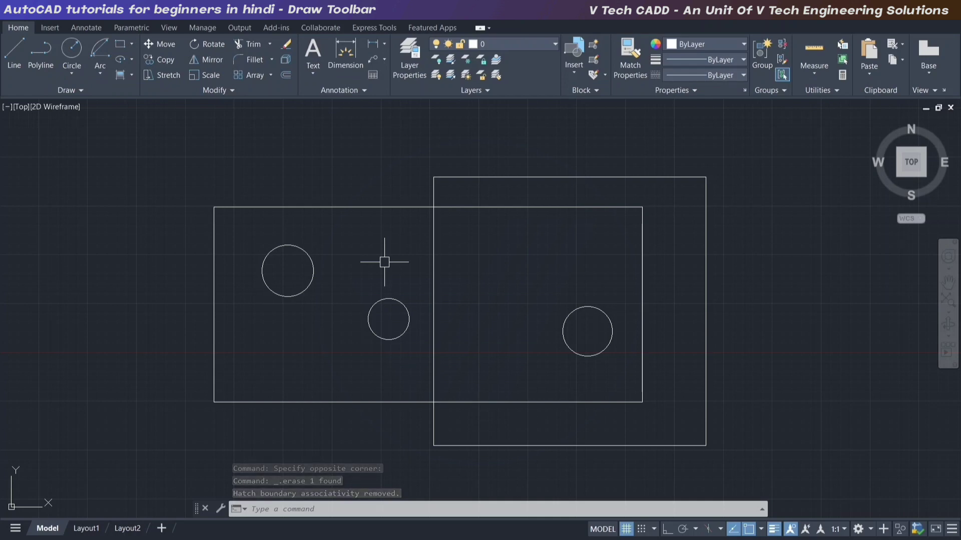
click(133, 76)
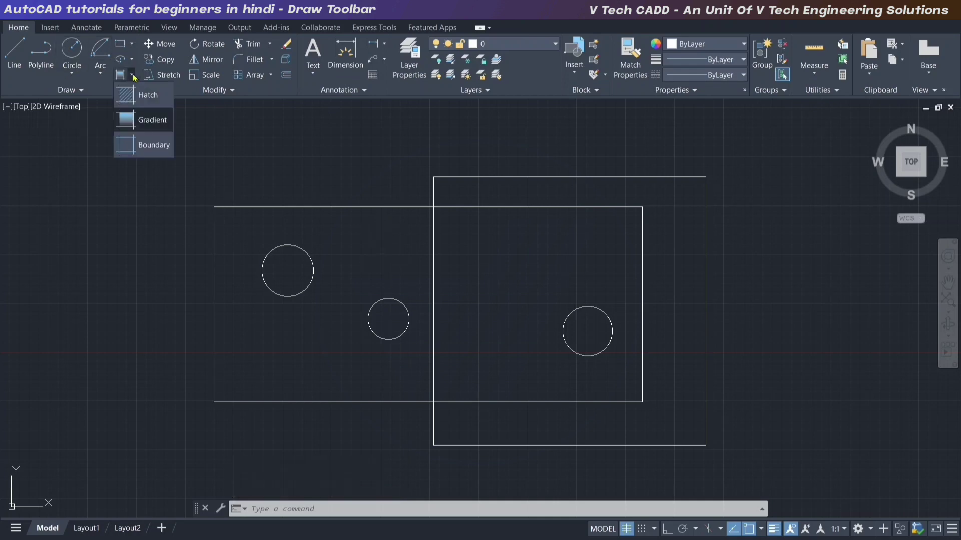
click(152, 146)
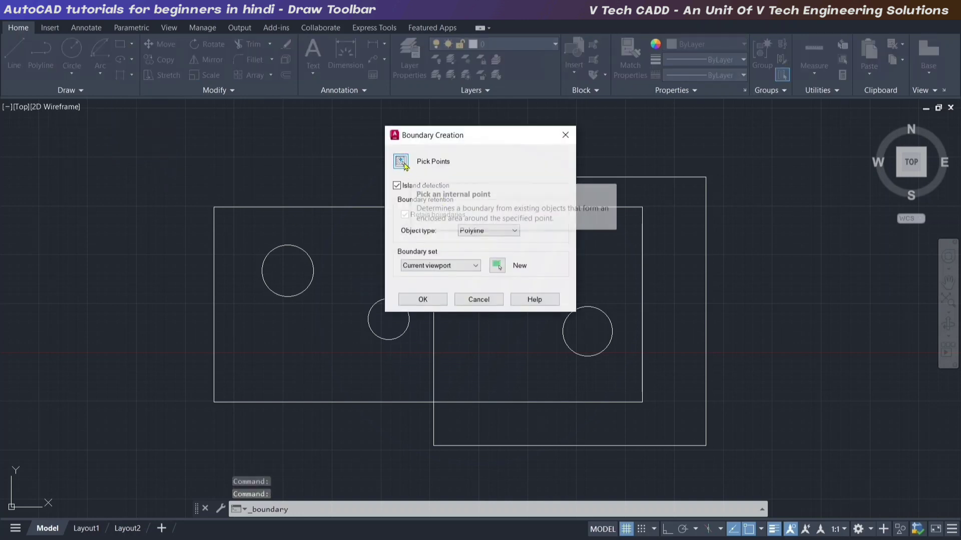
click(400, 161)
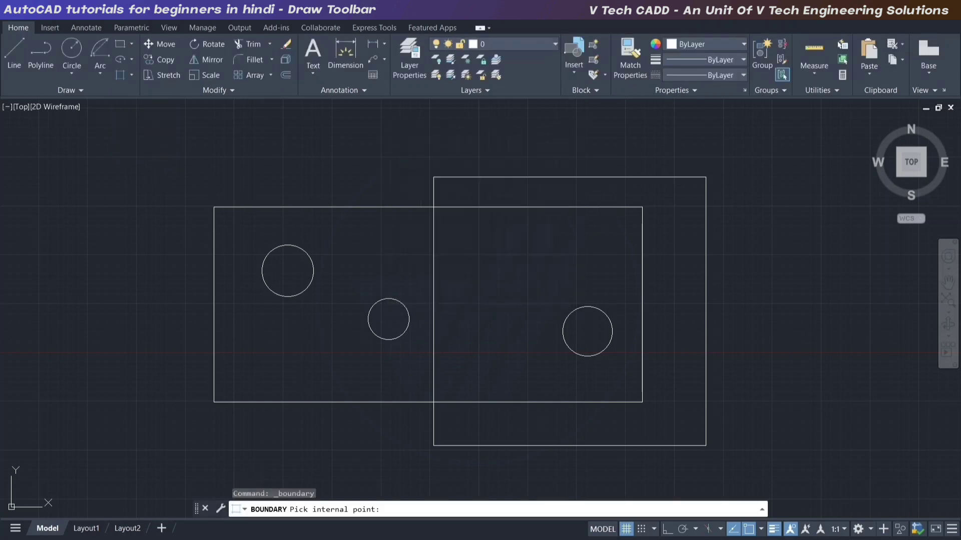
click(673, 238)
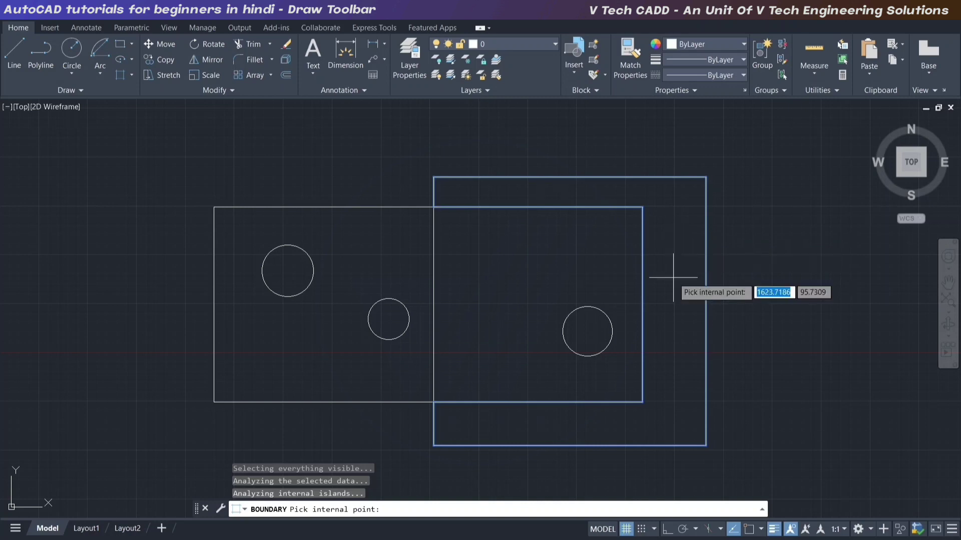
key(Return)
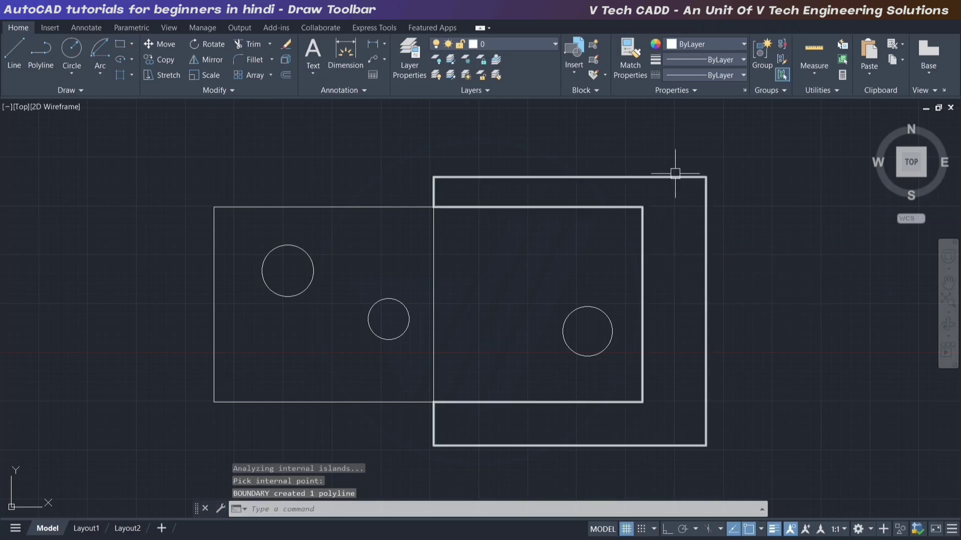
click(675, 177)
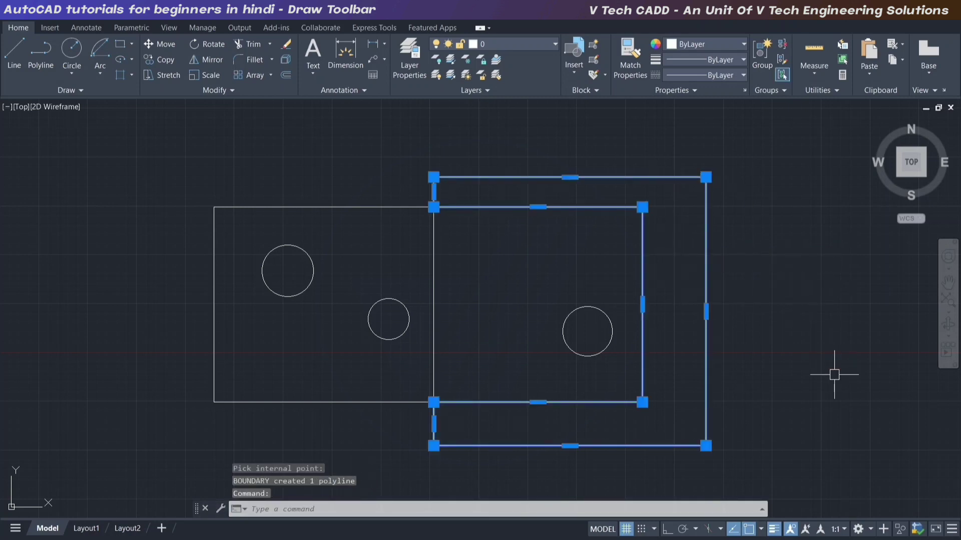
key(Escape)
key(Escape)
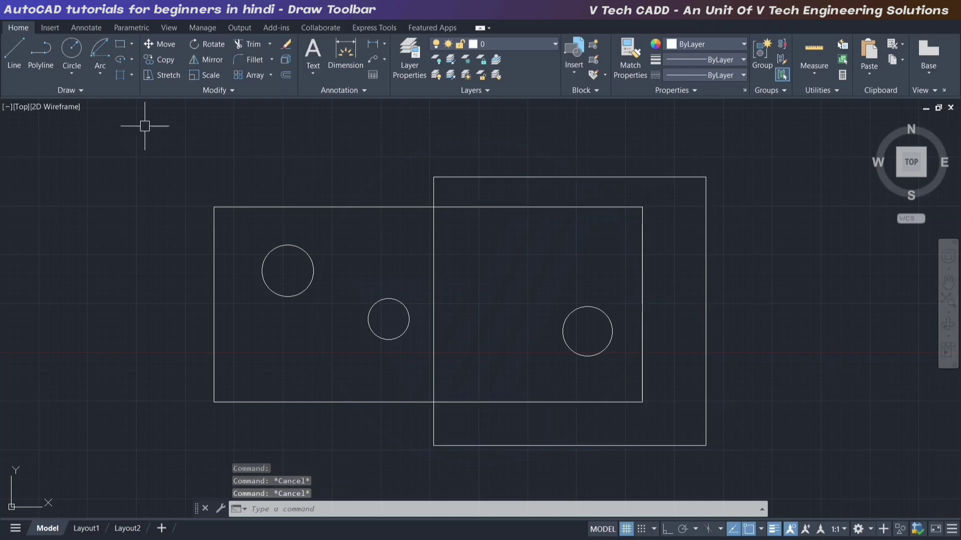
- Begin a new hatch using boundary object selection
click(131, 75)
click(149, 96)
click(71, 45)
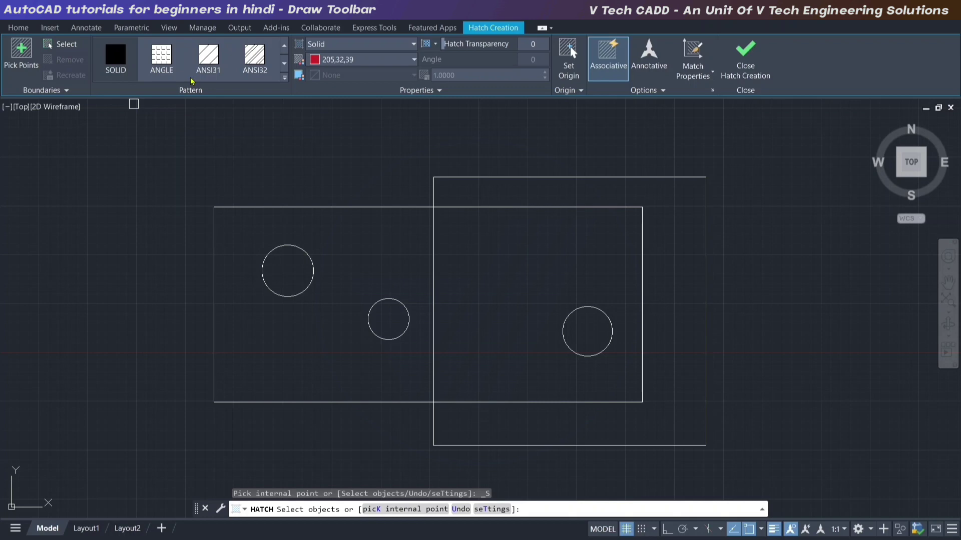
- Fill the boundary polyline with a solid red hatch, then undo it and clear the selection
click(620, 176)
right_click(788, 196)
click(801, 203)
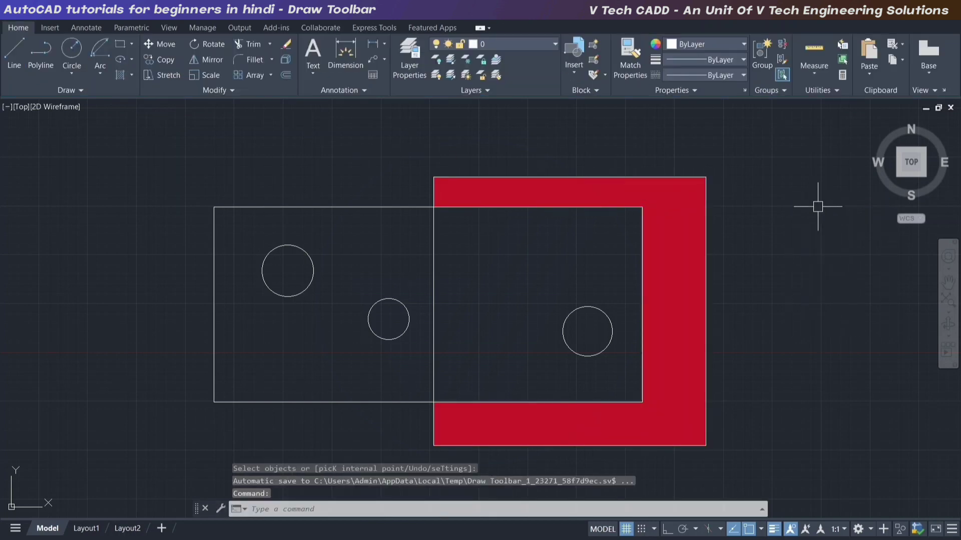
key(ctrl+z)
key(ctrl+z)
click(615, 176)
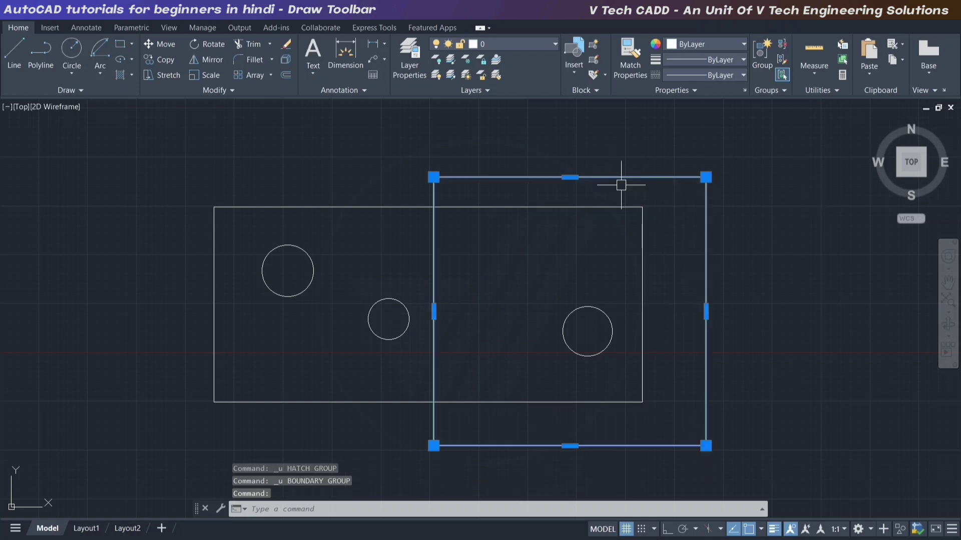
key(Escape)
- Try a solid red hatch on the right rectangle, then undo it
click(132, 75)
click(143, 95)
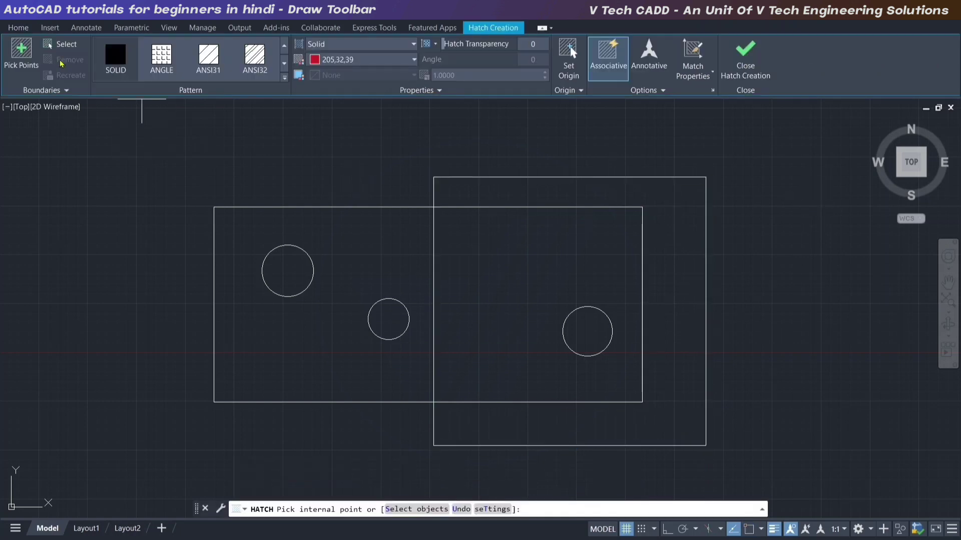
click(65, 50)
click(671, 177)
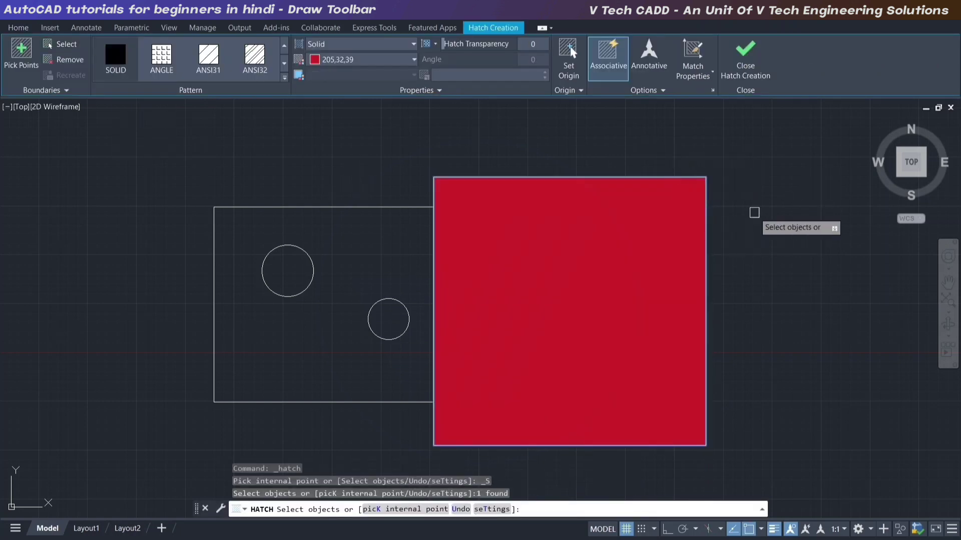
right_click(766, 219)
click(788, 225)
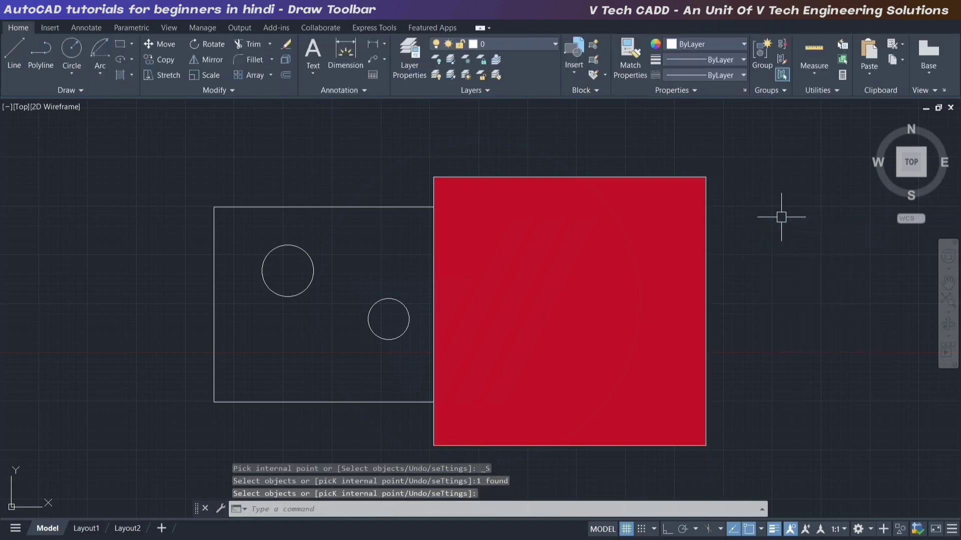
key(ctrl+z)
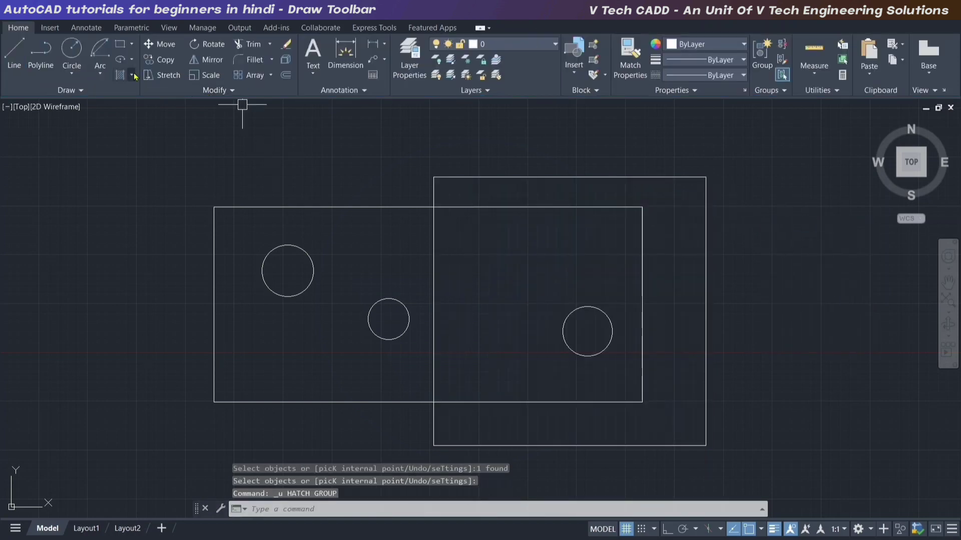
- Create a boundary polyline around the C-shaped area of the right rectangle
click(131, 75)
click(144, 144)
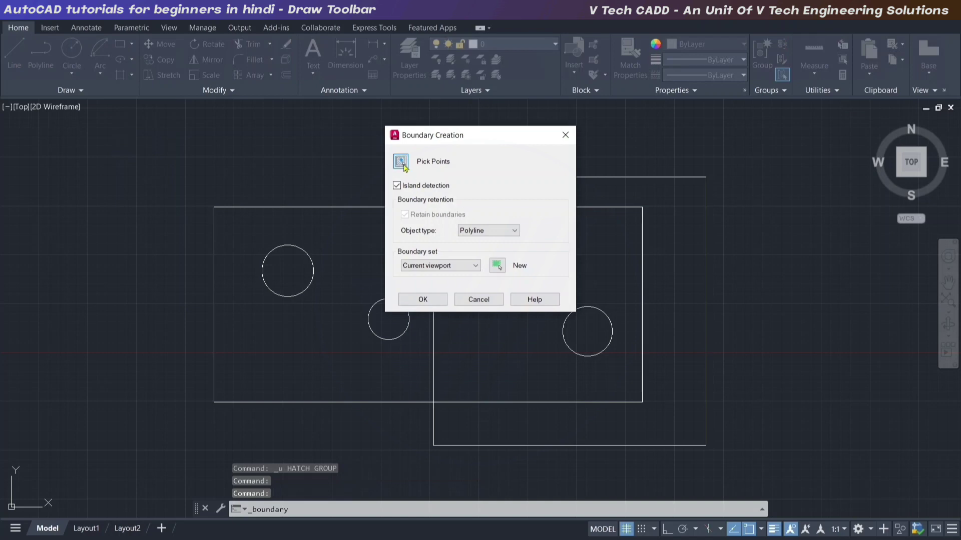
click(401, 161)
click(670, 206)
key(Return)
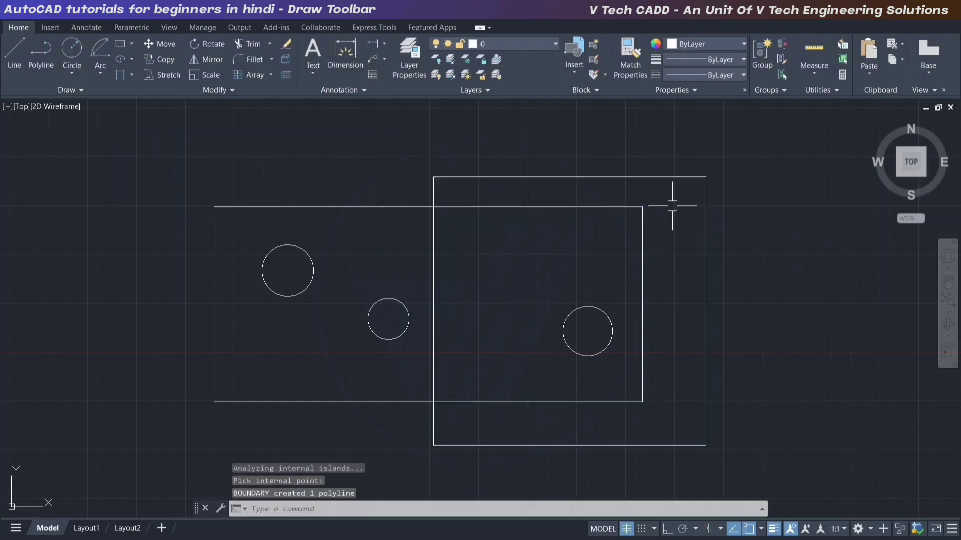
- Fill the C-shaped boundary with a solid red hatch
click(131, 75)
click(143, 97)
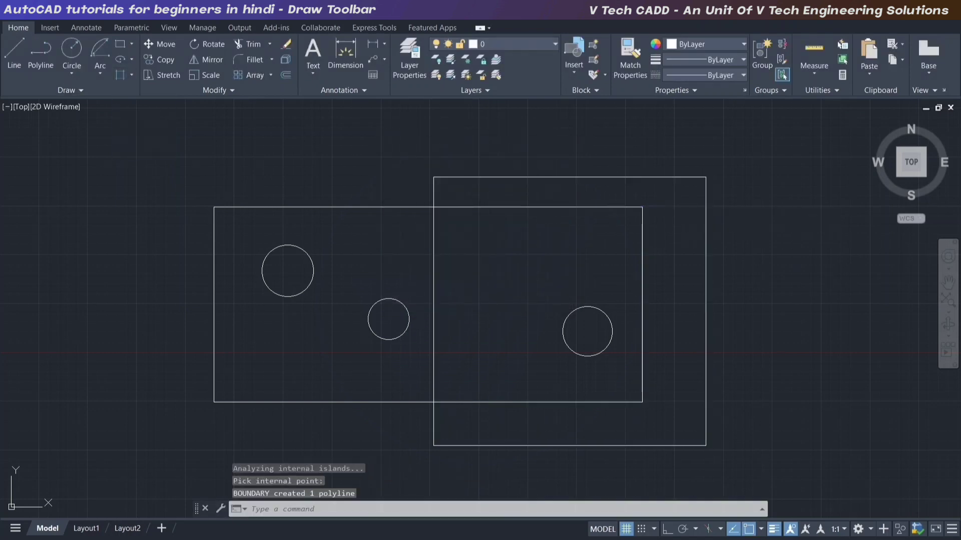
click(62, 44)
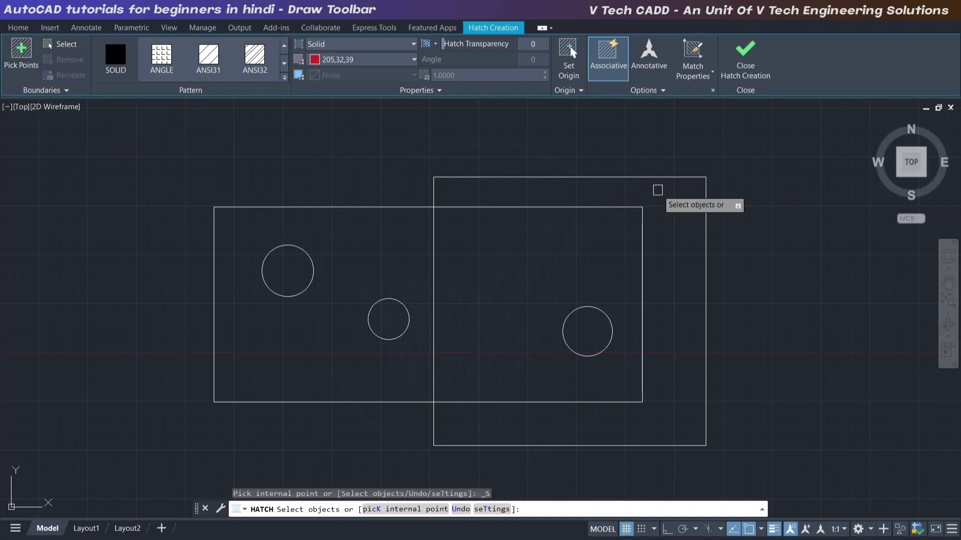
click(705, 181)
right_click(742, 179)
key(Return)
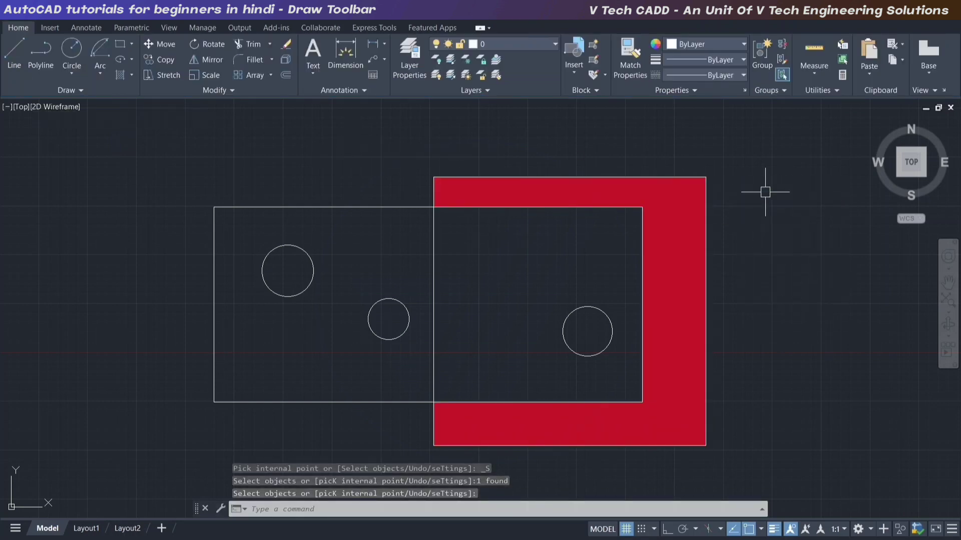
- Select all seven objects with a crossing window and delete them
click(763, 141)
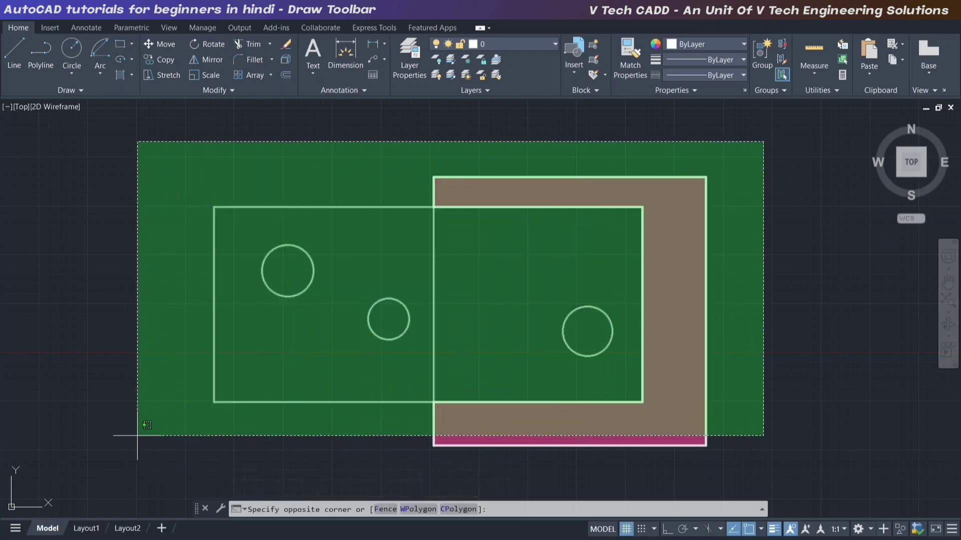
click(114, 459)
key(Delete)
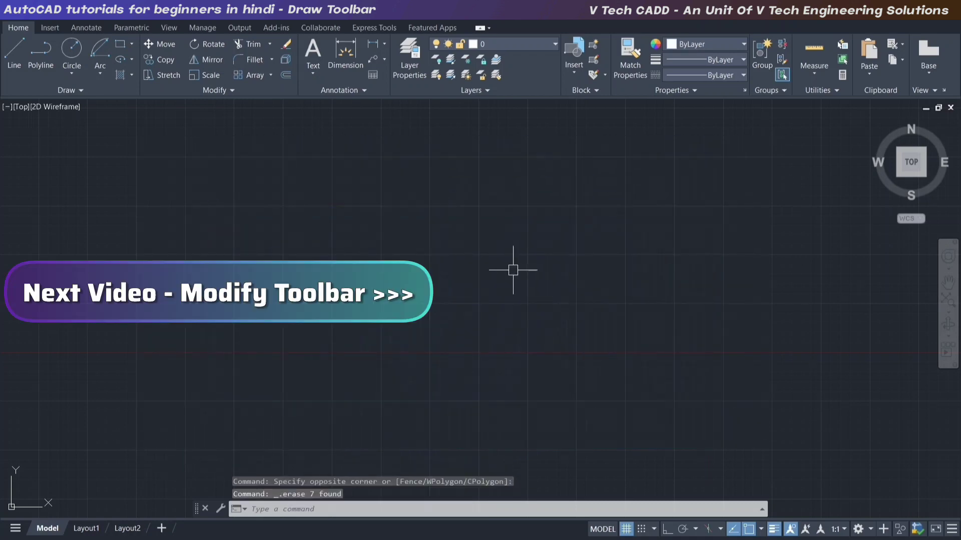